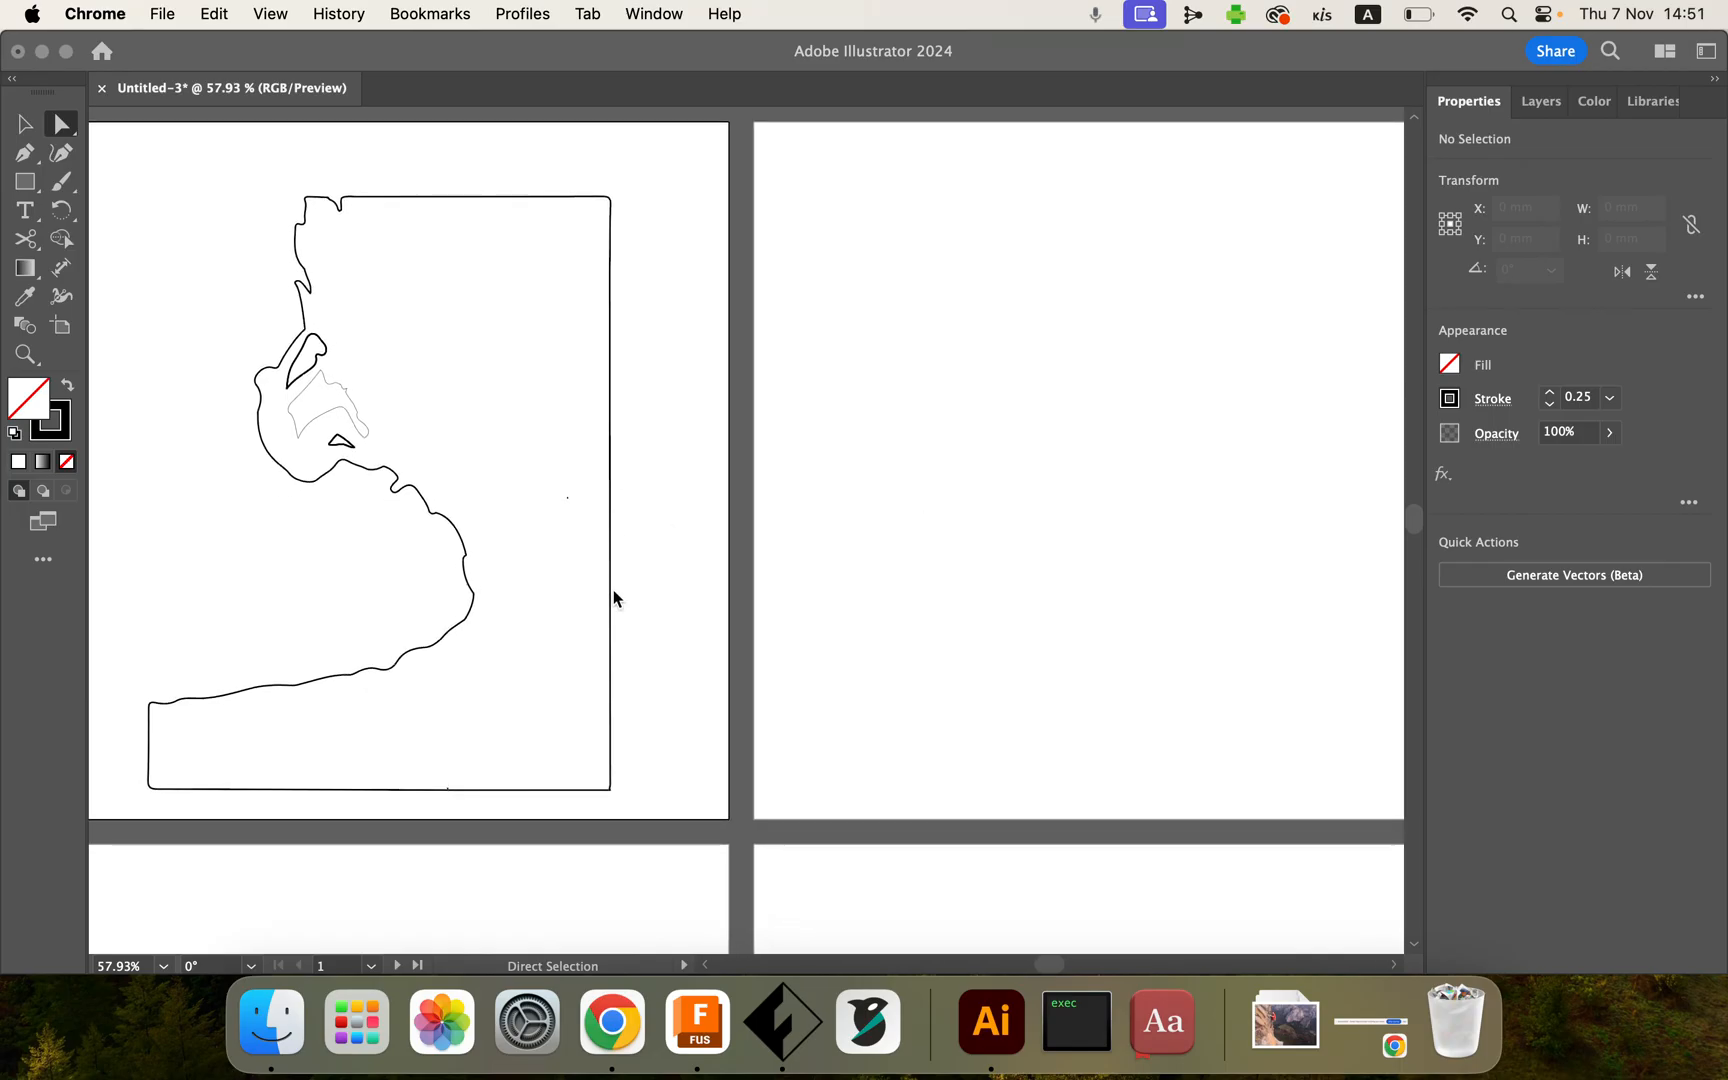
{"action": "left_click", "coordinate": [467, 571]}
{"action": "scroll", "coordinate": [467, 571], "scroll_direction": "up", "scroll_amount": 5}
{"action": "scroll", "coordinate": [467, 571], "scroll_direction": "up", "scroll_amount": 5}
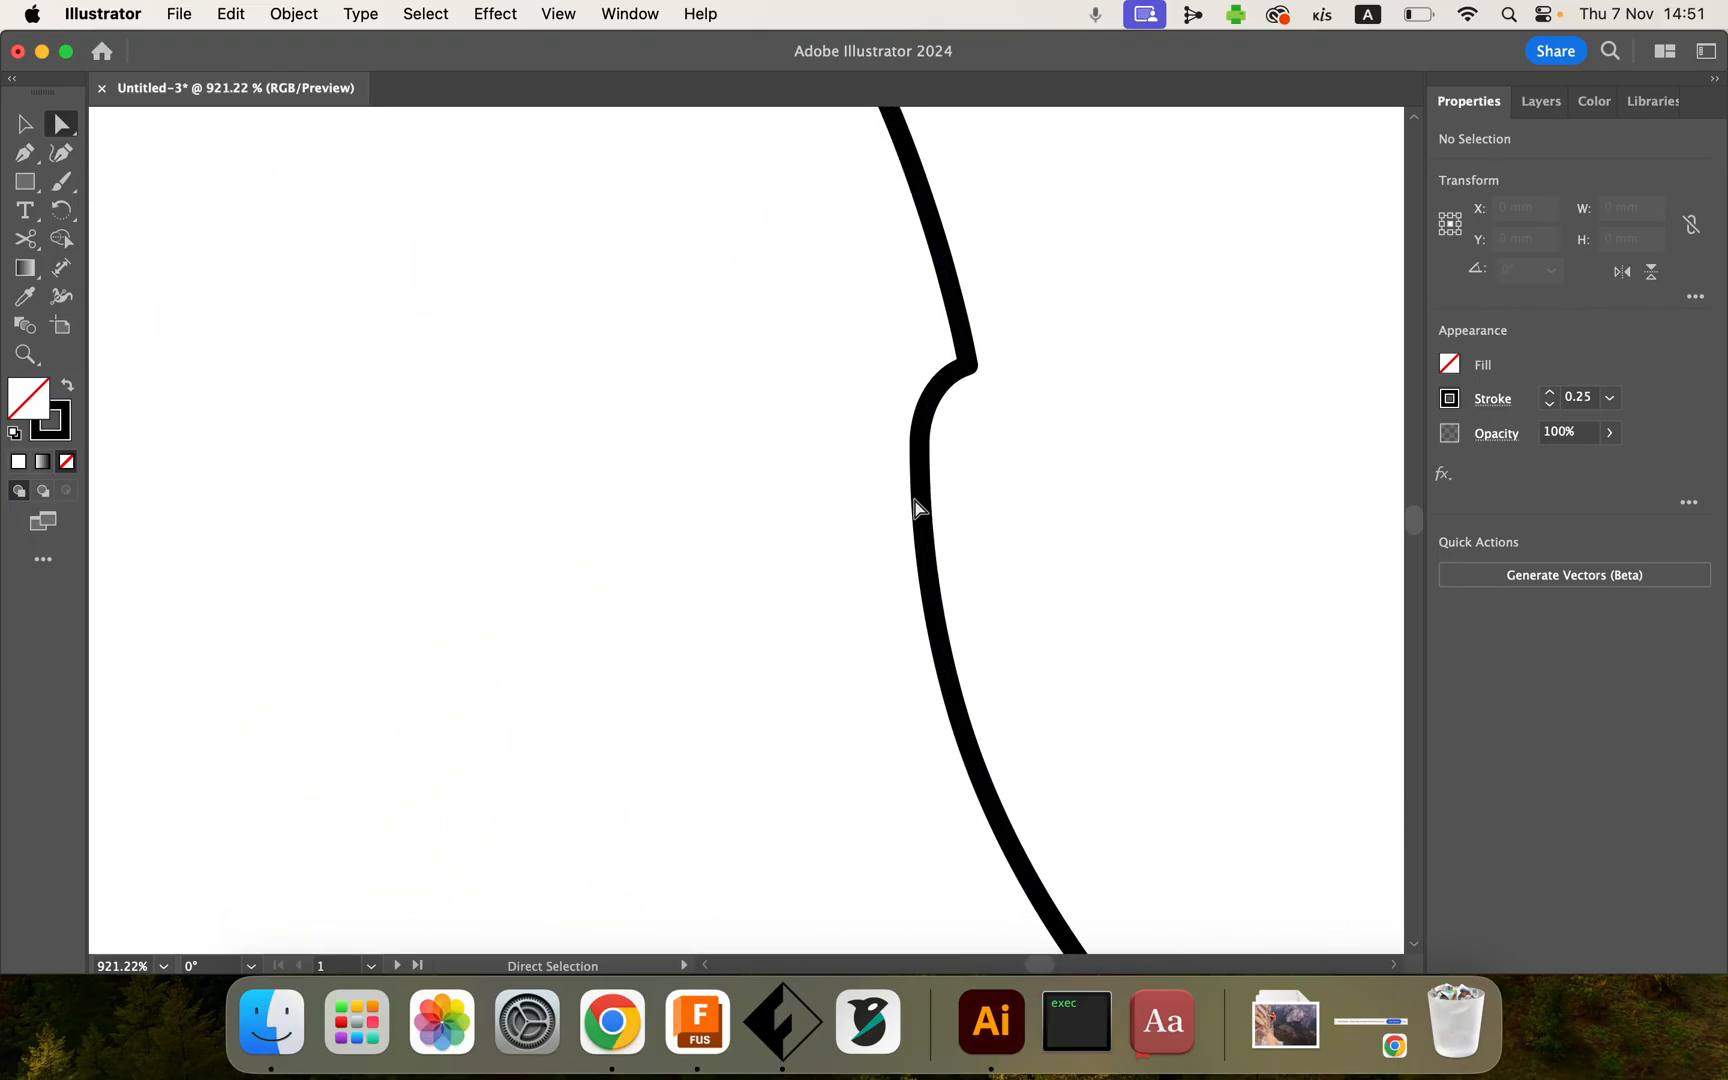
{"action": "scroll", "coordinate": [916, 495], "scroll_direction": "down", "scroll_amount": 10}
{"action": "scroll", "coordinate": [918, 508], "scroll_direction": "right", "scroll_amount": 10}
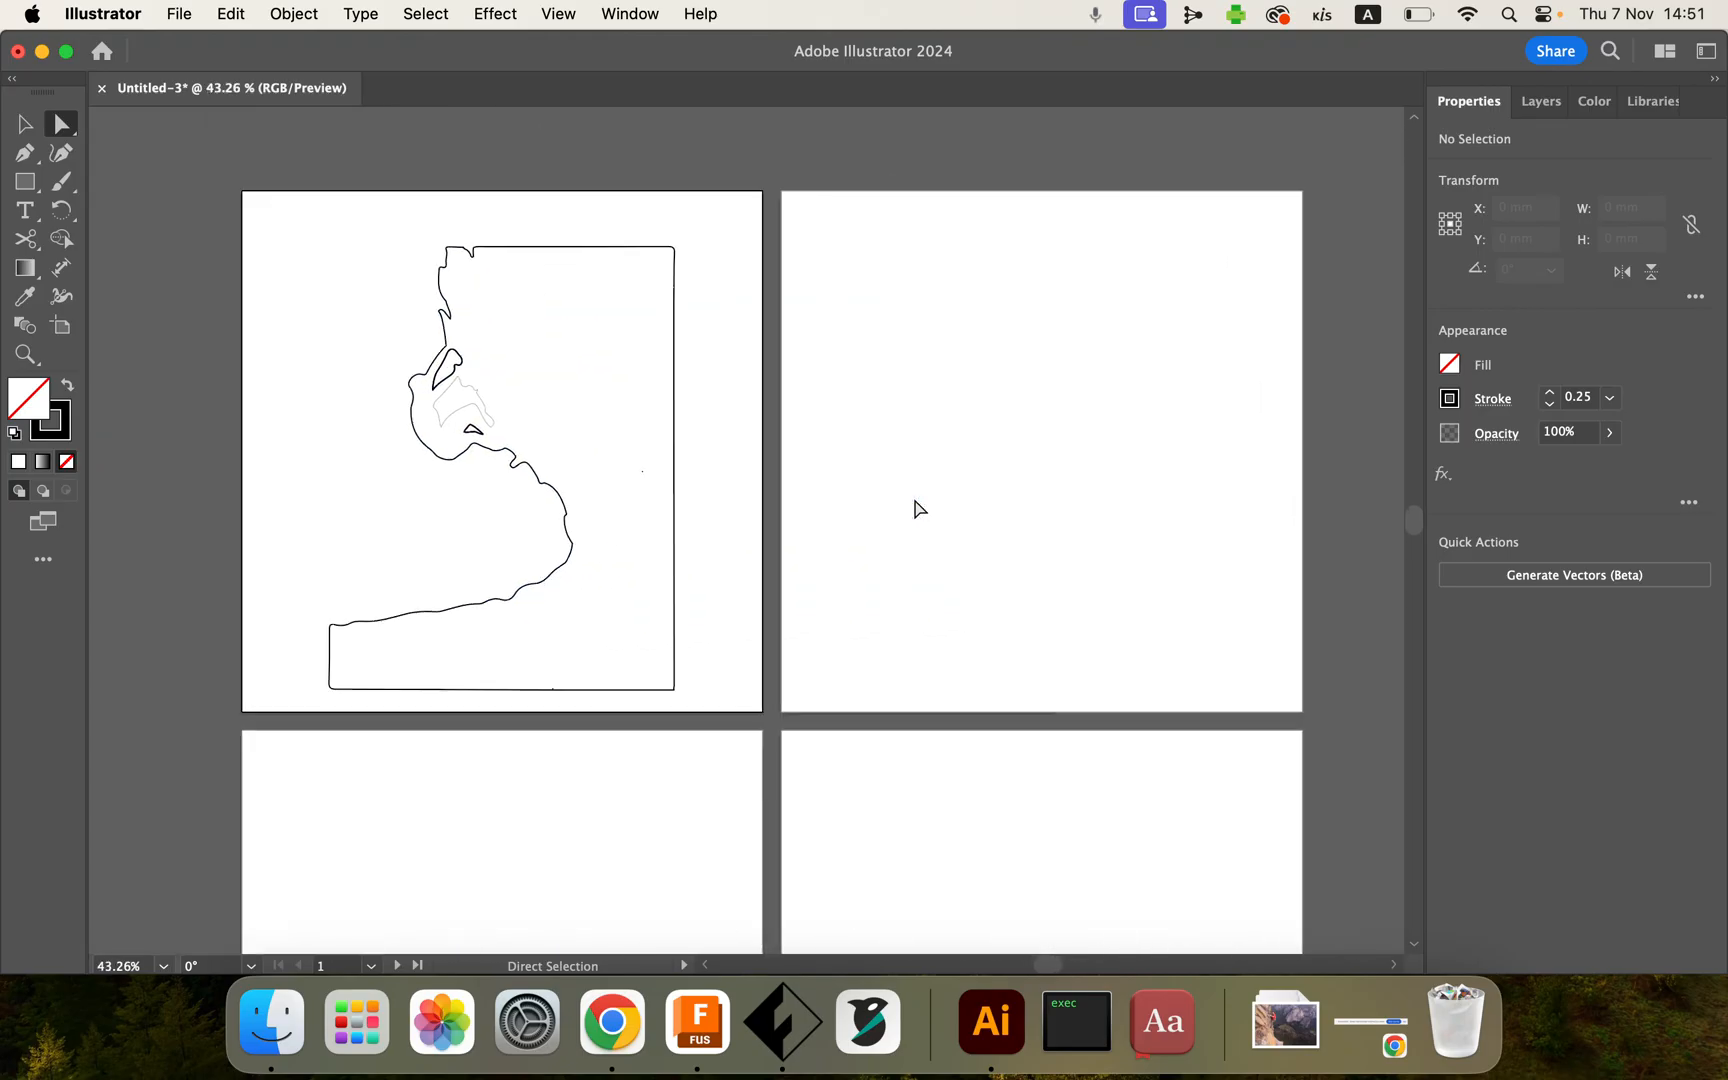
{"action": "scroll", "coordinate": [916, 506], "scroll_direction": "left", "scroll_amount": 3}
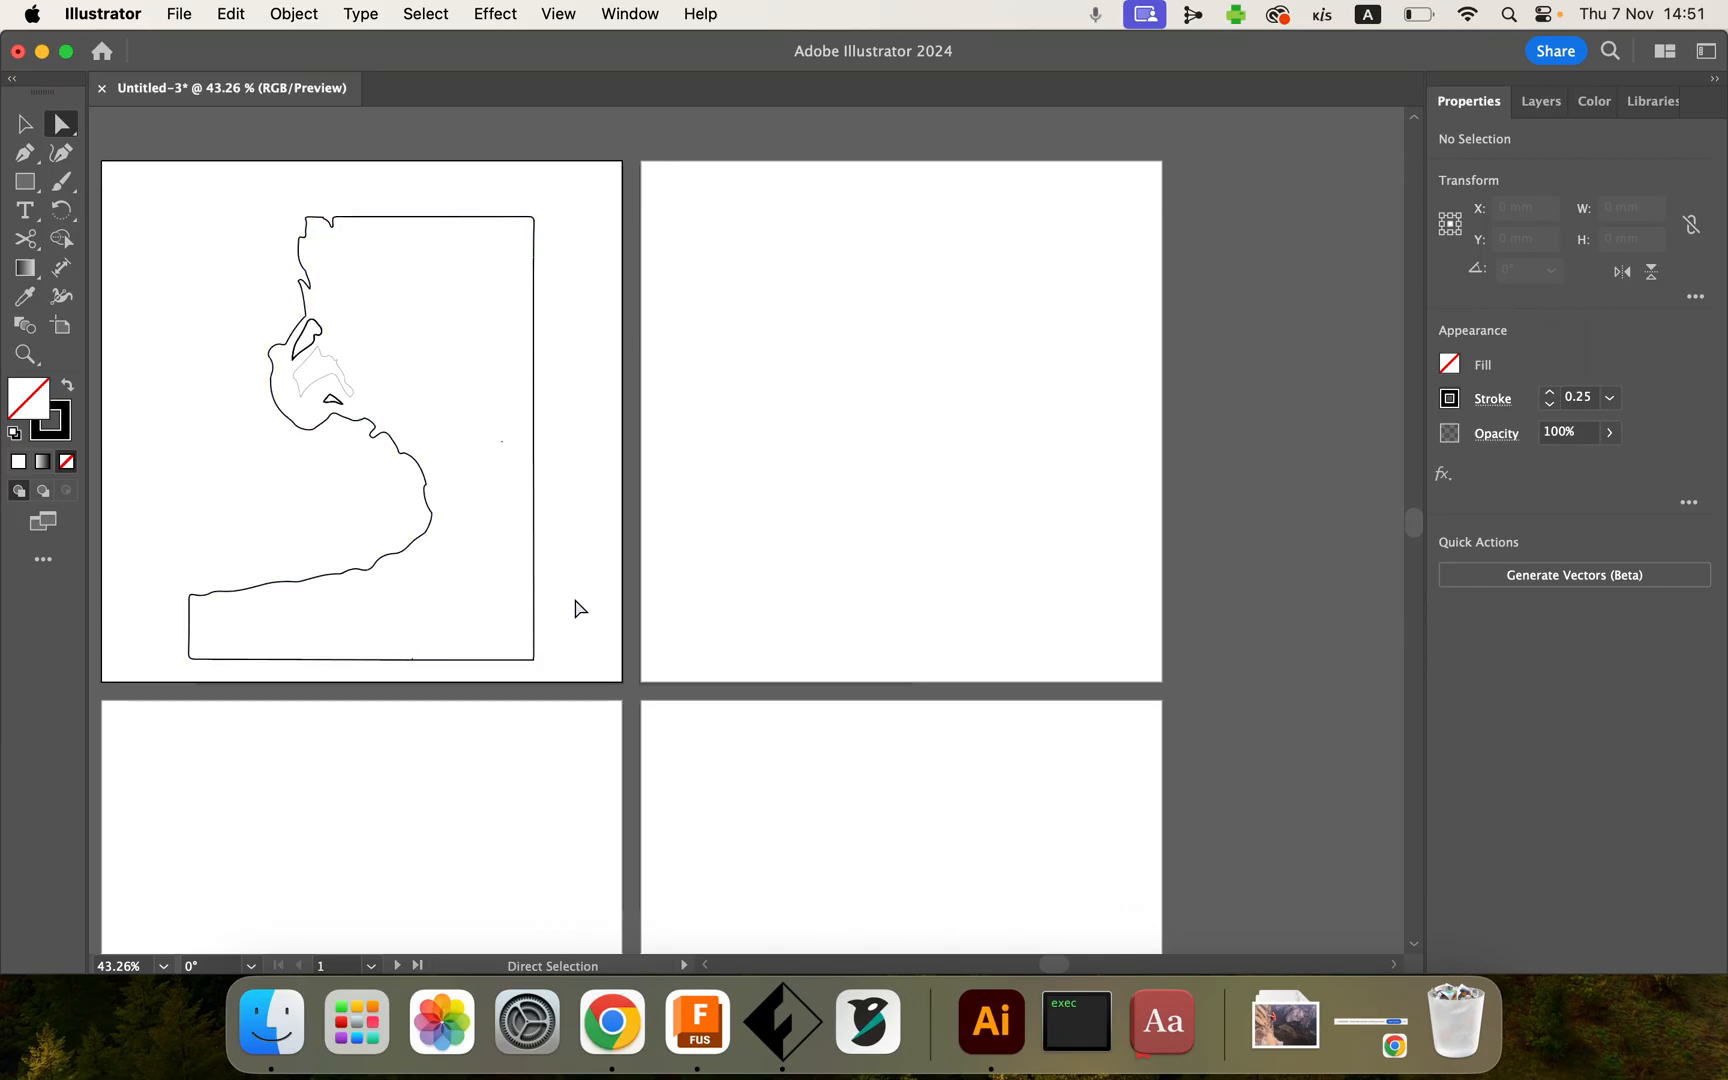
{"action": "scroll", "coordinate": [575, 608], "scroll_direction": "up", "scroll_amount": 3}
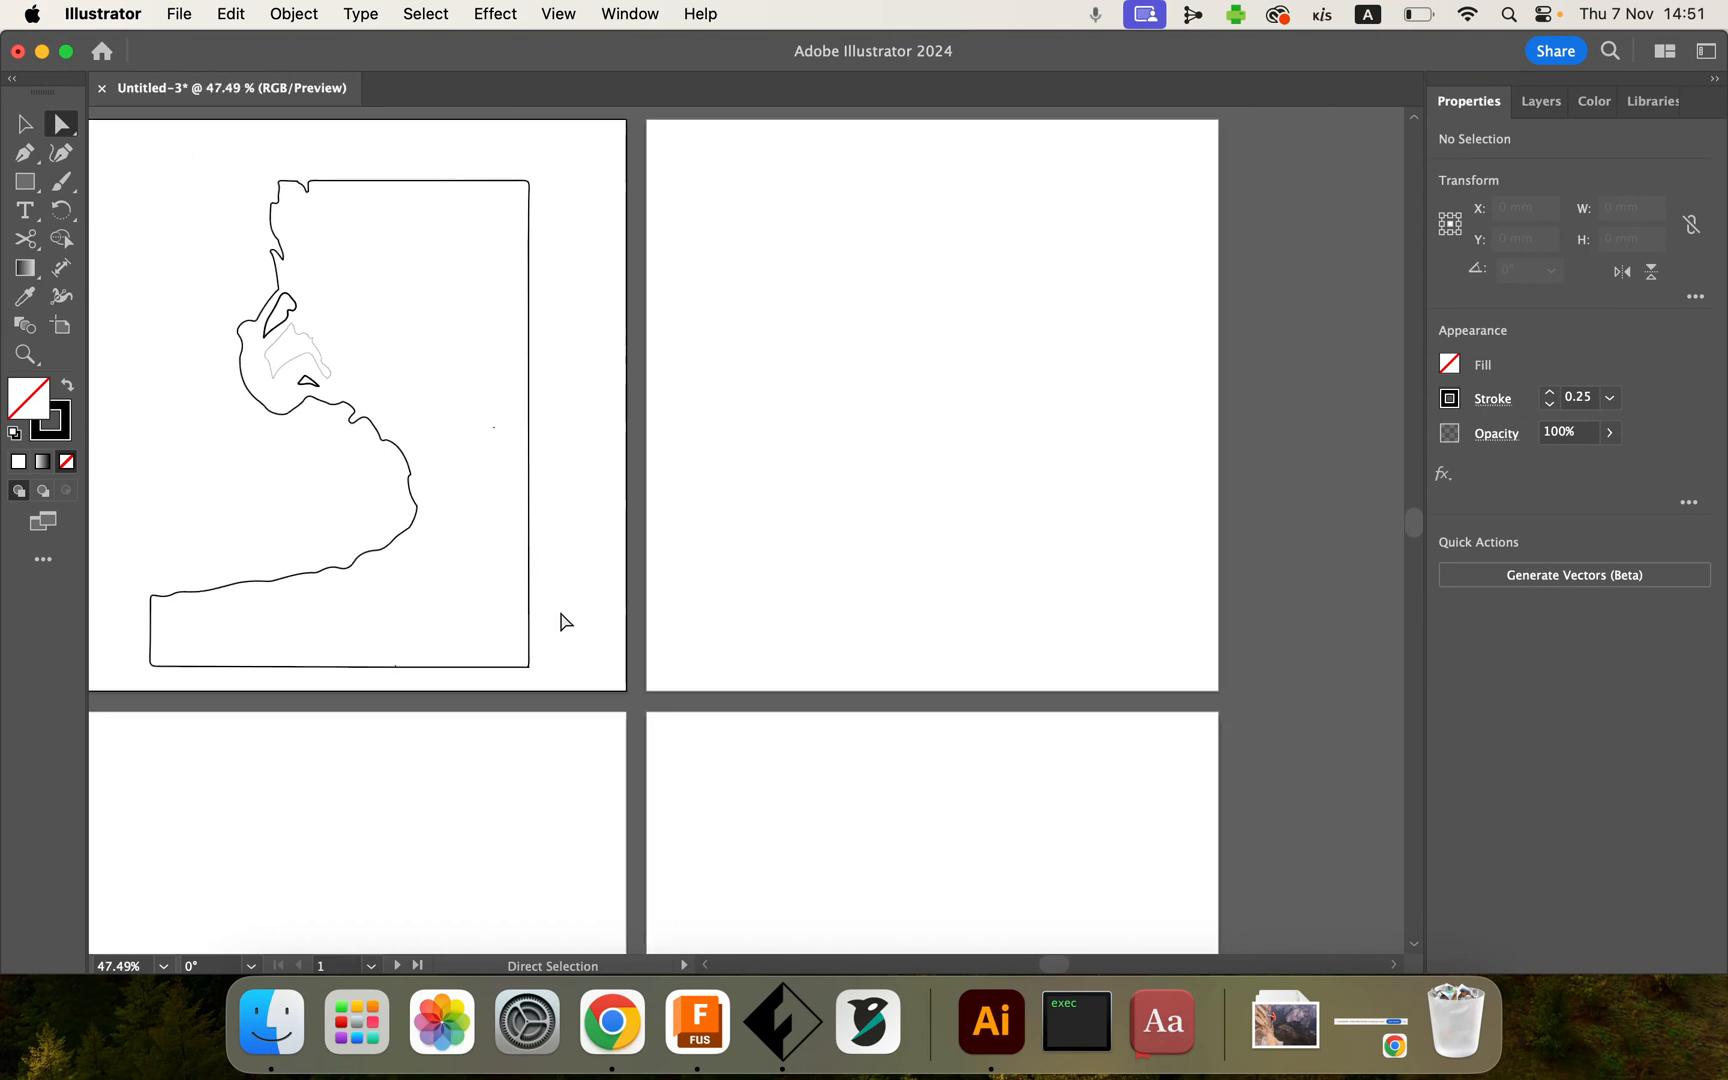
Step: Place the climber screenshot from the Desktop and position it at the top-left of the second artboard
{"action": "left_click", "coordinate": [180, 16]}
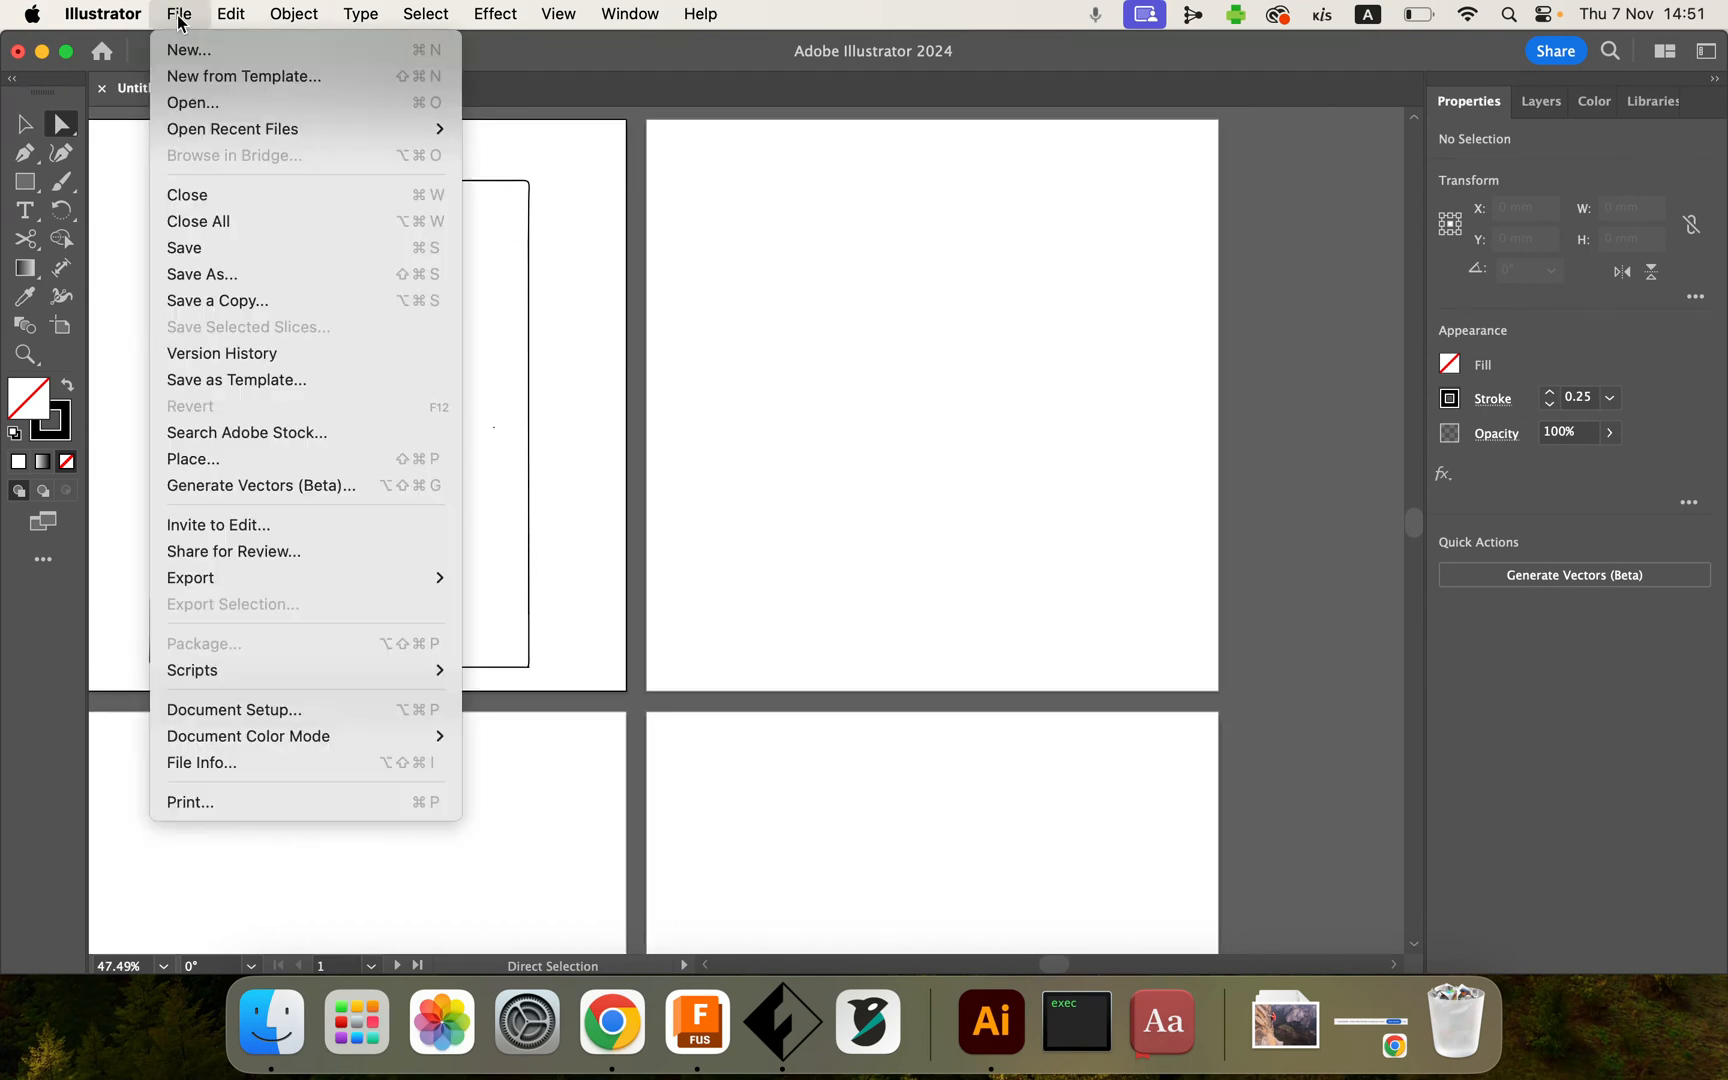
{"action": "left_click", "coordinate": [200, 462]}
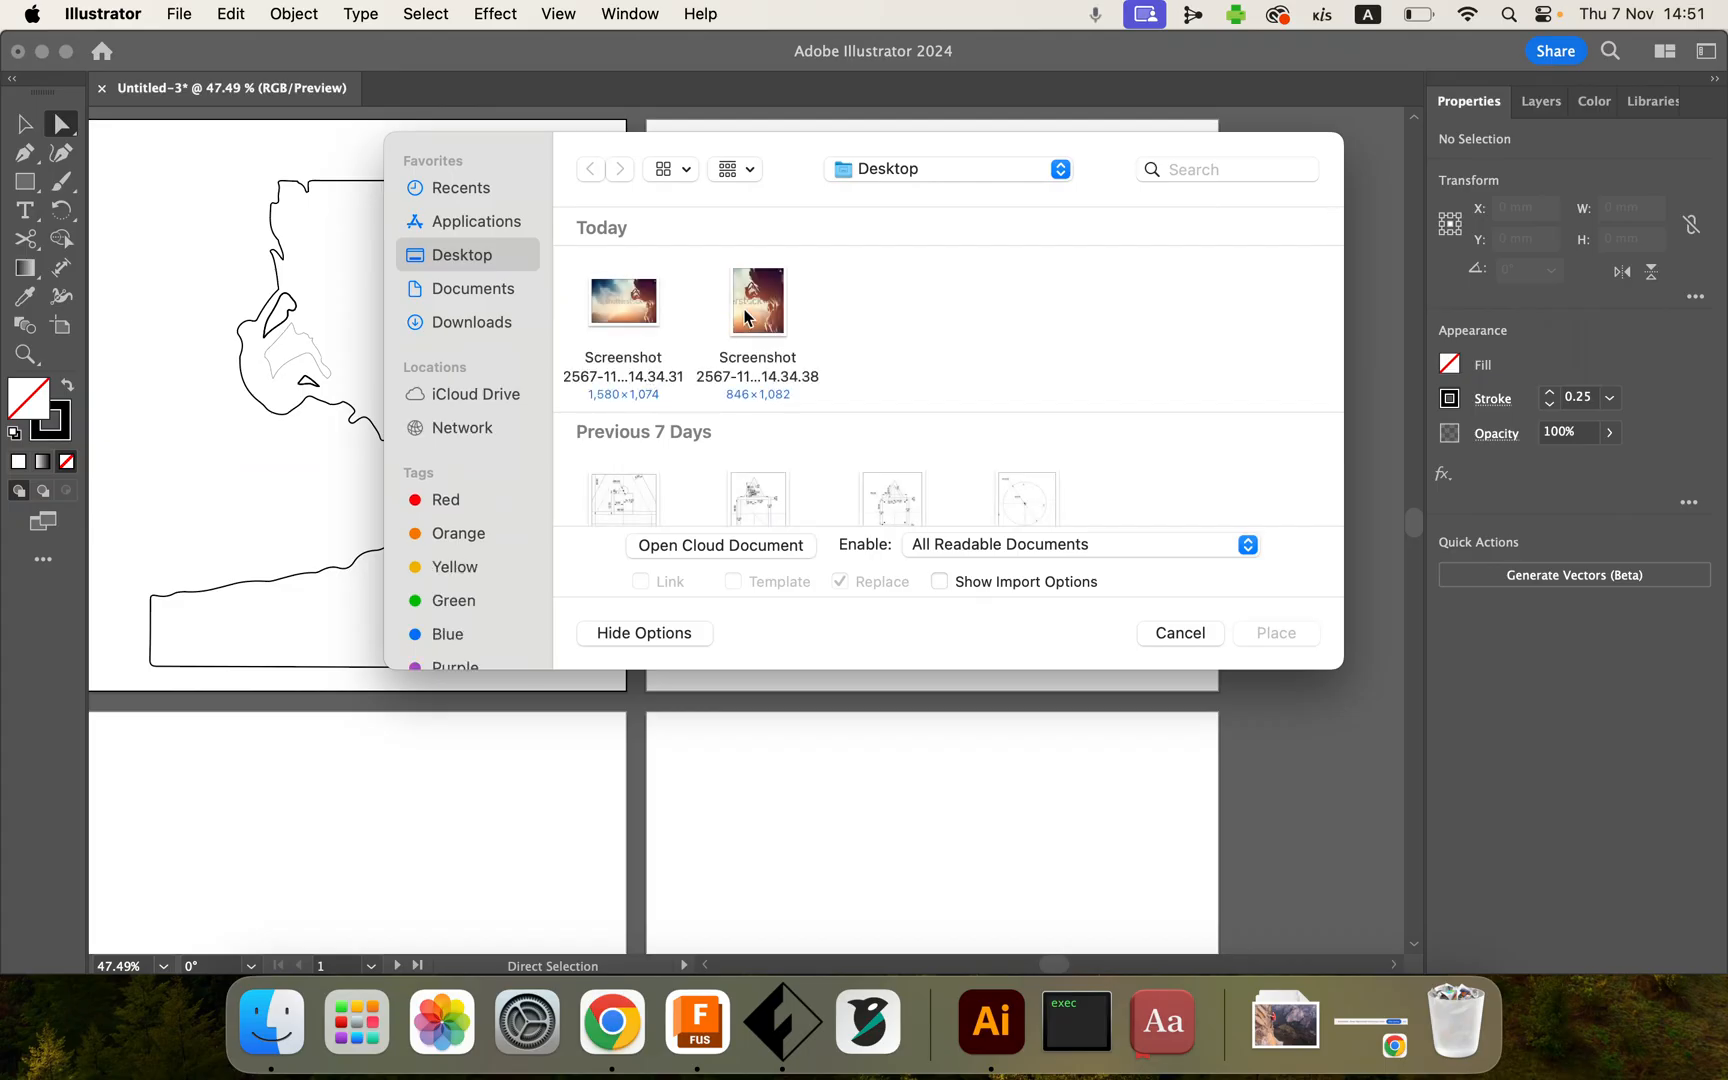
{"action": "left_click", "coordinate": [740, 322]}
{"action": "left_click", "coordinate": [1278, 634]}
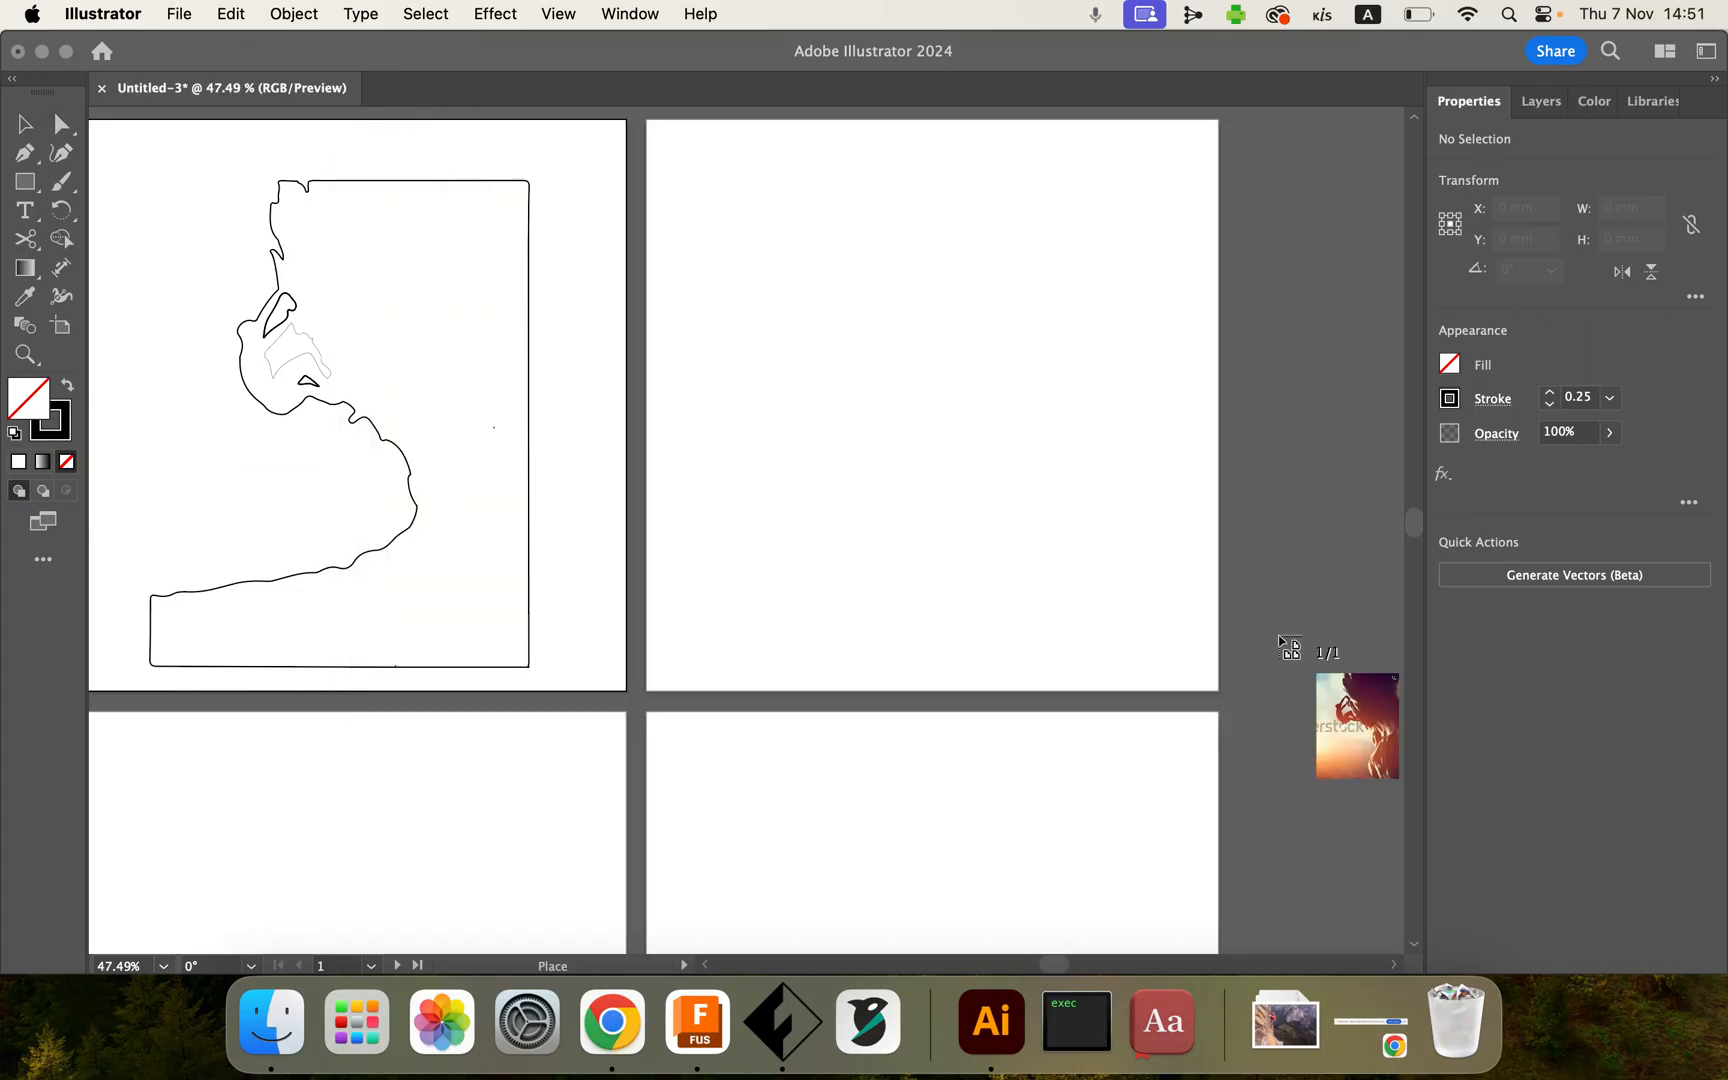
{"action": "left_click", "coordinate": [780, 294]}
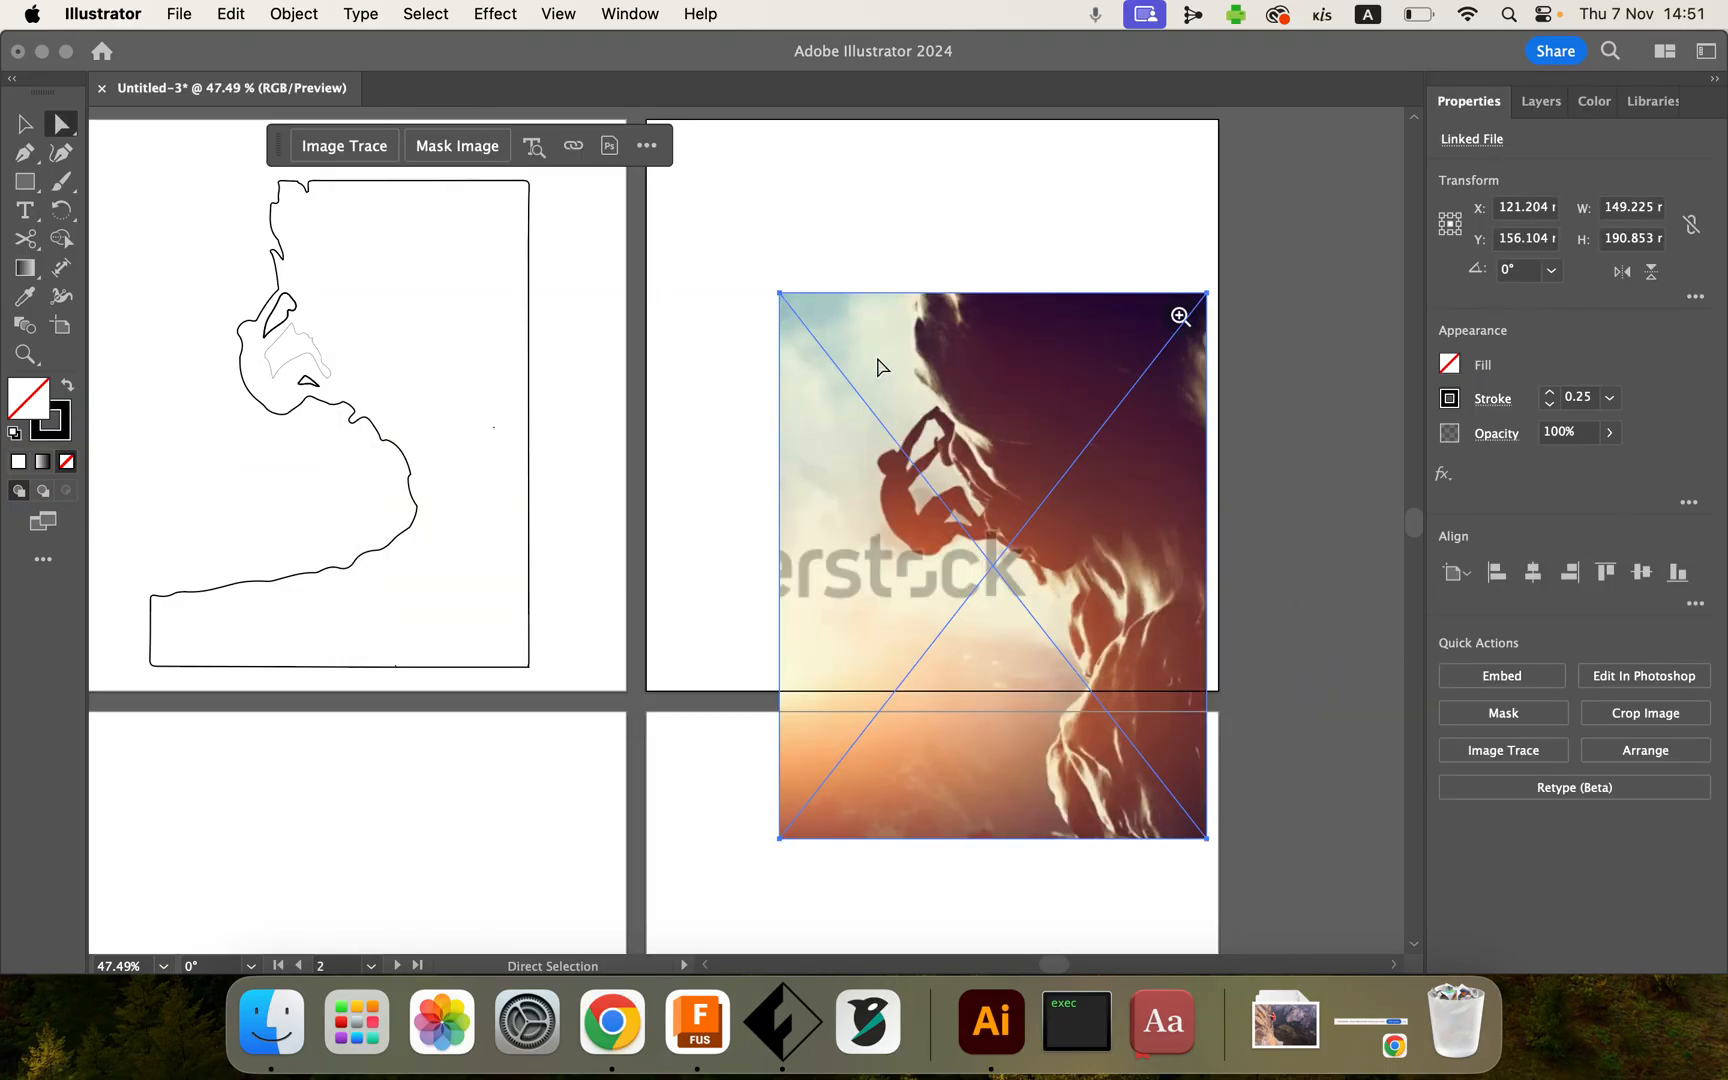
{"action": "left_click_drag", "start_coordinate": [878, 302], "coordinate": [788, 140]}
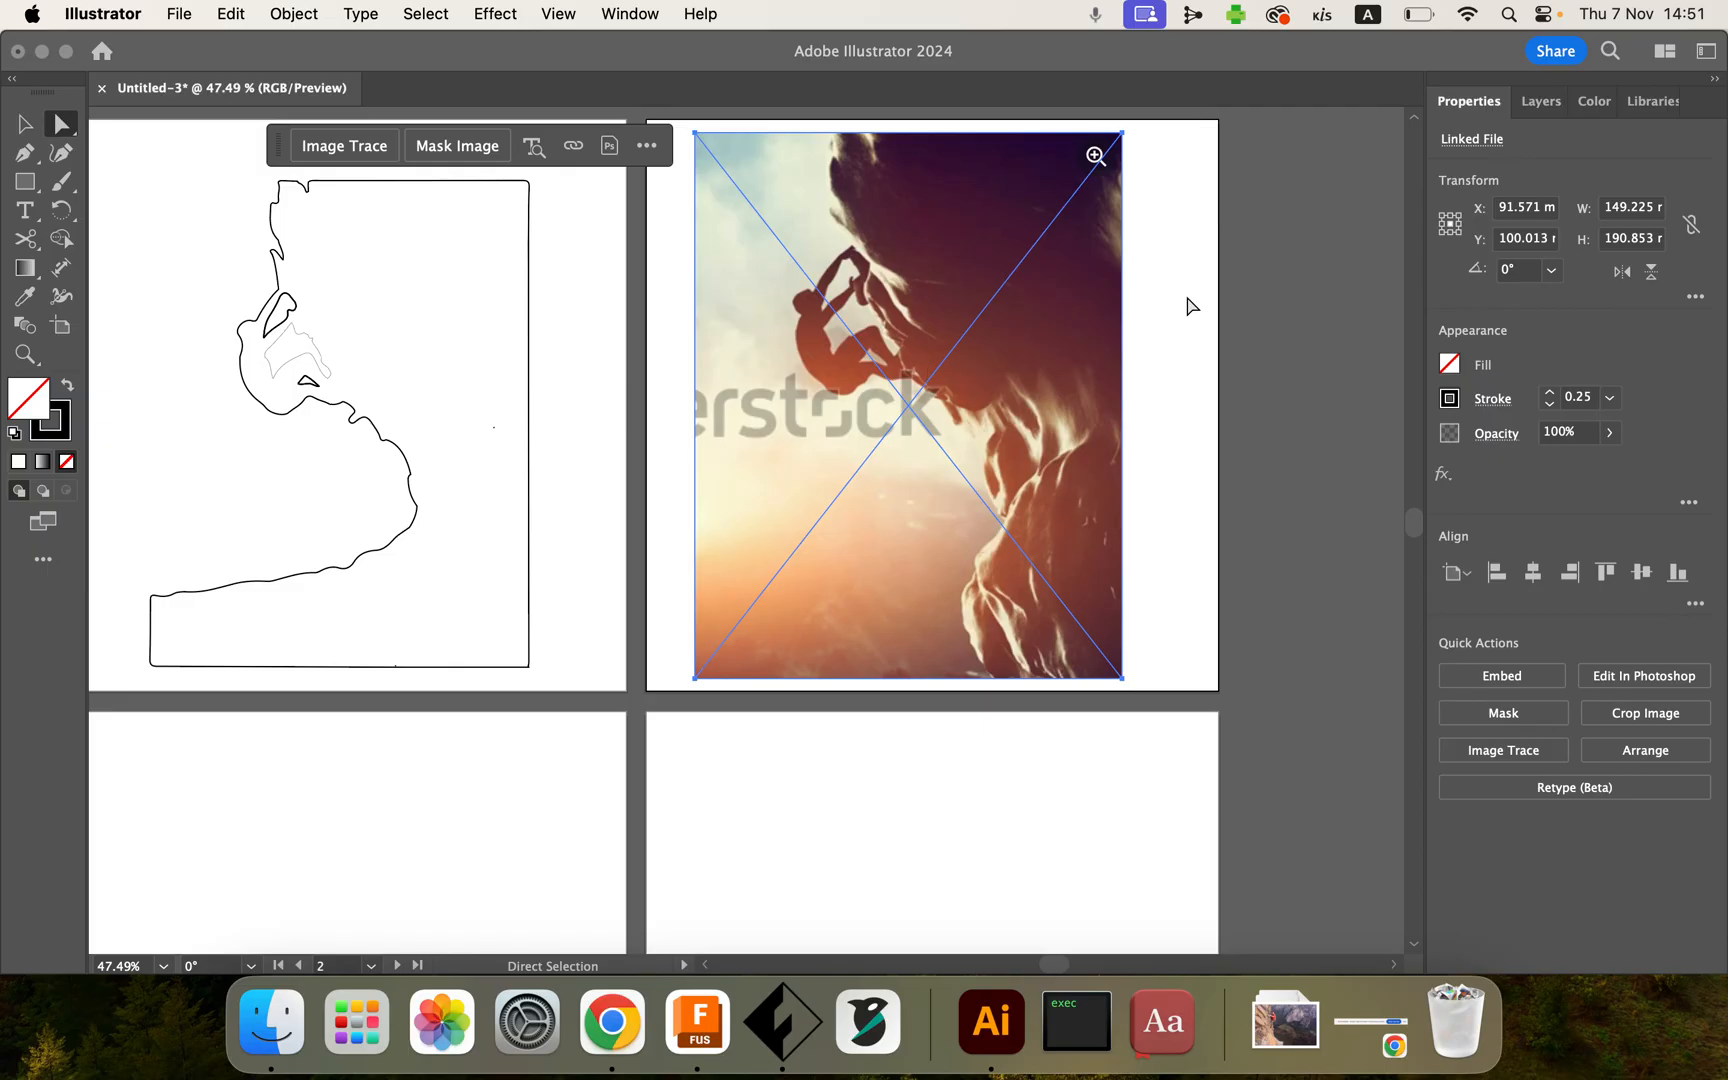
Step: Rasterize the placed image in RGB with a custom resolution of 50 ppi and a white background
{"action": "key", "text": "super+0"}
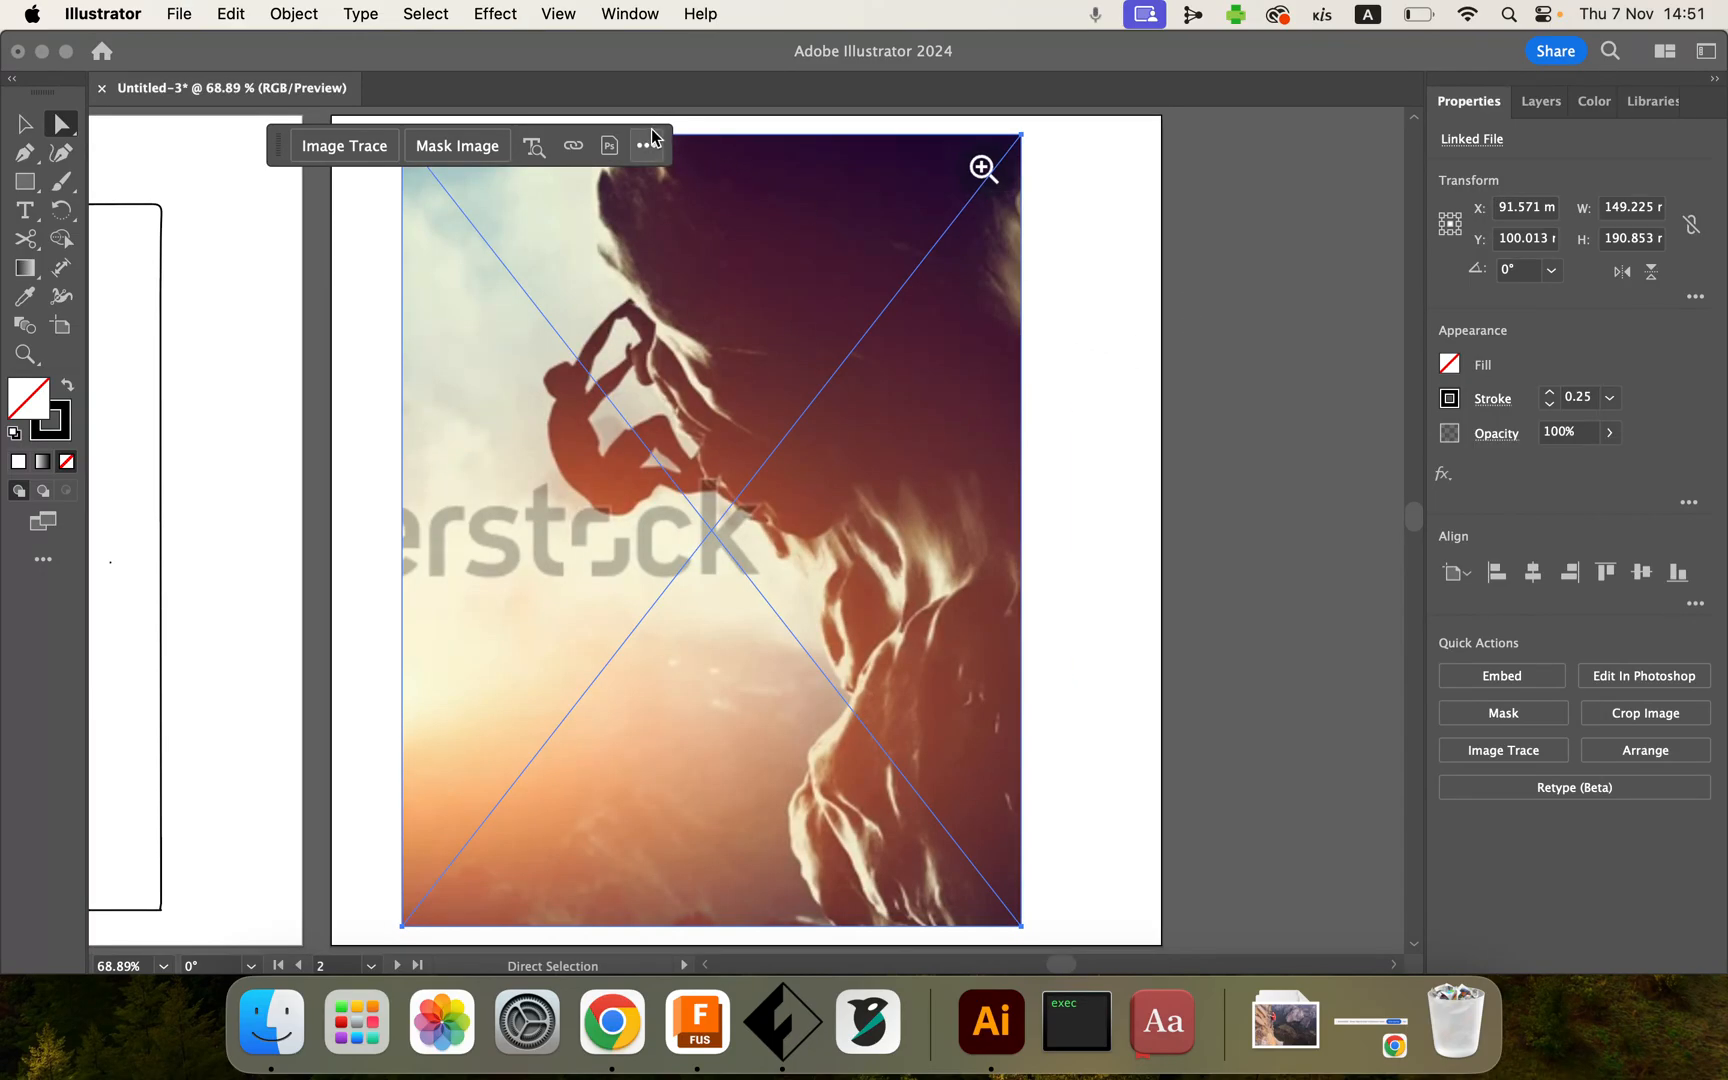
{"action": "left_click_drag", "start_coordinate": [276, 157], "coordinate": [1175, 938]}
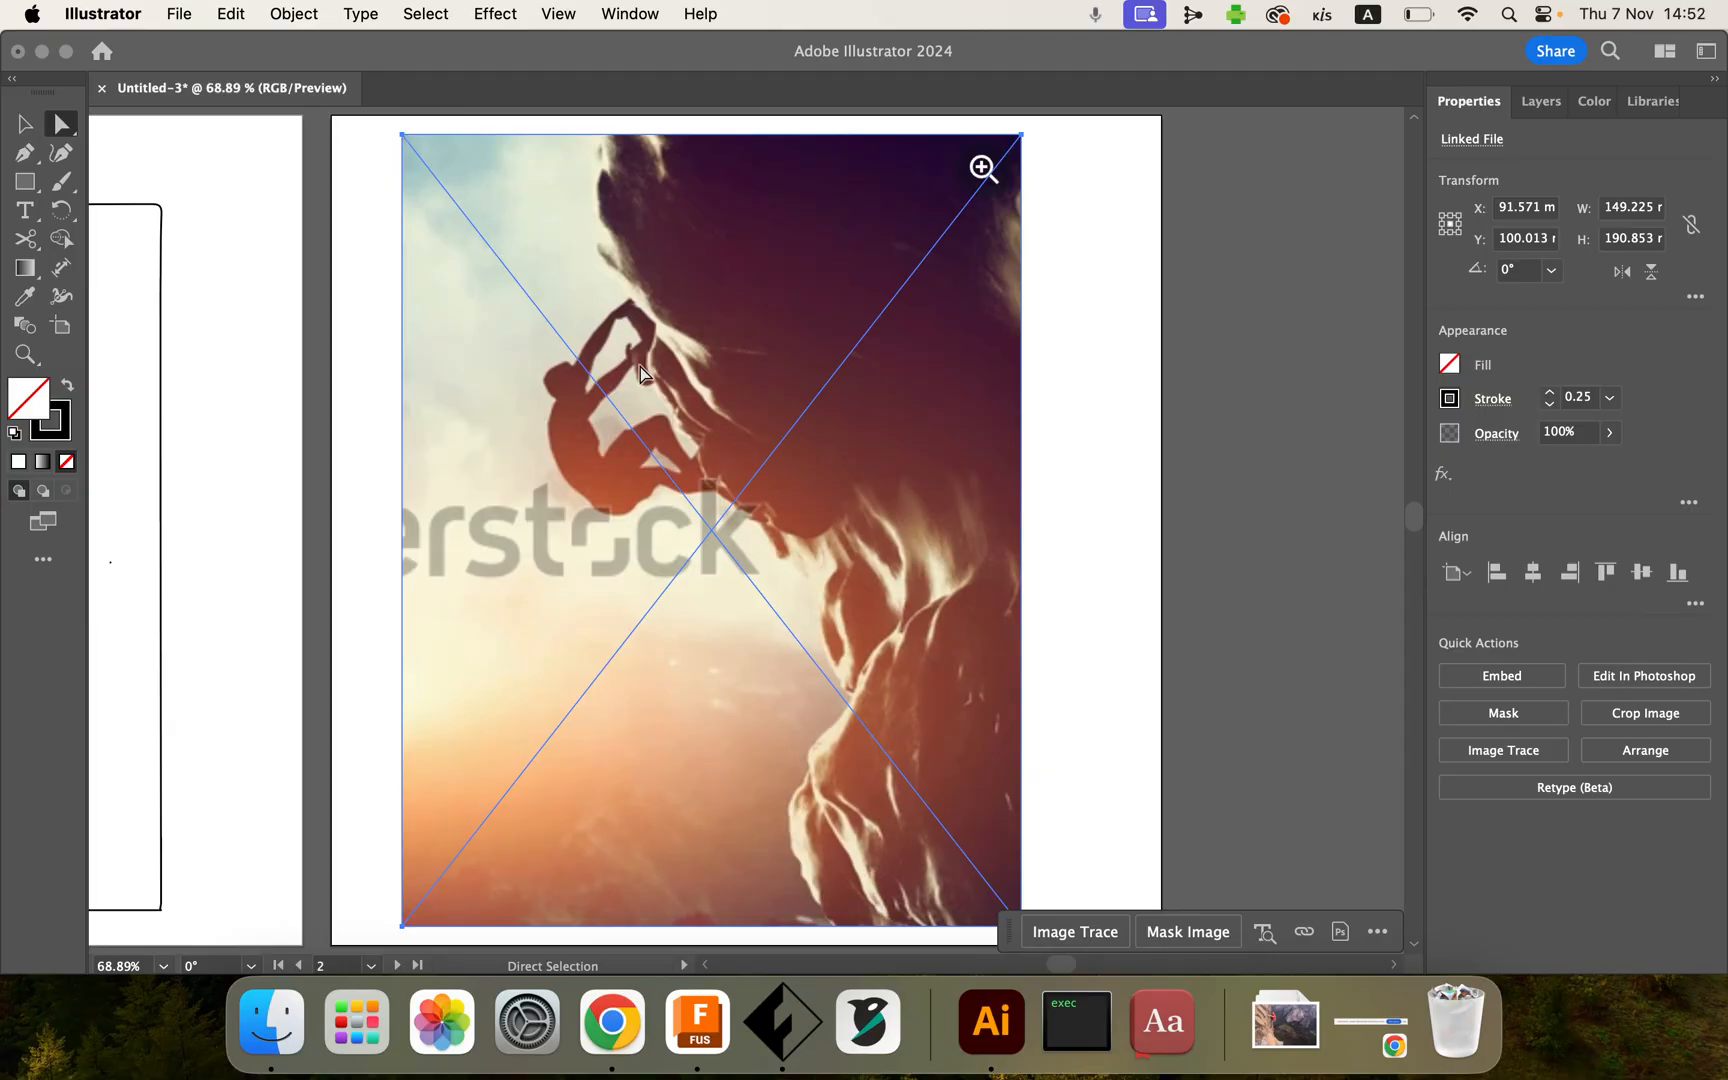
{"action": "left_click", "coordinate": [294, 15]}
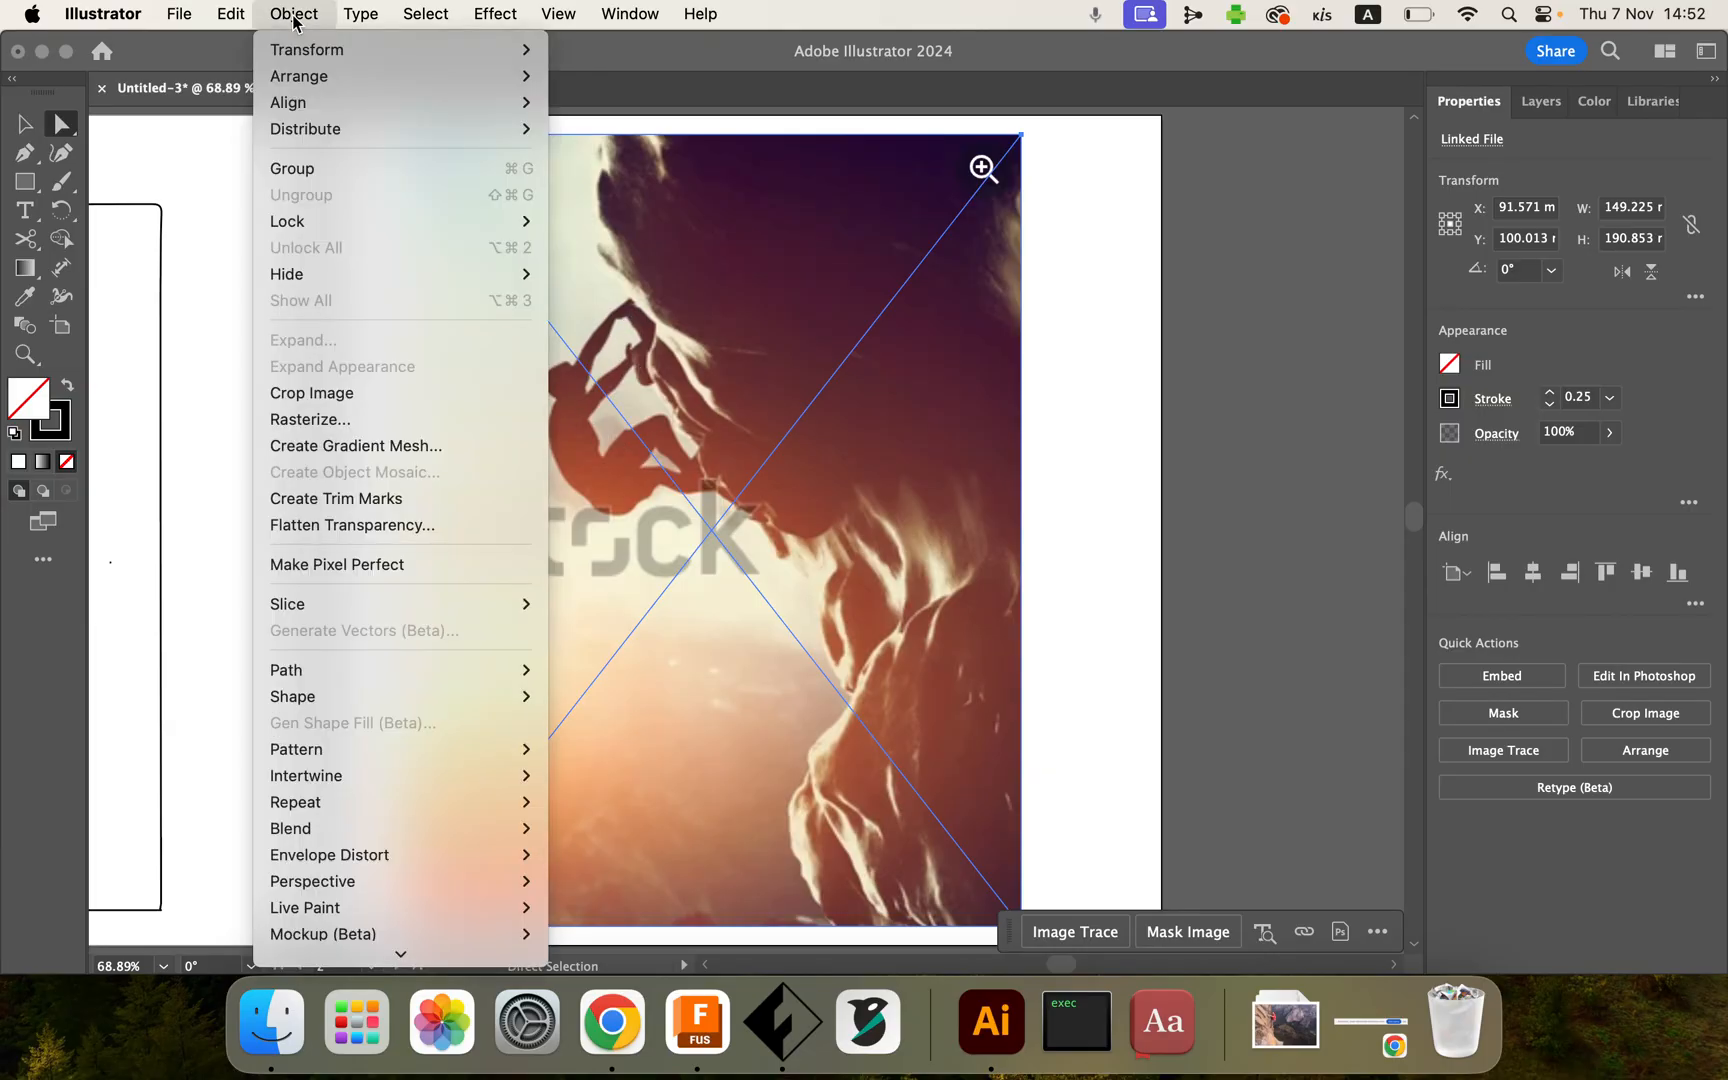
{"action": "left_click", "coordinate": [322, 419]}
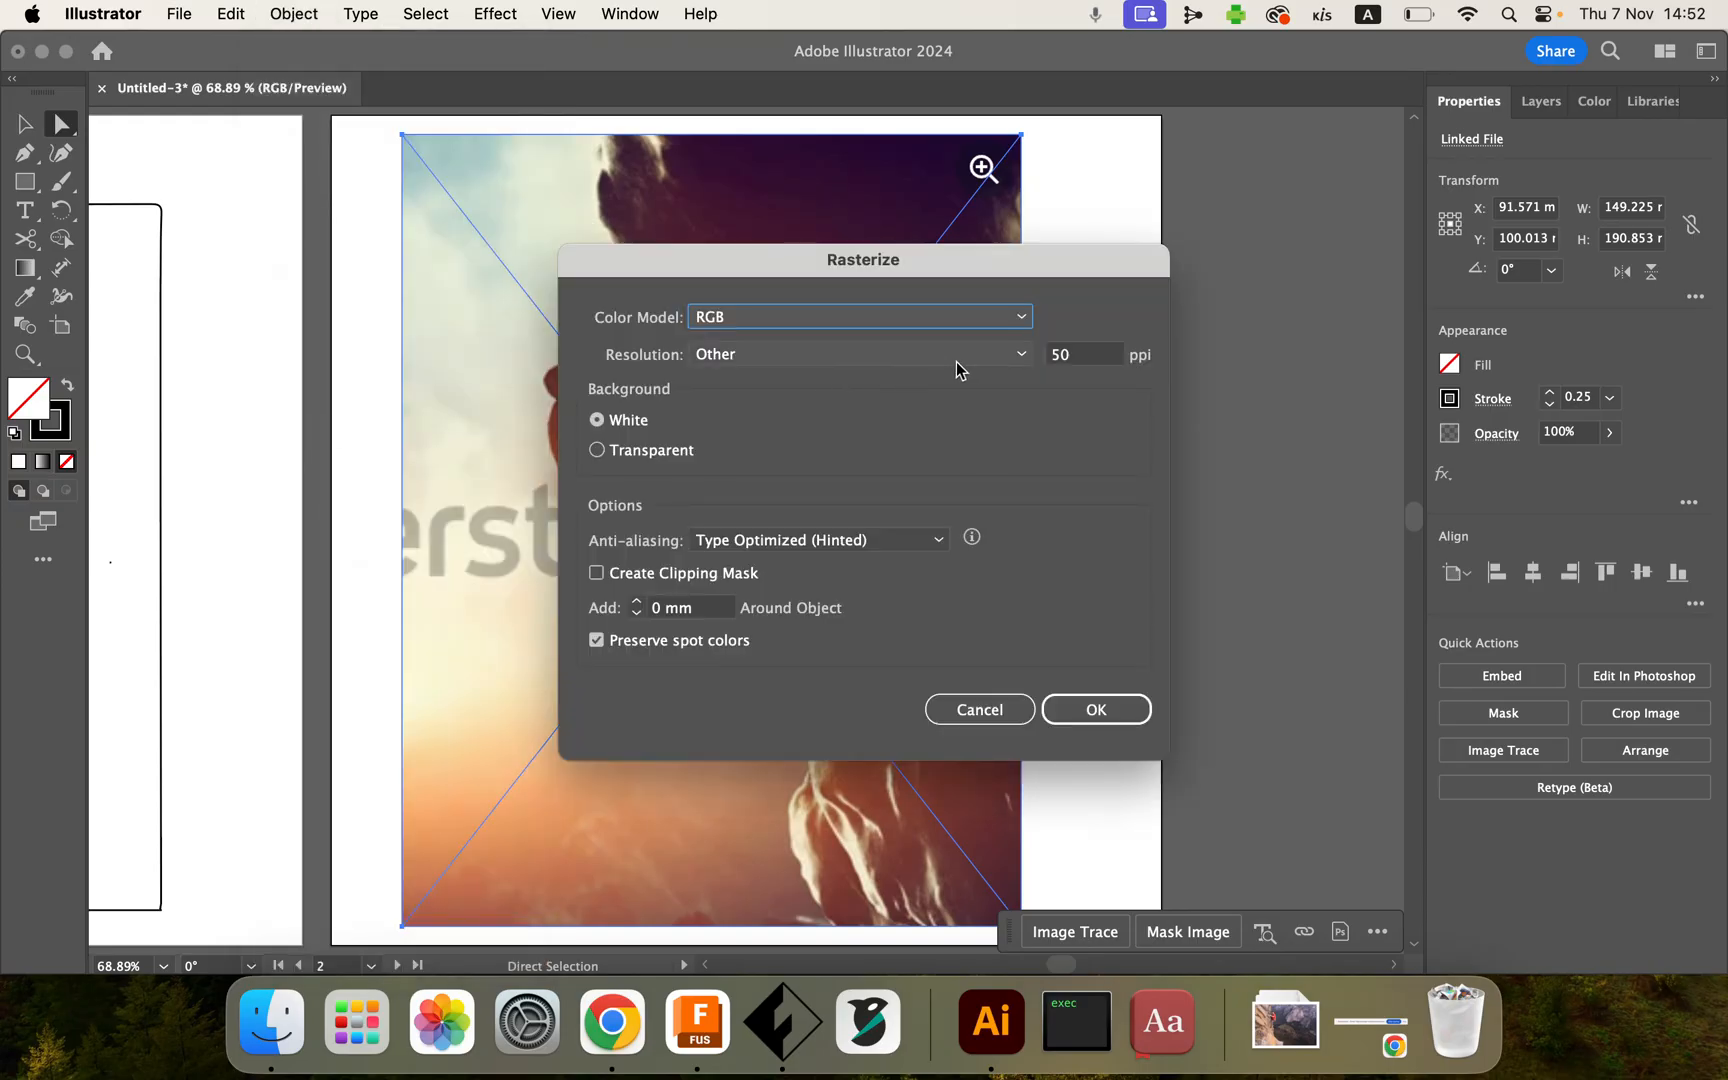
{"action": "left_click", "coordinate": [1021, 355]}
{"action": "left_click", "coordinate": [926, 433]}
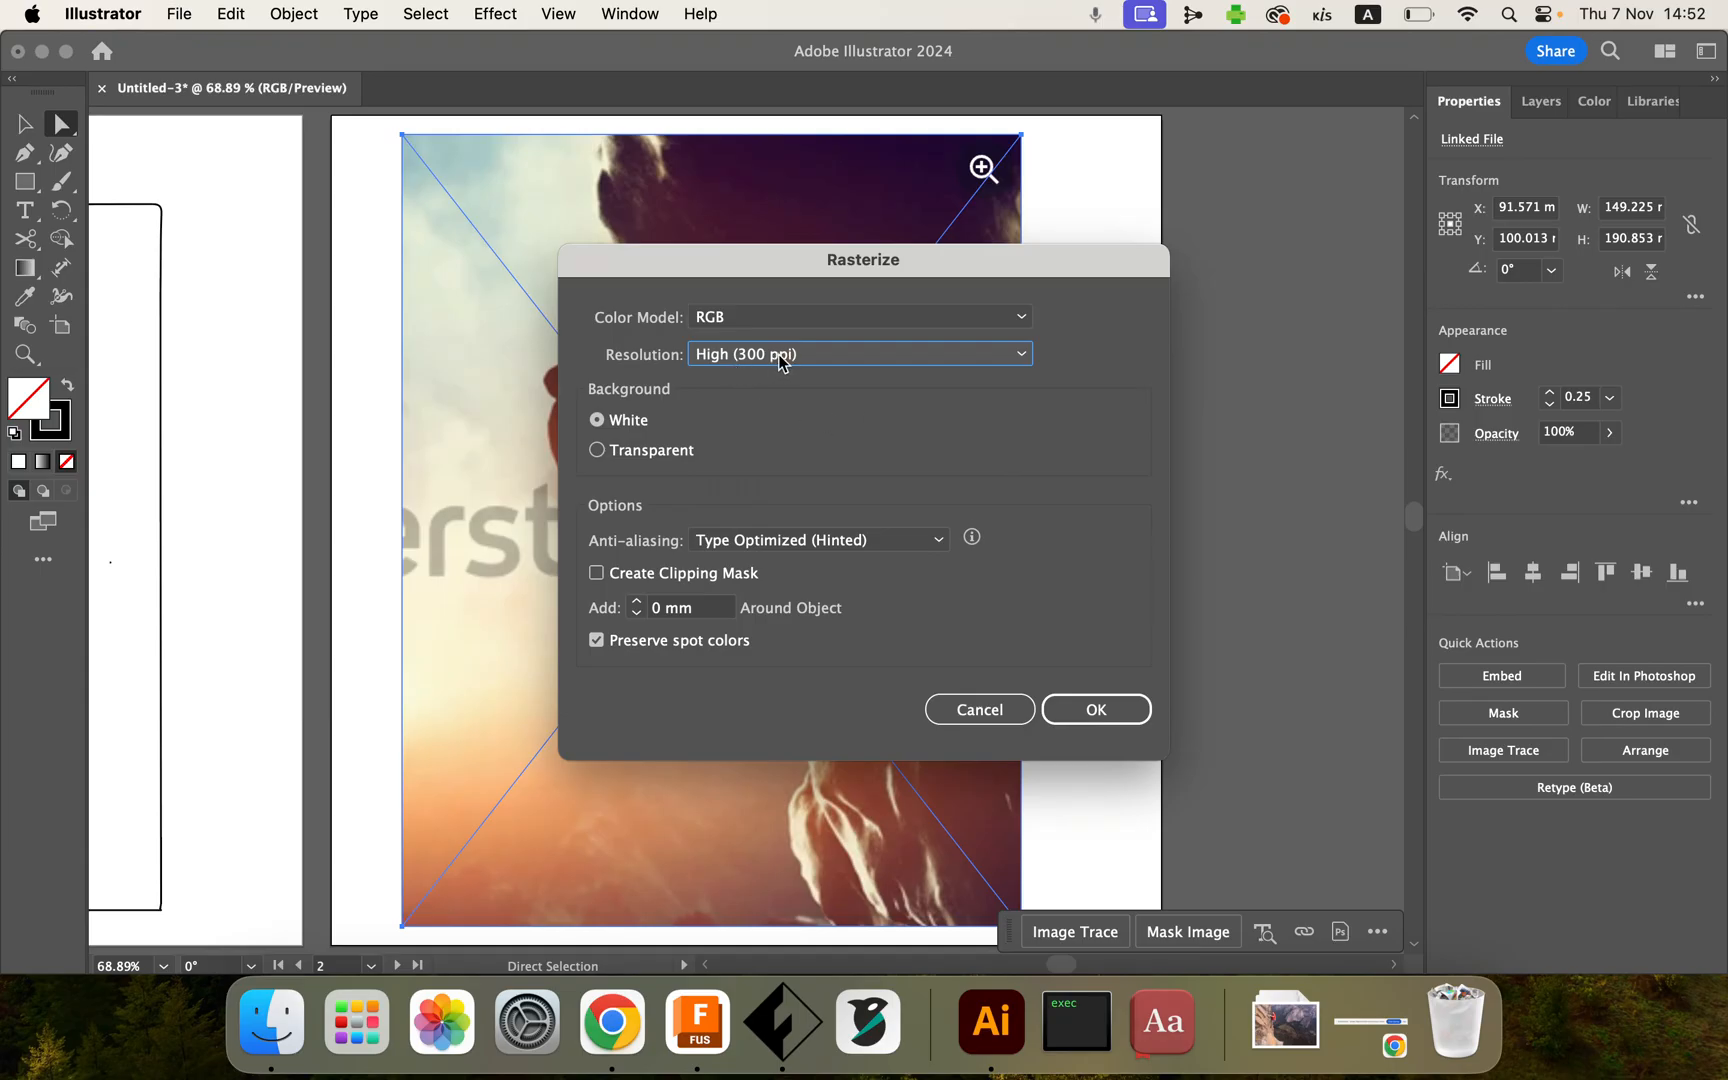
{"action": "left_click", "coordinate": [1019, 360]}
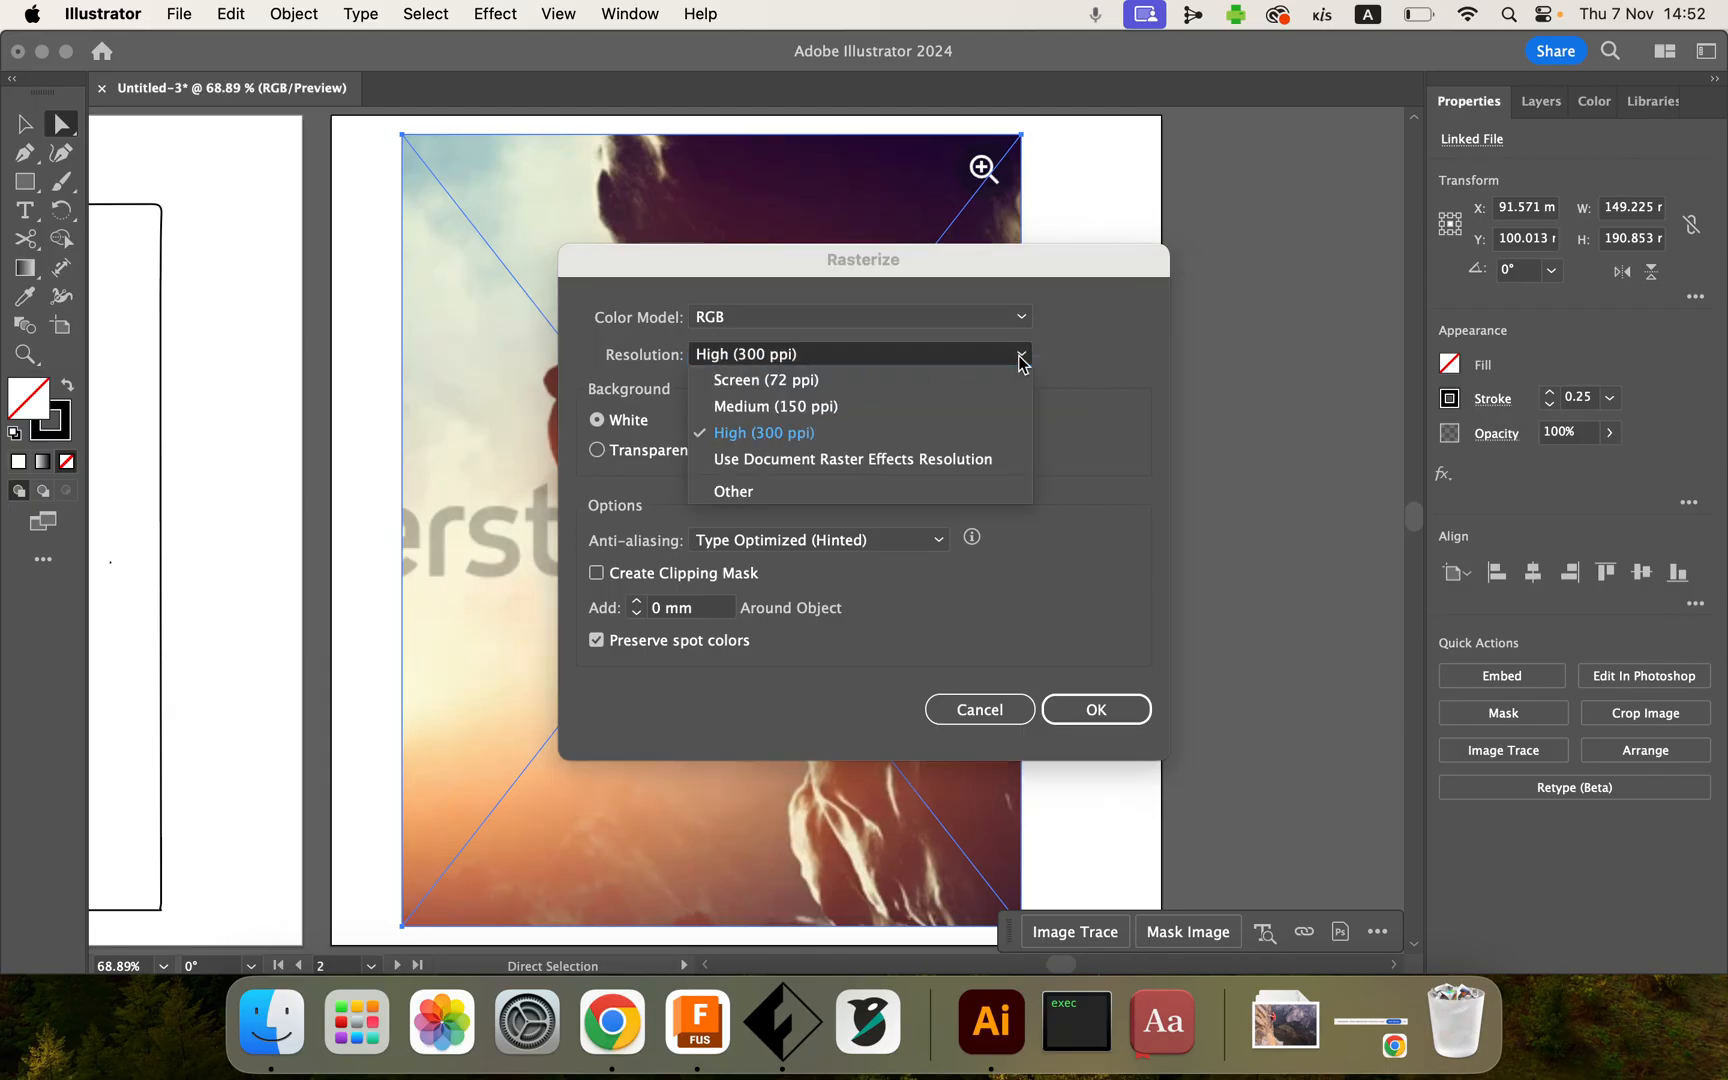
{"action": "left_click", "coordinate": [887, 491]}
{"action": "type", "text": "50"}
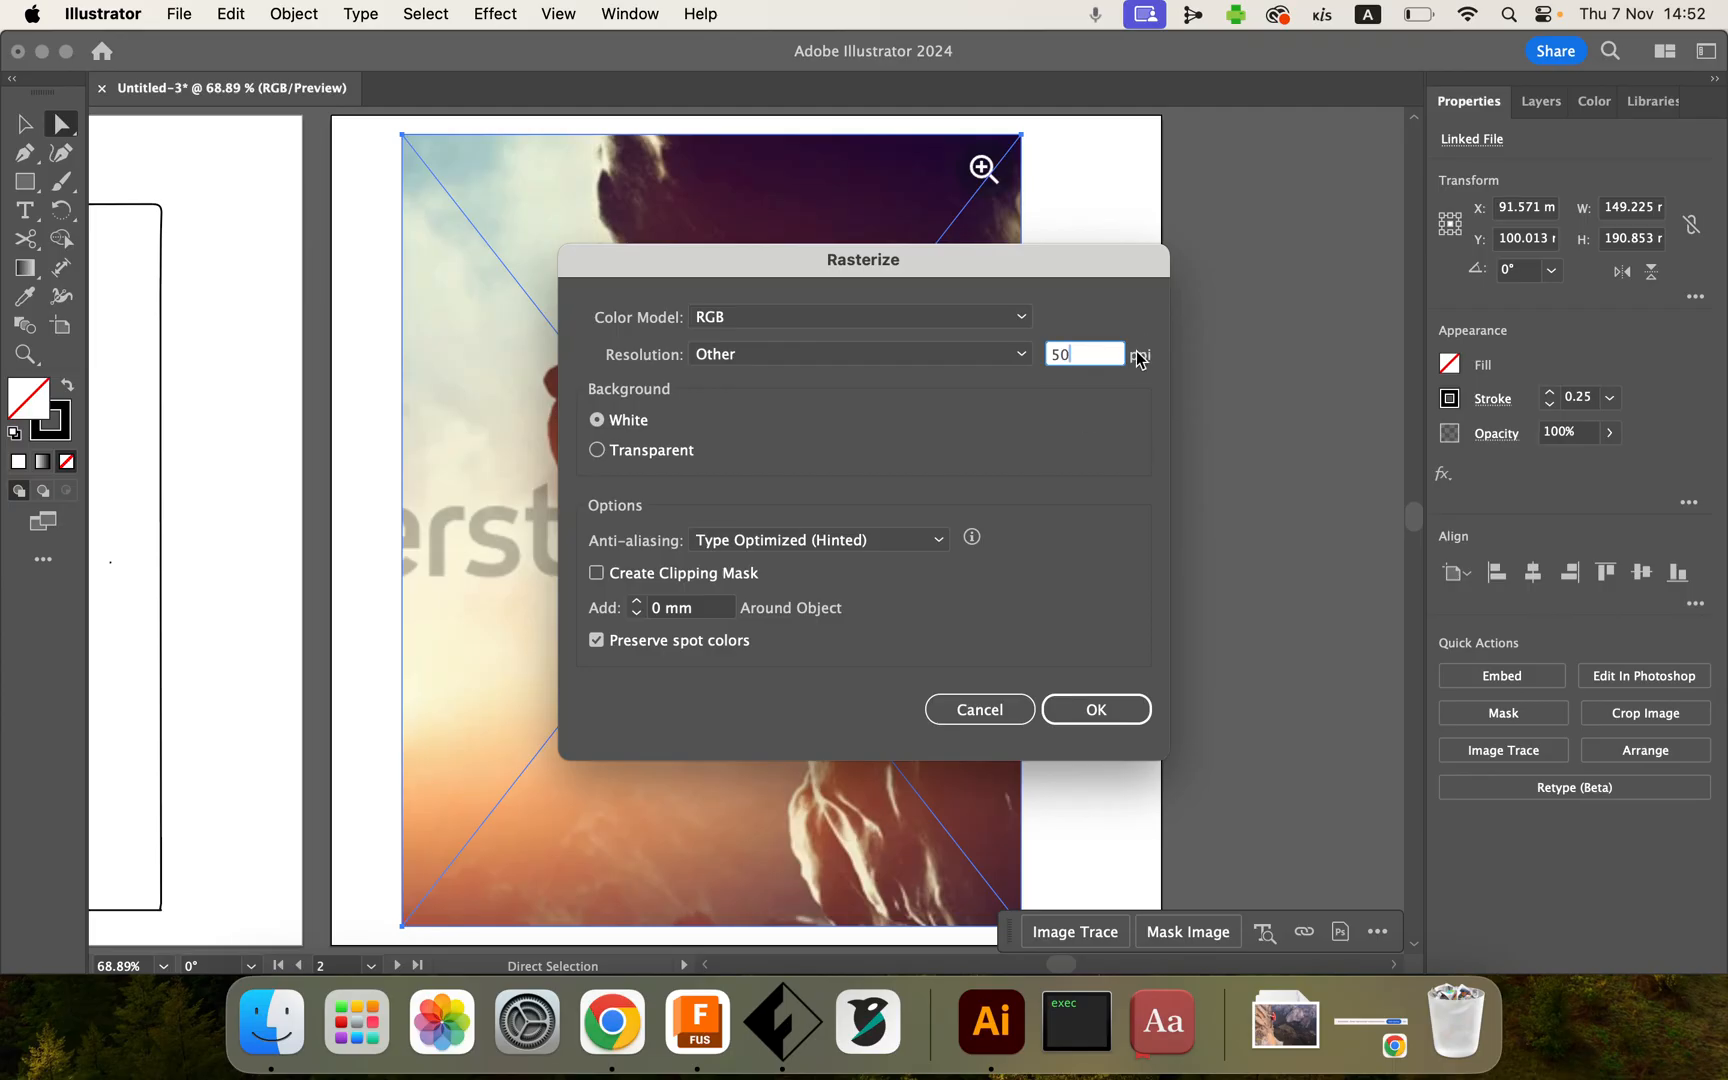
{"action": "left_click", "coordinate": [1092, 712]}
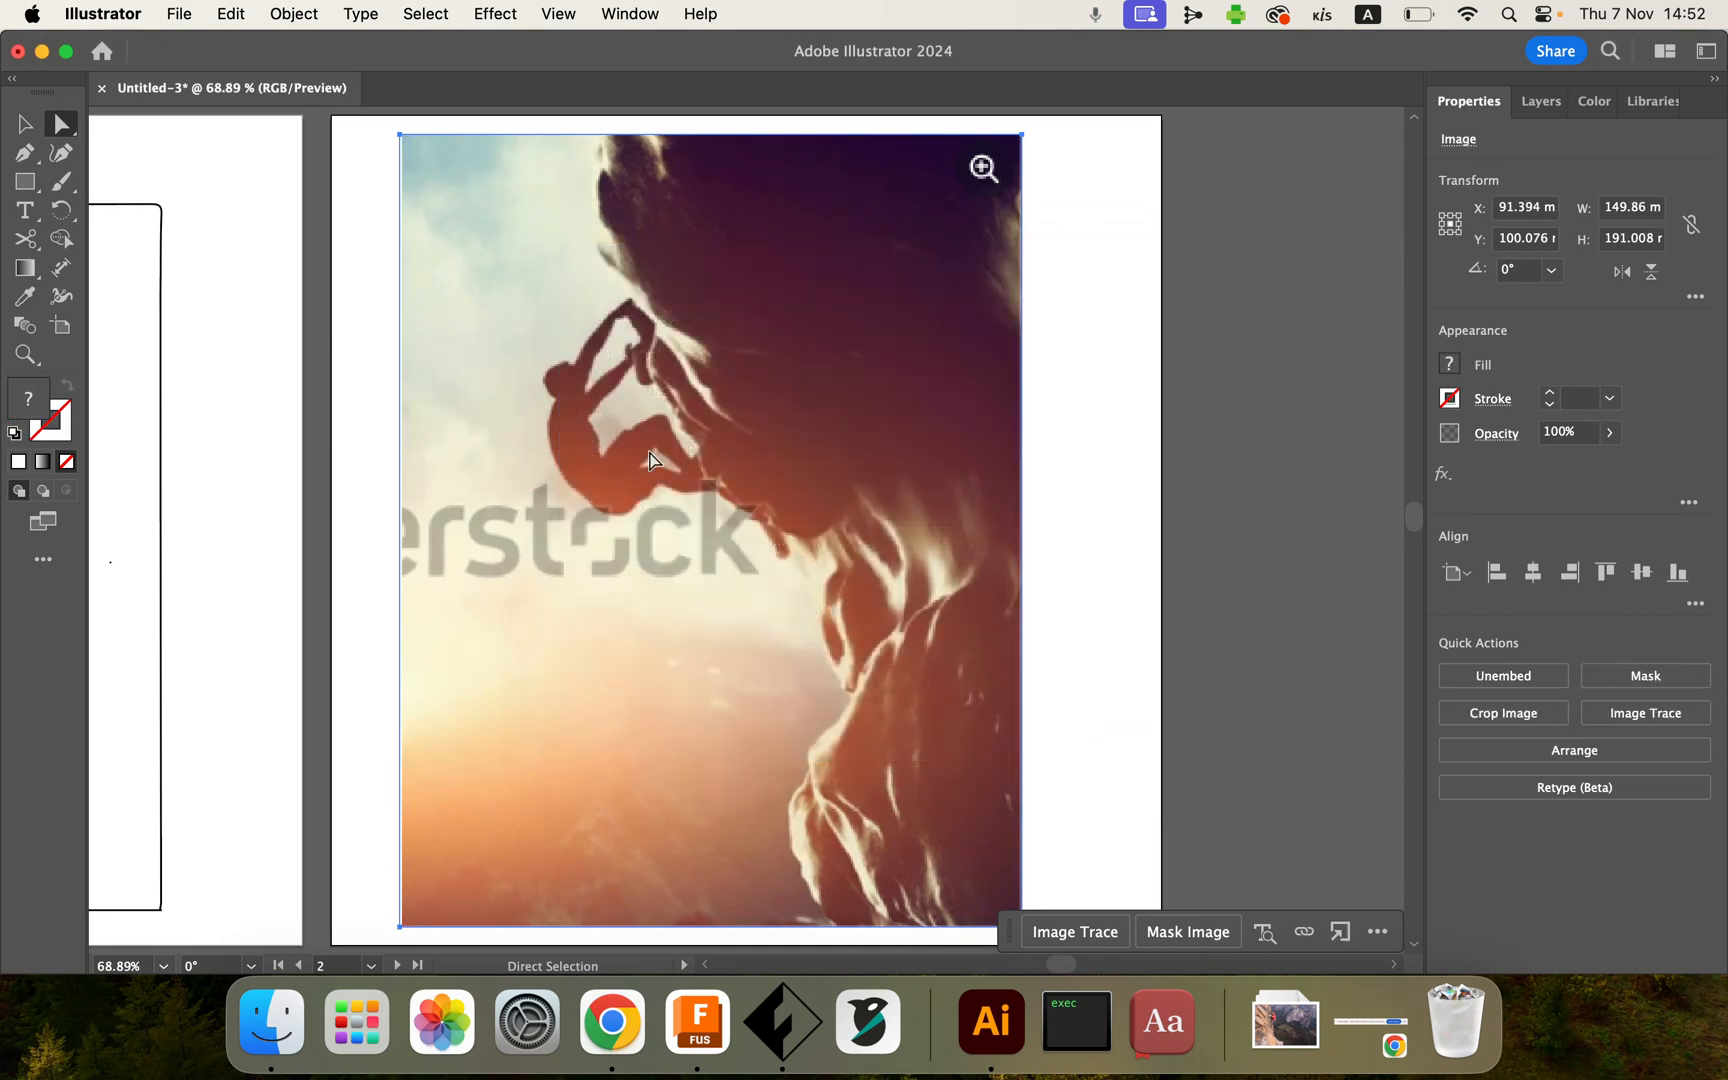
Step: Apply Image Trace to the rasterized image and undo the trace
{"action": "scroll", "coordinate": [650, 458], "scroll_direction": "up", "scroll_amount": 5}
{"action": "scroll", "coordinate": [528, 417], "scroll_direction": "down", "scroll_amount": 3}
{"action": "scroll", "coordinate": [603, 390], "scroll_direction": "down", "scroll_amount": 3}
{"action": "scroll", "coordinate": [598, 398], "scroll_direction": "down", "scroll_amount": 4}
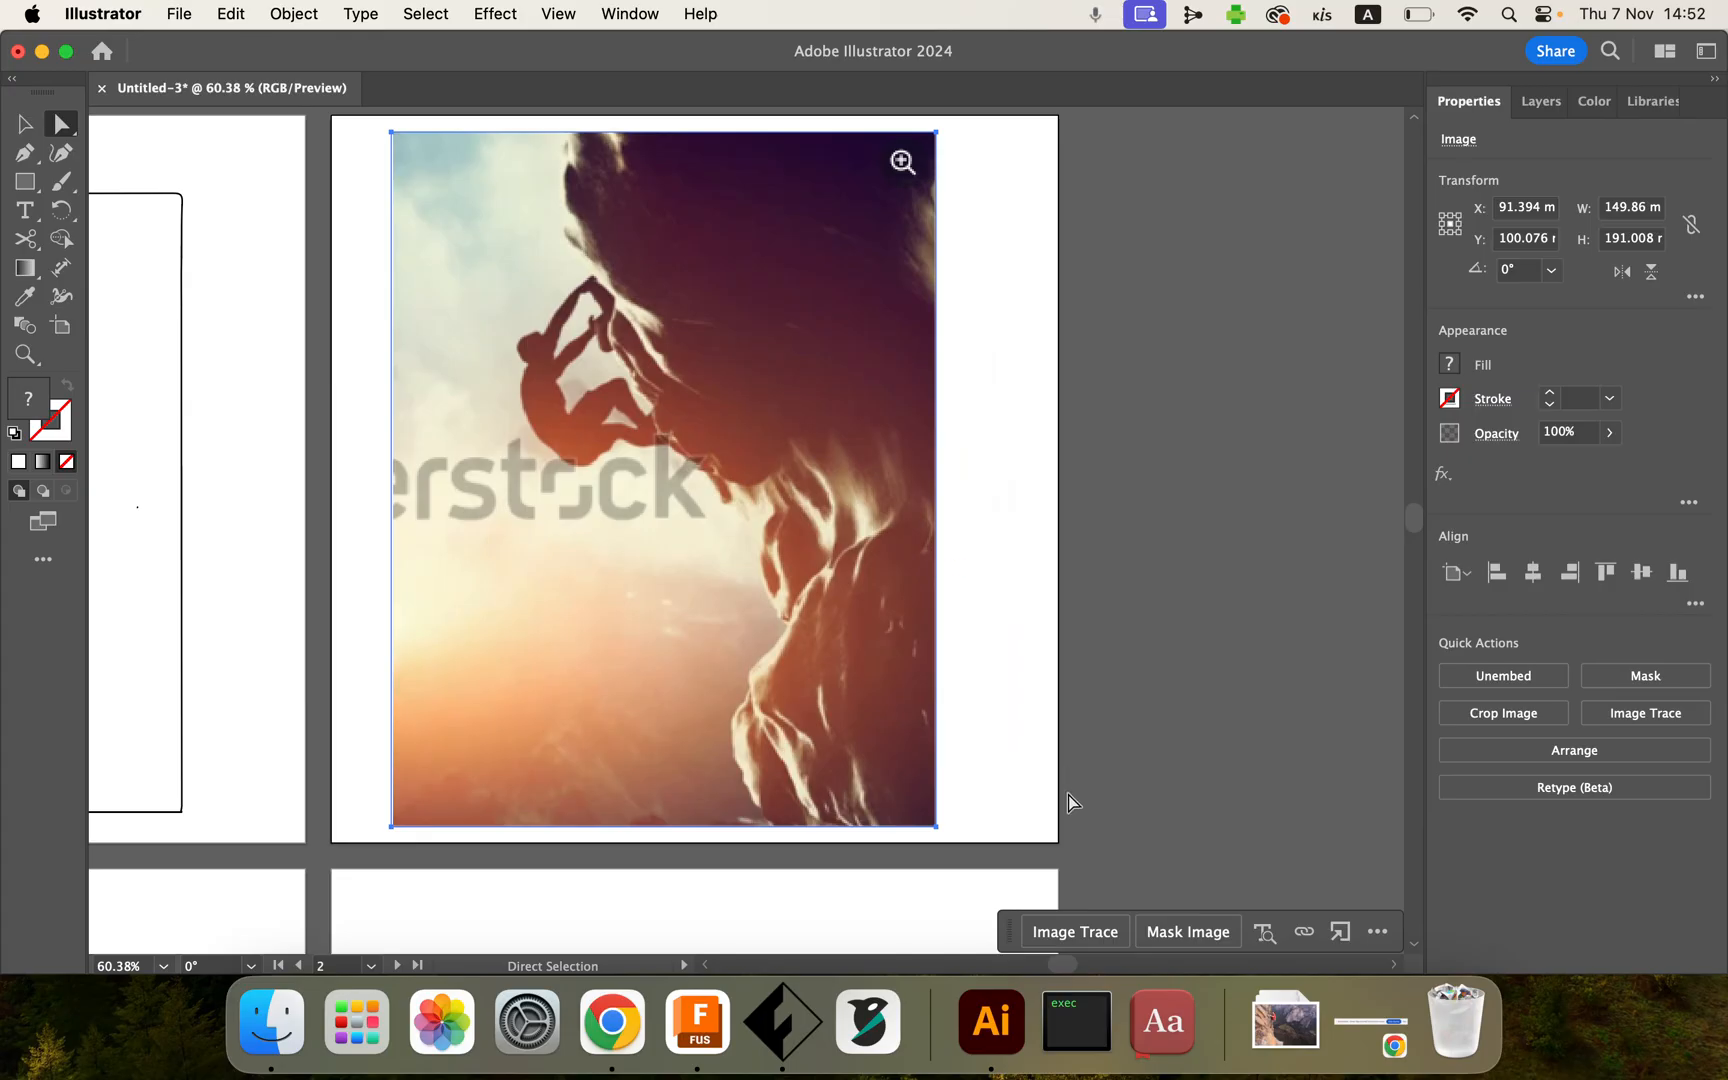
{"action": "left_click", "coordinate": [1076, 934]}
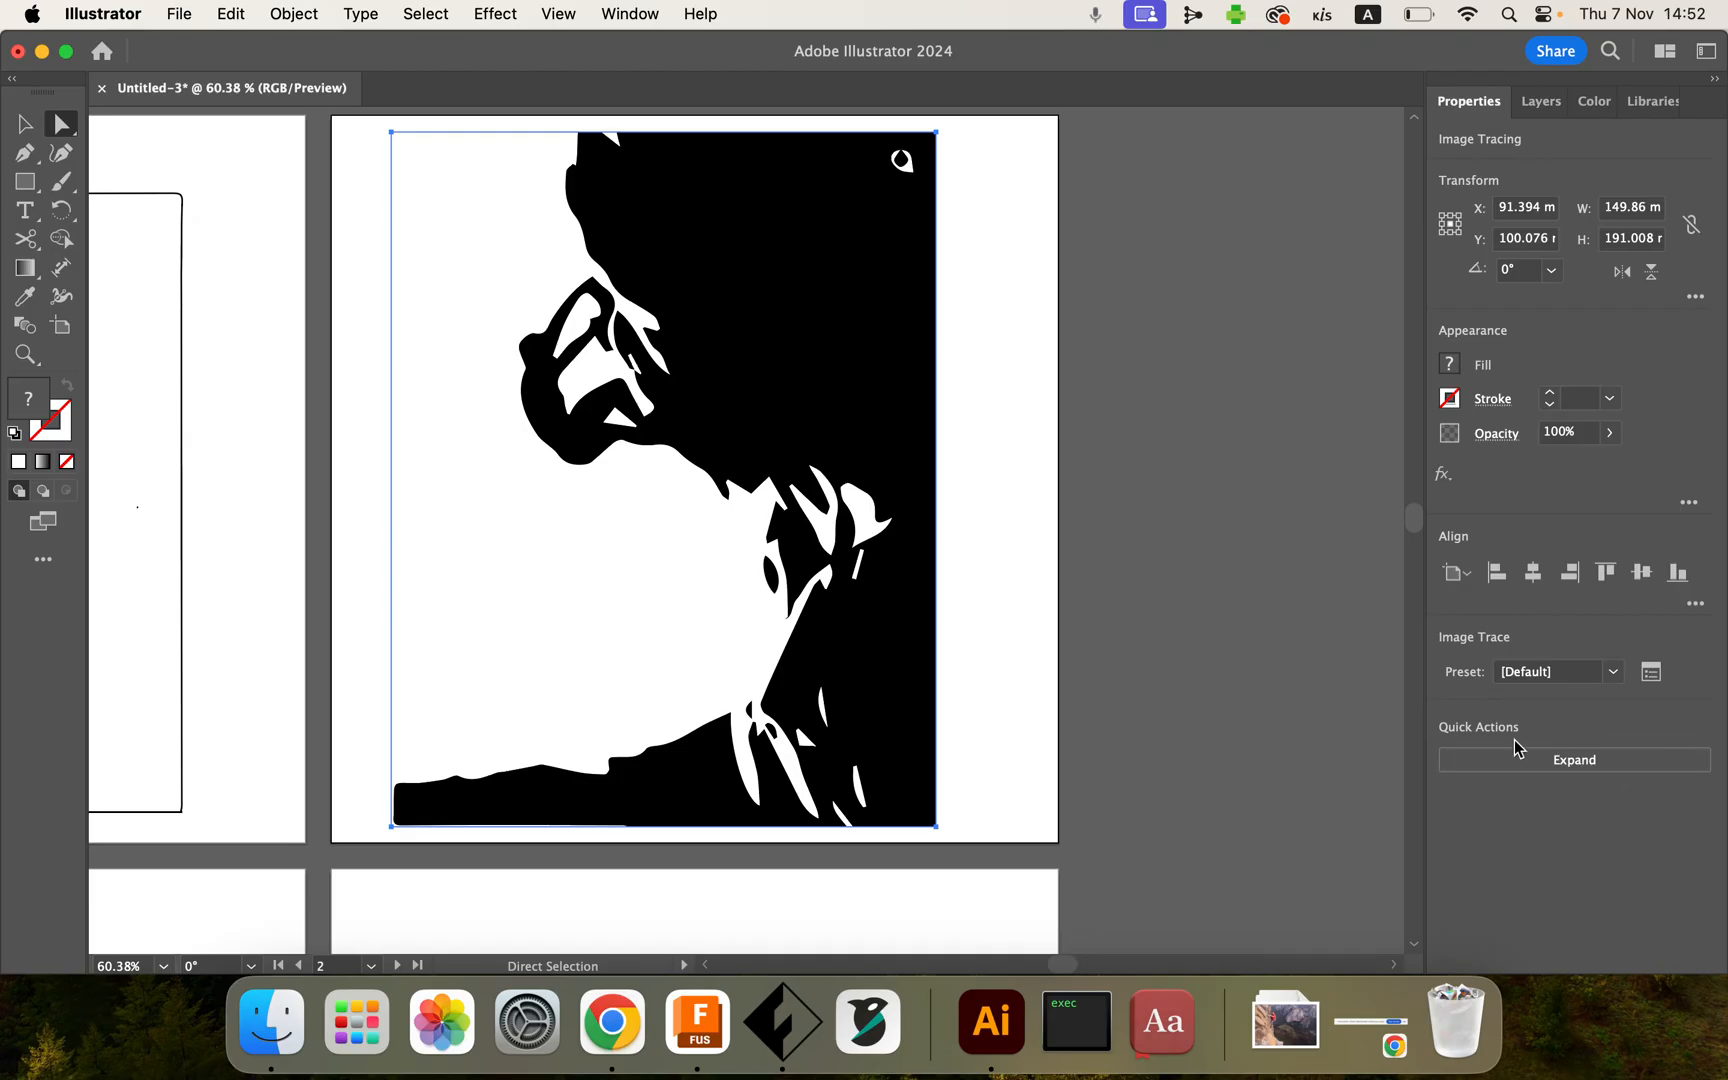
{"action": "key", "text": "super+z"}
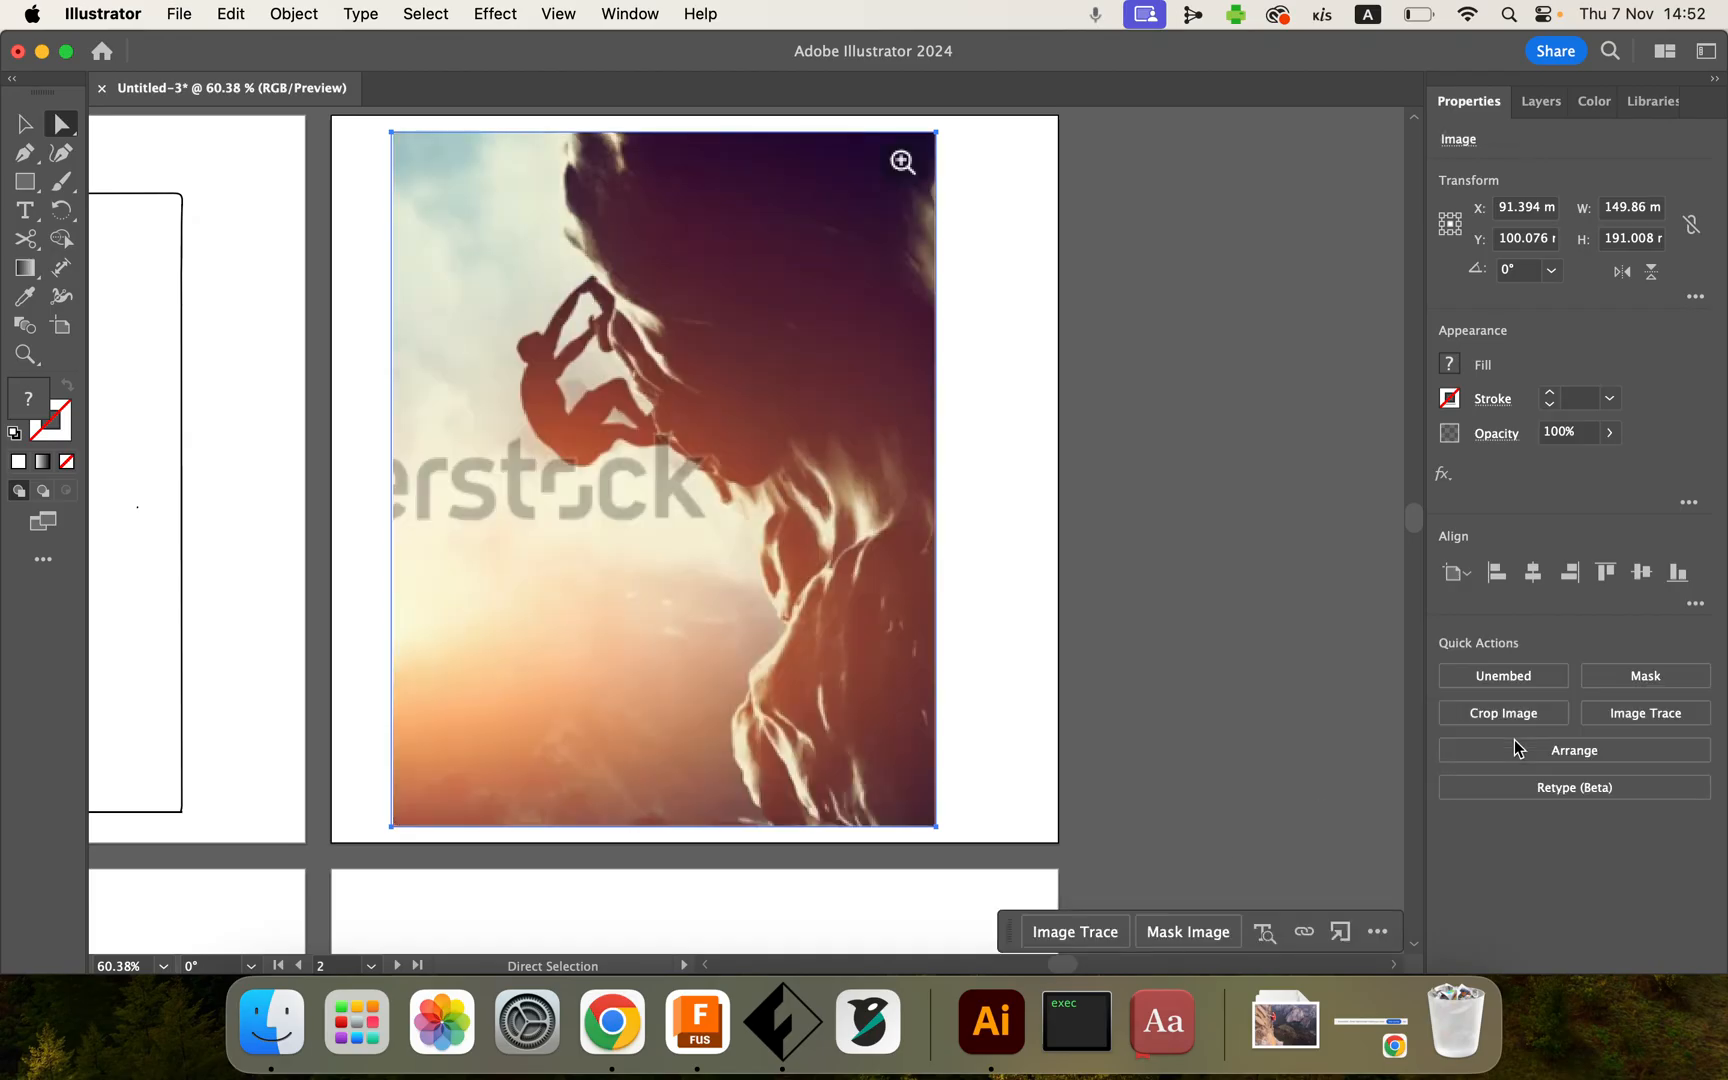
Step: Image-trace the rasterized picture using the Default preset
{"action": "left_click", "coordinate": [1645, 714]}
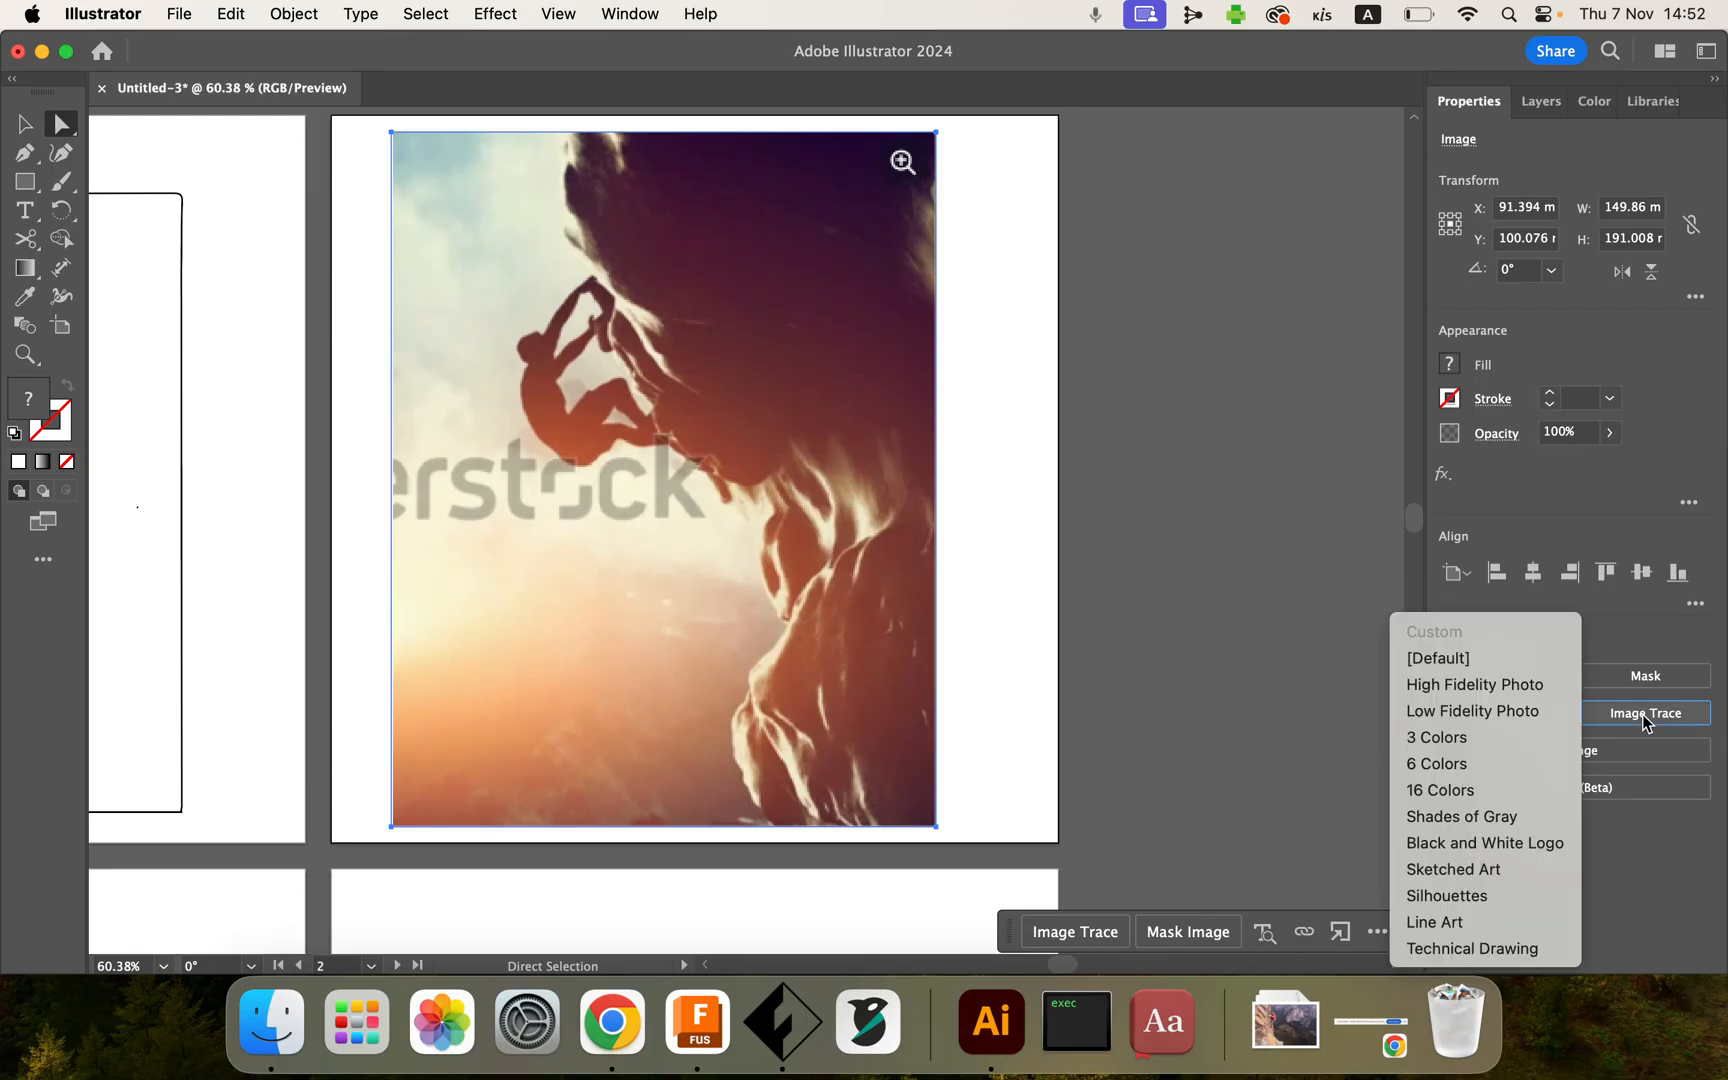
{"action": "left_click", "coordinate": [1323, 655]}
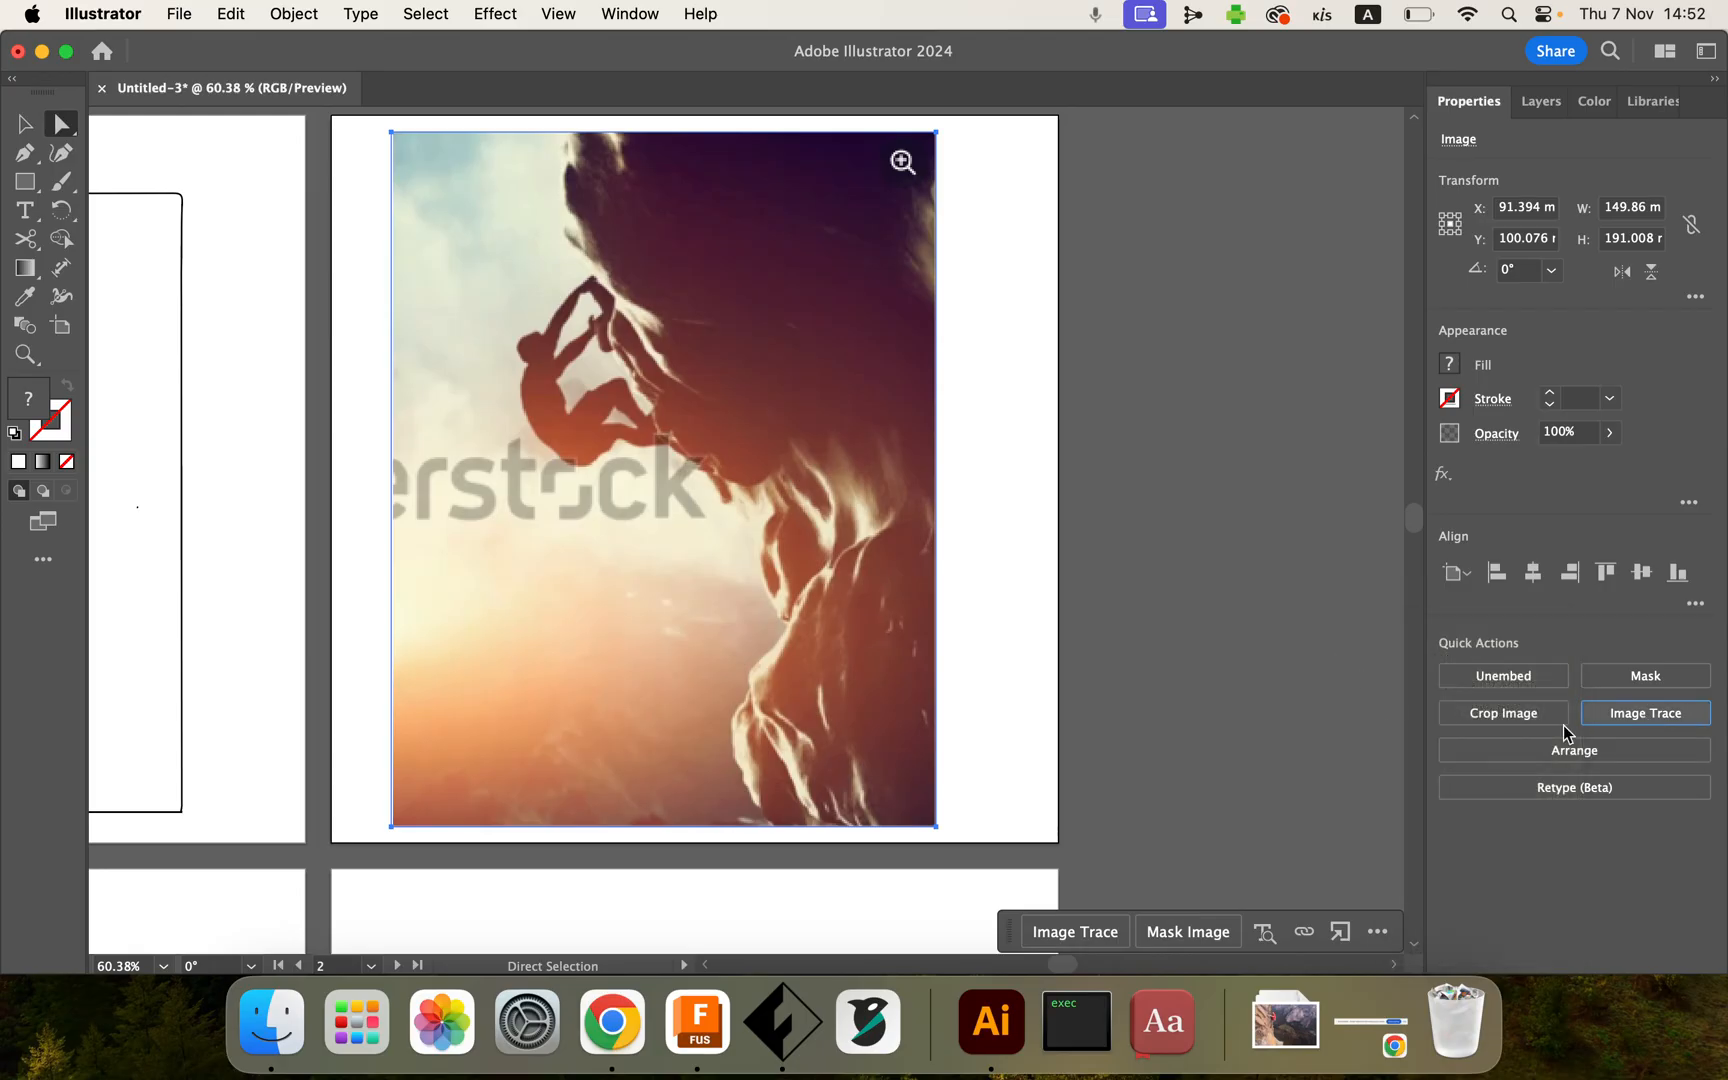
{"action": "left_click", "coordinate": [1656, 711]}
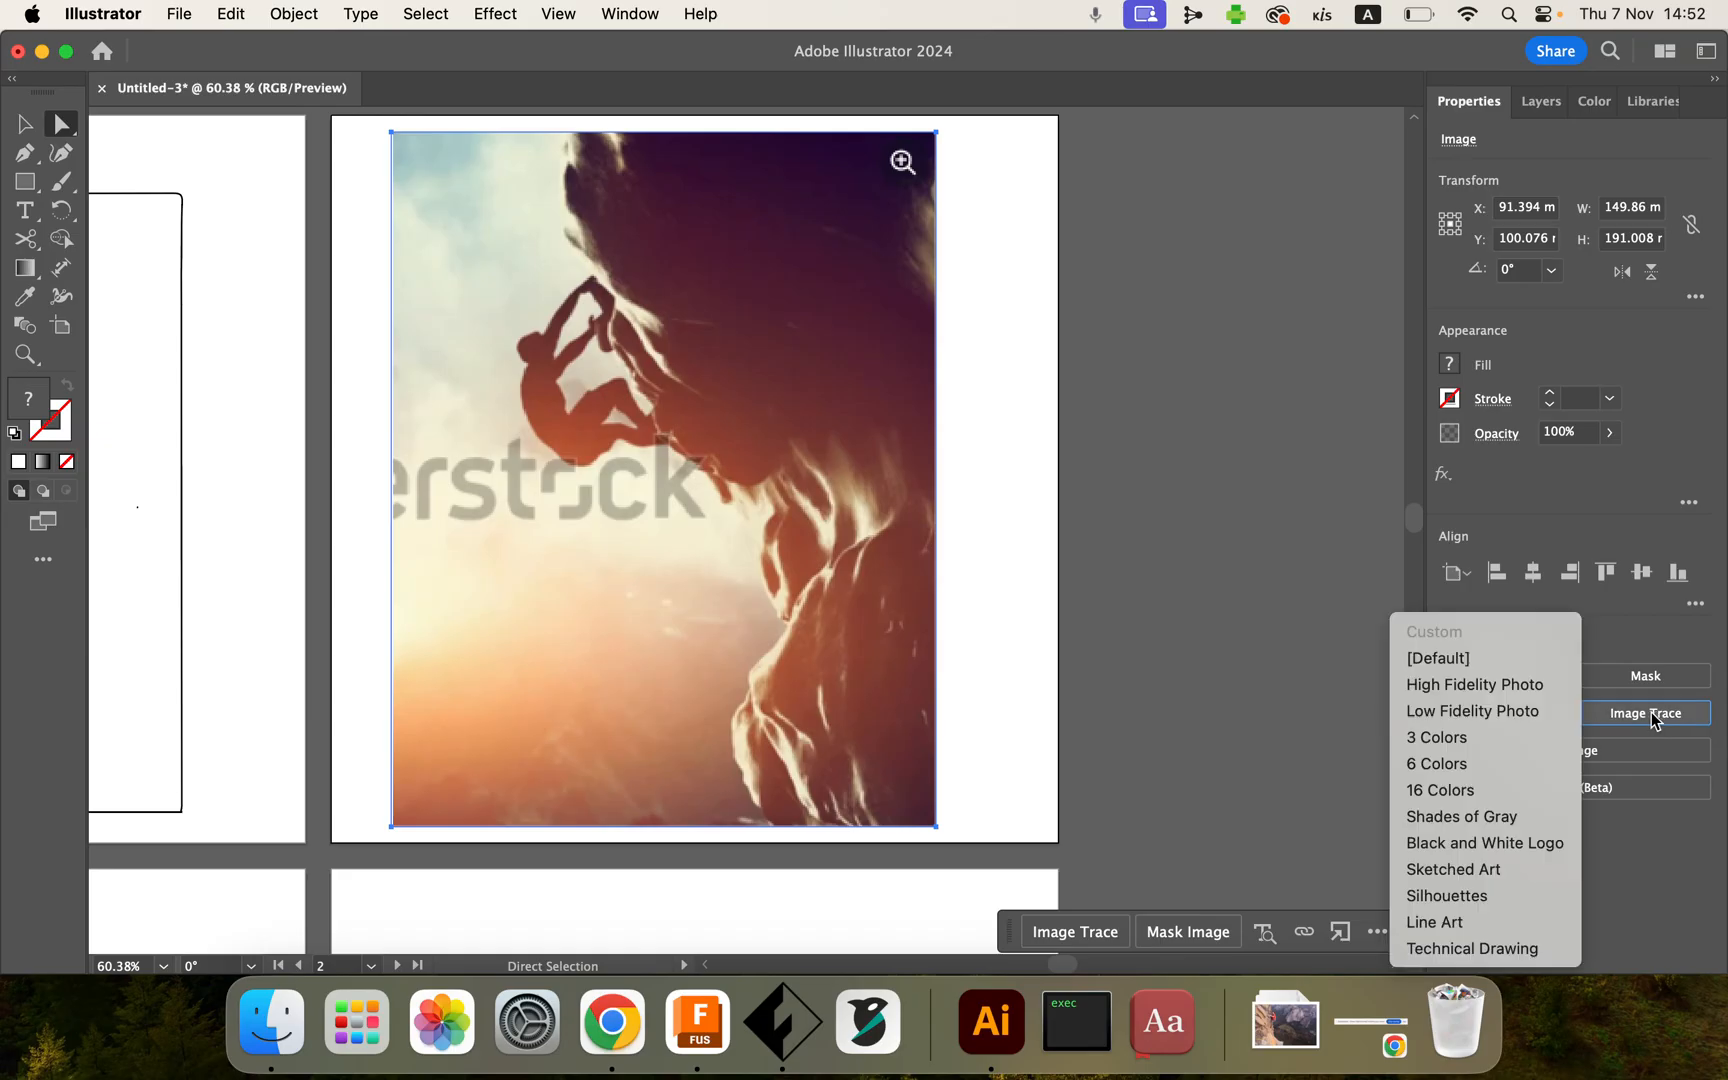
{"action": "left_click", "coordinate": [1516, 659]}
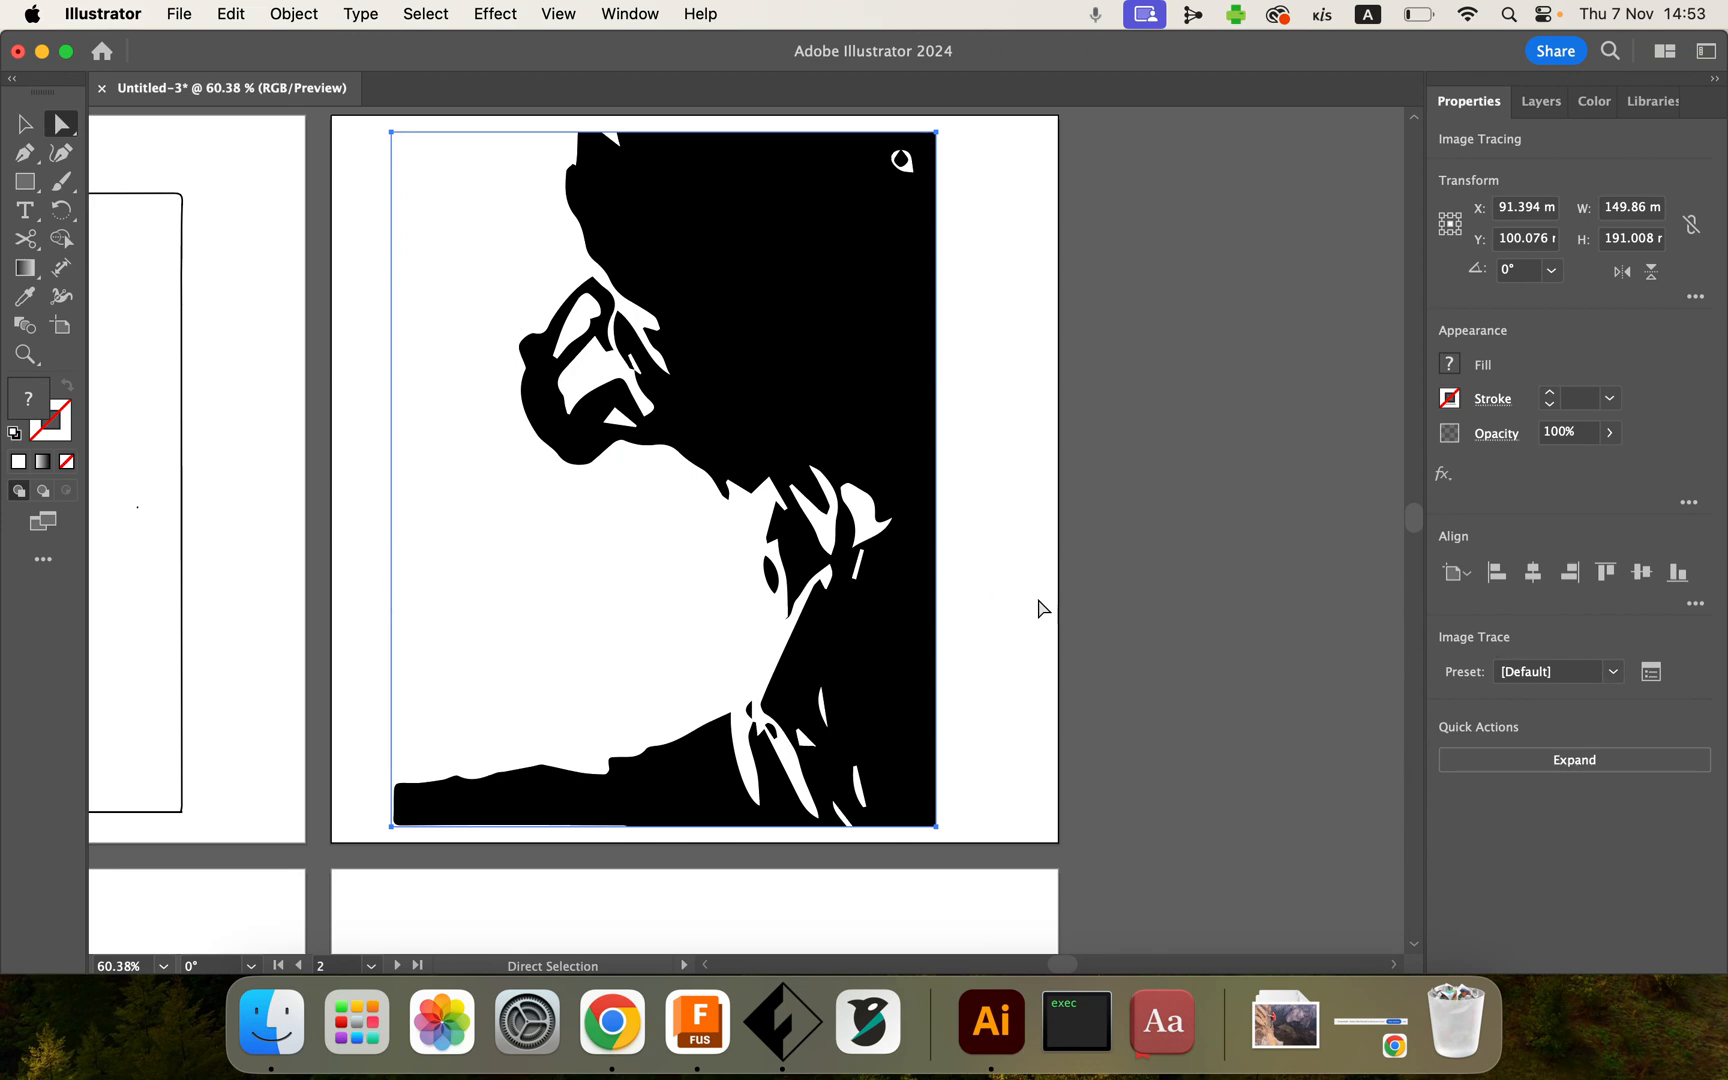
Step: Try the 3 Colors, 6 Colors and Black and White Logo tracing presets on the traced image
{"action": "left_click", "coordinate": [1614, 674]}
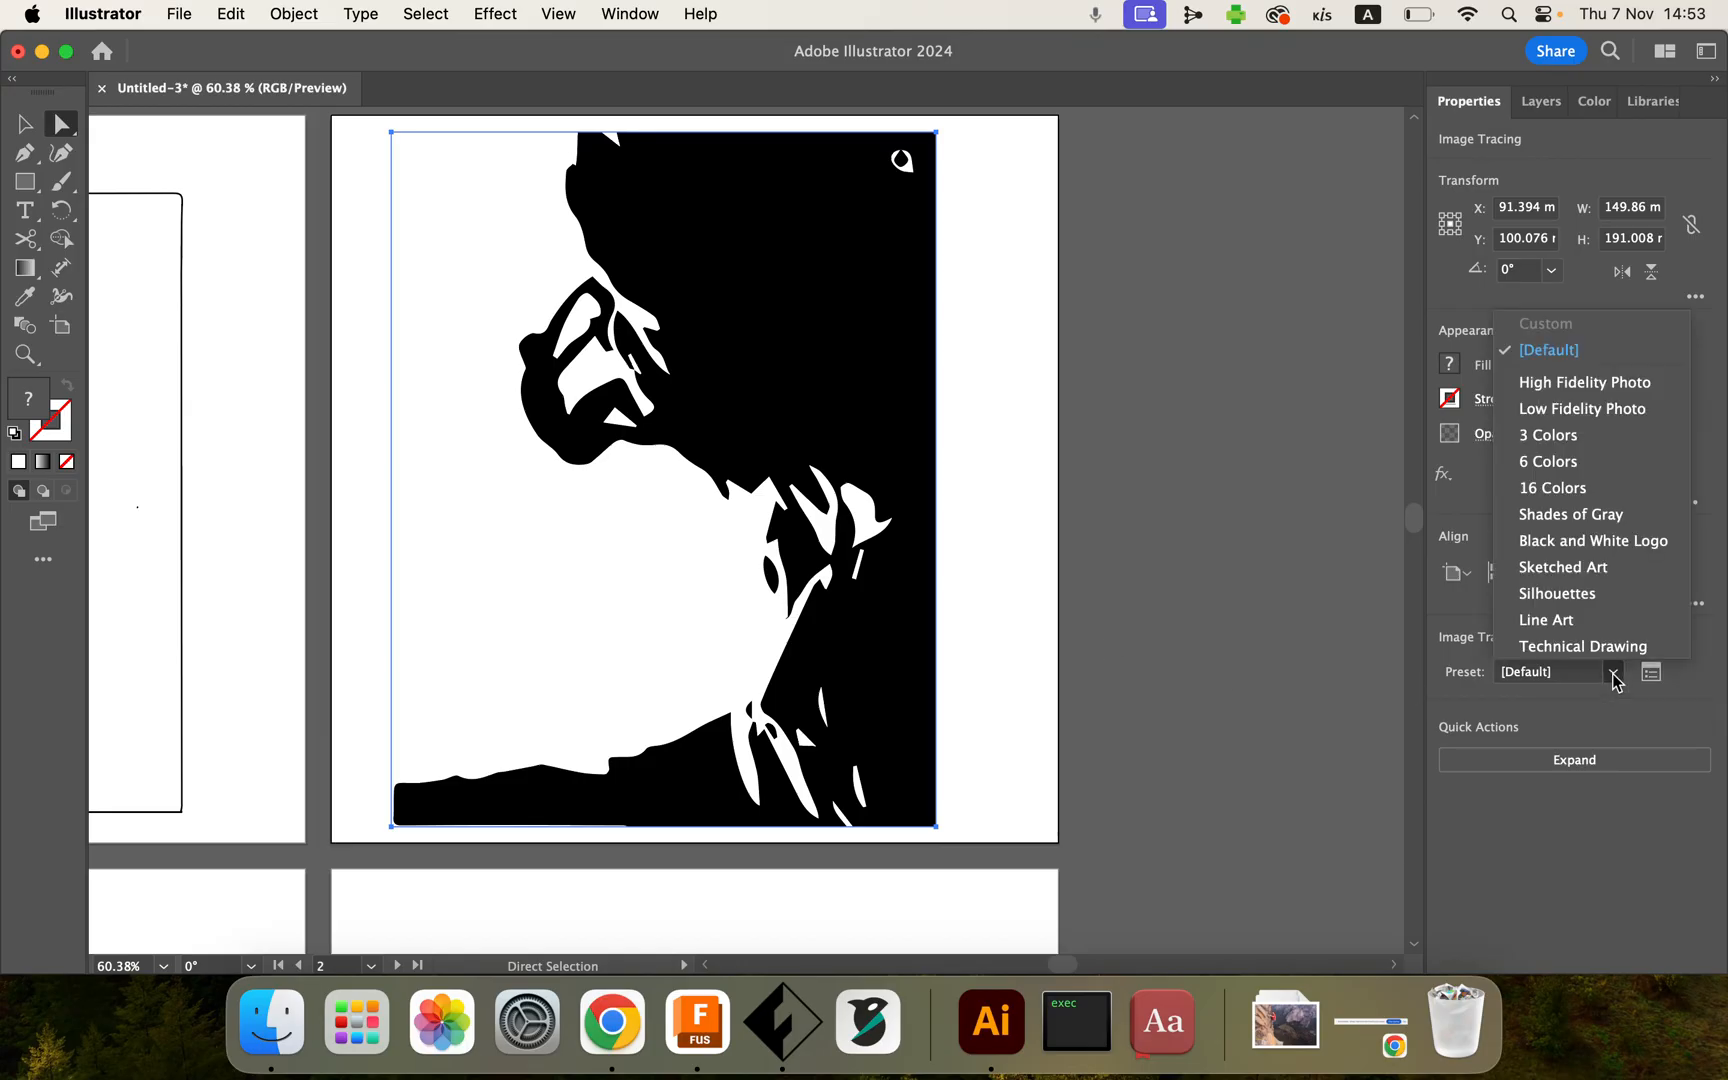
{"action": "left_click", "coordinate": [1568, 438]}
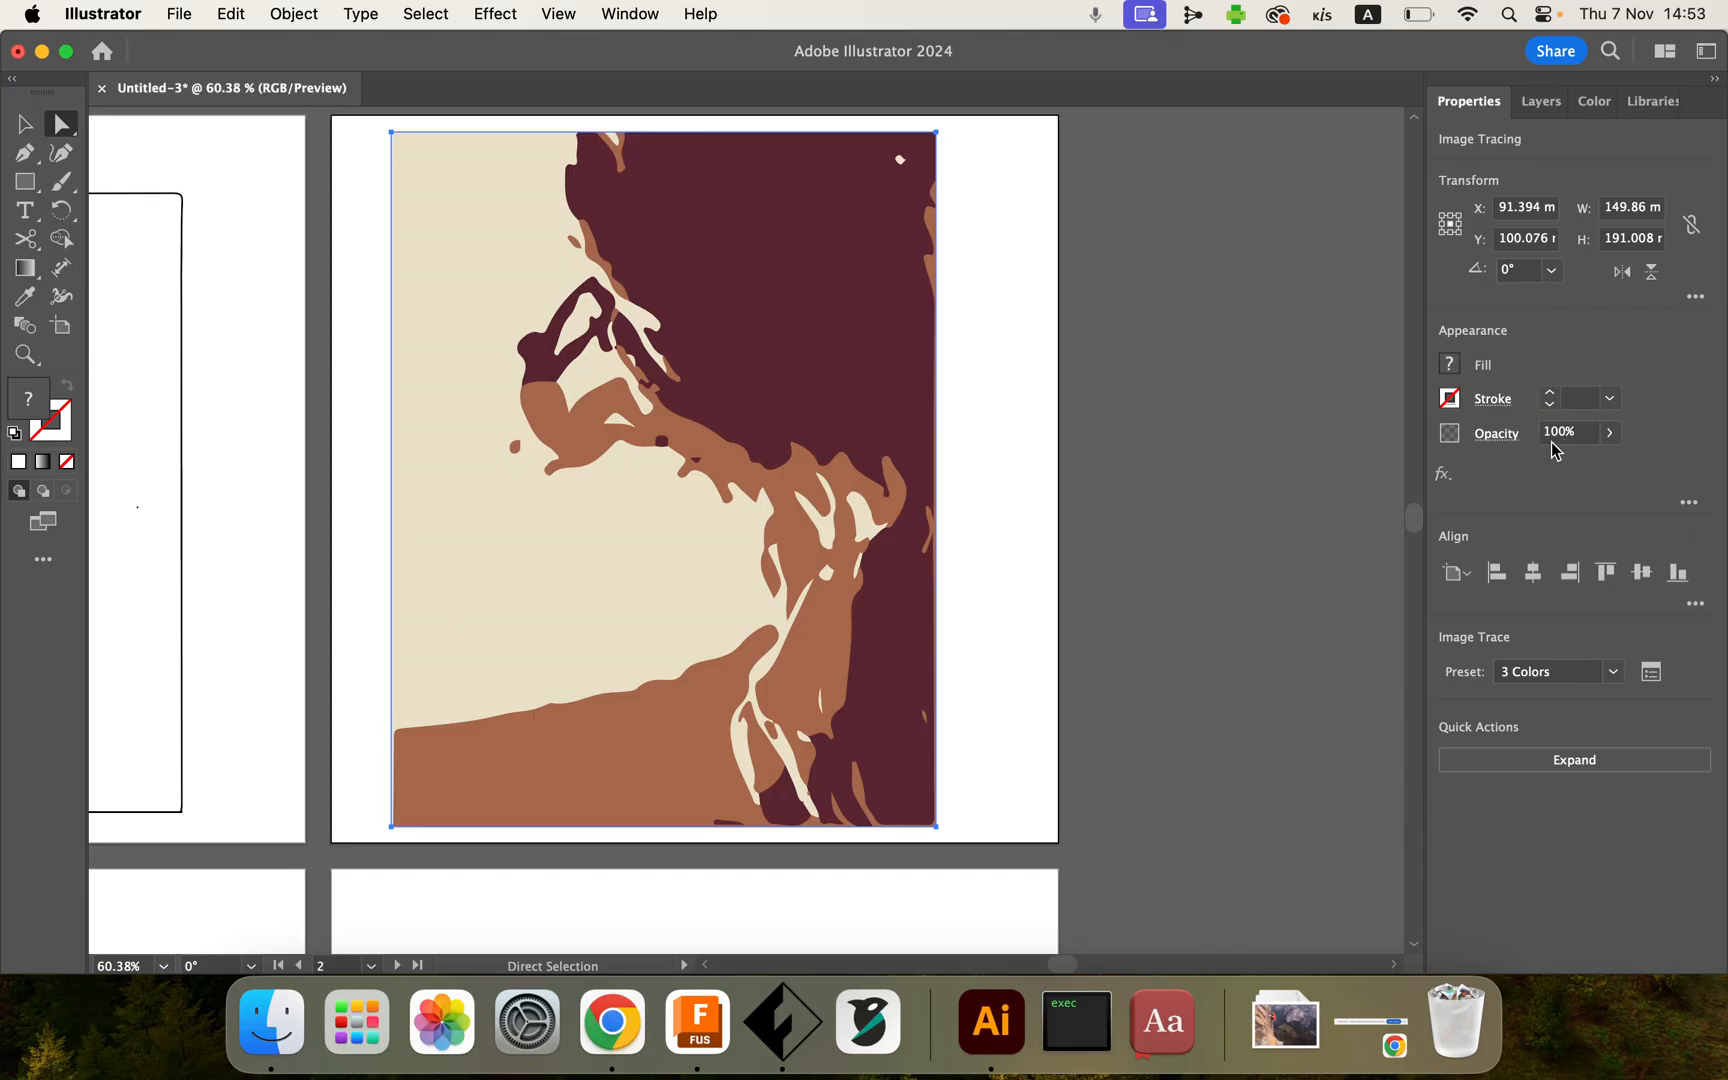
{"action": "left_click", "coordinate": [1612, 672]}
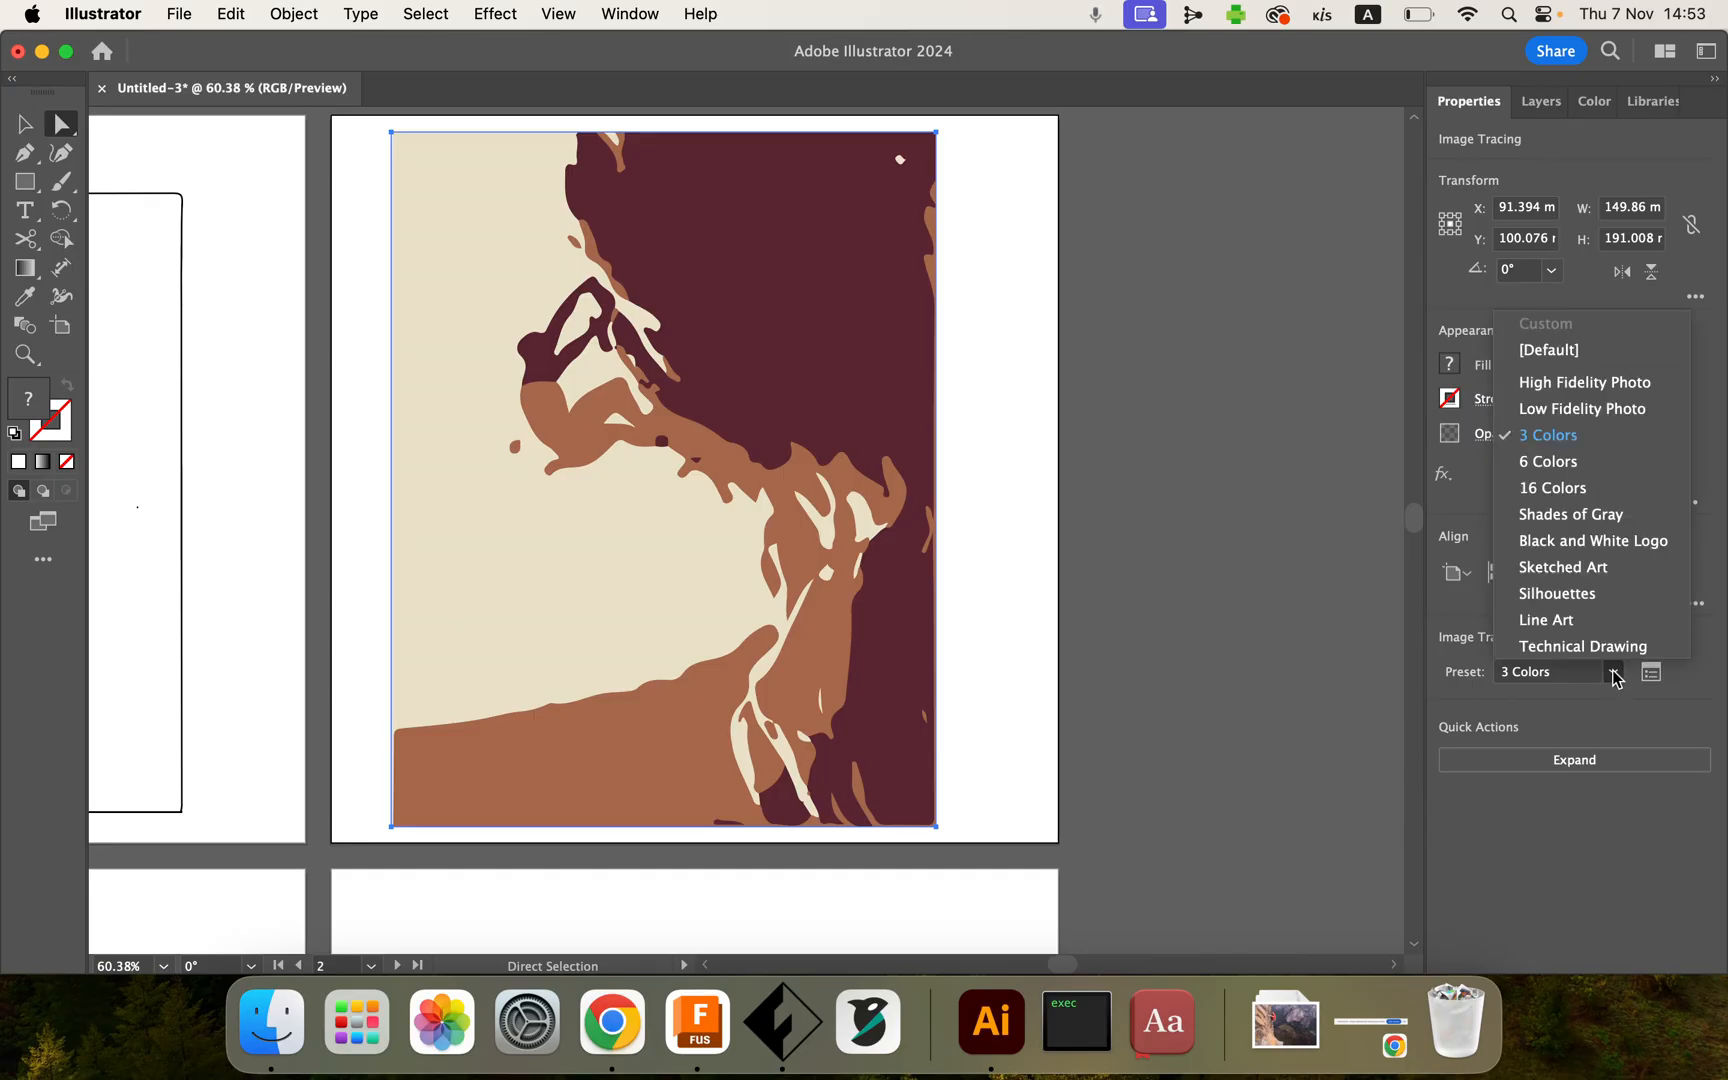
{"action": "left_click", "coordinate": [1548, 461]}
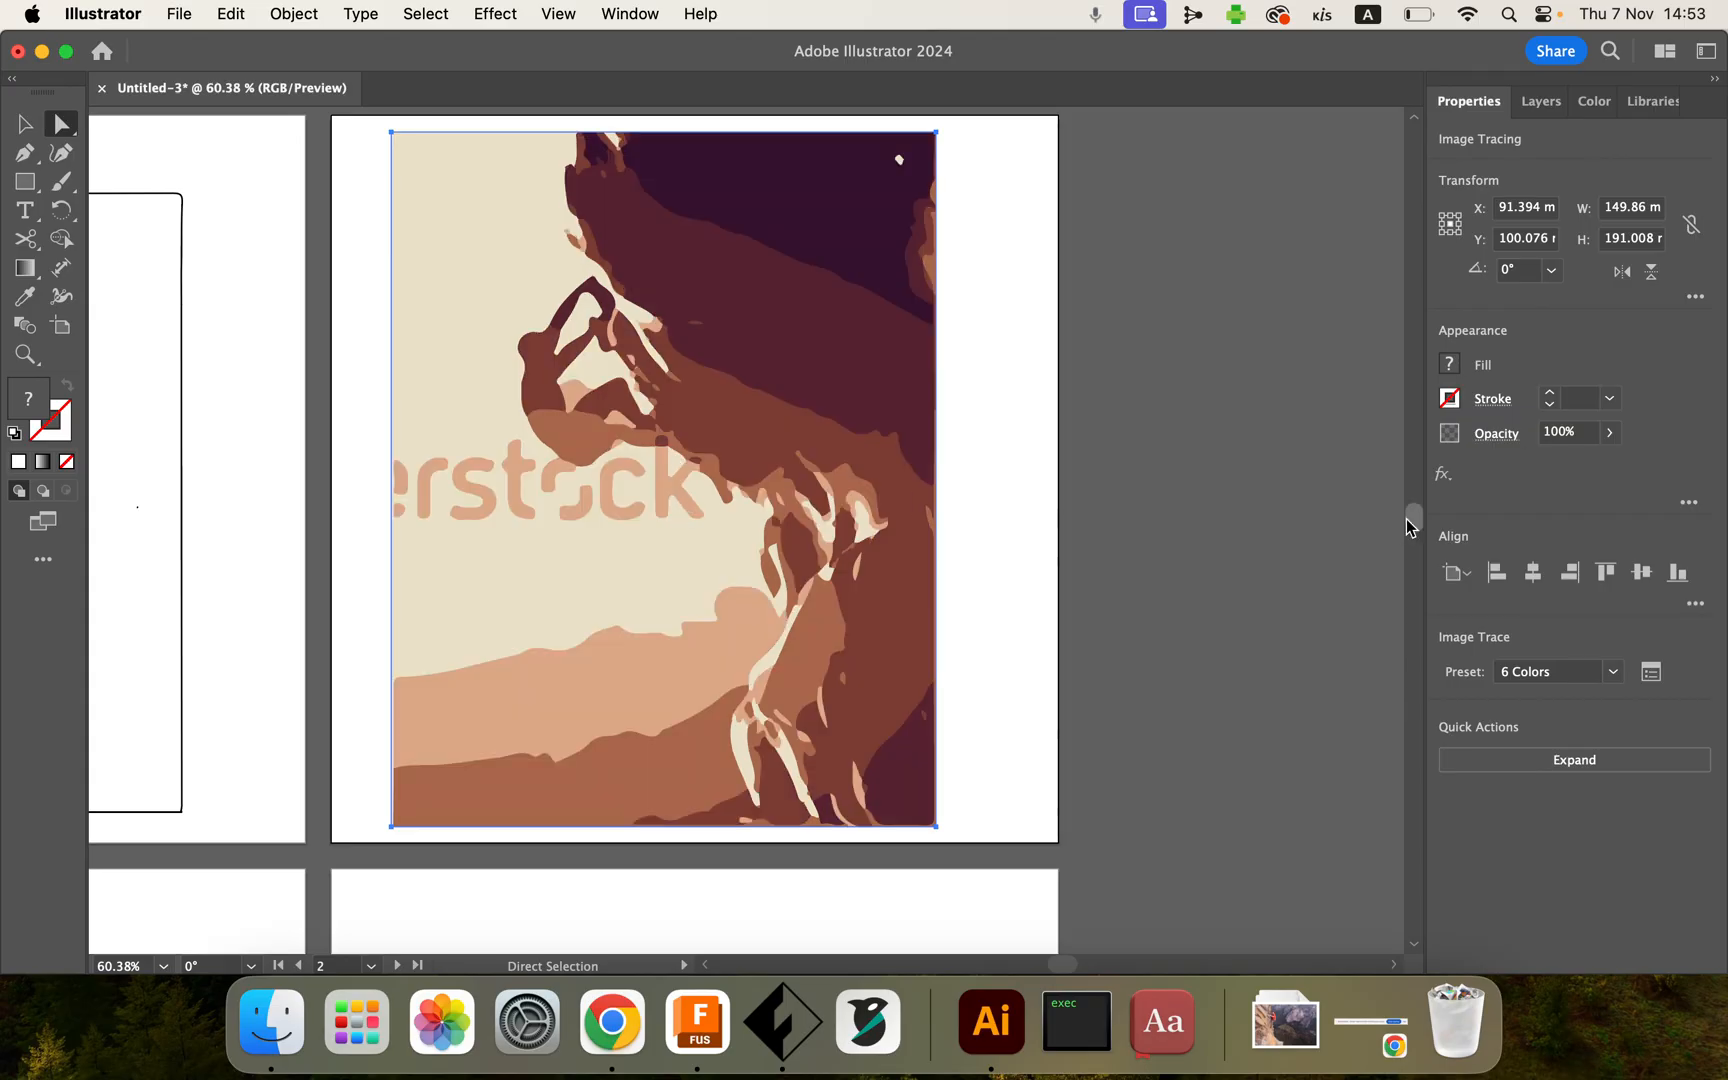
{"action": "left_click", "coordinate": [1612, 672]}
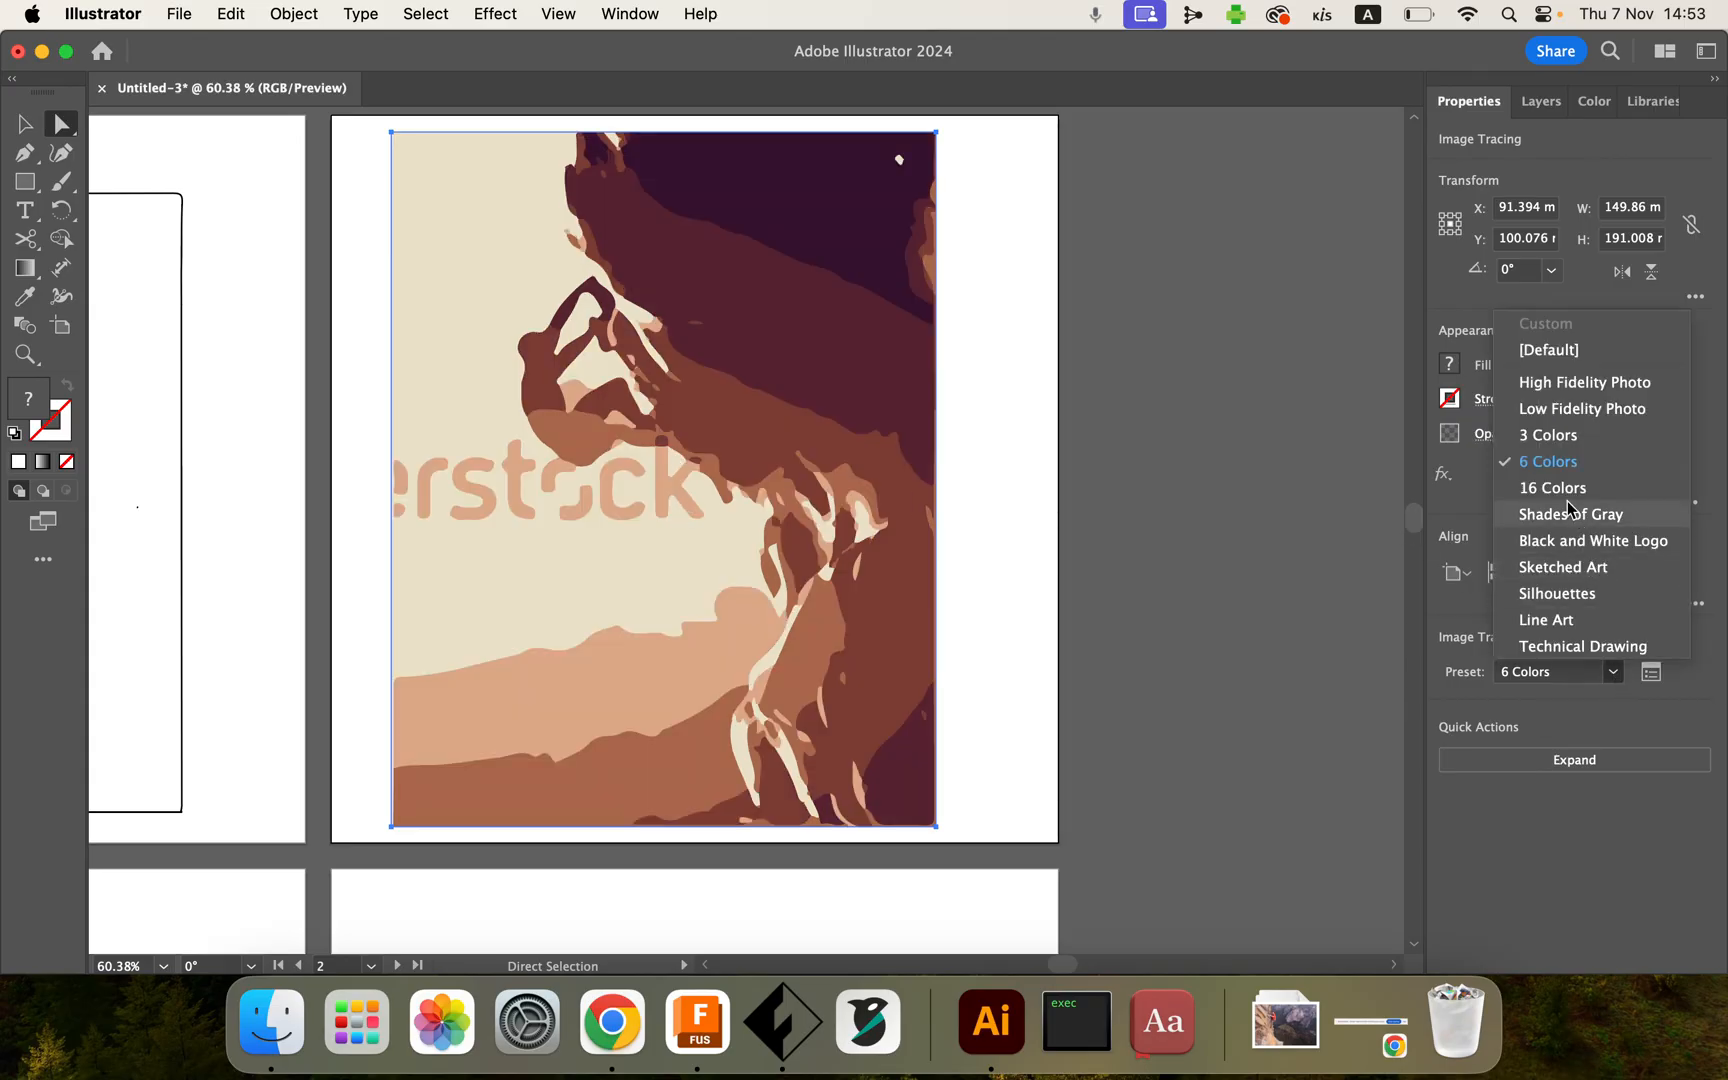
{"action": "left_click", "coordinate": [1549, 436]}
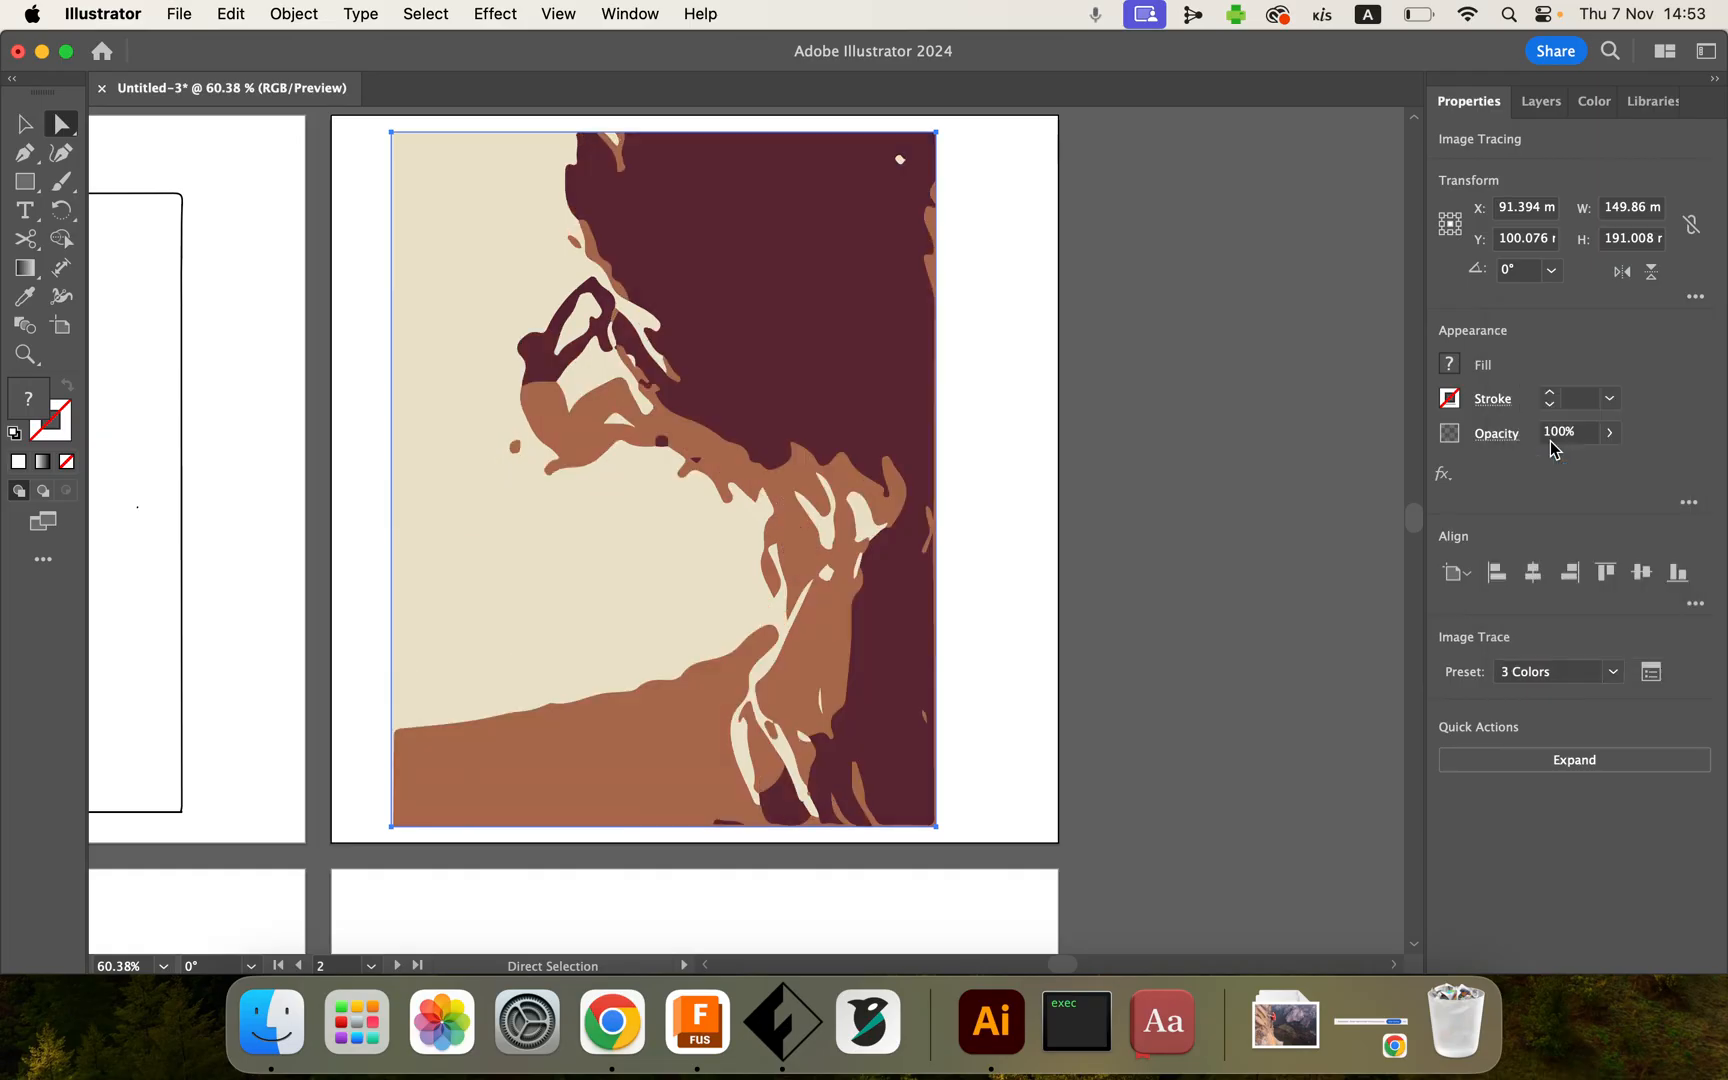
{"action": "left_click", "coordinate": [1614, 678]}
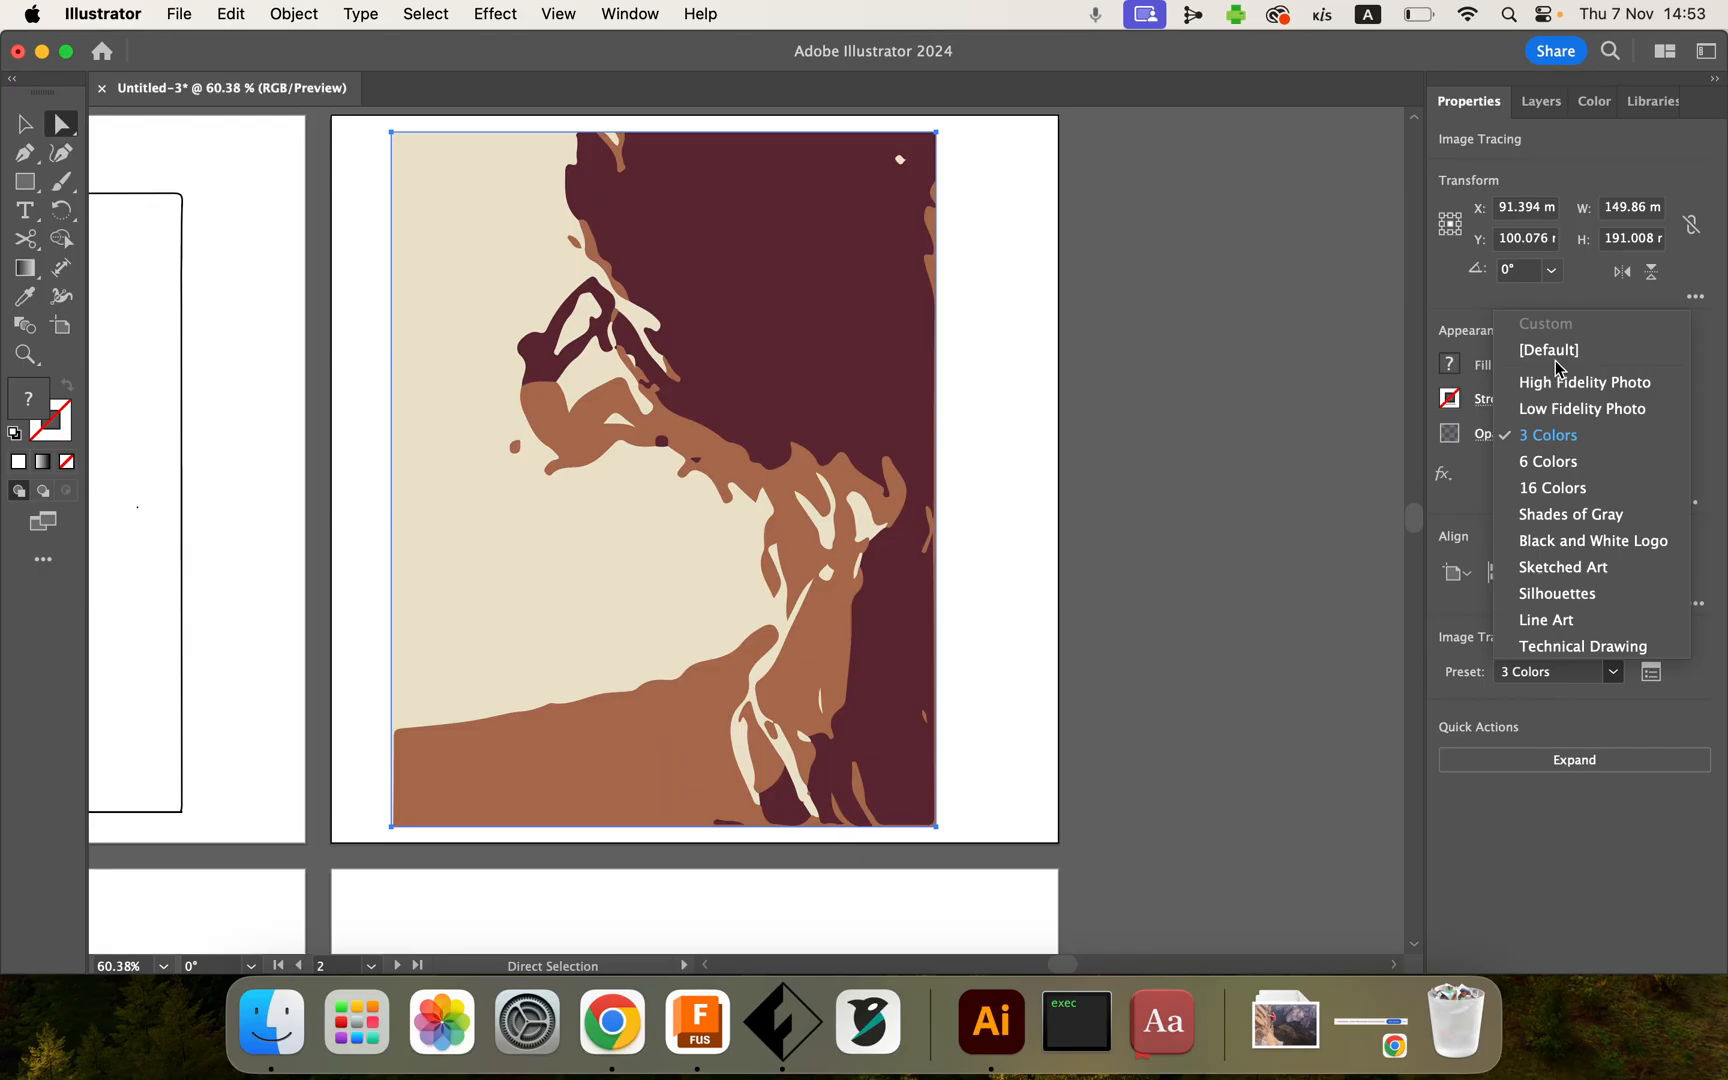
{"action": "left_click", "coordinate": [1557, 545]}
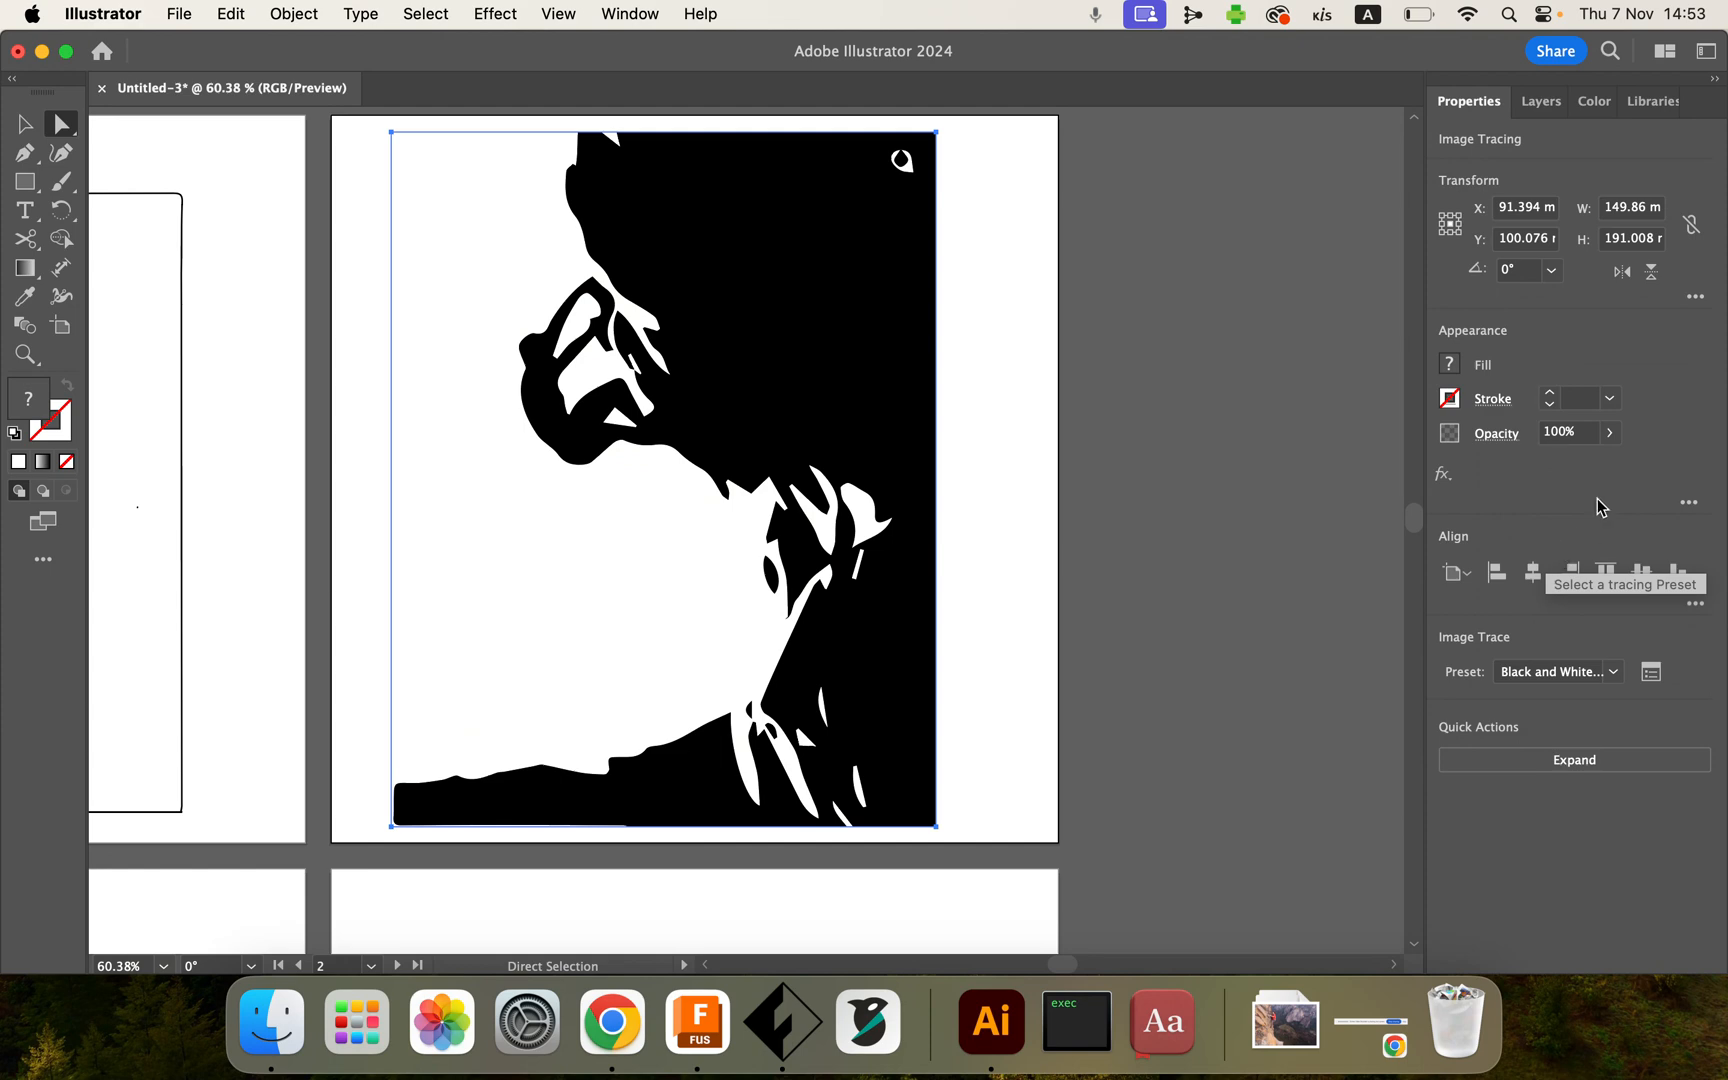
Step: Set the tracing preset to 3 Colors and open the Image Trace panel
{"action": "left_click", "coordinate": [1615, 672]}
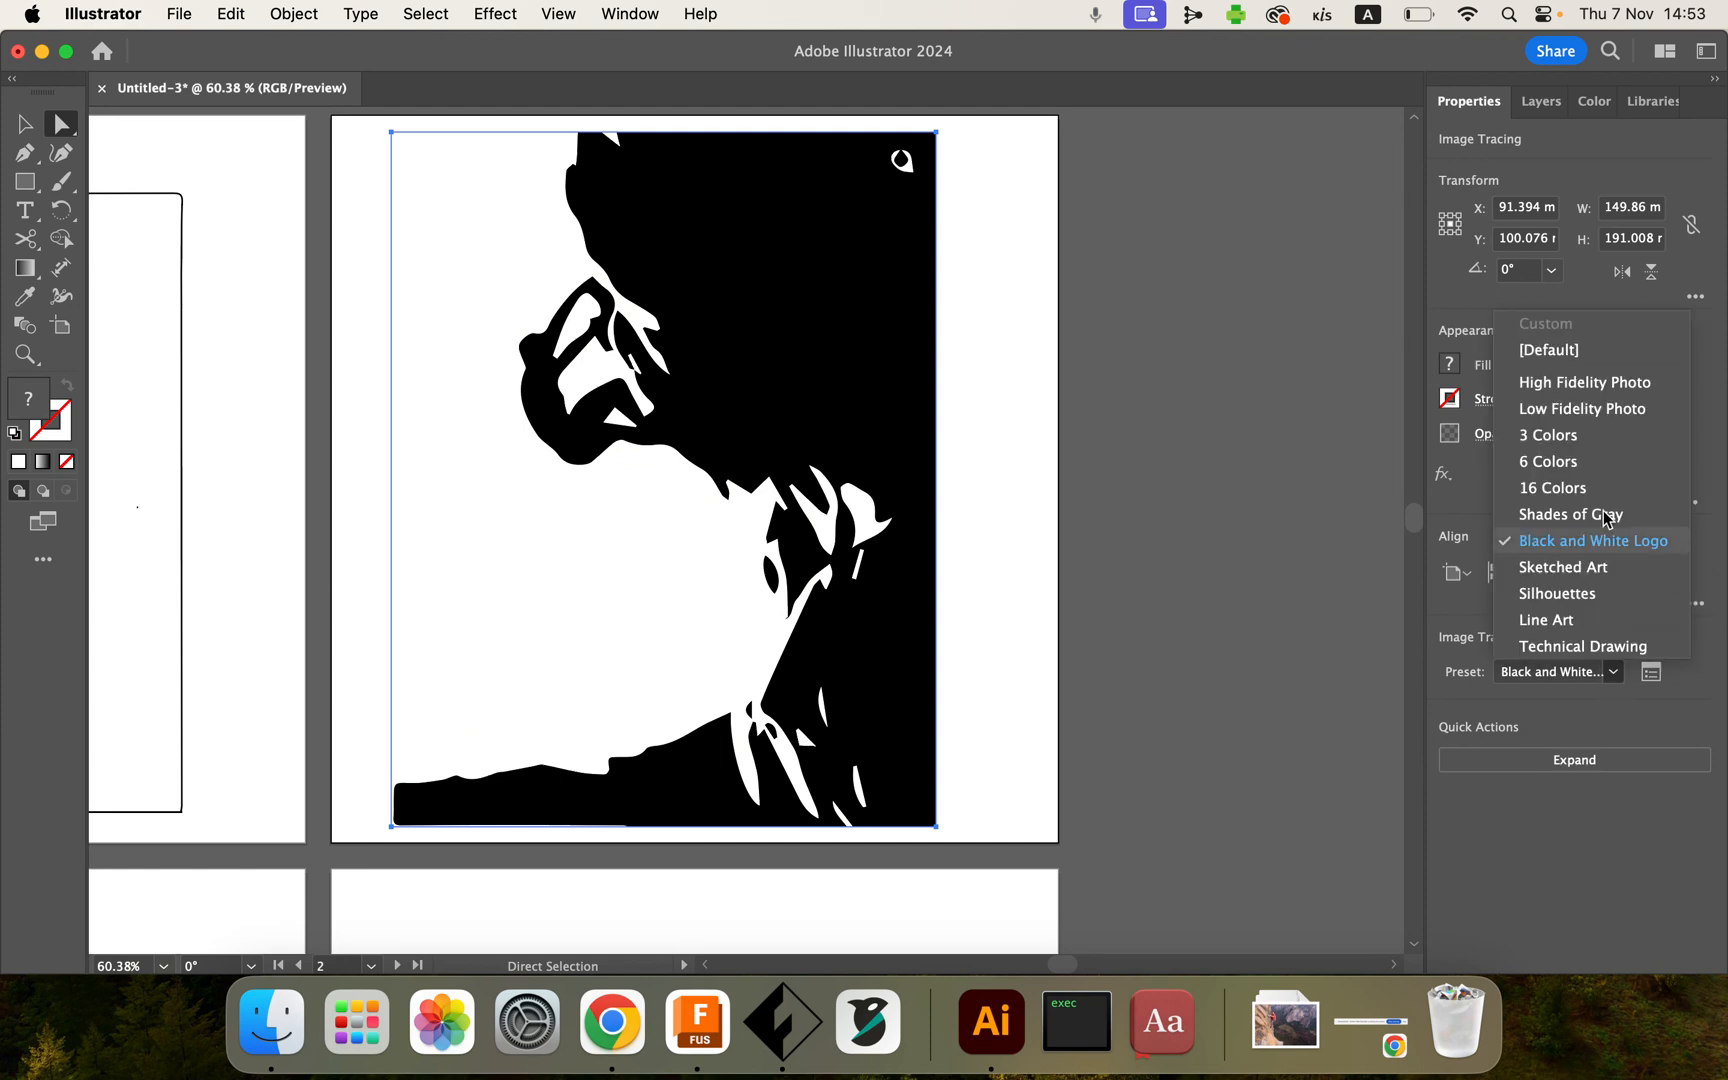
{"action": "left_click", "coordinate": [1580, 440]}
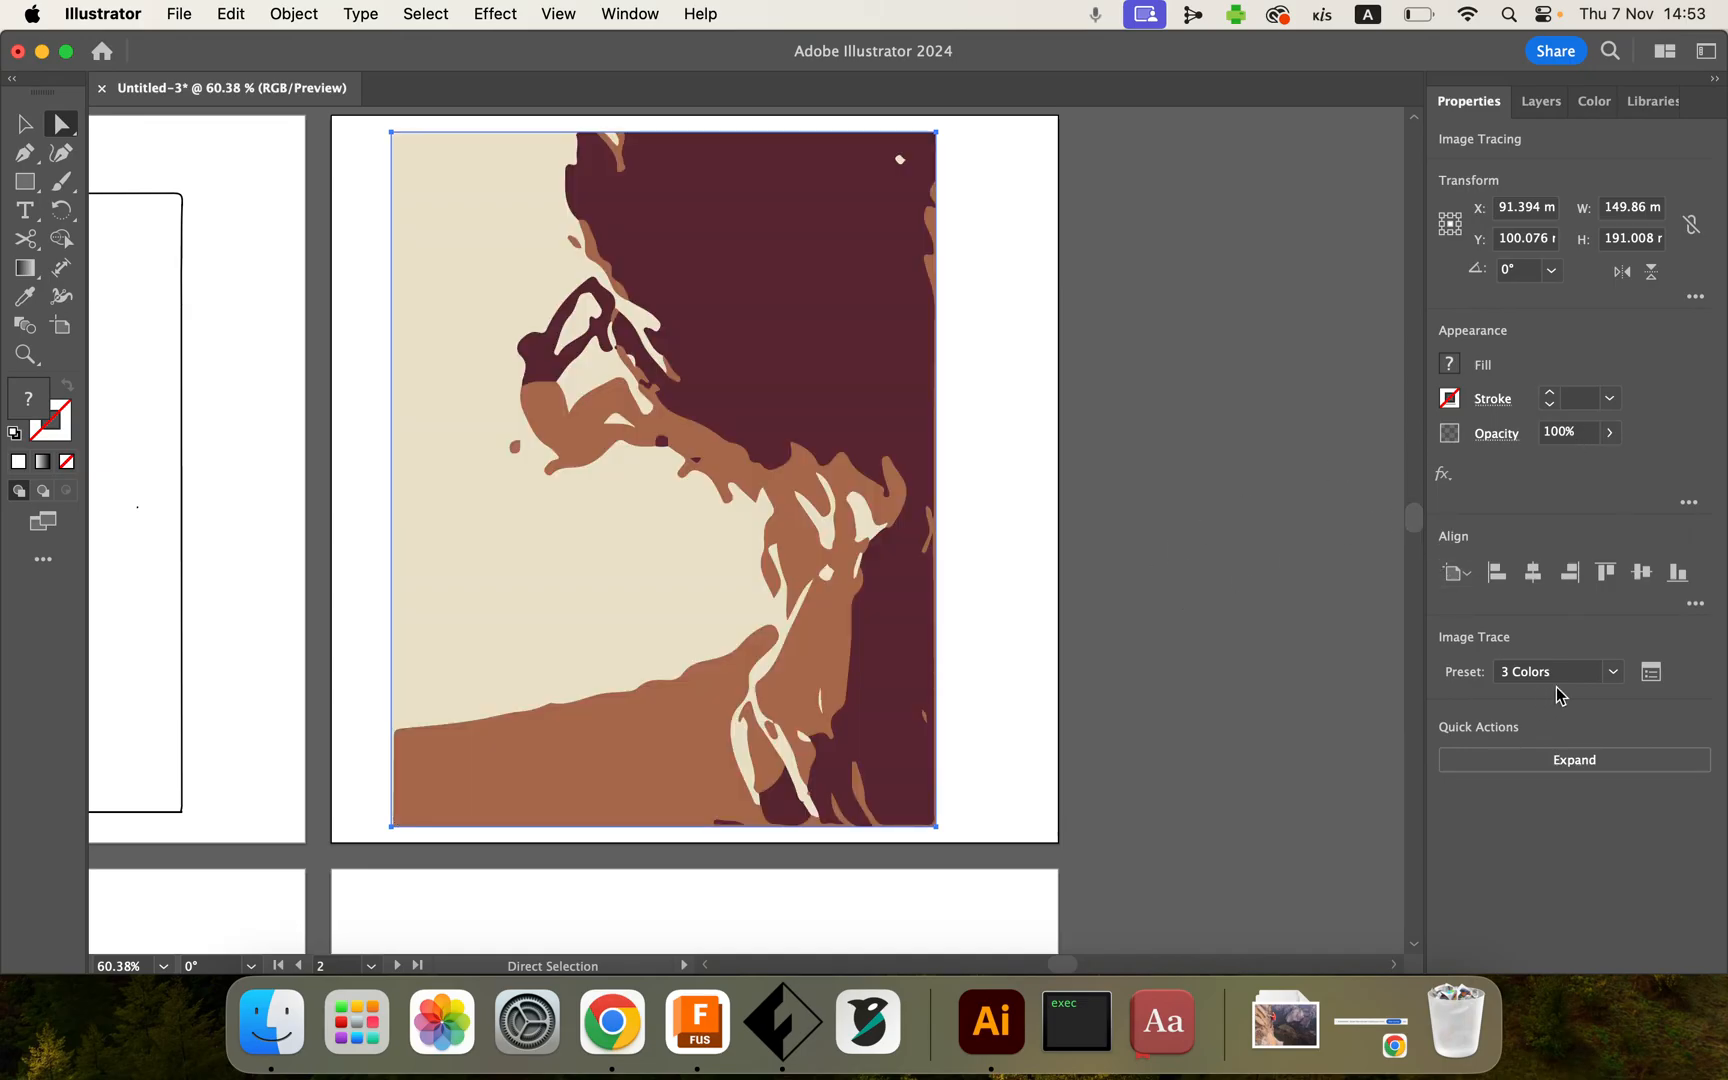
{"action": "left_click", "coordinate": [1652, 676]}
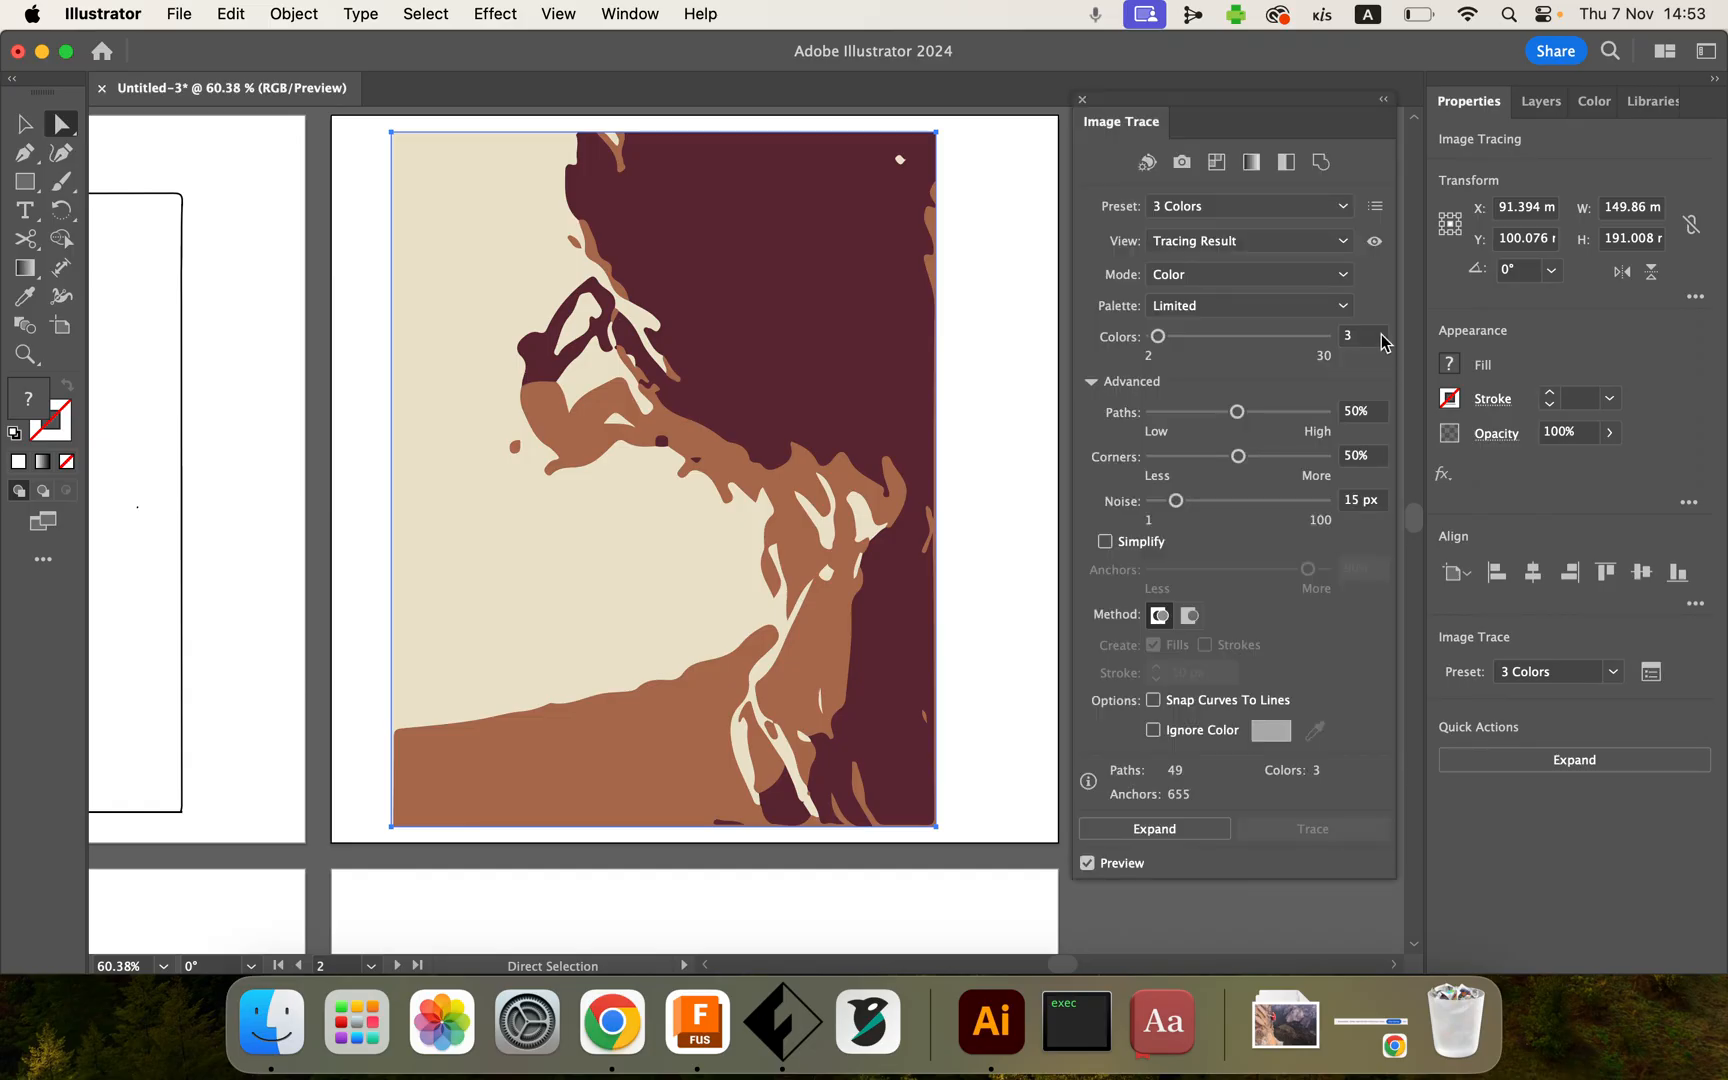
Step: Preview the trace in the Tracing Result with Outlines and Outlines views, ending on Tracing Result with Outlines
{"action": "left_click", "coordinate": [1344, 244]}
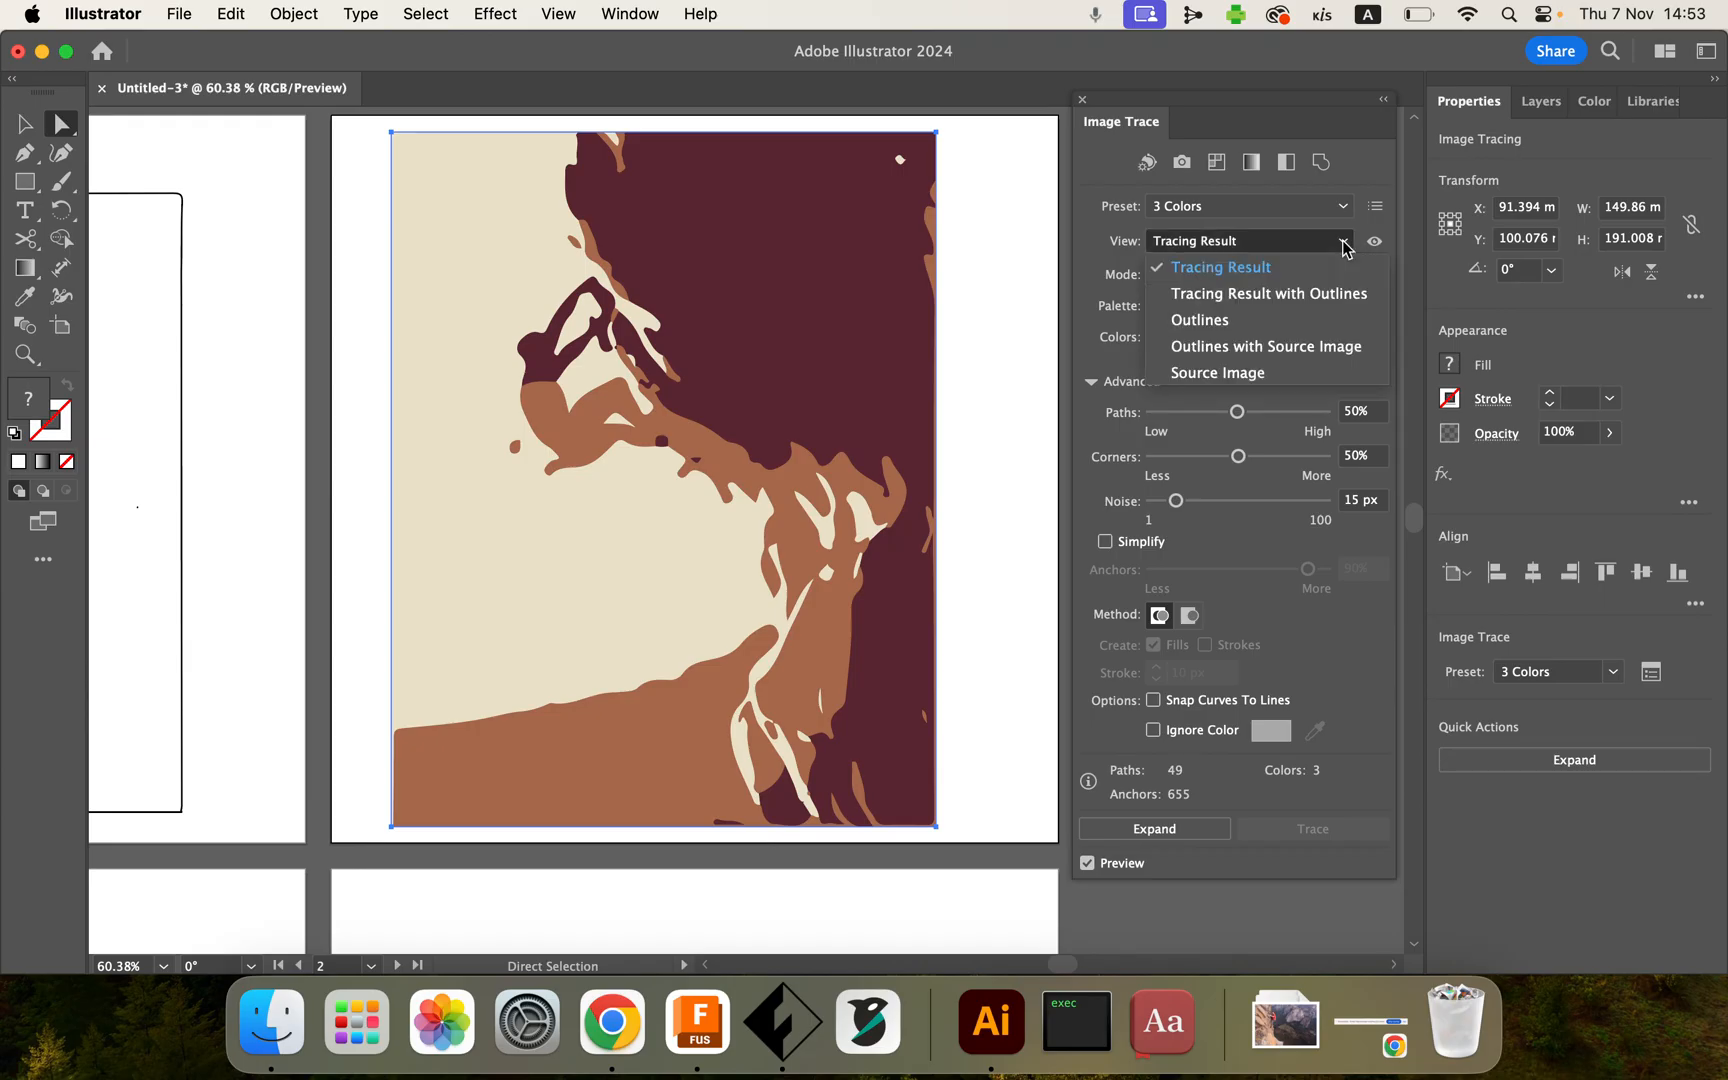
{"action": "left_click", "coordinate": [1309, 294]}
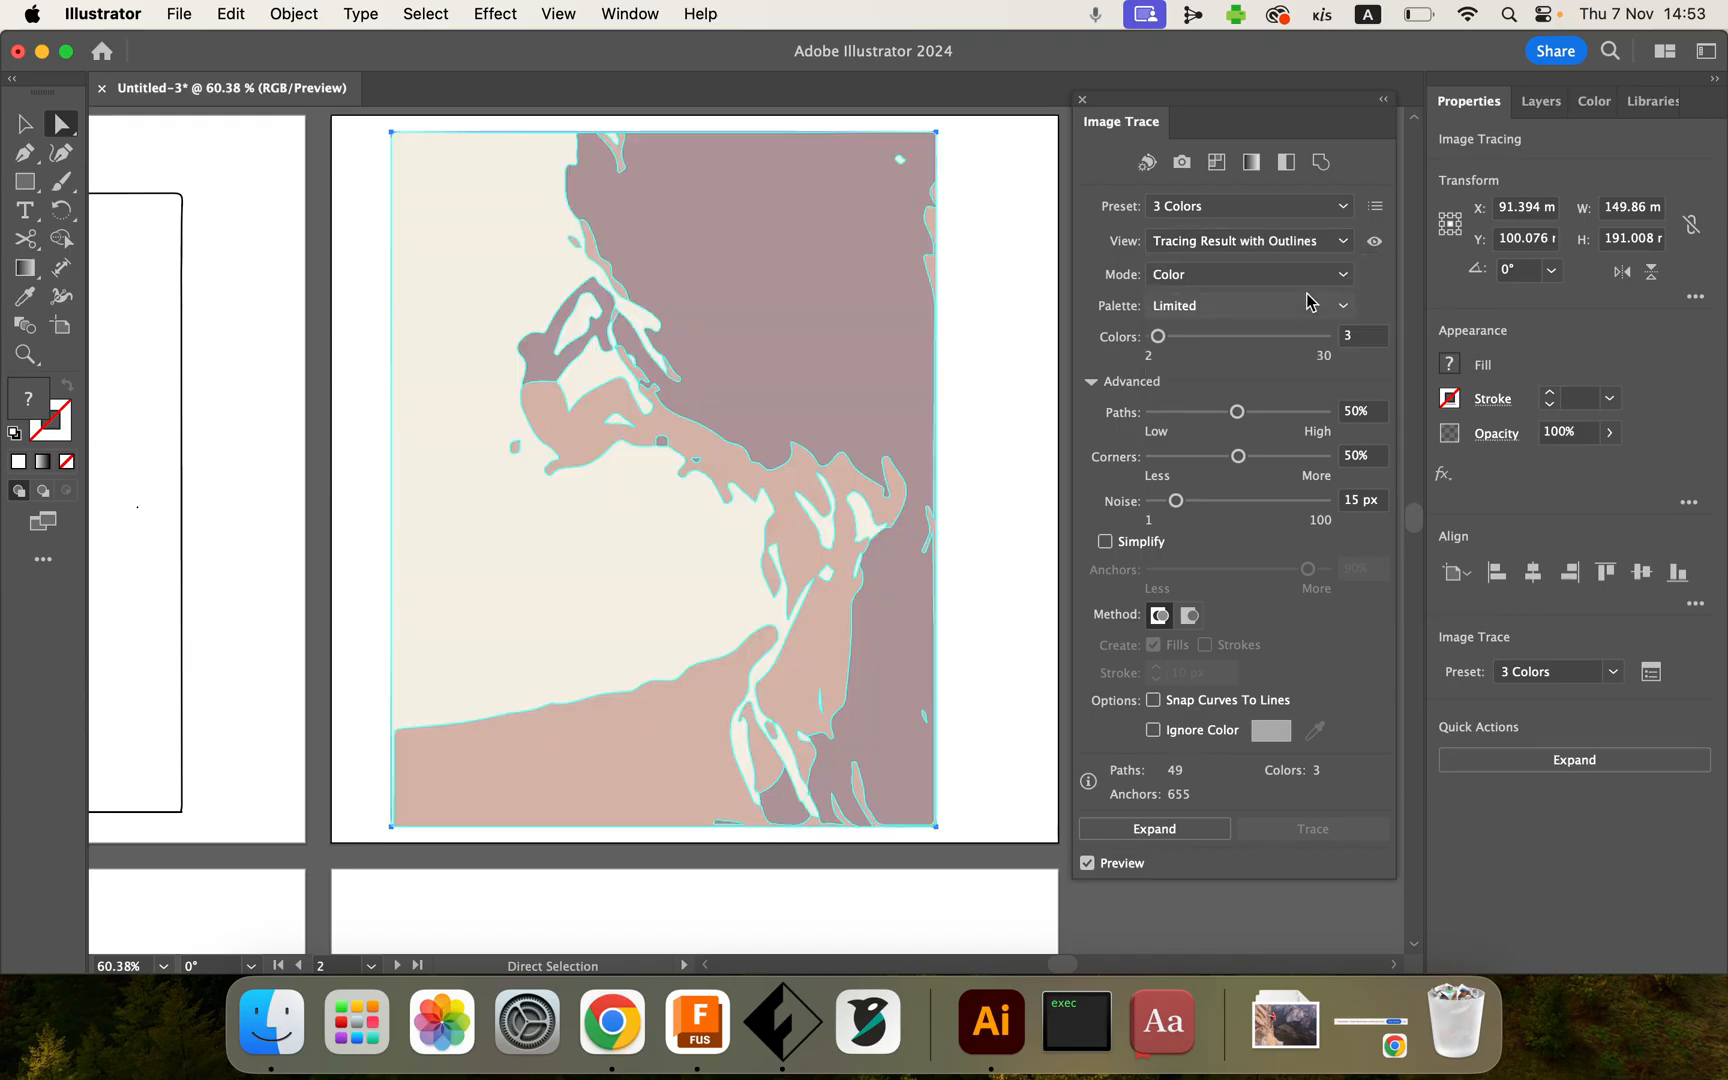
{"action": "left_click", "coordinate": [1342, 241]}
{"action": "left_click", "coordinate": [1270, 322]}
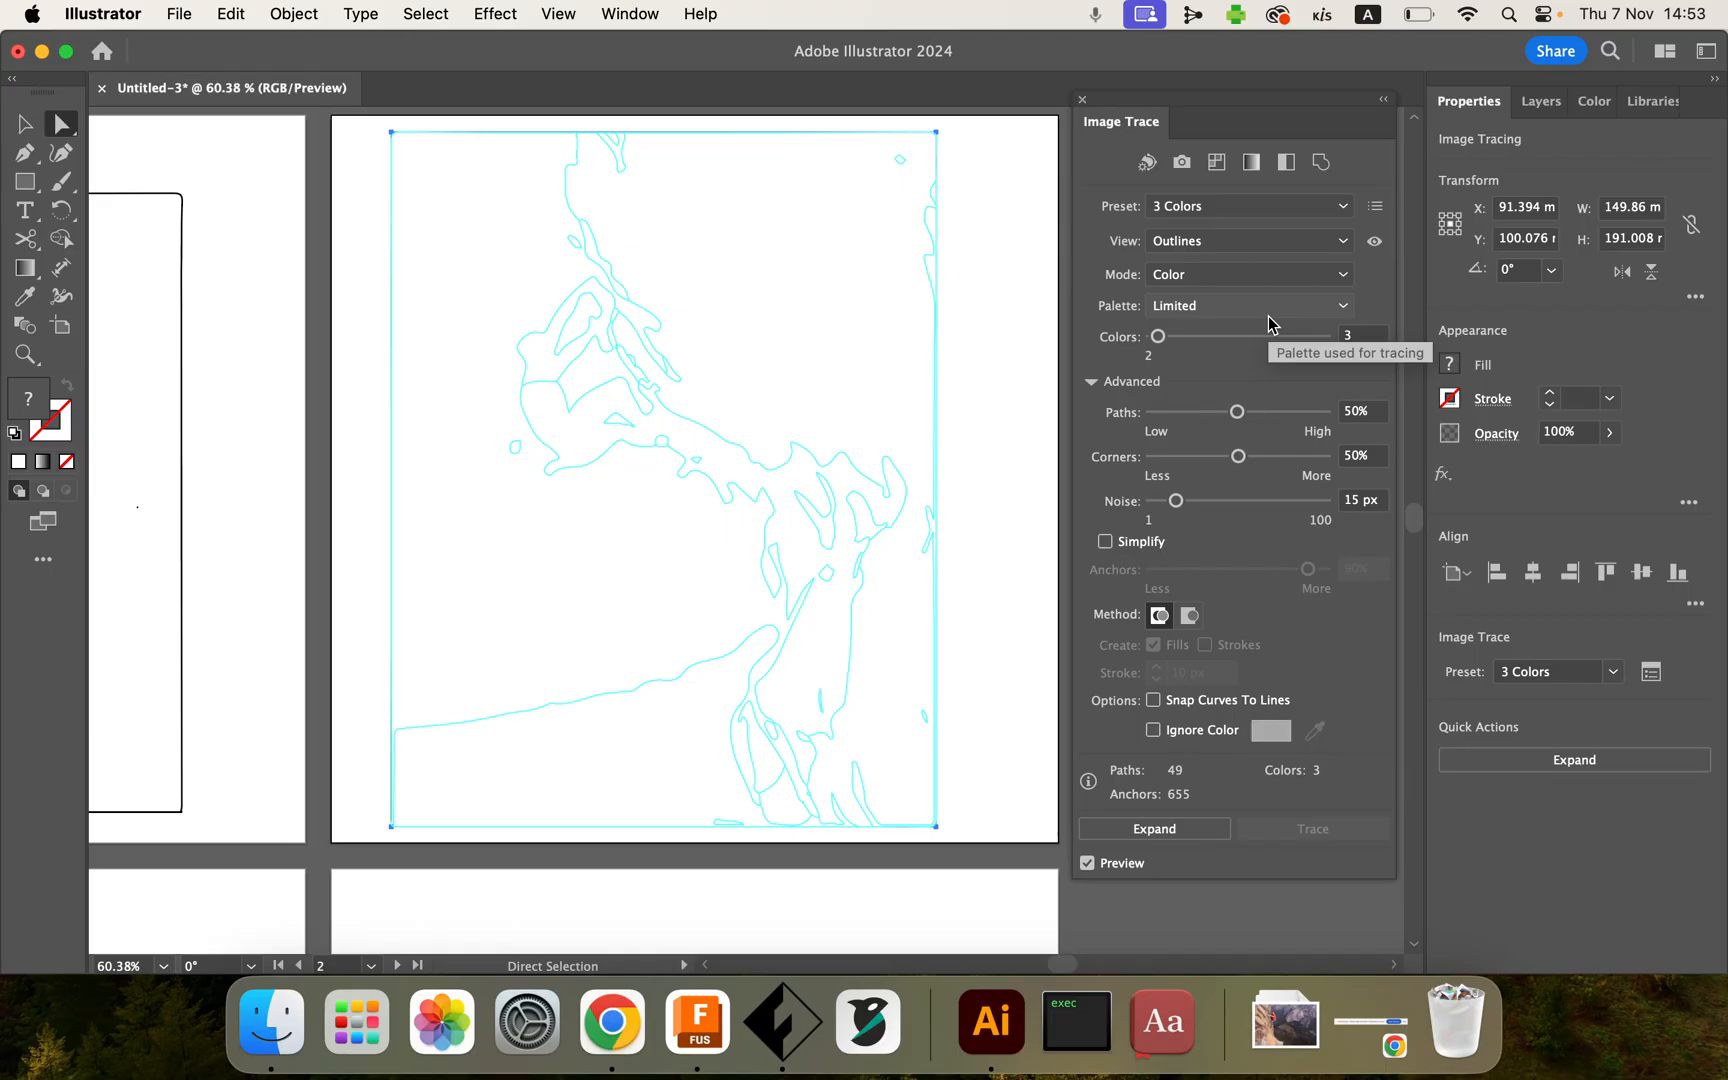
{"action": "left_click", "coordinate": [1340, 242]}
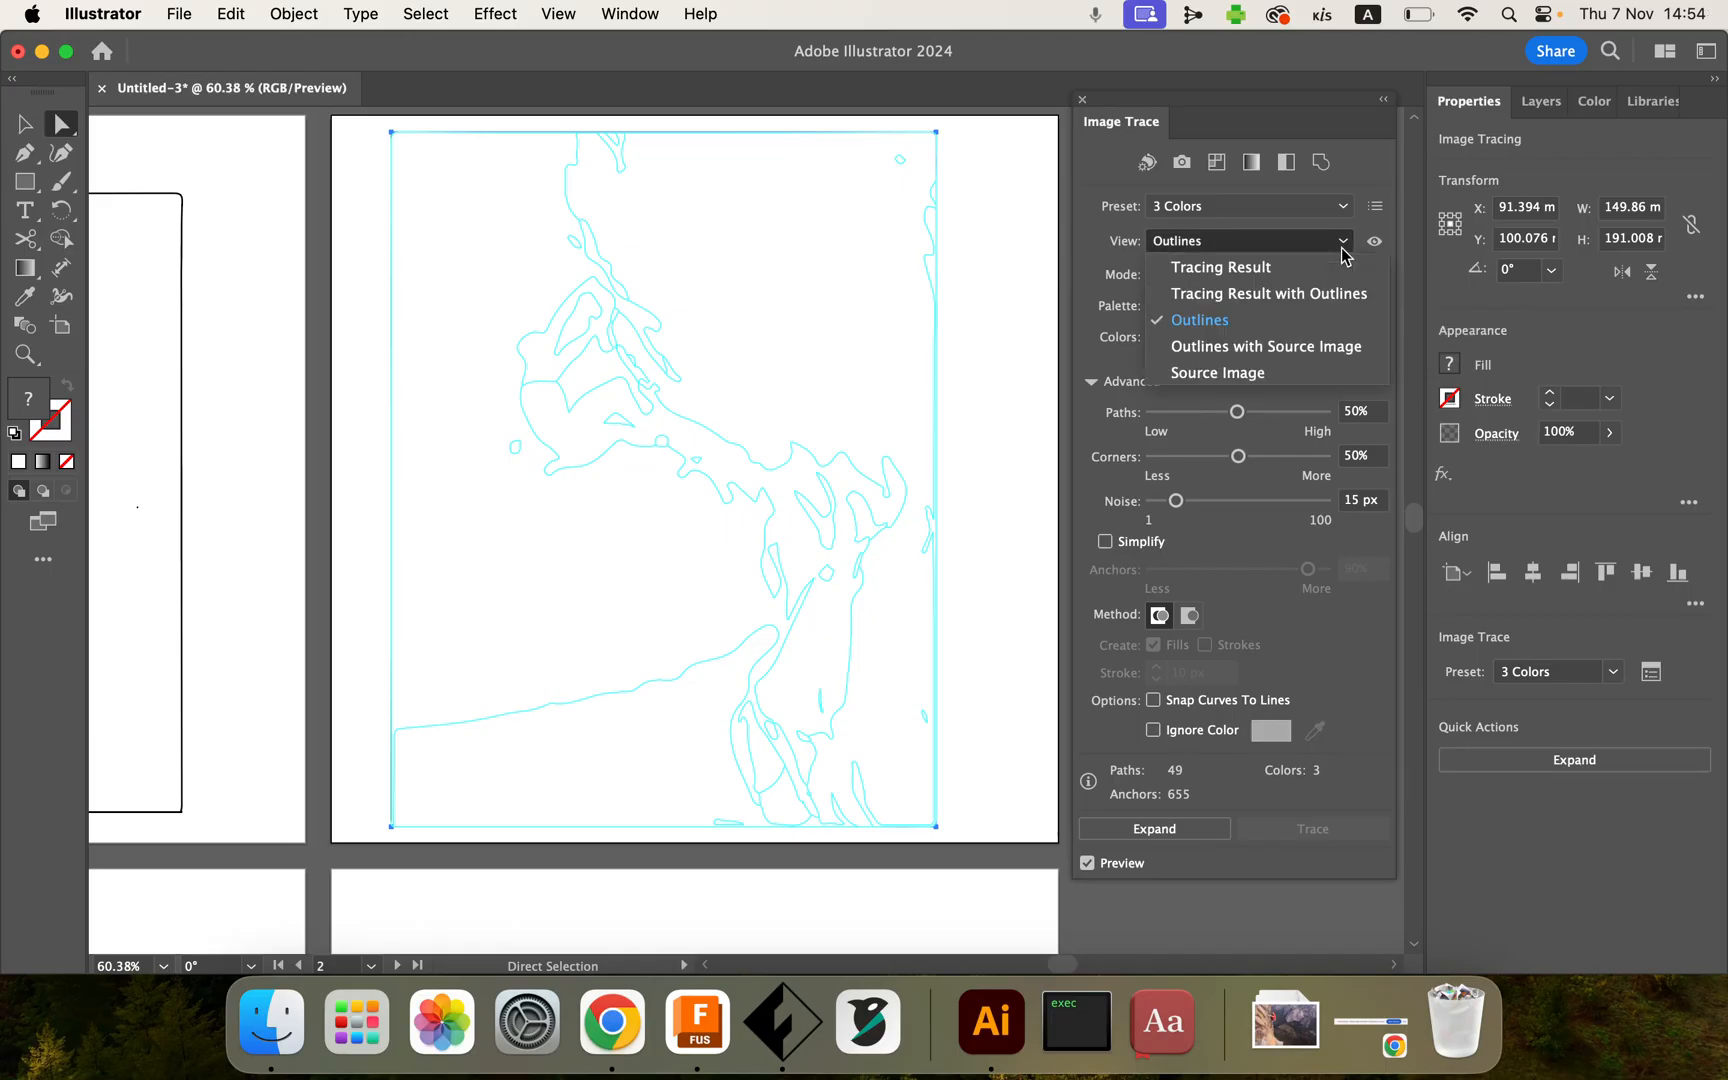
{"action": "left_click", "coordinate": [1307, 295]}
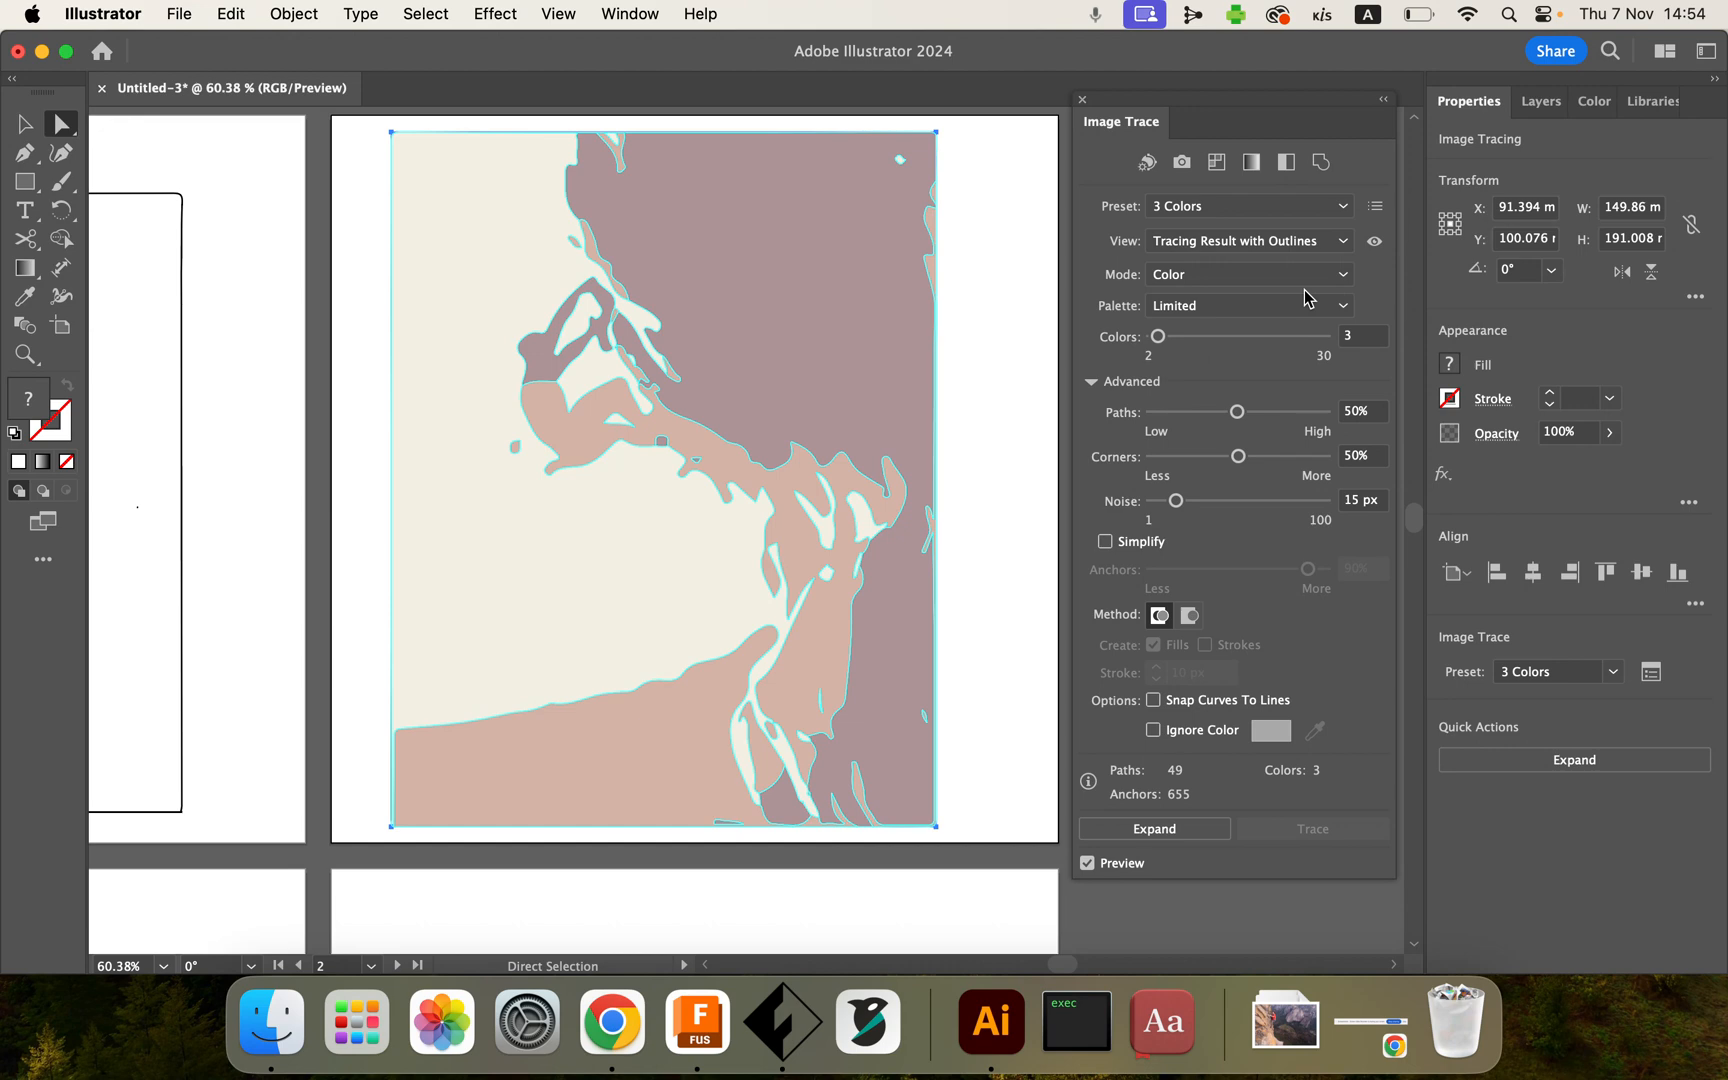
Step: Tune the 3-colour trace to Paths 28%, Corners 49%, Noise 13 px and the Overlapping method
{"action": "left_click_drag", "start_coordinate": [1157, 341], "coordinate": [1169, 341]}
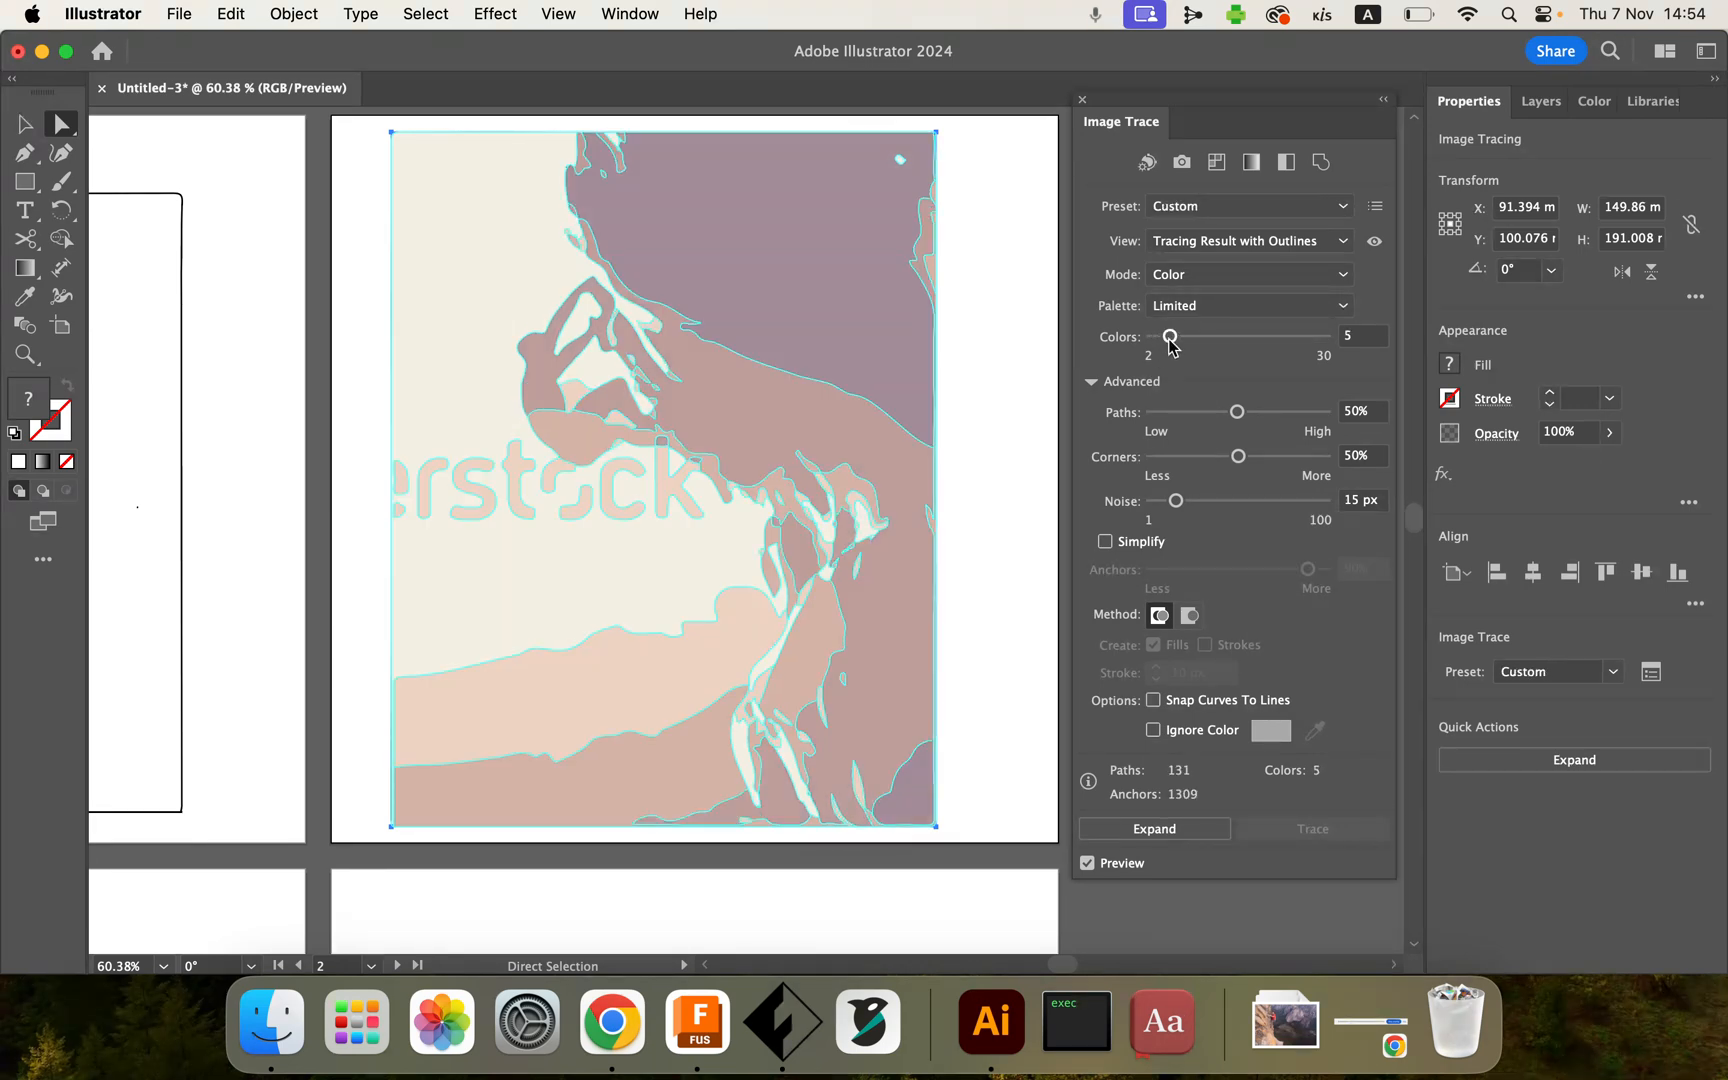
{"action": "left_click_drag", "start_coordinate": [1170, 341], "coordinate": [1158, 341]}
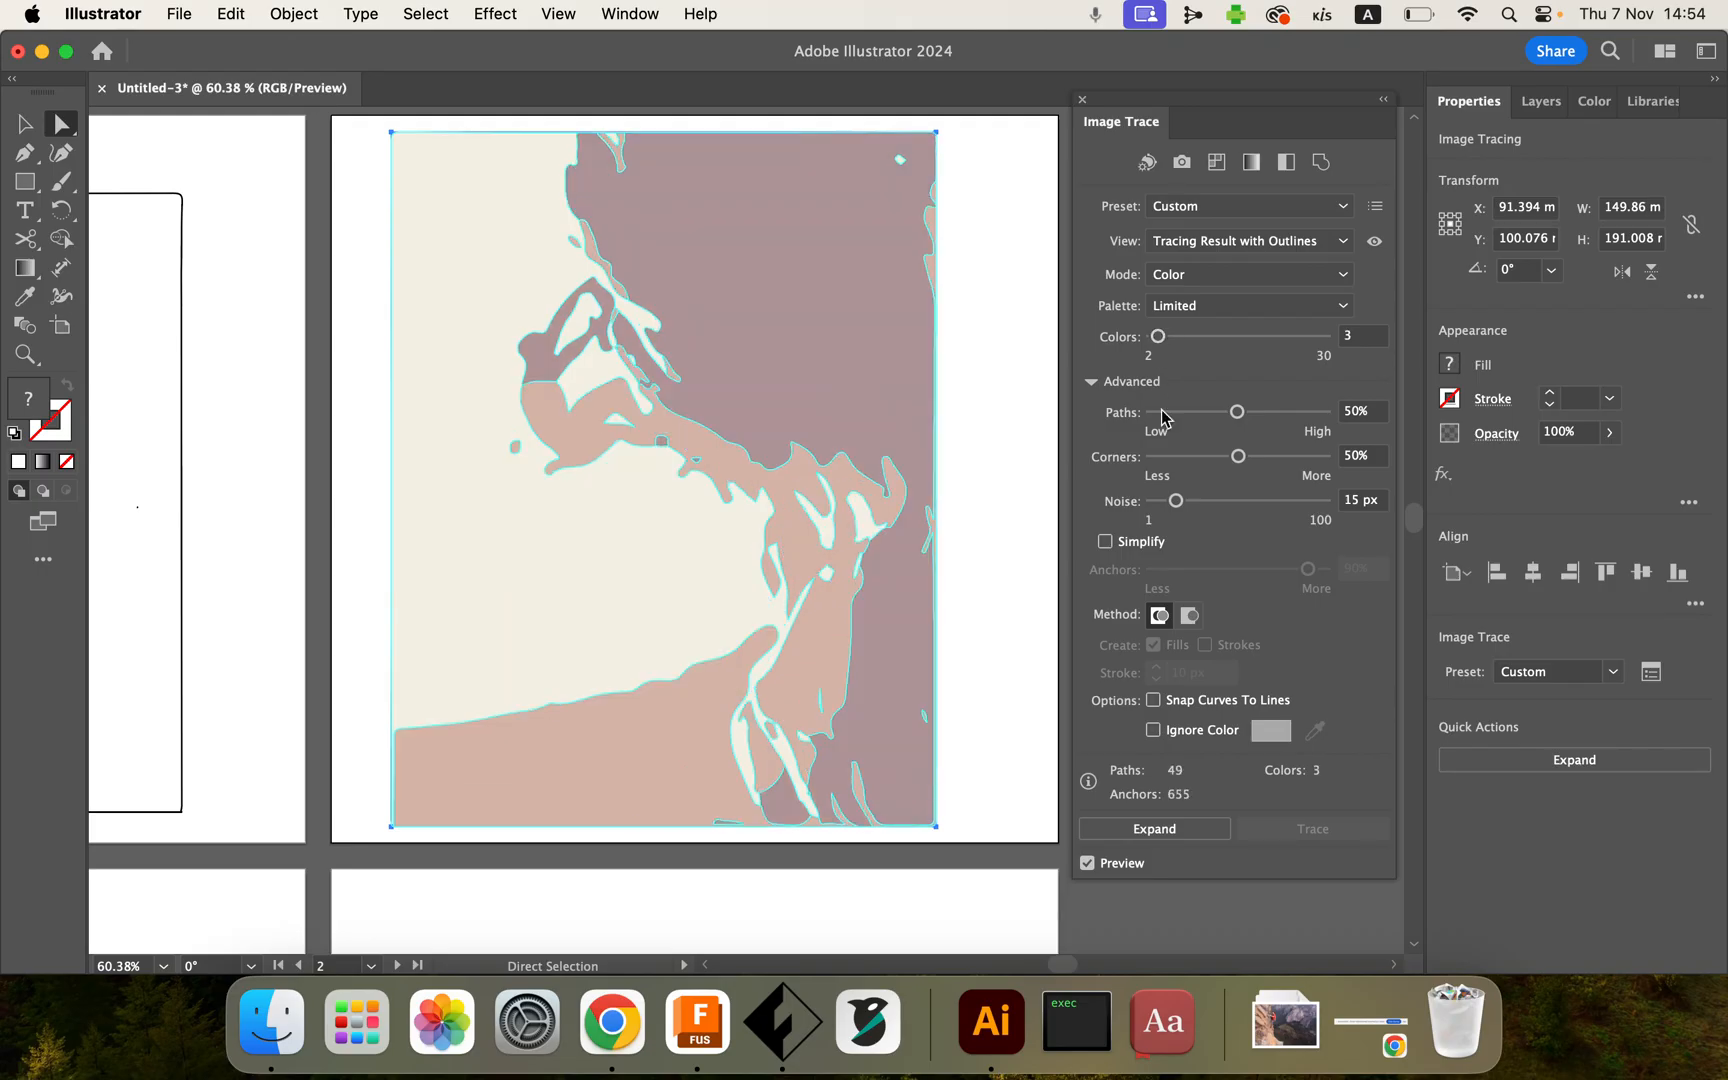
{"action": "left_click_drag", "start_coordinate": [1239, 417], "coordinate": [1313, 420]}
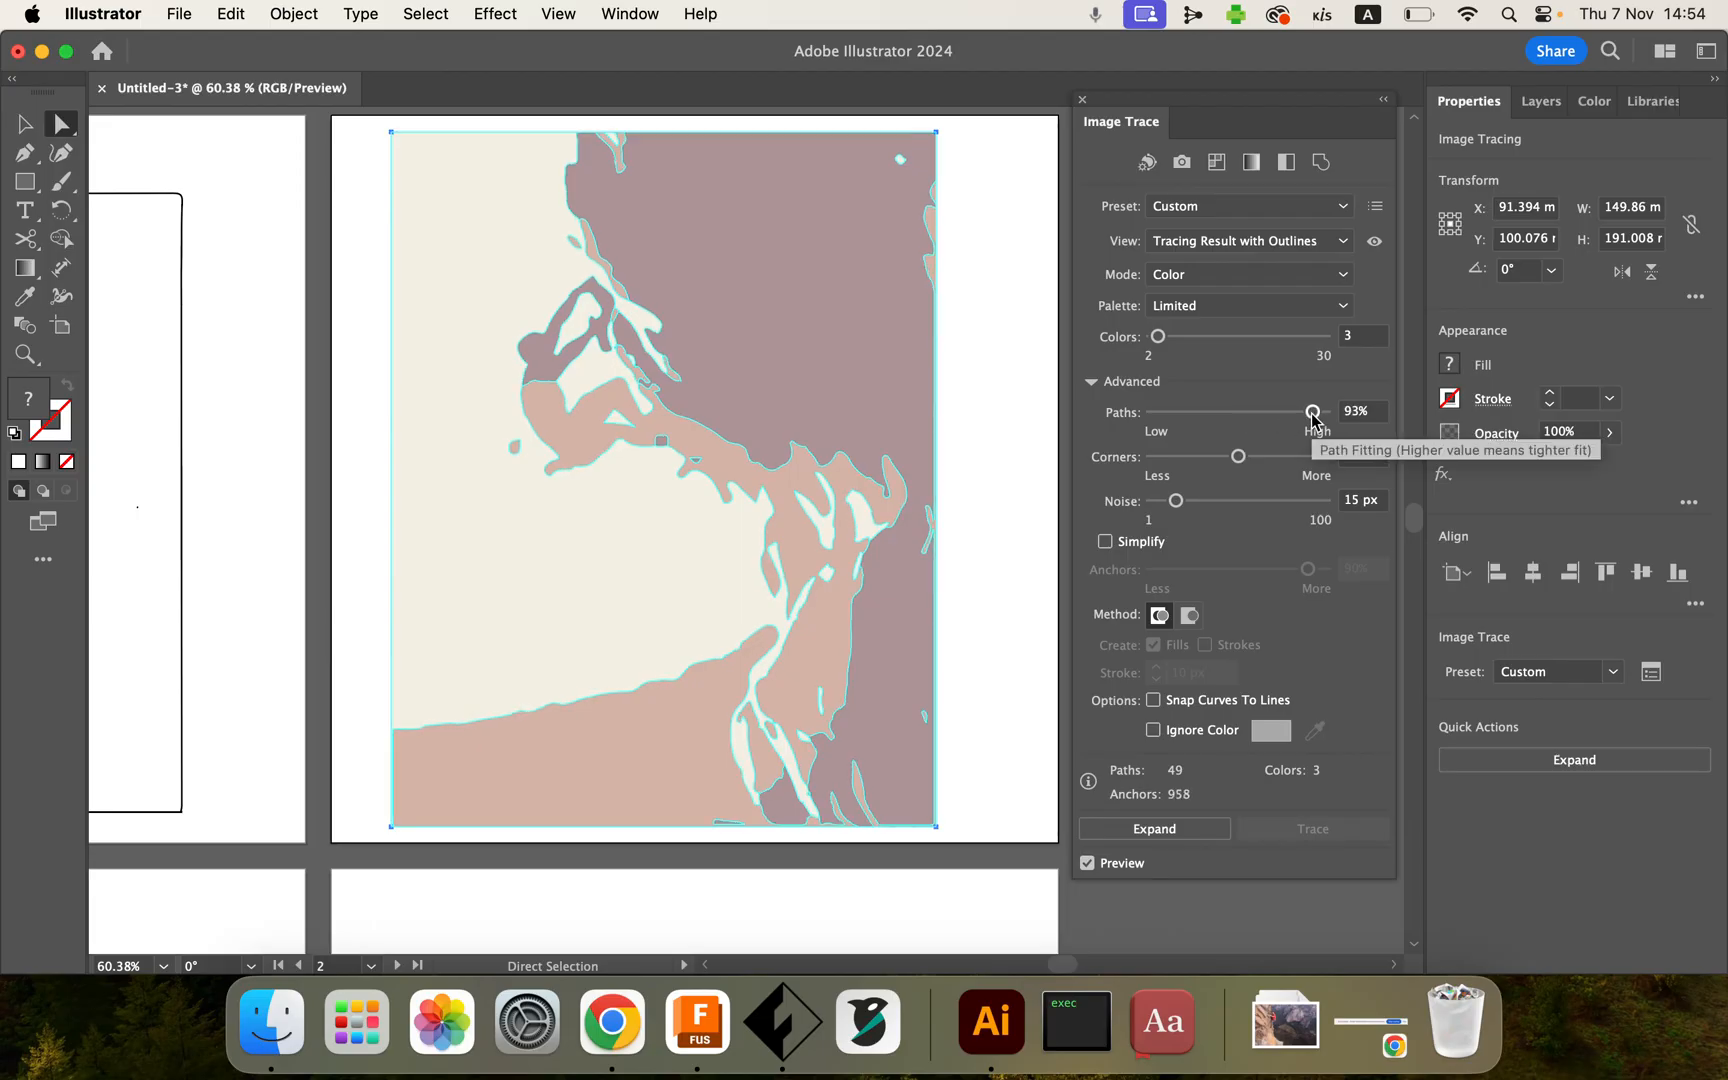
{"action": "mouse_move", "coordinate": [1314, 418]}
{"action": "left_mouse_down"}
{"action": "mouse_move", "coordinate": [1196, 414]}
{"action": "mouse_move", "coordinate": [1327, 502]}
{"action": "mouse_move", "coordinate": [1175, 502]}
{"action": "left_mouse_up"}
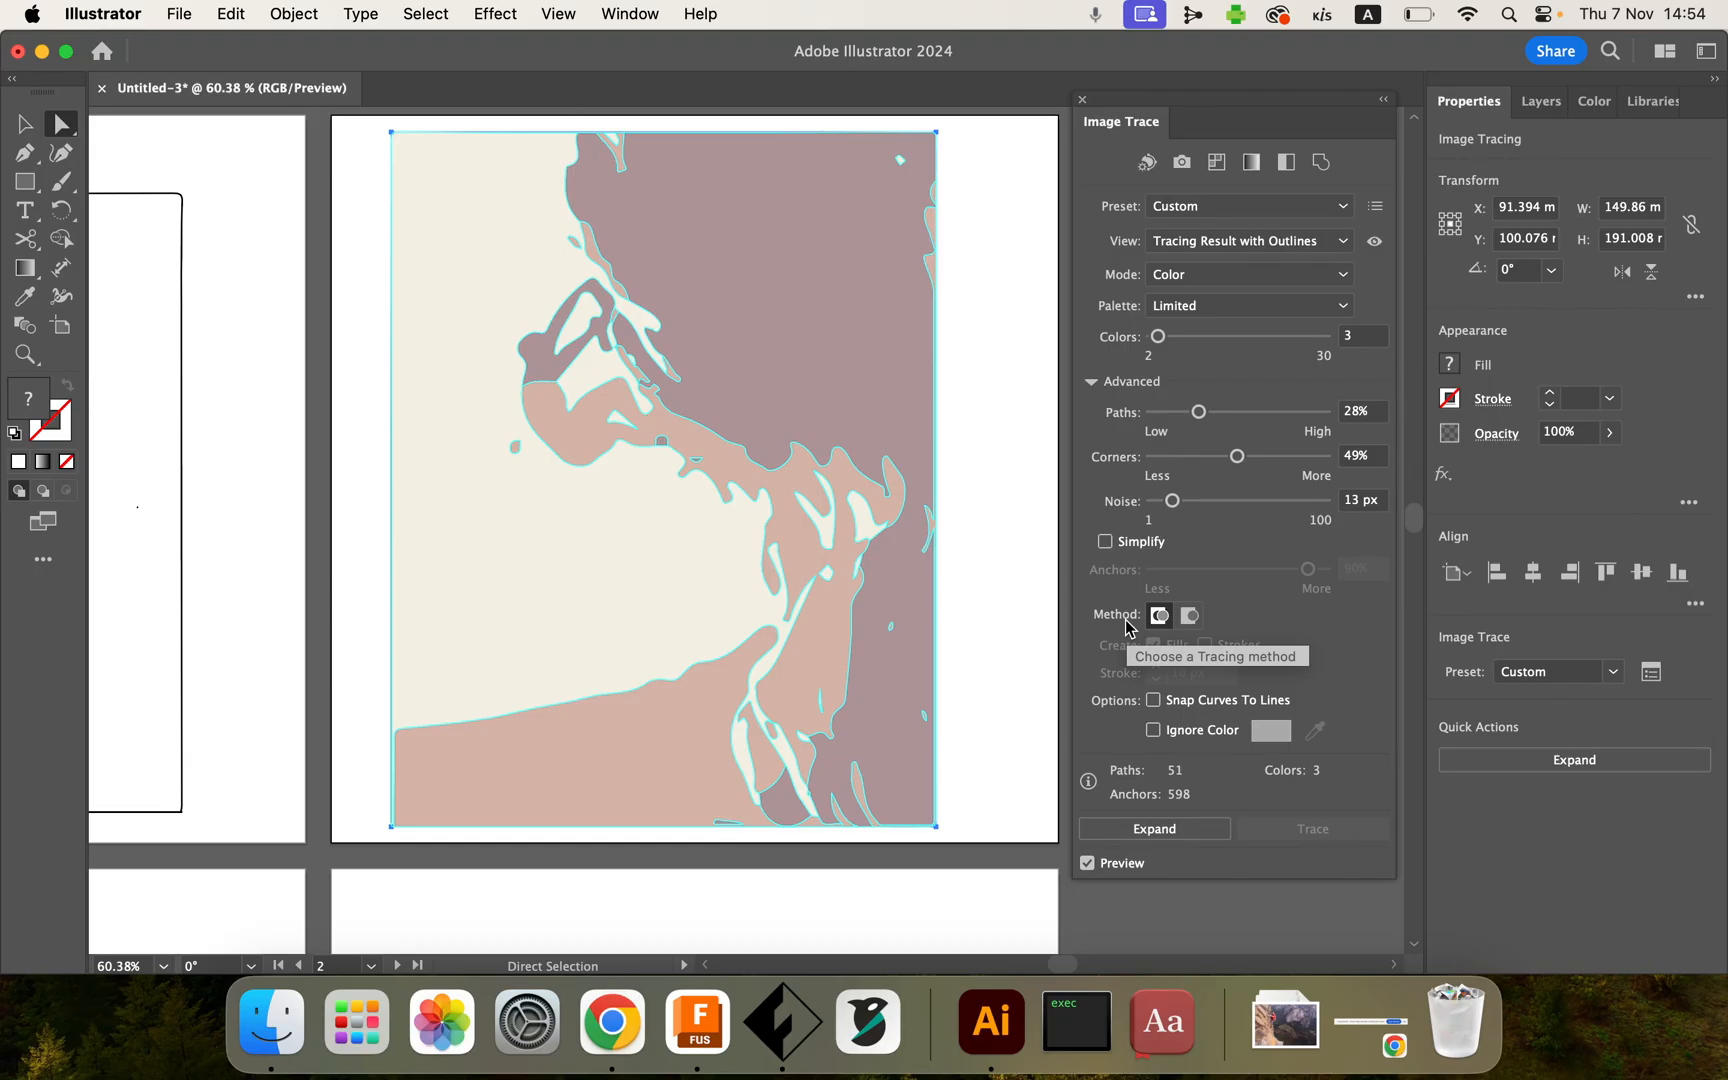
{"action": "left_click", "coordinate": [1188, 624]}
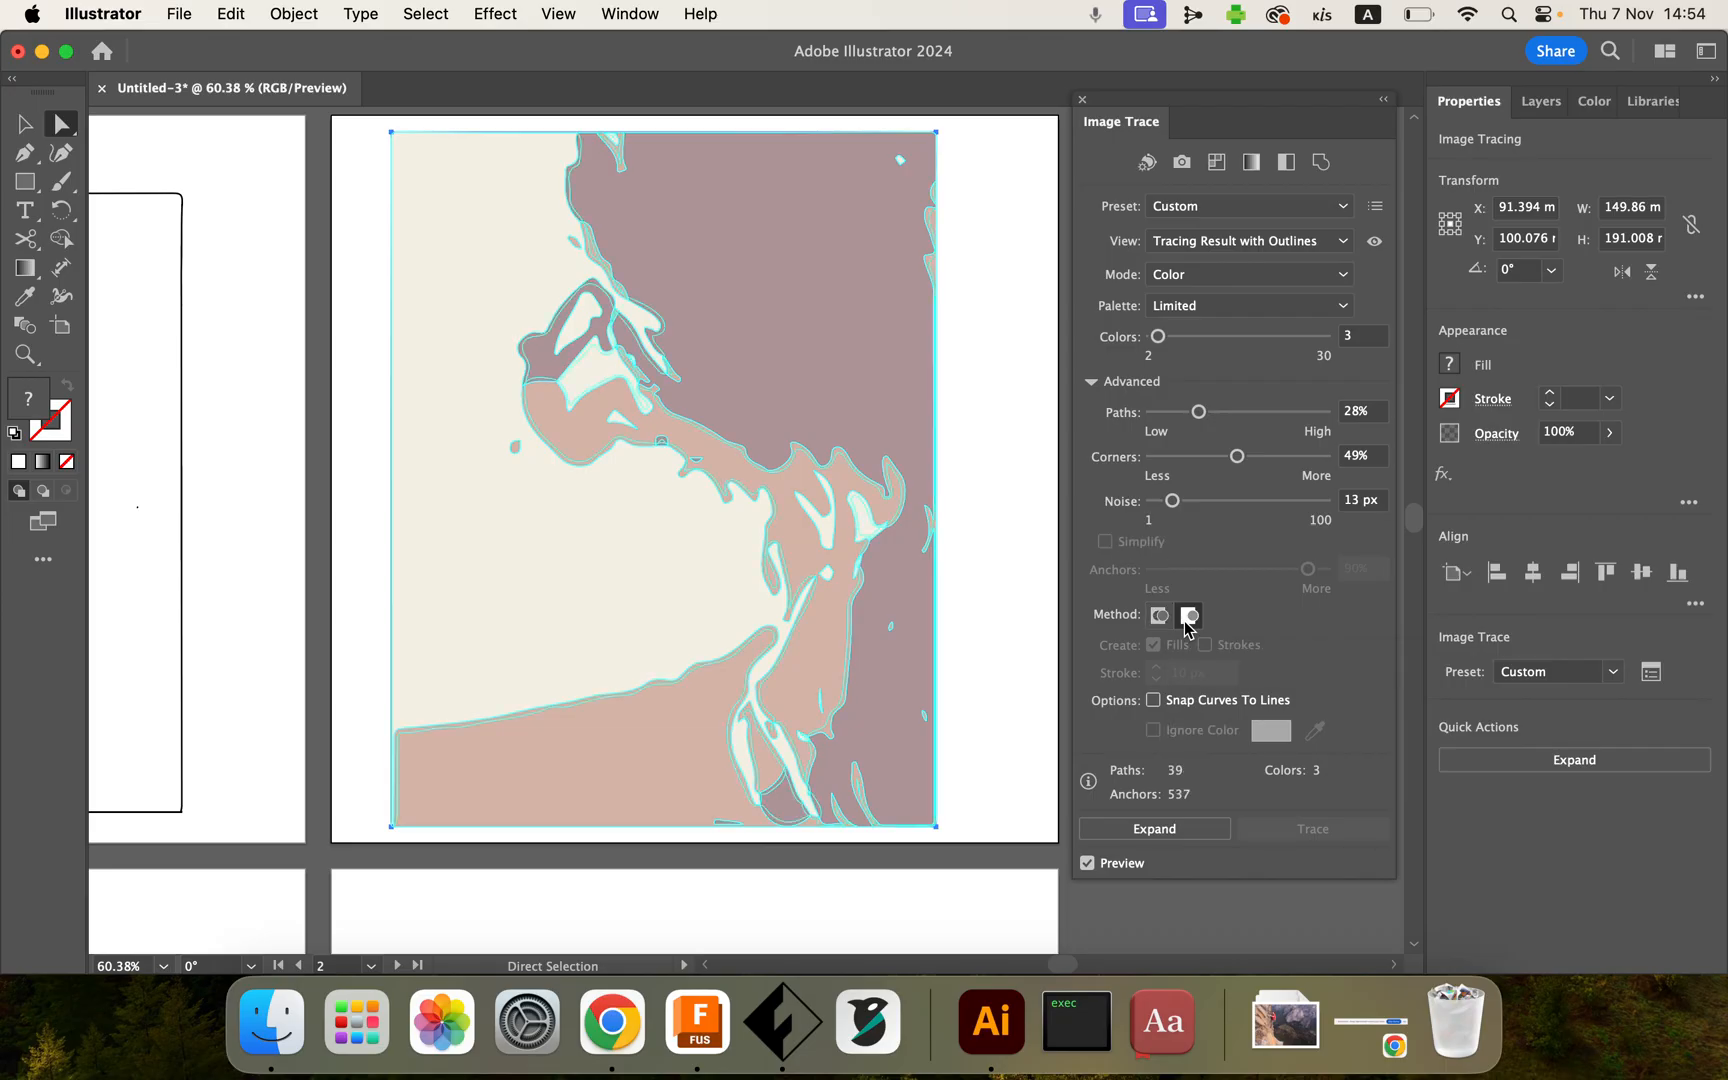
Step: Expand the tracing result into editable vector paths and inspect them up close
{"action": "left_click", "coordinate": [1156, 832]}
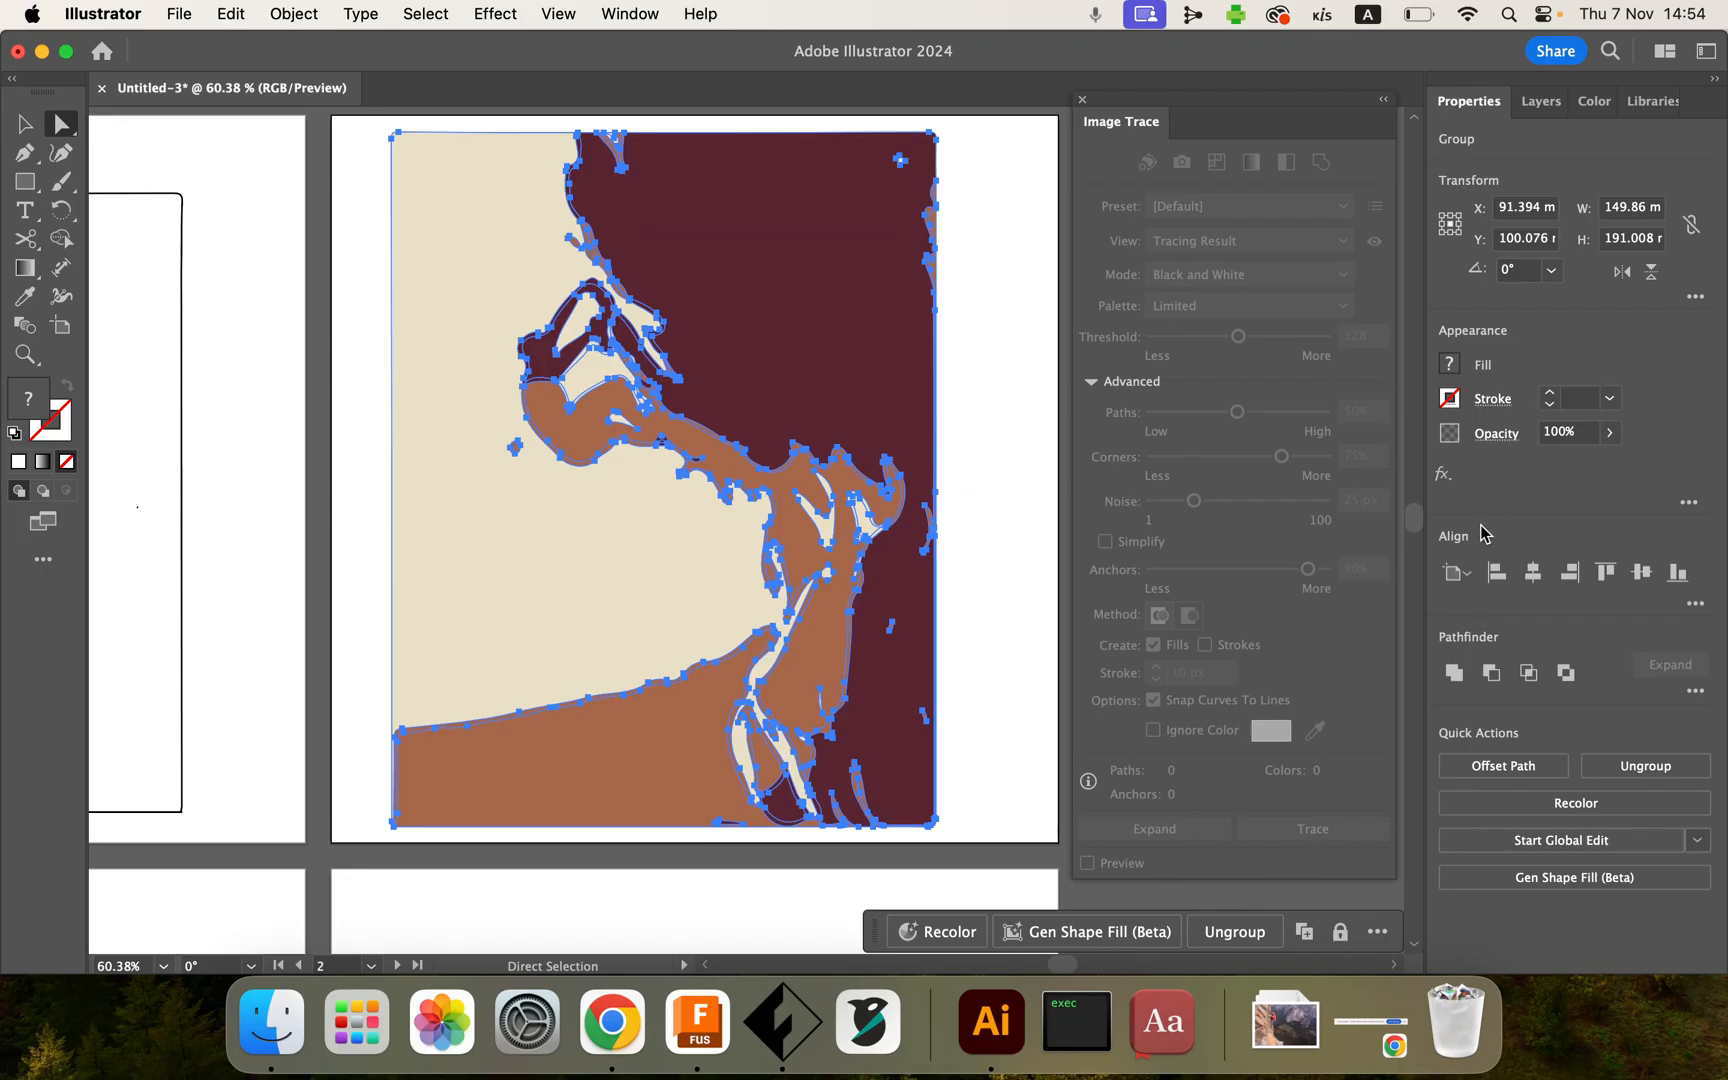
{"action": "scroll", "coordinate": [648, 508], "scroll_direction": "up", "scroll_amount": 5}
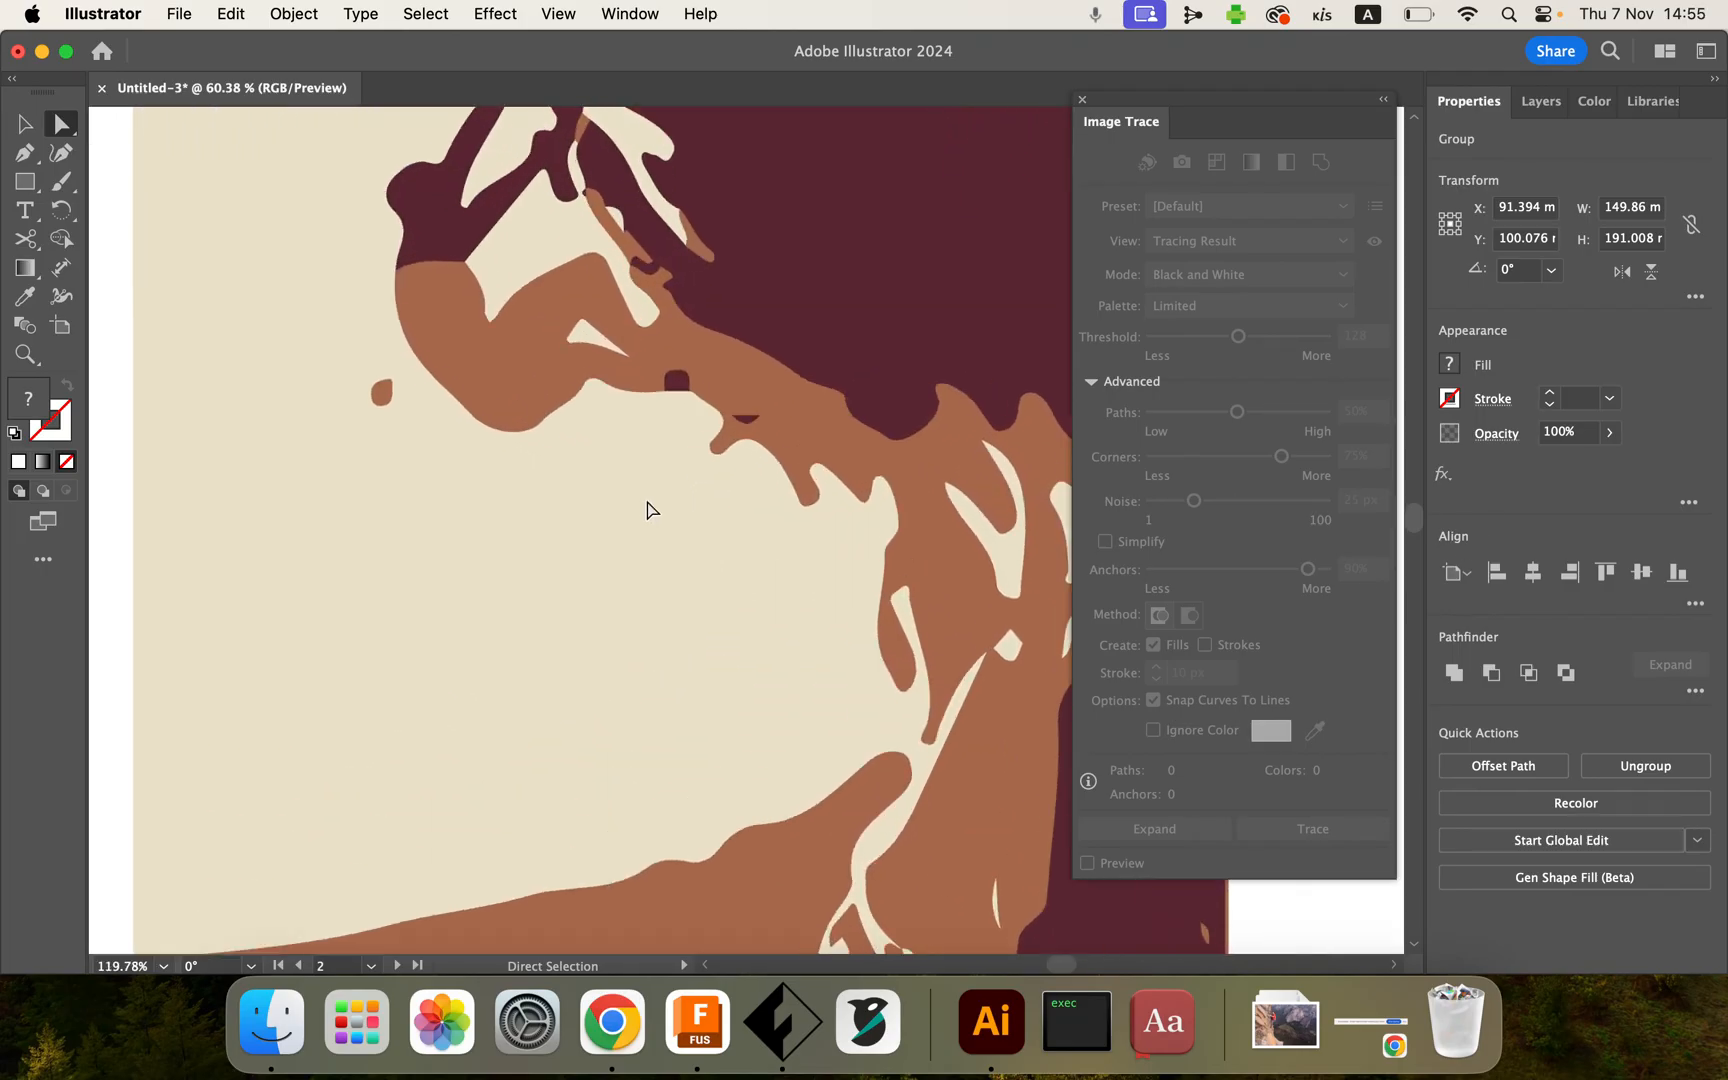
{"action": "scroll", "coordinate": [617, 468], "scroll_direction": "up", "scroll_amount": 4}
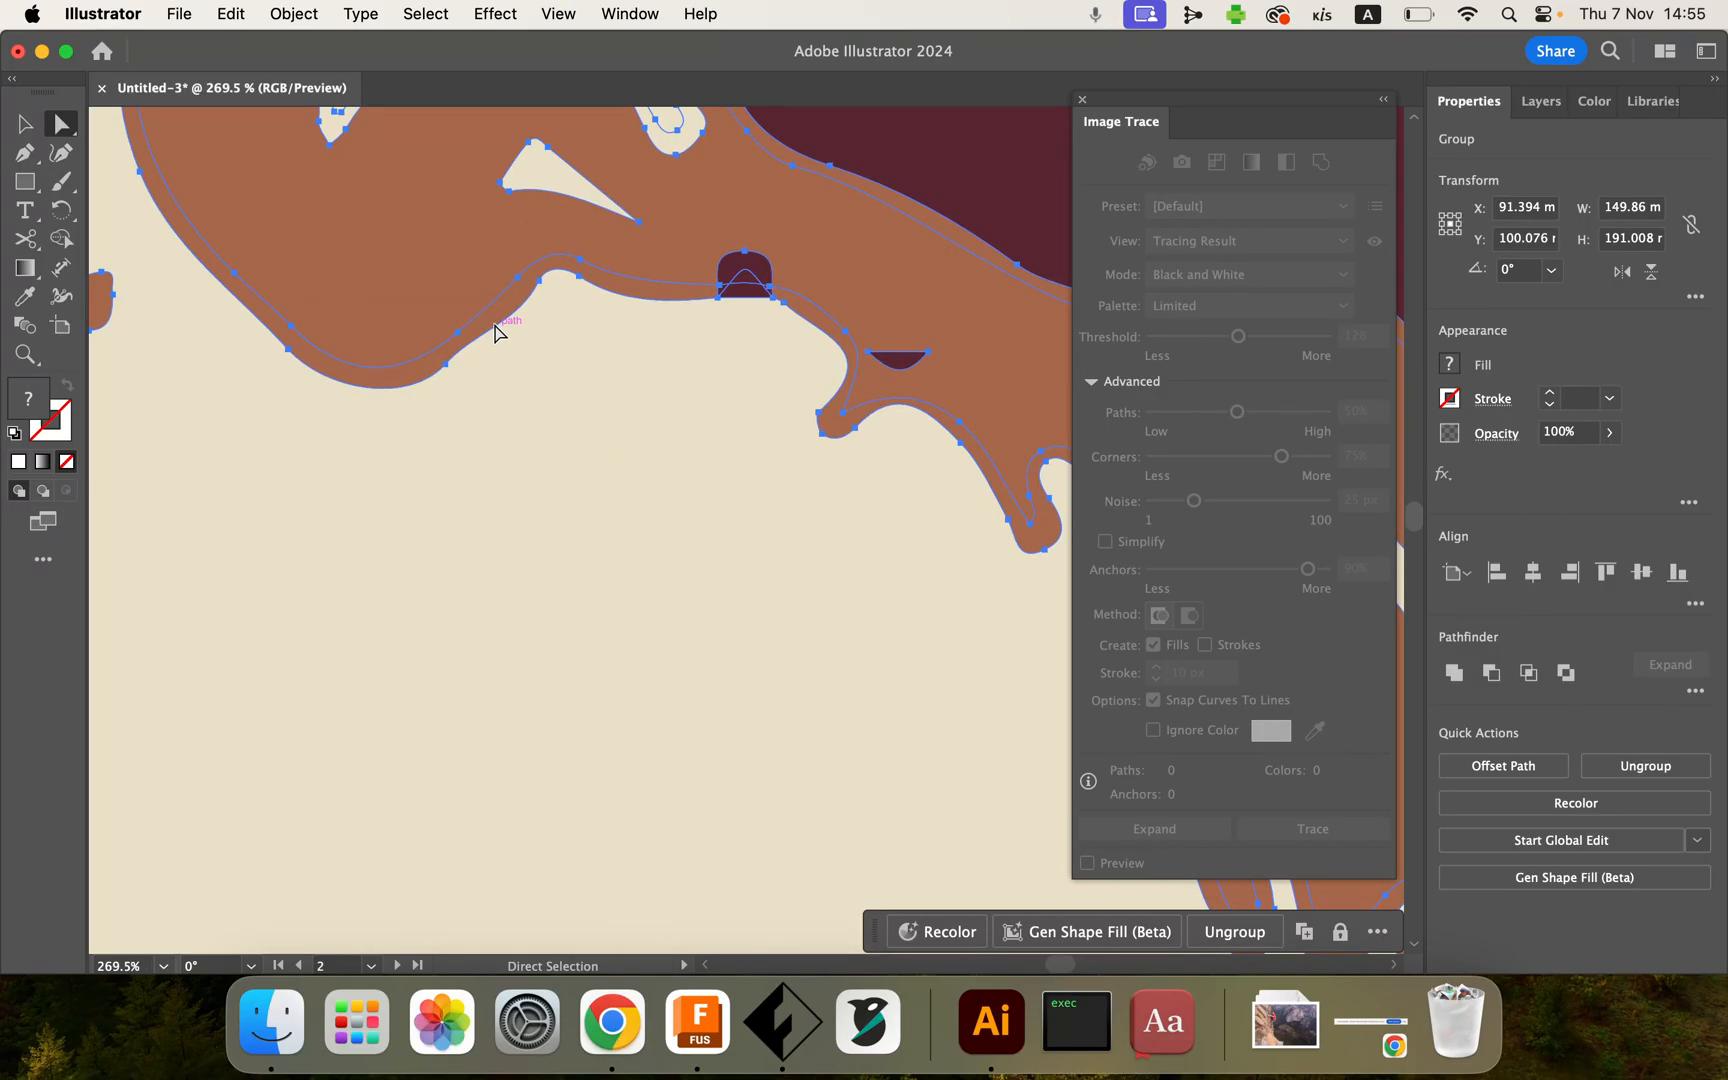
{"action": "scroll", "coordinate": [584, 399], "scroll_direction": "down", "scroll_amount": 8}
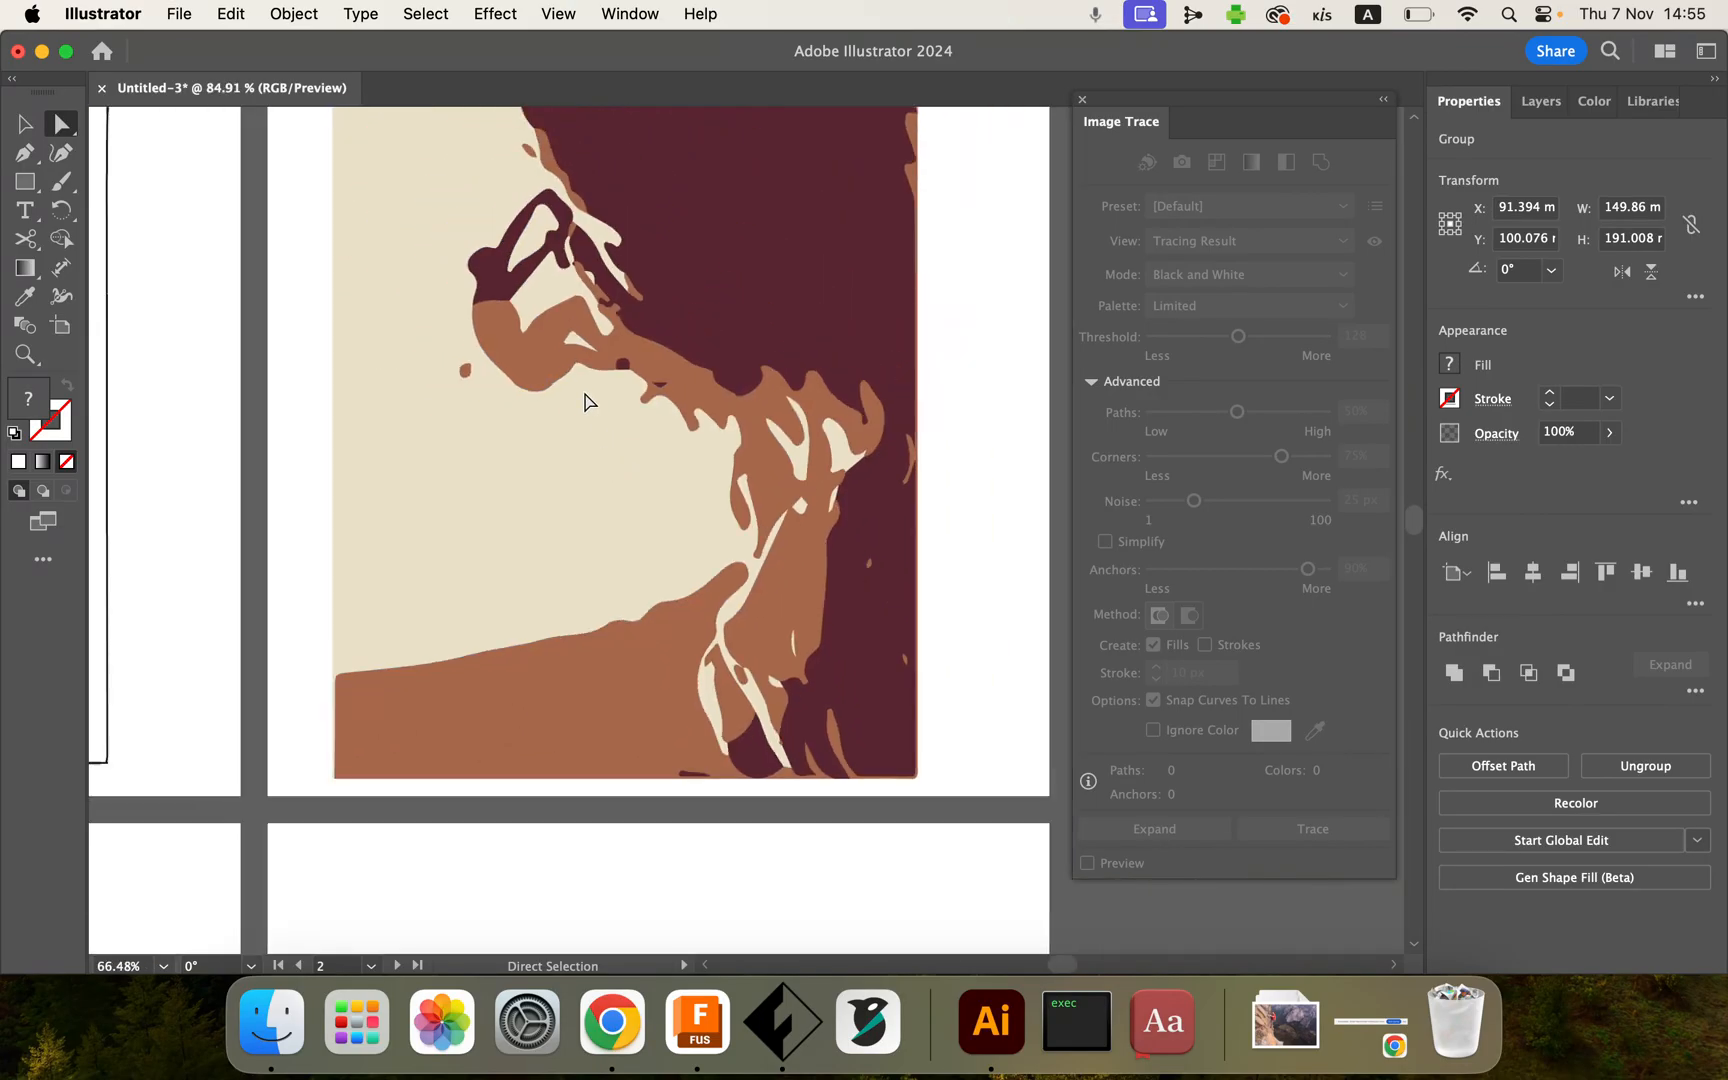
{"action": "scroll", "coordinate": [585, 401], "scroll_direction": "down", "scroll_amount": 2}
{"action": "scroll", "coordinate": [585, 401], "scroll_direction": "up", "scroll_amount": 2}
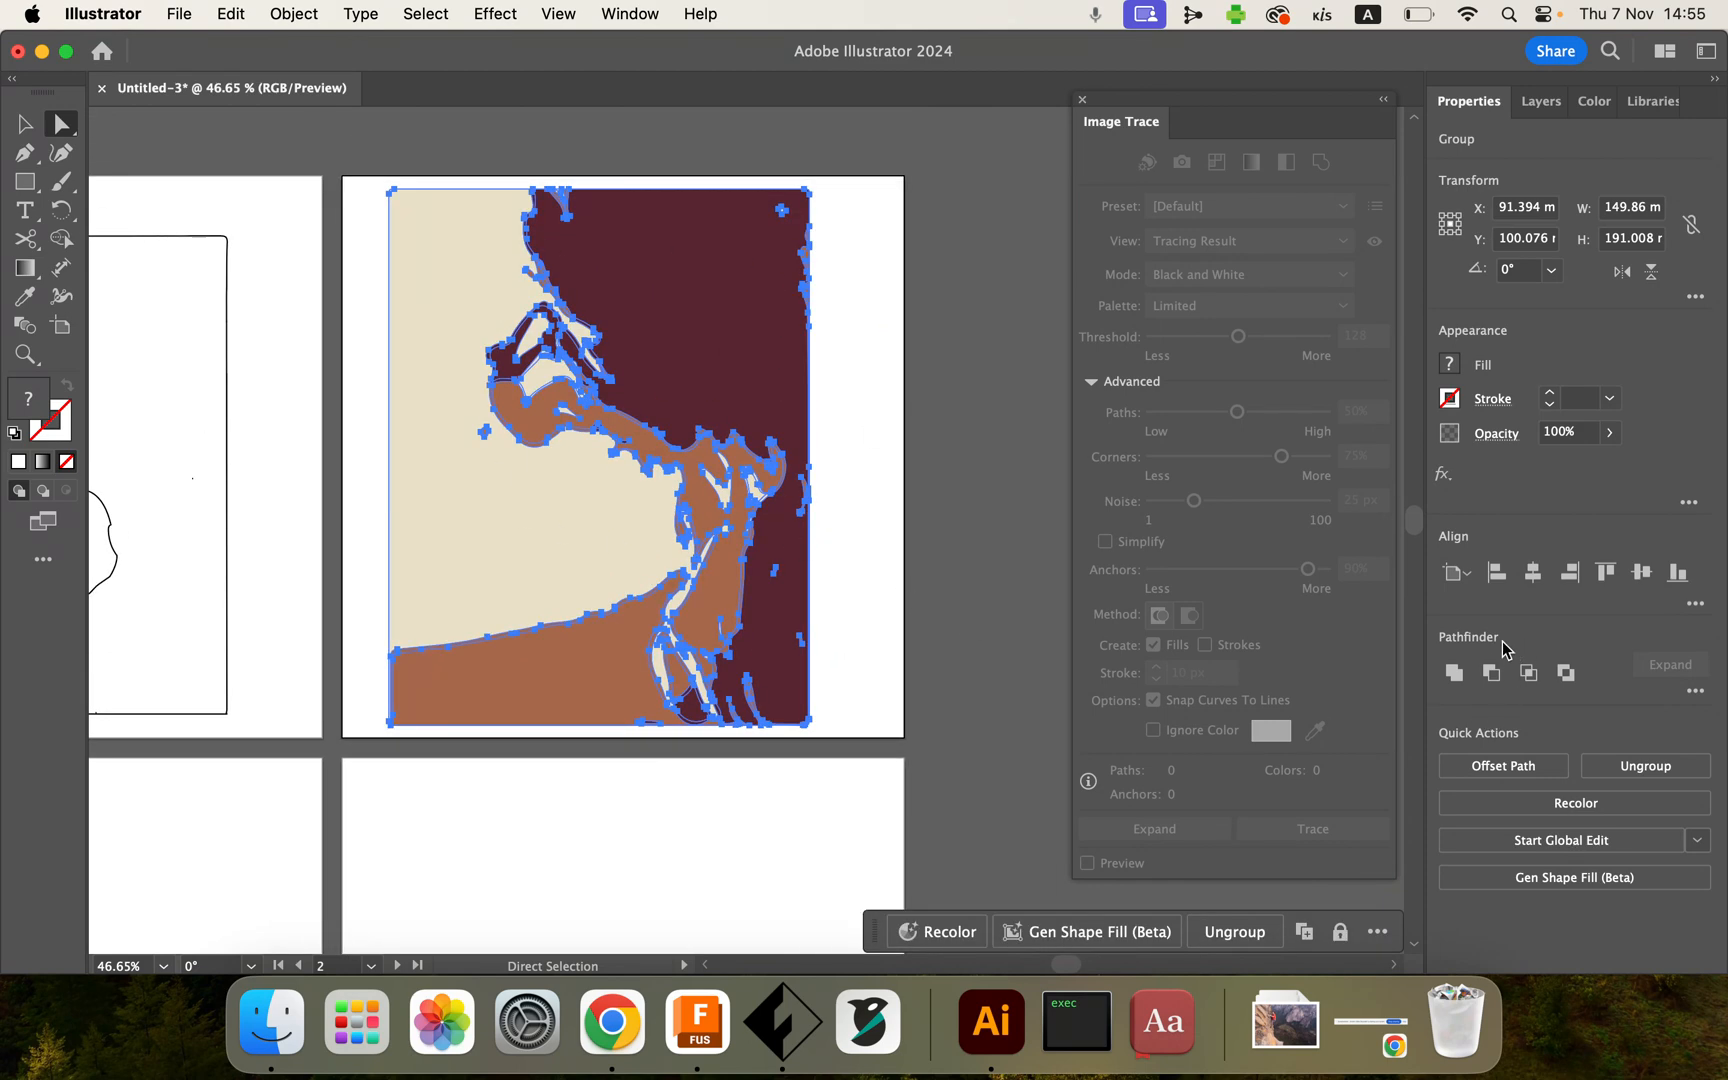
Step: Open the Pathfinder panel and apply Merge to the expanded artwork
{"action": "left_click", "coordinate": [559, 14]}
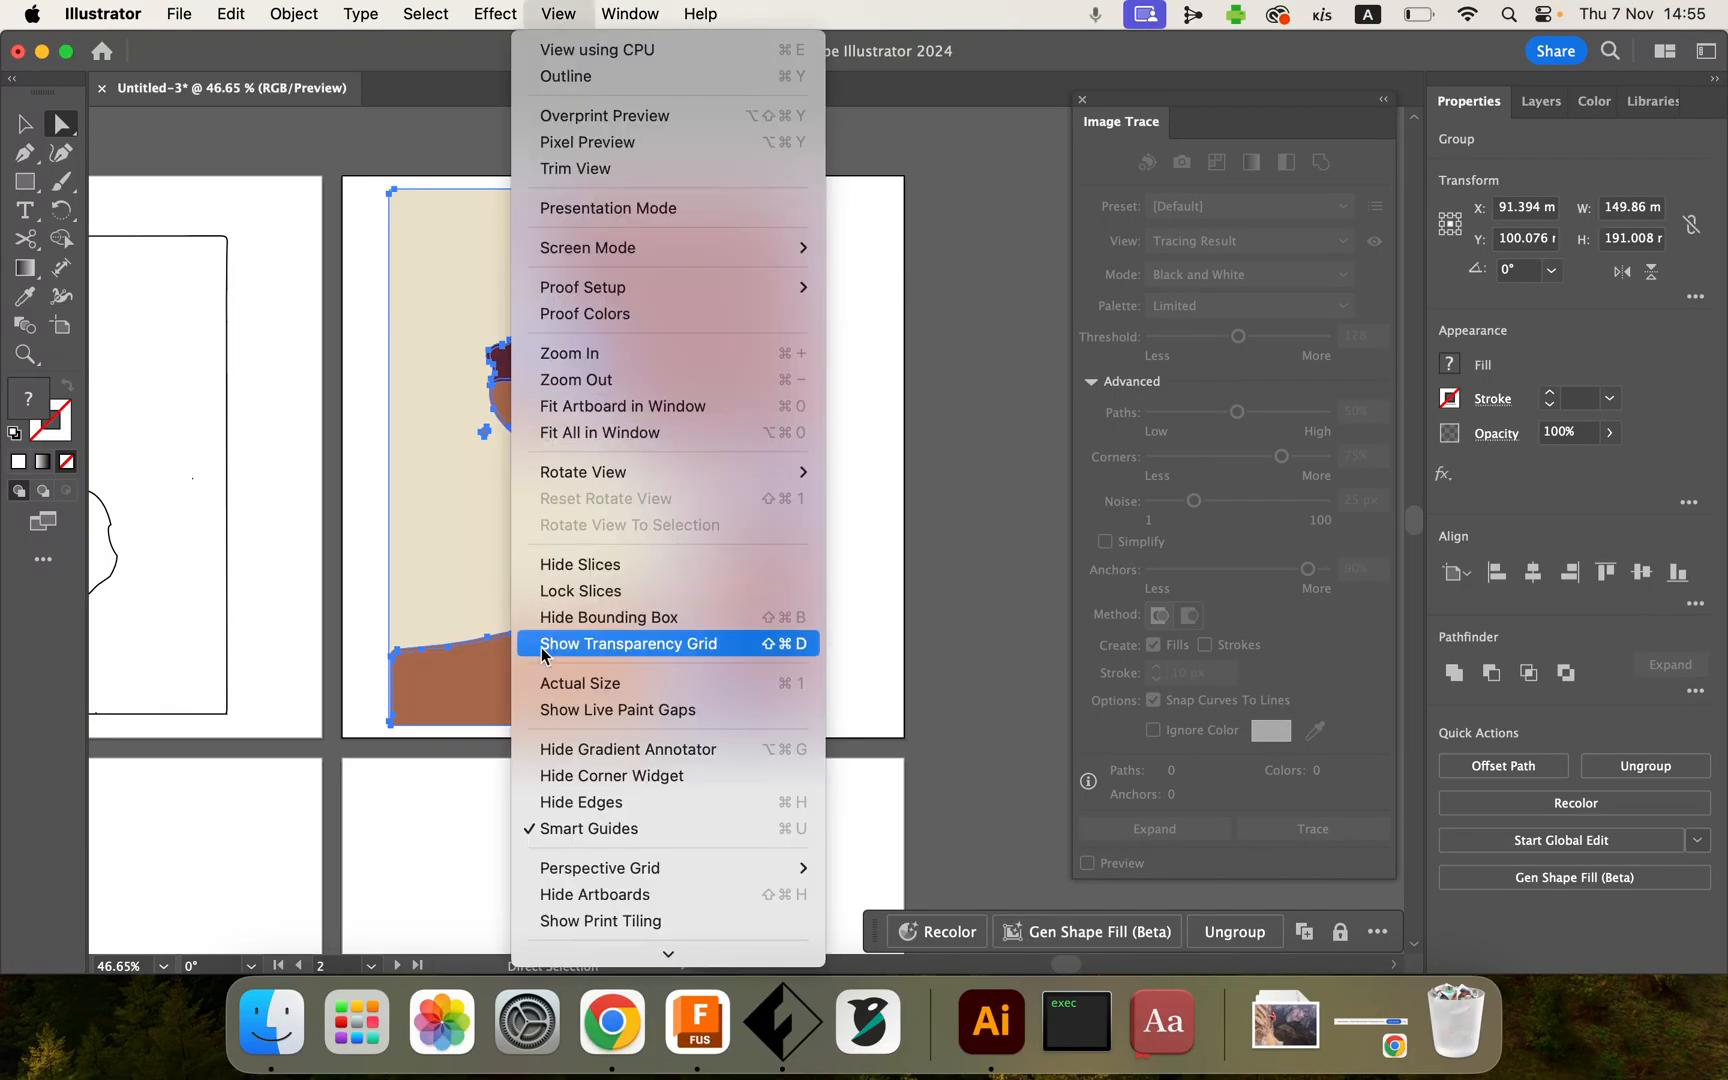
{"action": "mouse_move", "coordinate": [650, 16]}
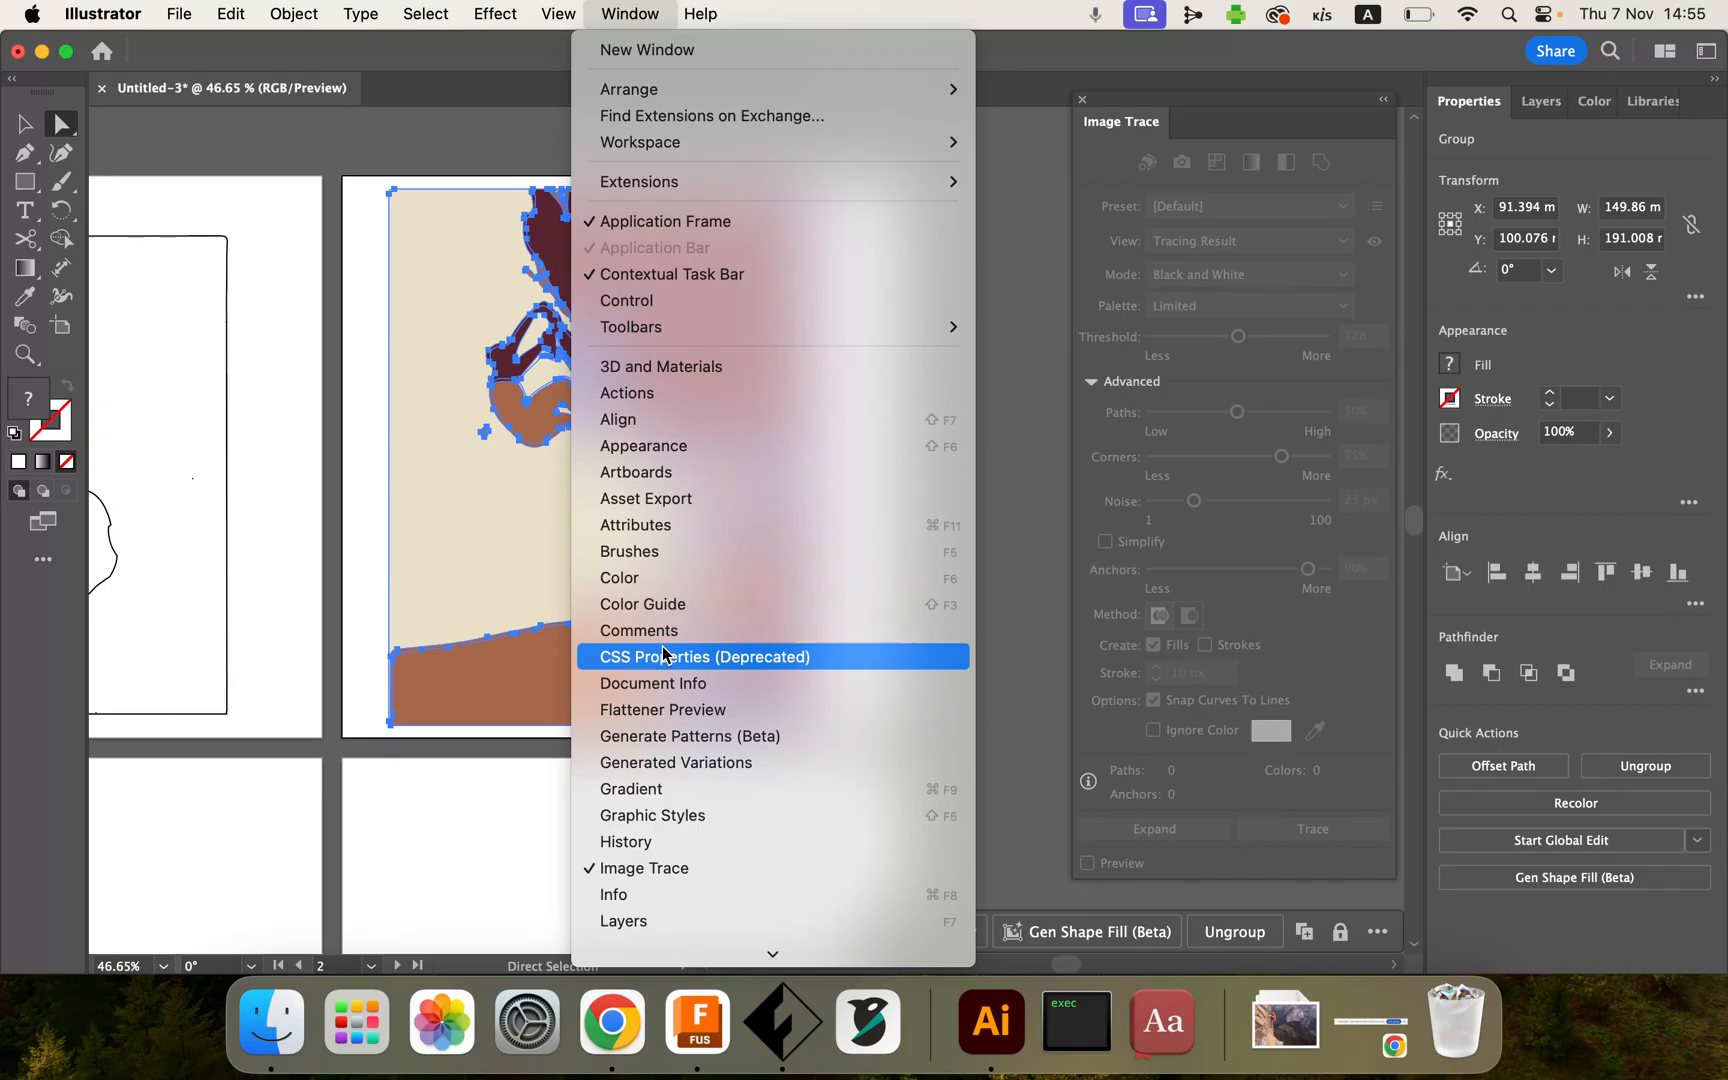
{"action": "scroll", "coordinate": [663, 656], "scroll_direction": "down", "scroll_amount": 5}
{"action": "left_click", "coordinate": [652, 841]}
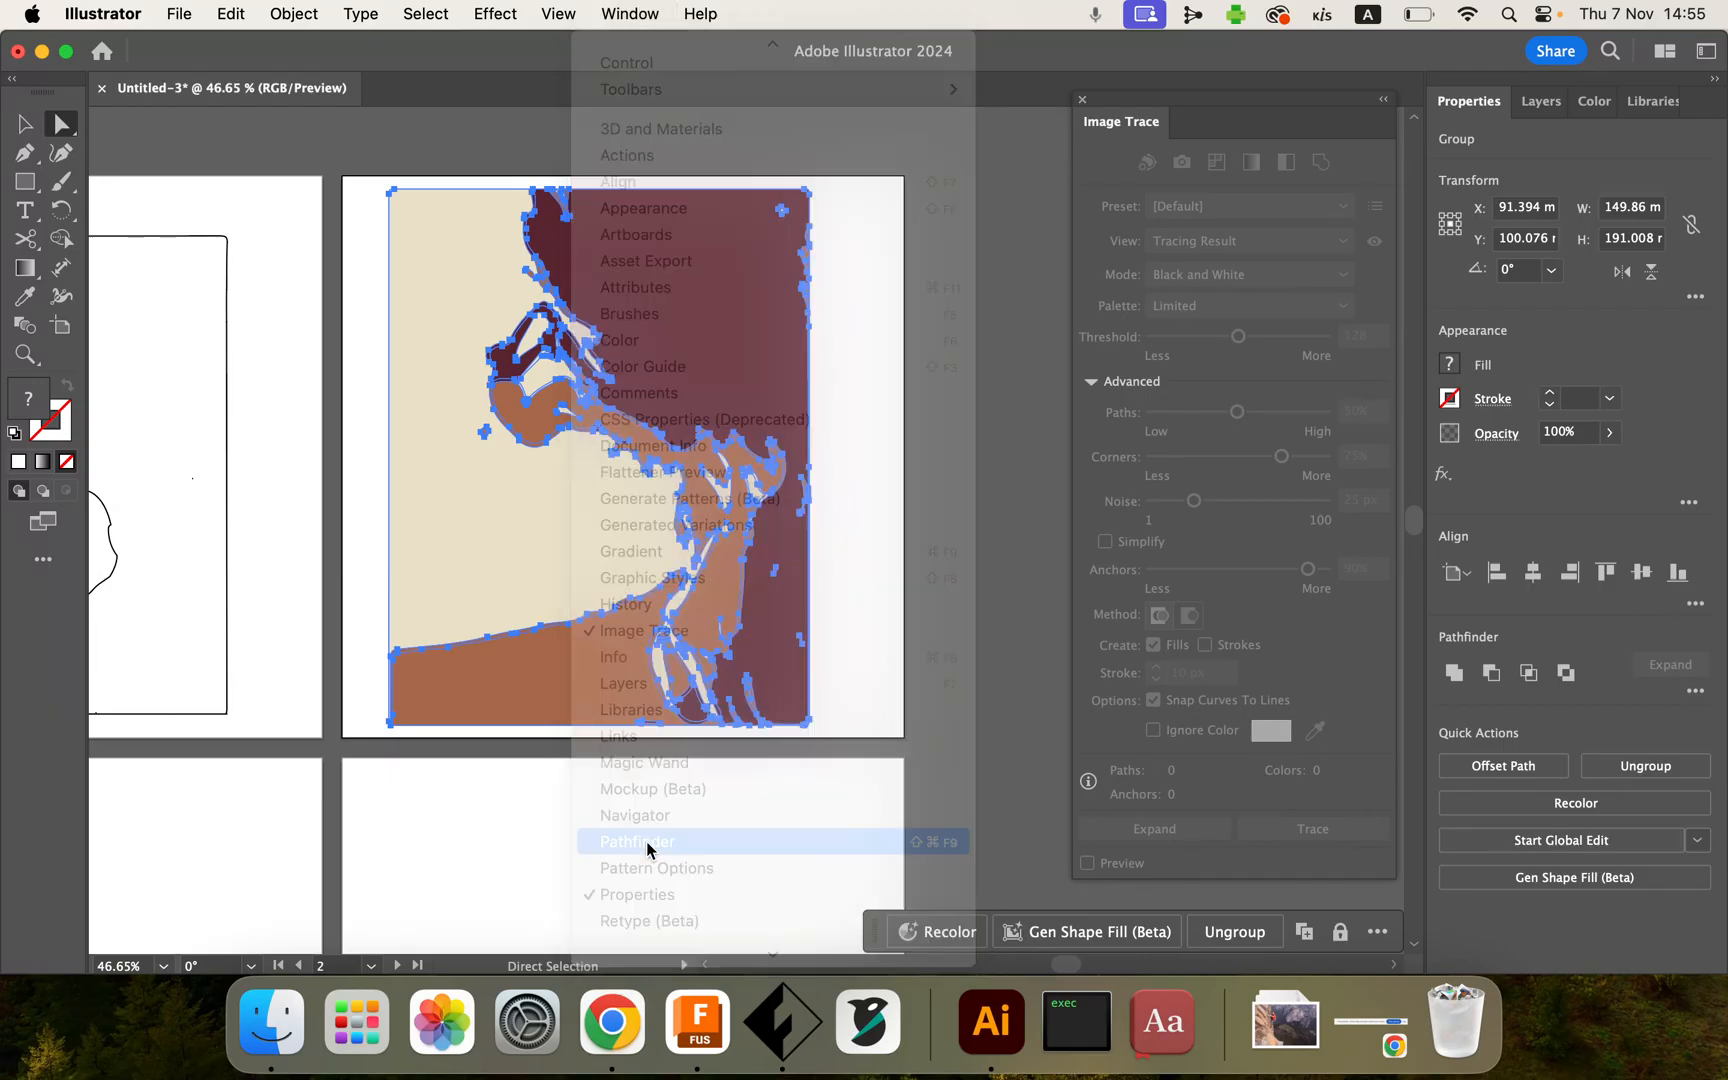
{"action": "mouse_move", "coordinate": [280, 134]}
{"action": "left_mouse_down"}
{"action": "mouse_move", "coordinate": [463, 143]}
{"action": "mouse_move", "coordinate": [1019, 102]}
{"action": "left_mouse_up"}
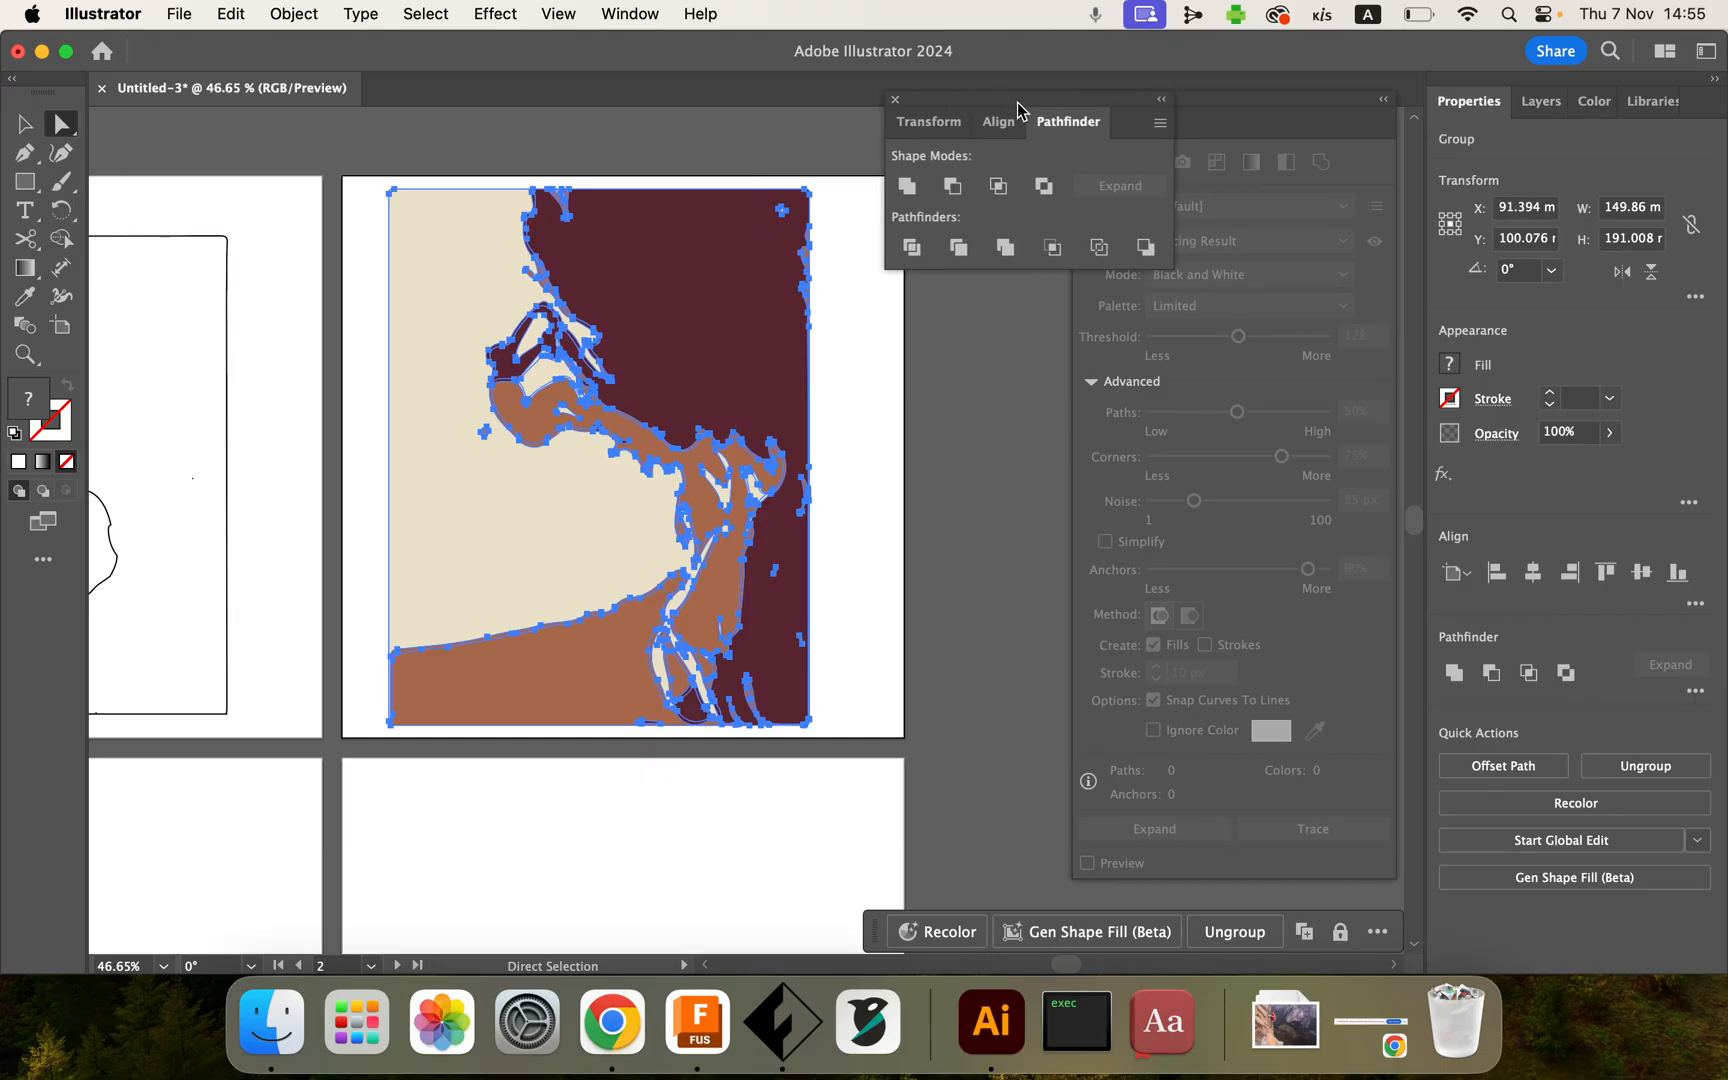
{"action": "left_click", "coordinate": [1005, 249]}
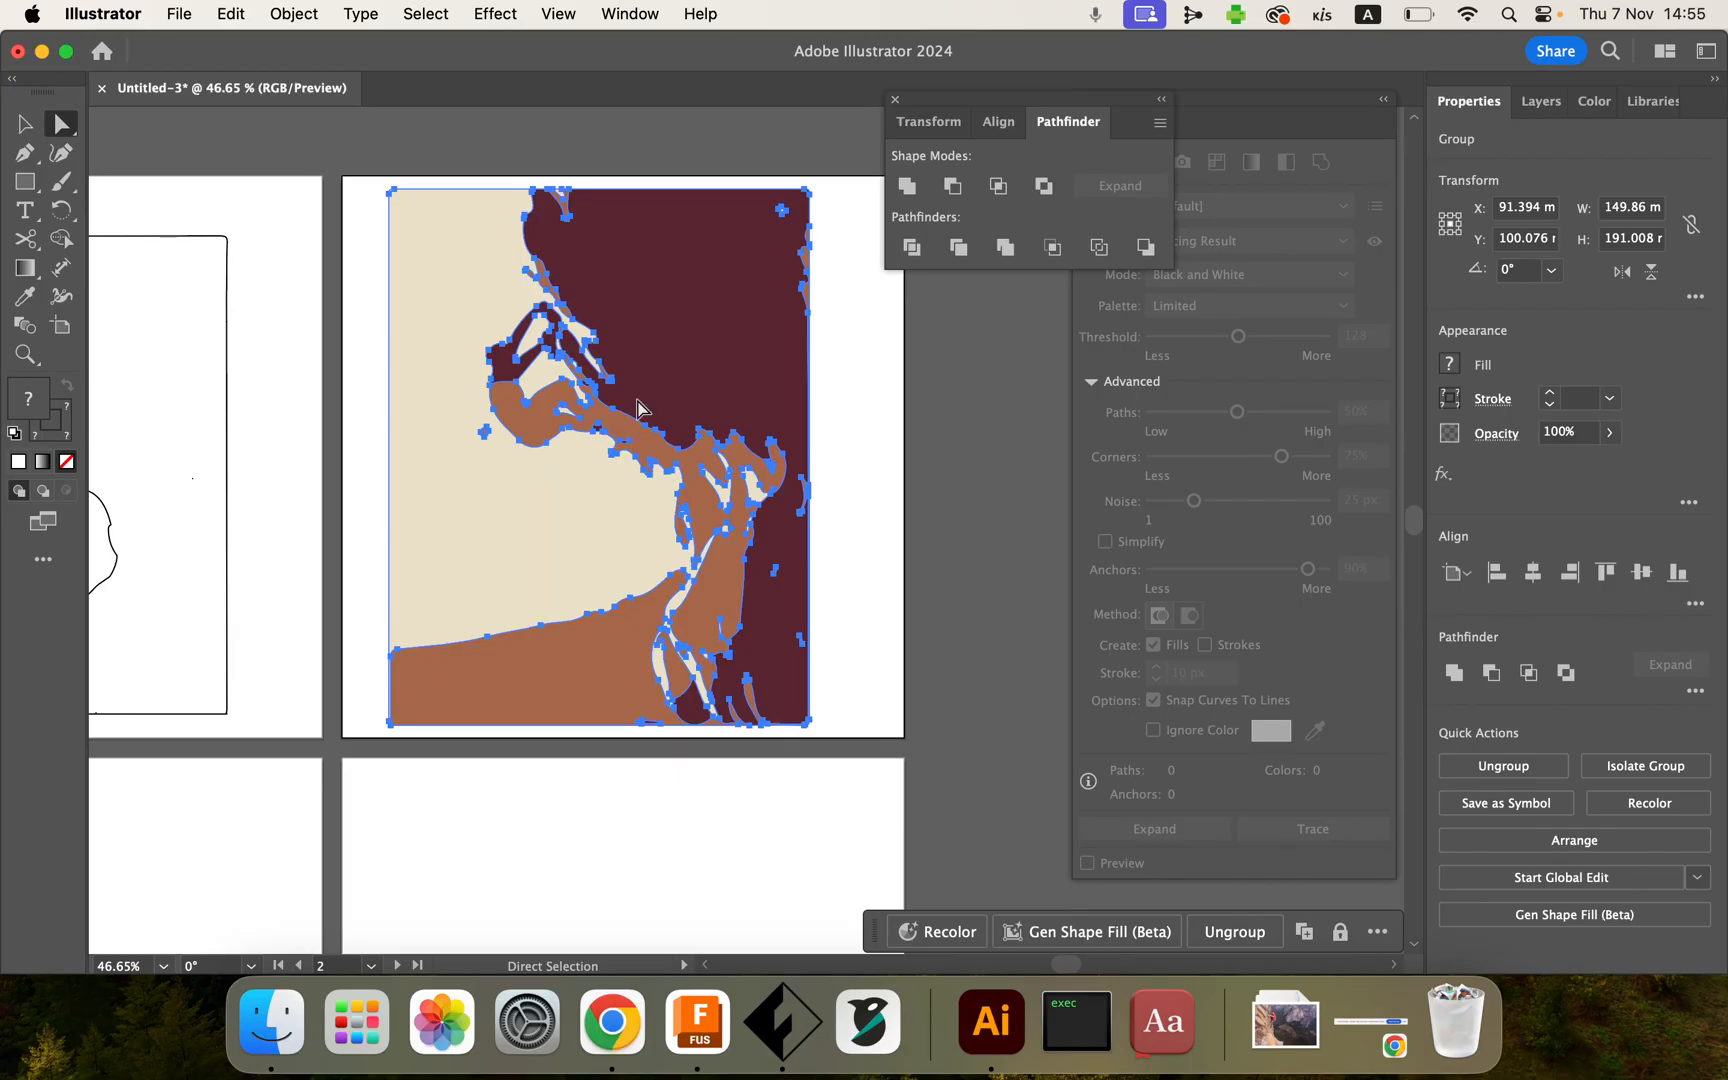
Step: Apply the Pathfinder Outline operation to the merged artwork, then close the panels and deselect
{"action": "scroll", "coordinate": [637, 408], "scroll_direction": "up", "scroll_amount": 5}
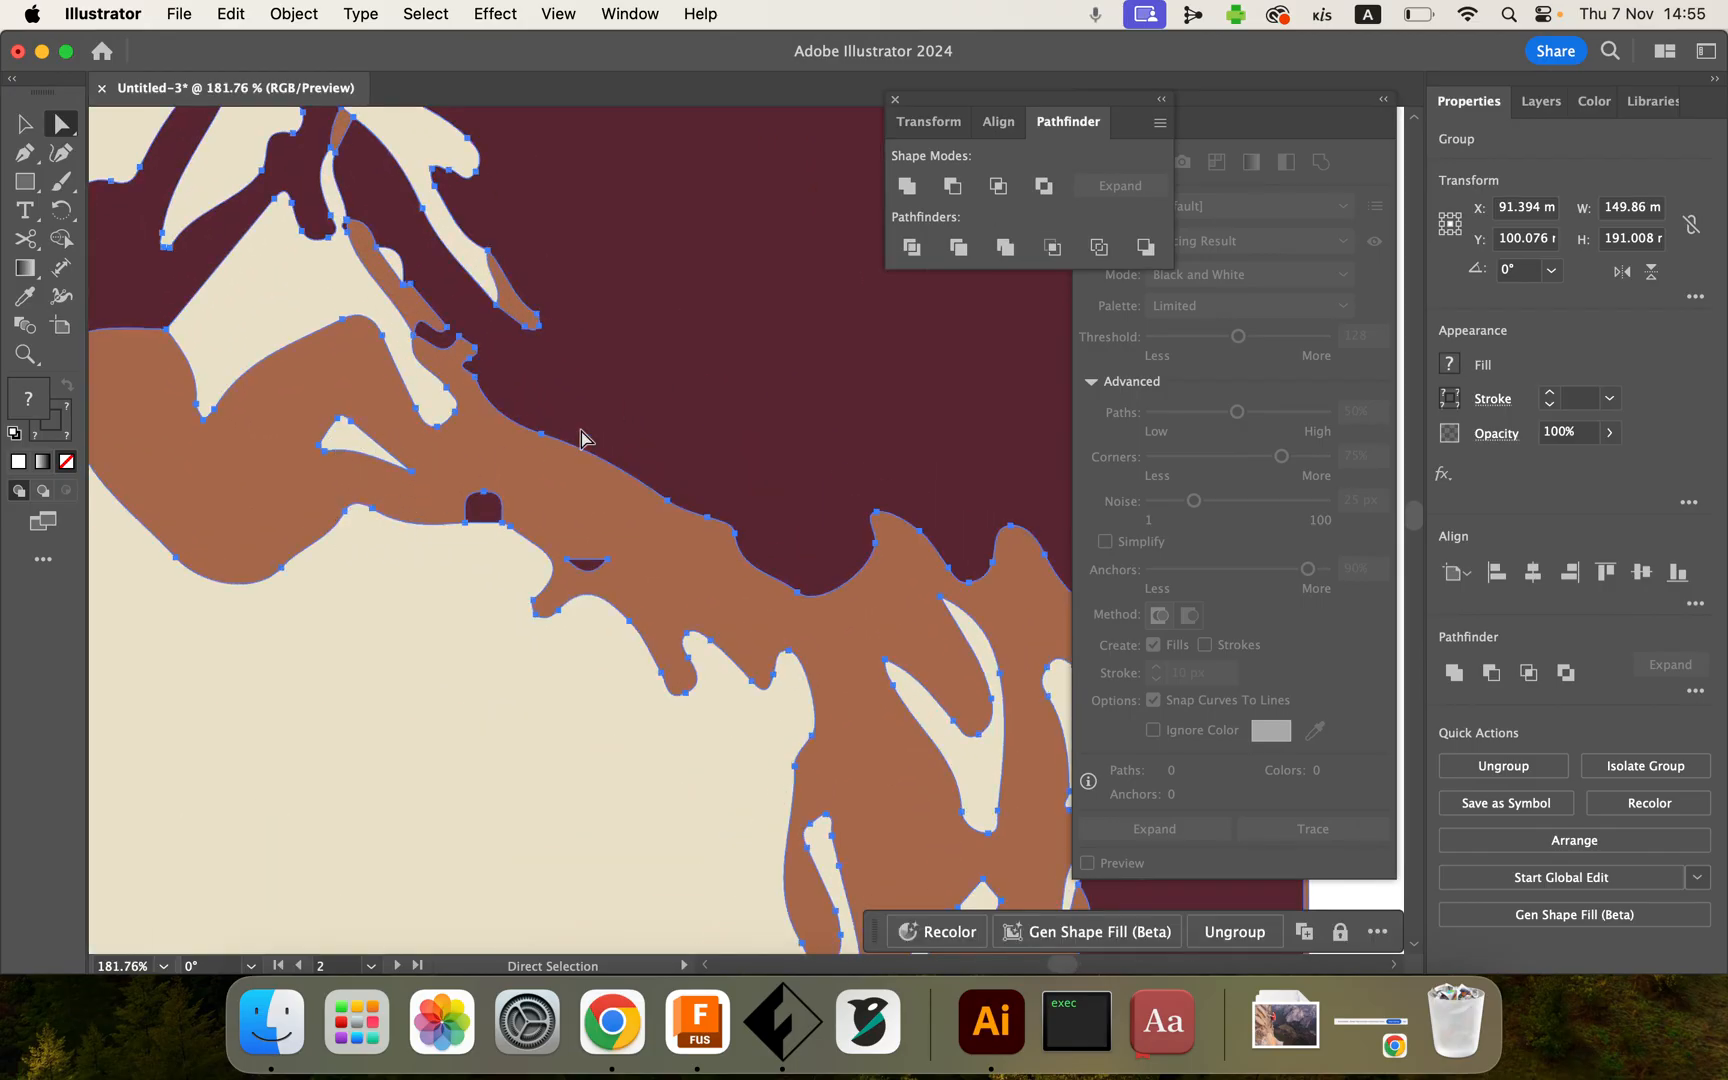
{"action": "scroll", "coordinate": [580, 431], "scroll_direction": "down", "scroll_amount": 3}
{"action": "scroll", "coordinate": [580, 431], "scroll_direction": "down", "scroll_amount": 1}
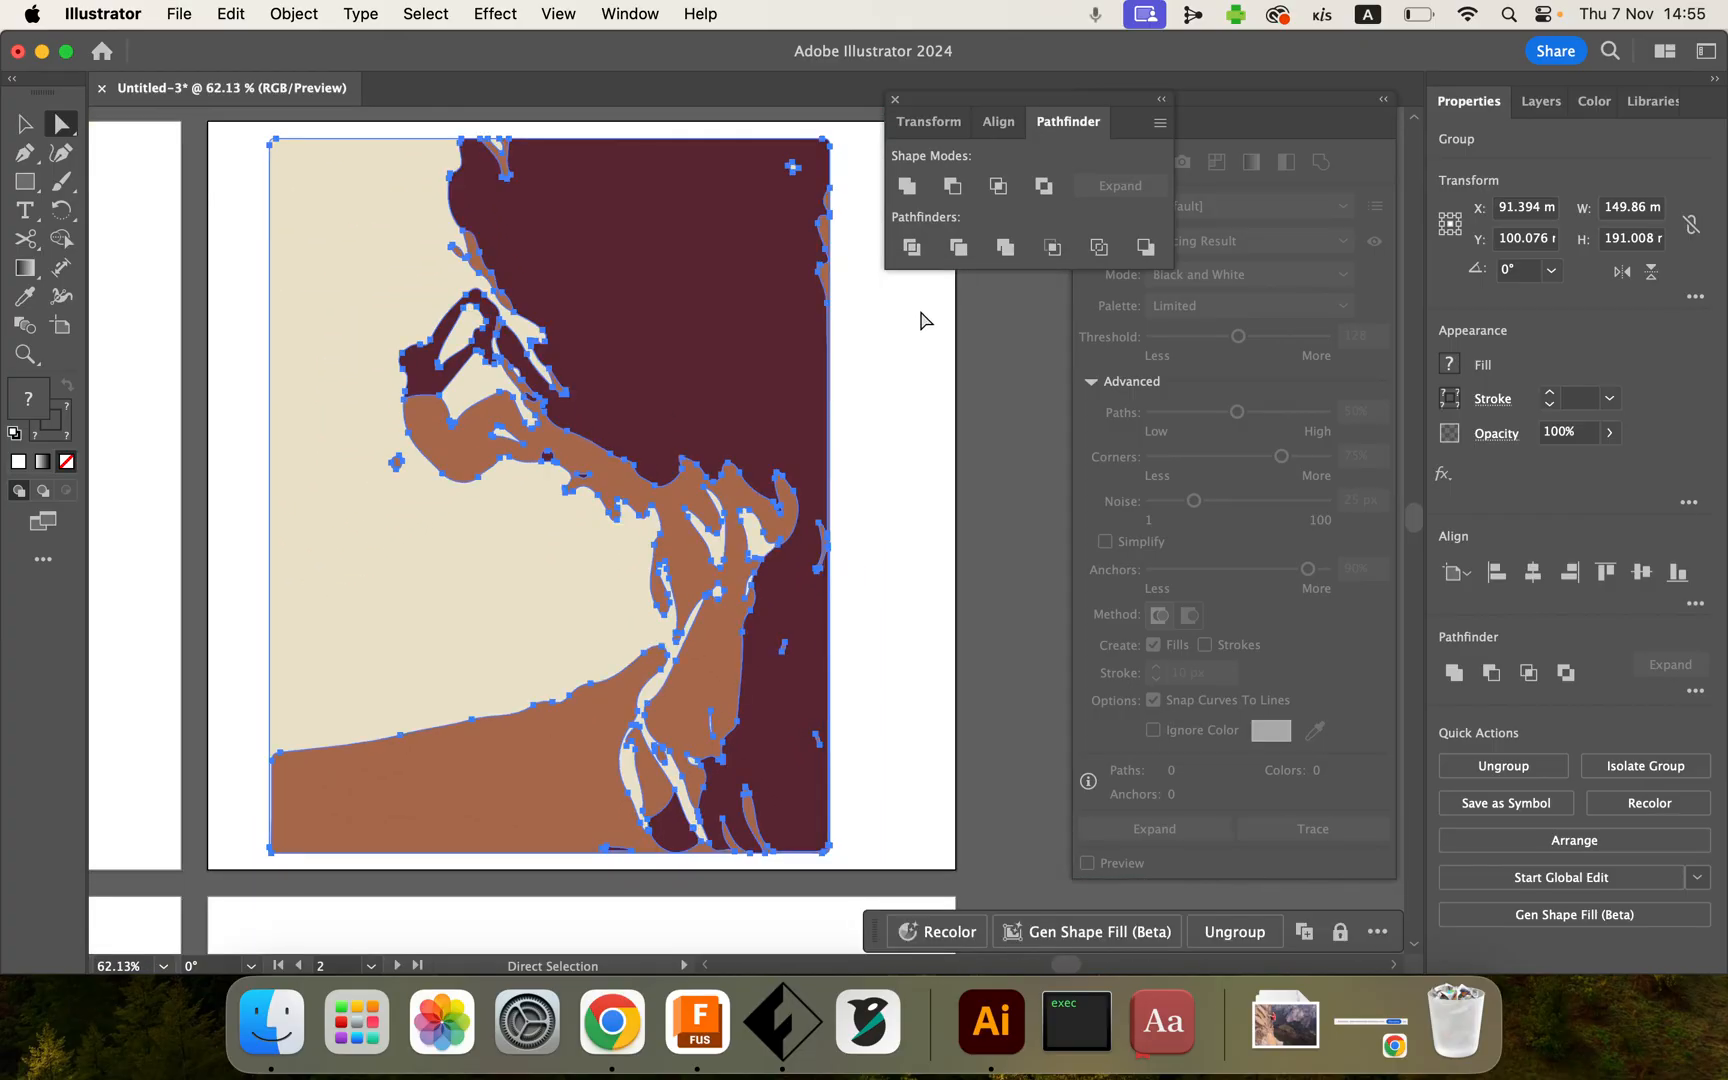
{"action": "left_click", "coordinate": [1099, 247]}
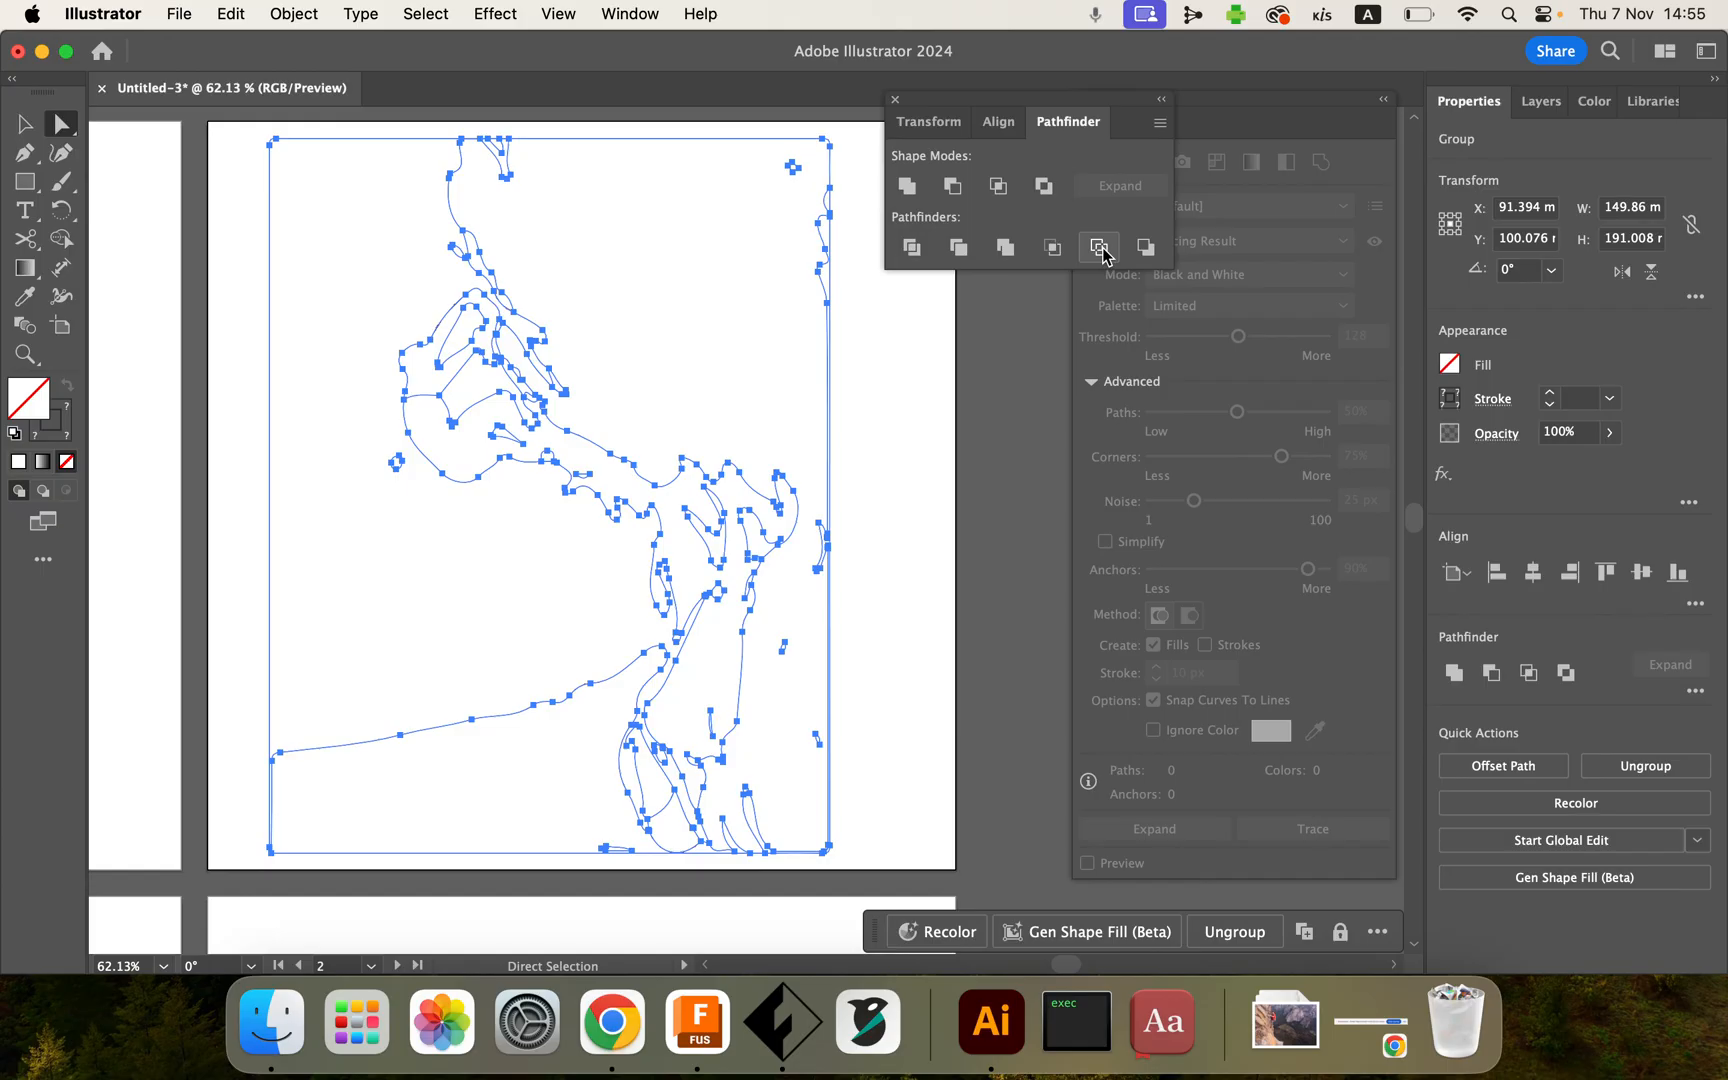
{"action": "left_click", "coordinate": [895, 102]}
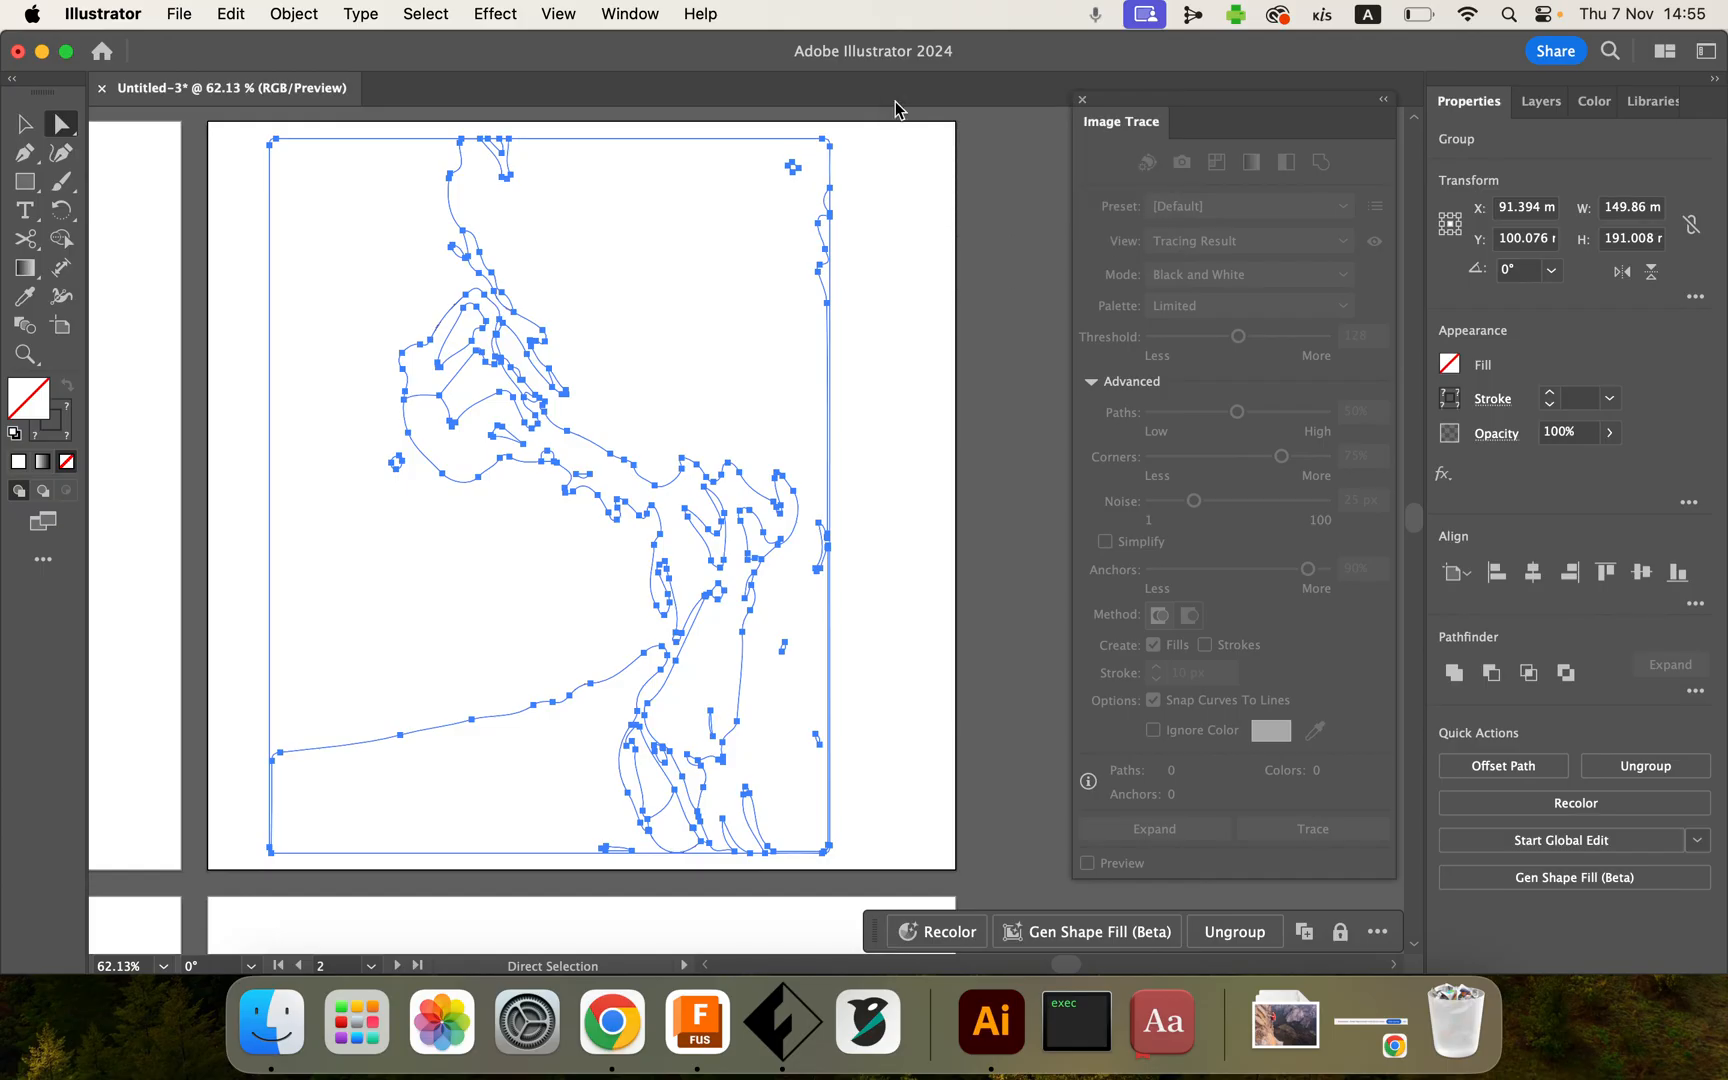
{"action": "left_click", "coordinate": [1082, 101]}
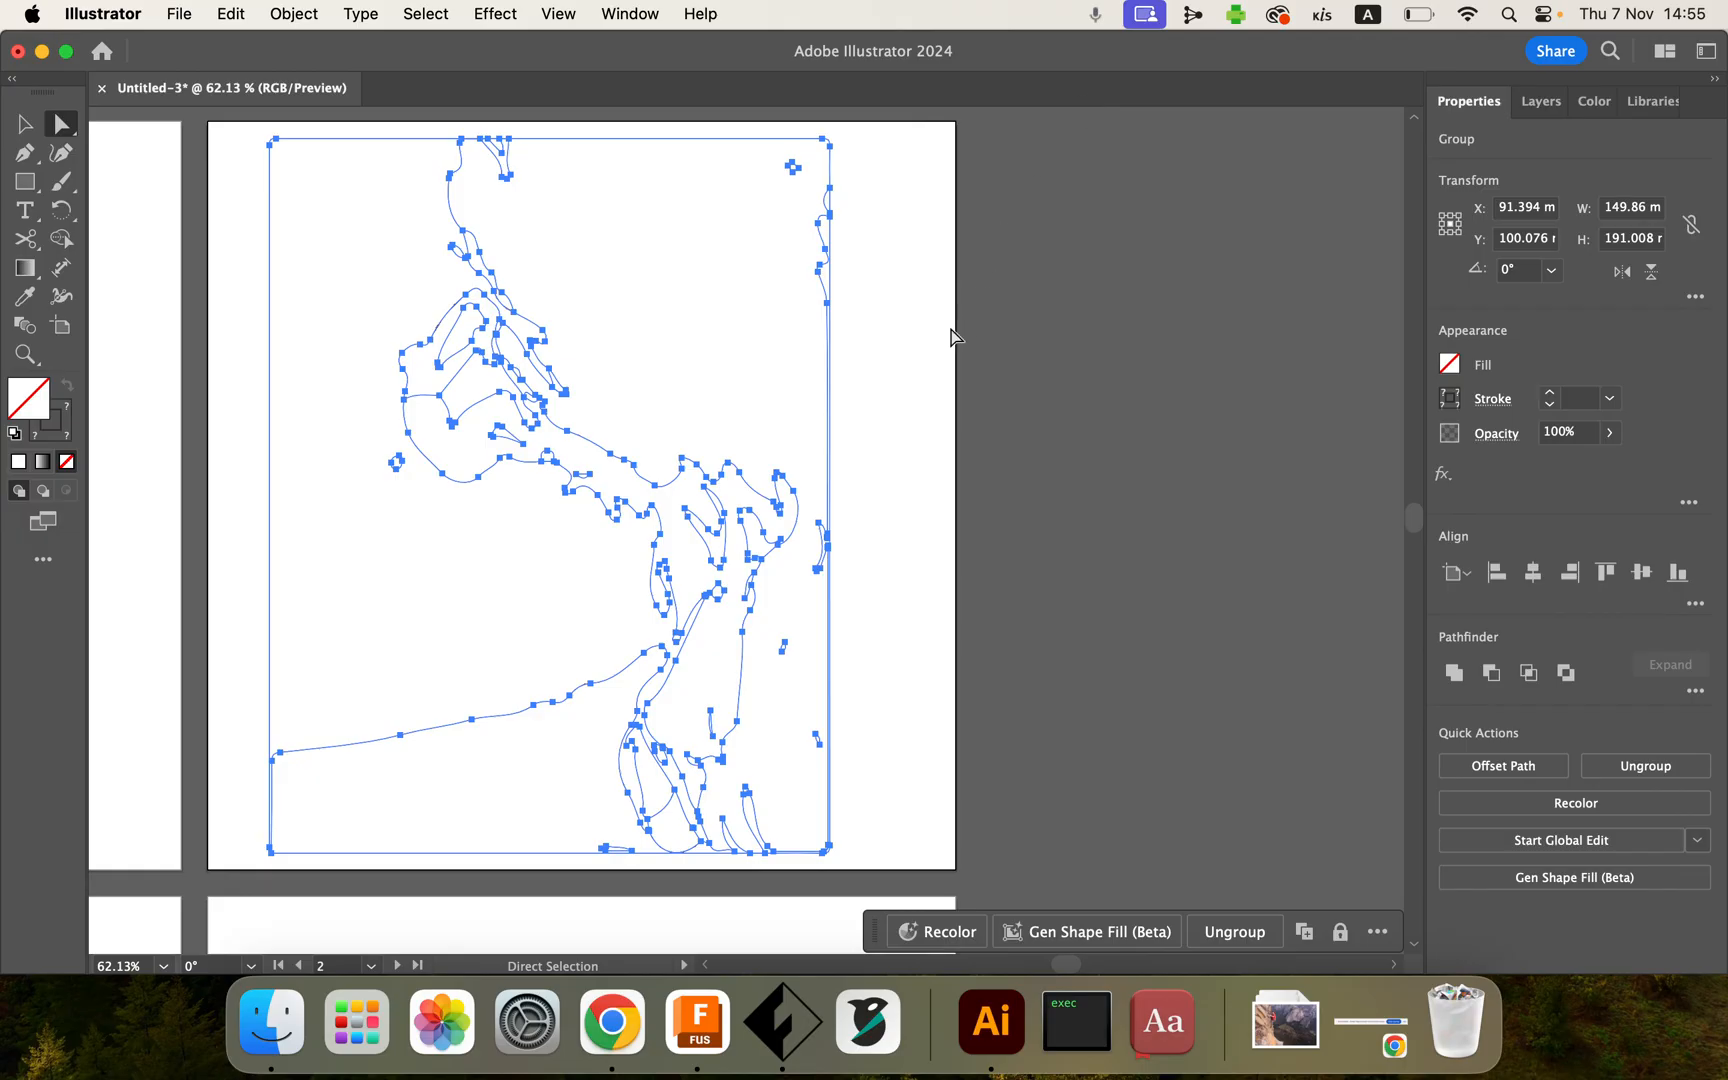
{"action": "left_click", "coordinate": [931, 356]}
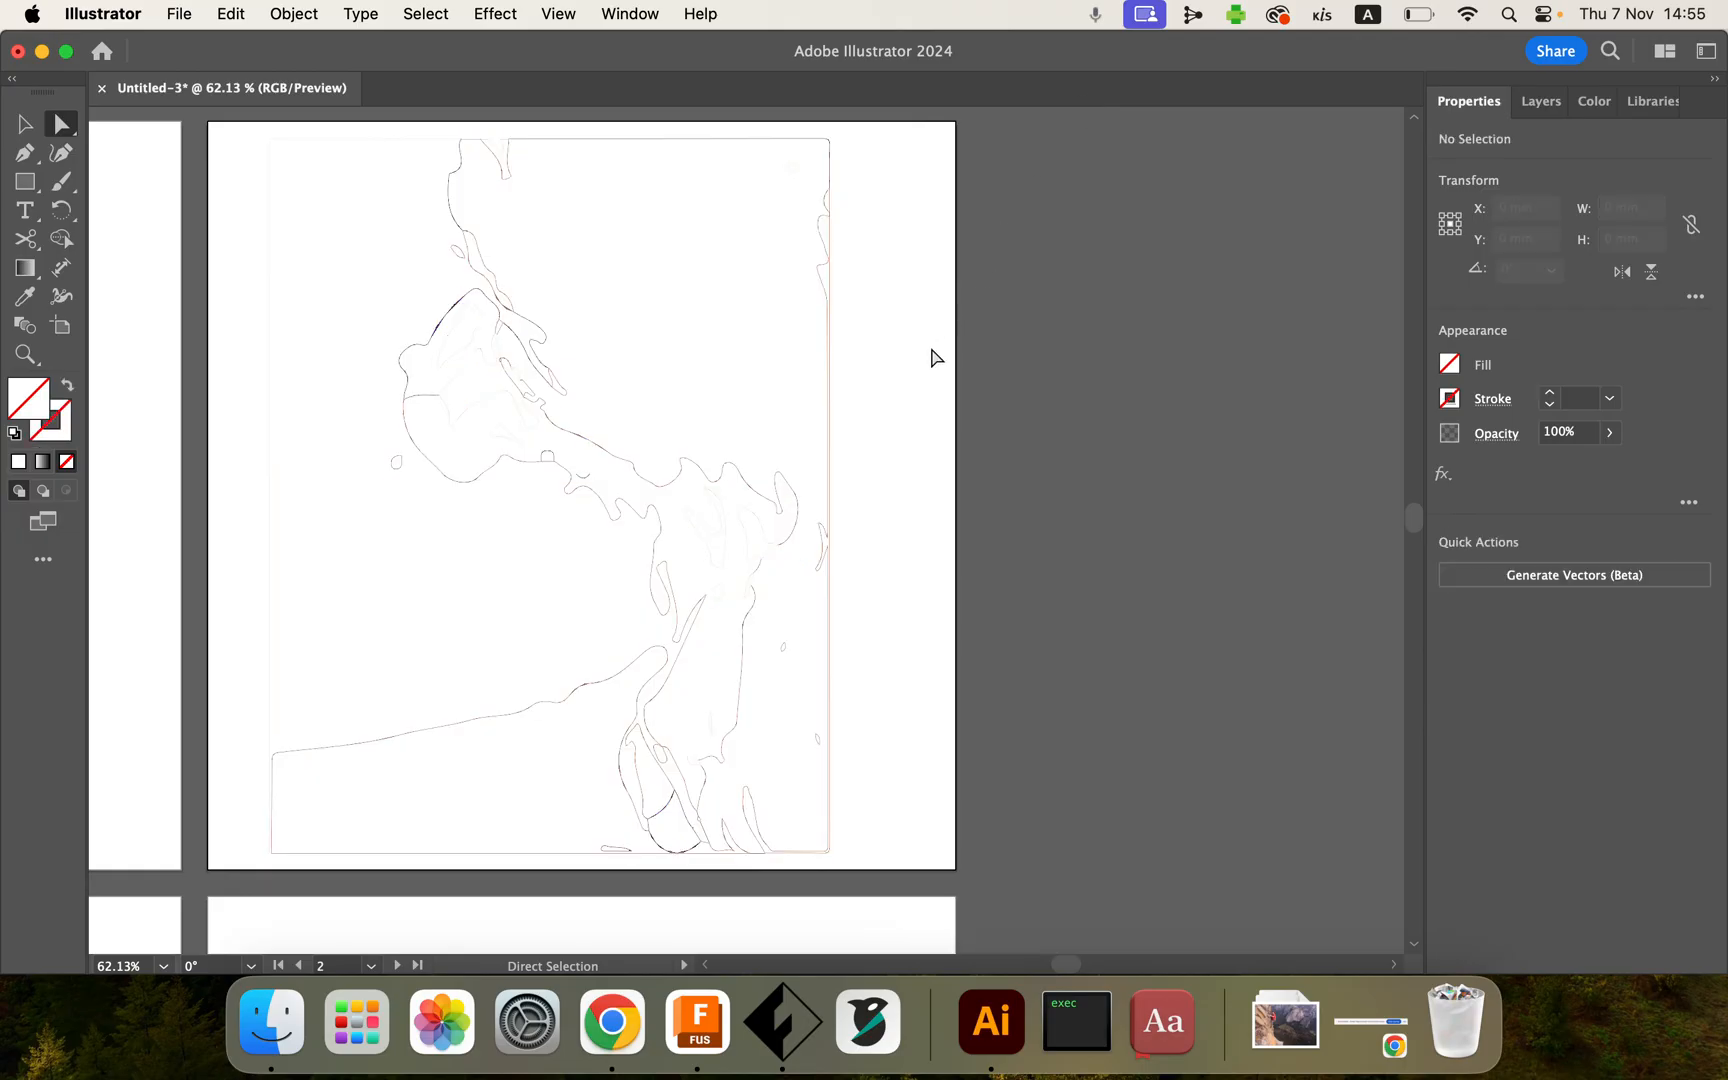
Step: Select all the outline paths and give them a black 0.5 pt stroke
{"action": "scroll", "coordinate": [931, 357], "scroll_direction": "down", "scroll_amount": 3}
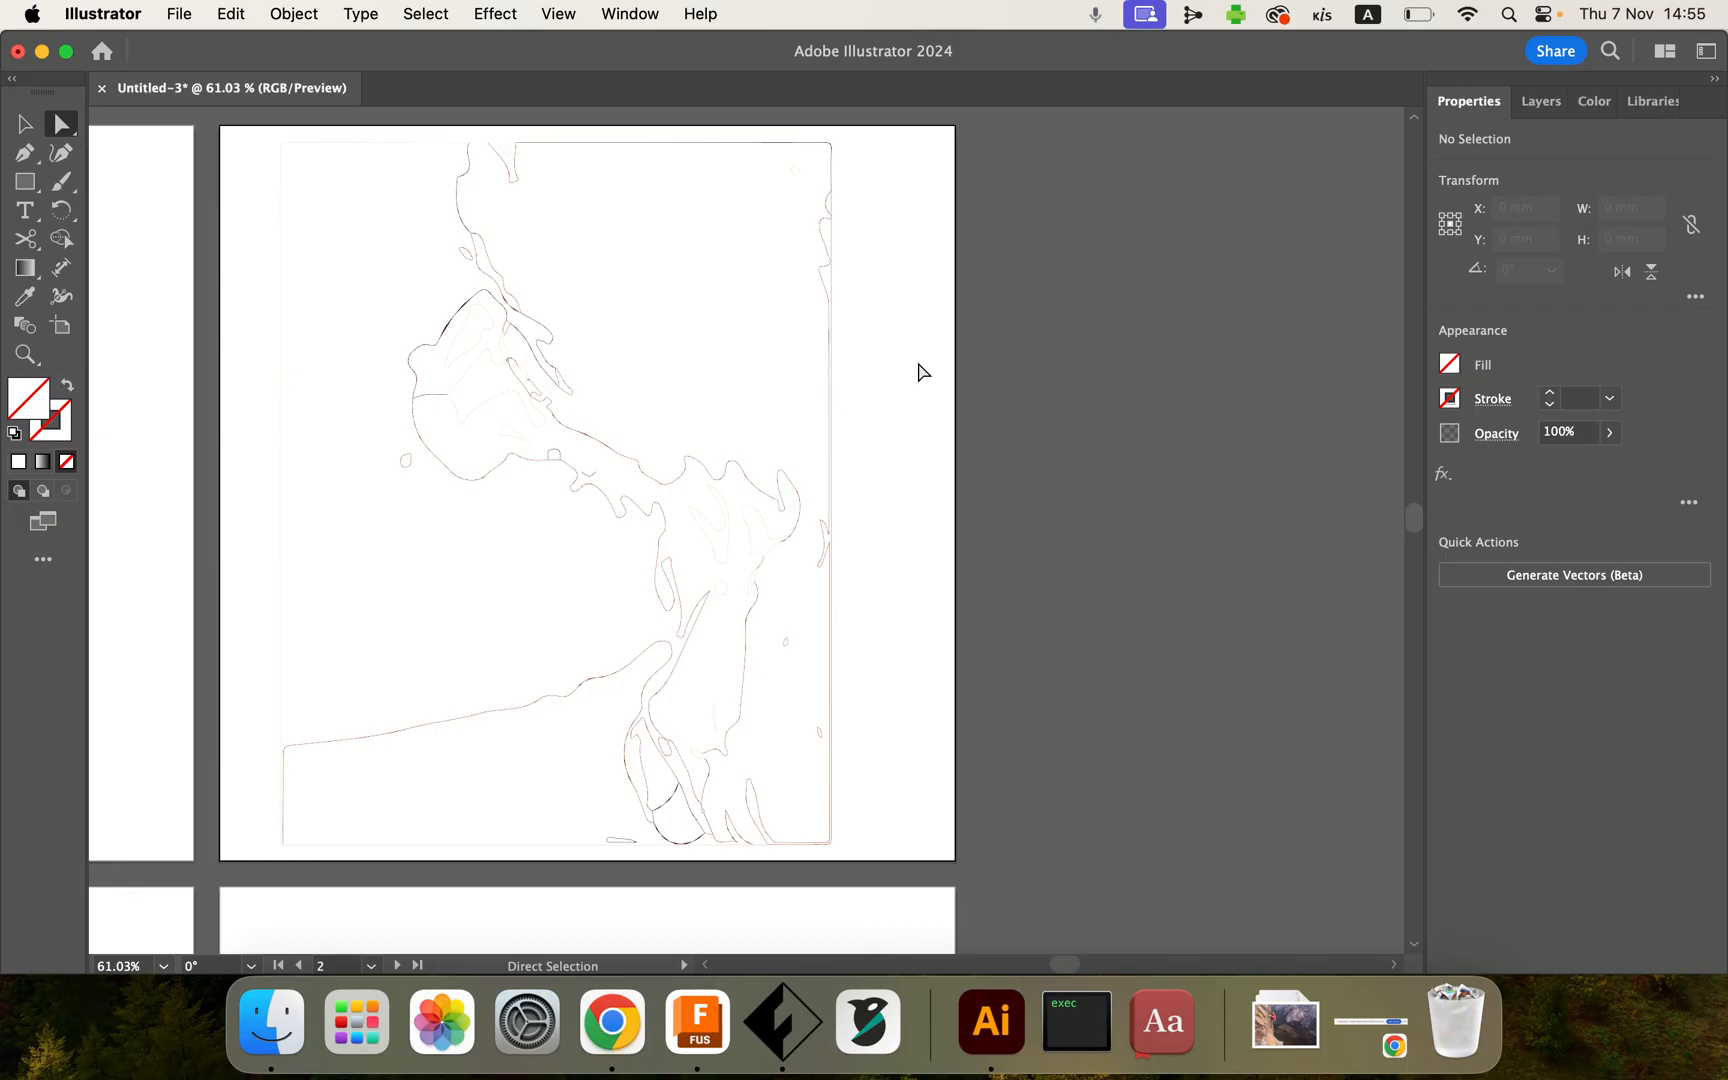
{"action": "left_click", "coordinate": [1535, 112]}
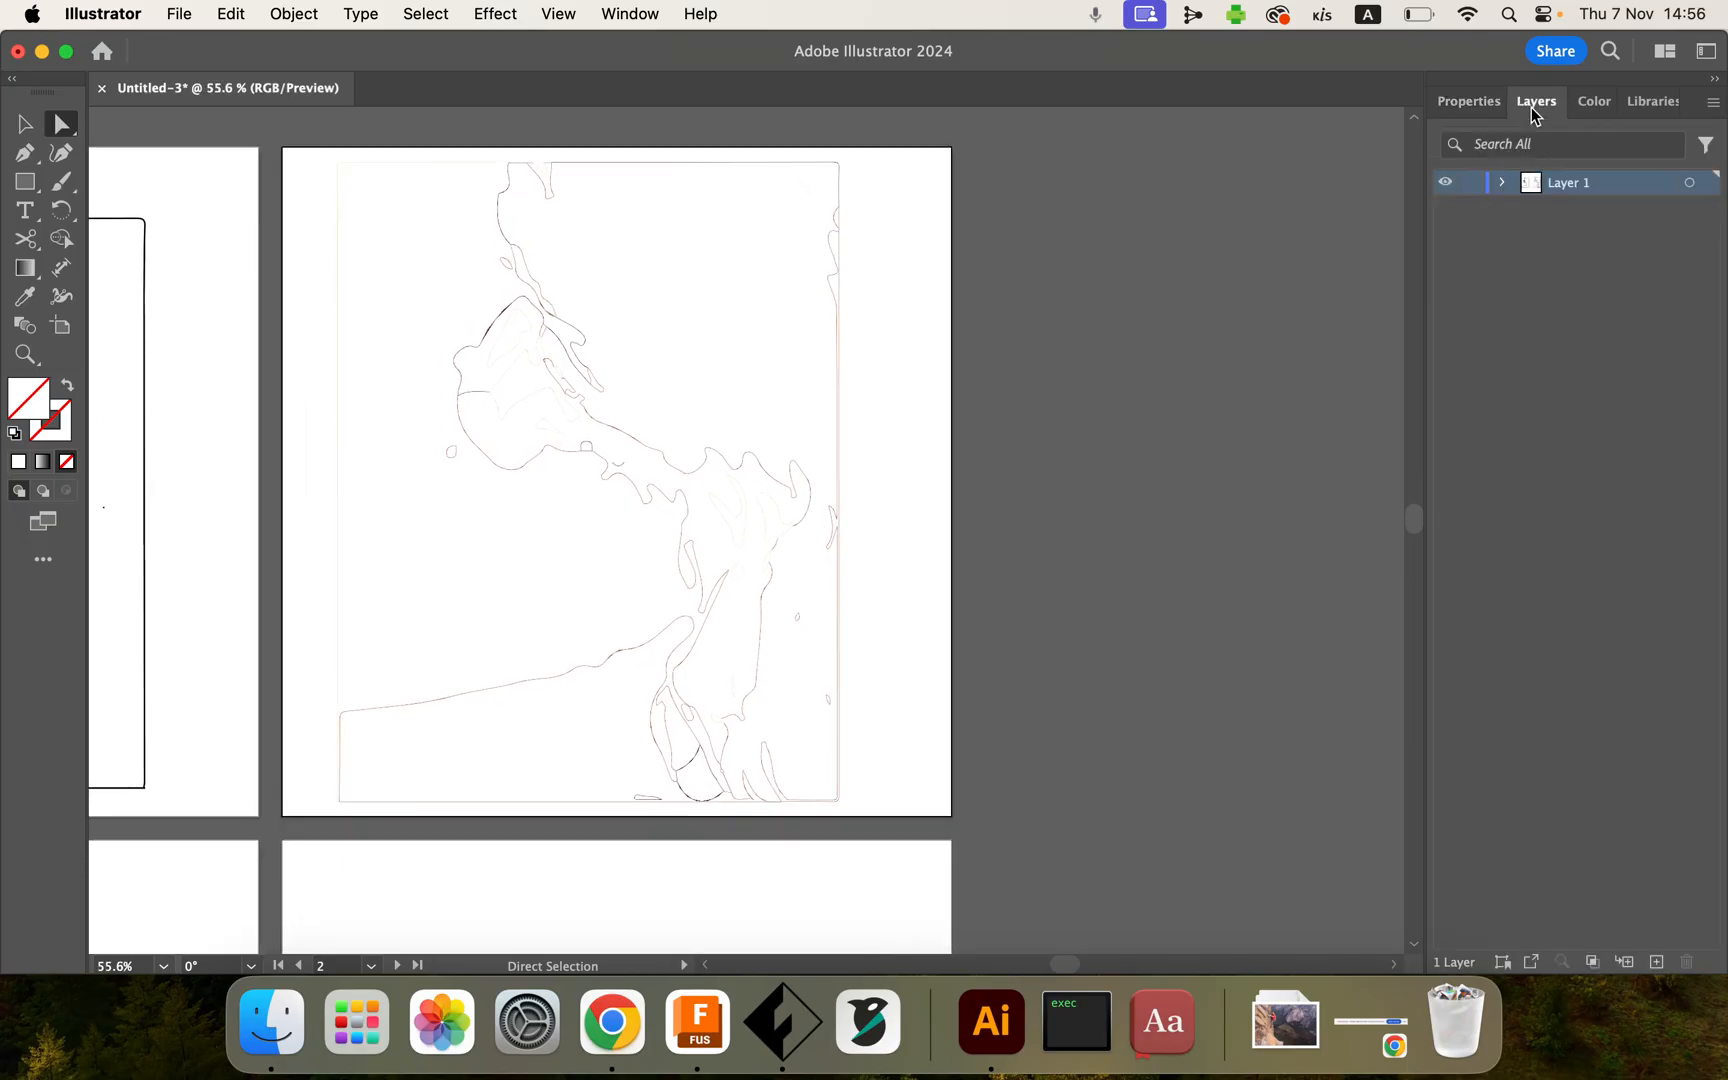
{"action": "left_click", "coordinate": [1468, 104]}
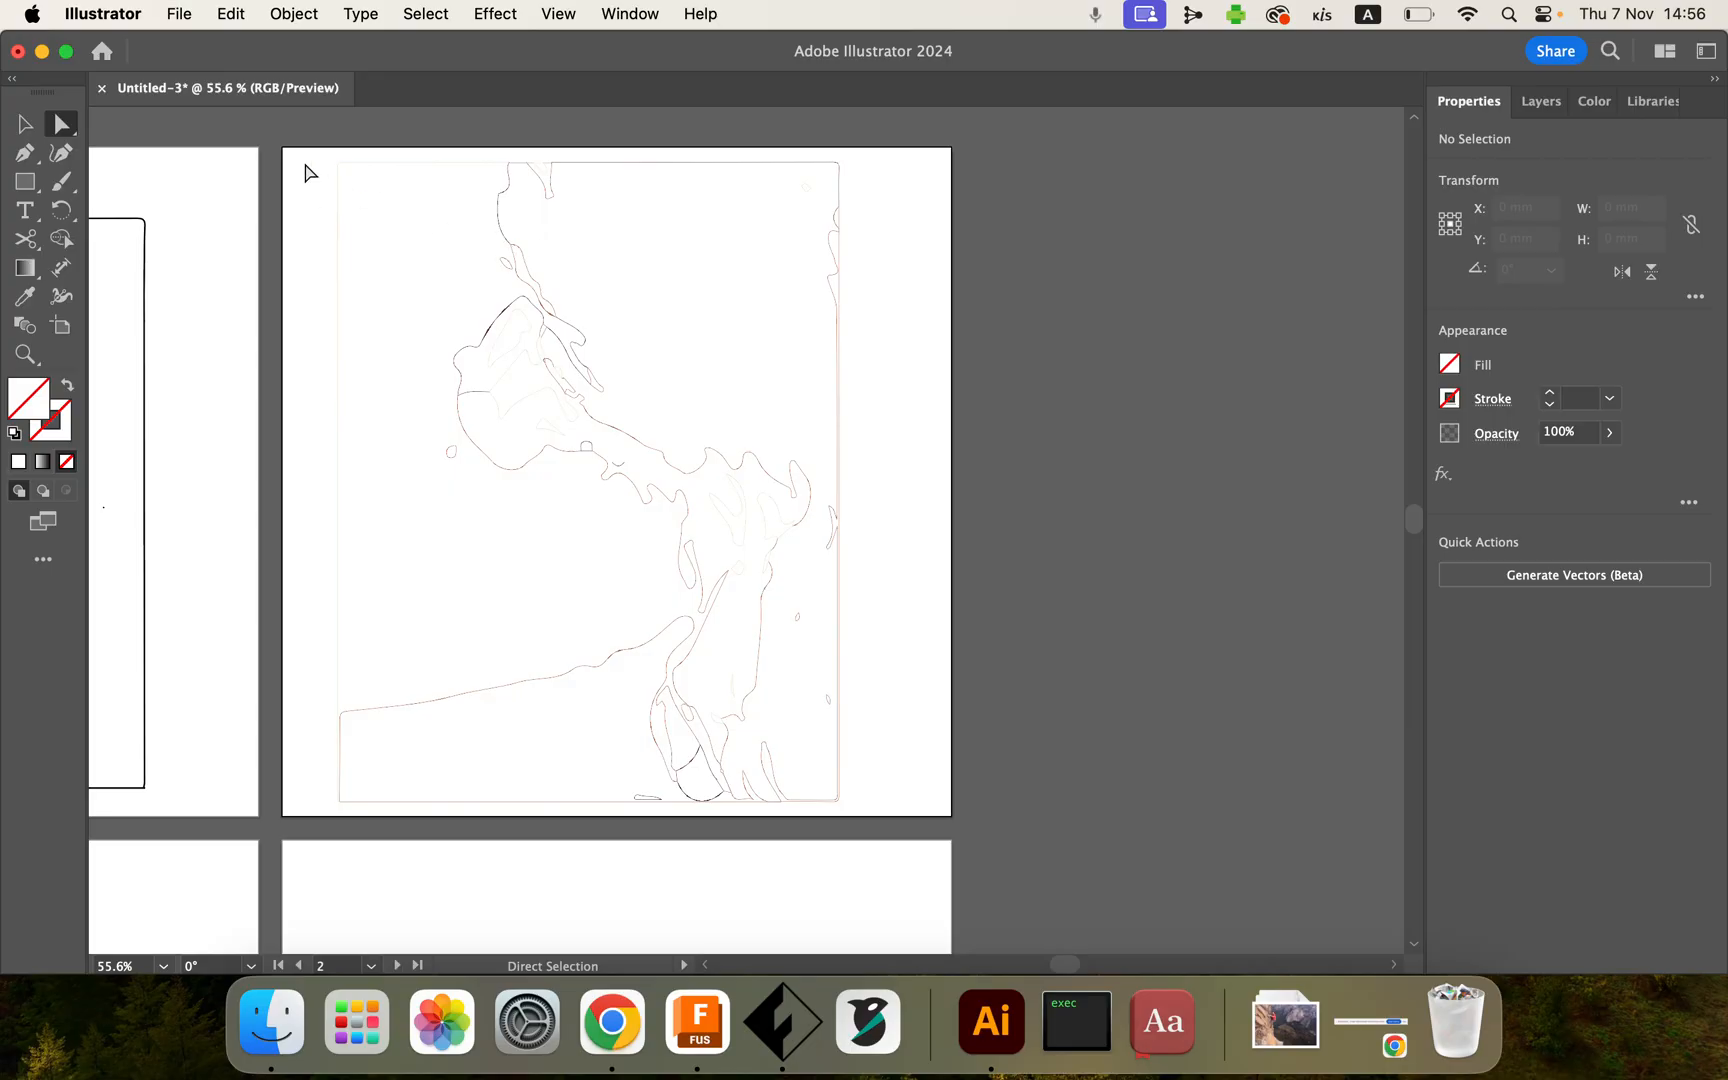
{"action": "mouse_move", "coordinate": [314, 152]}
{"action": "left_mouse_down"}
{"action": "mouse_move", "coordinate": [484, 520]}
{"action": "mouse_move", "coordinate": [756, 764]}
{"action": "mouse_move", "coordinate": [860, 816]}
{"action": "left_mouse_up"}
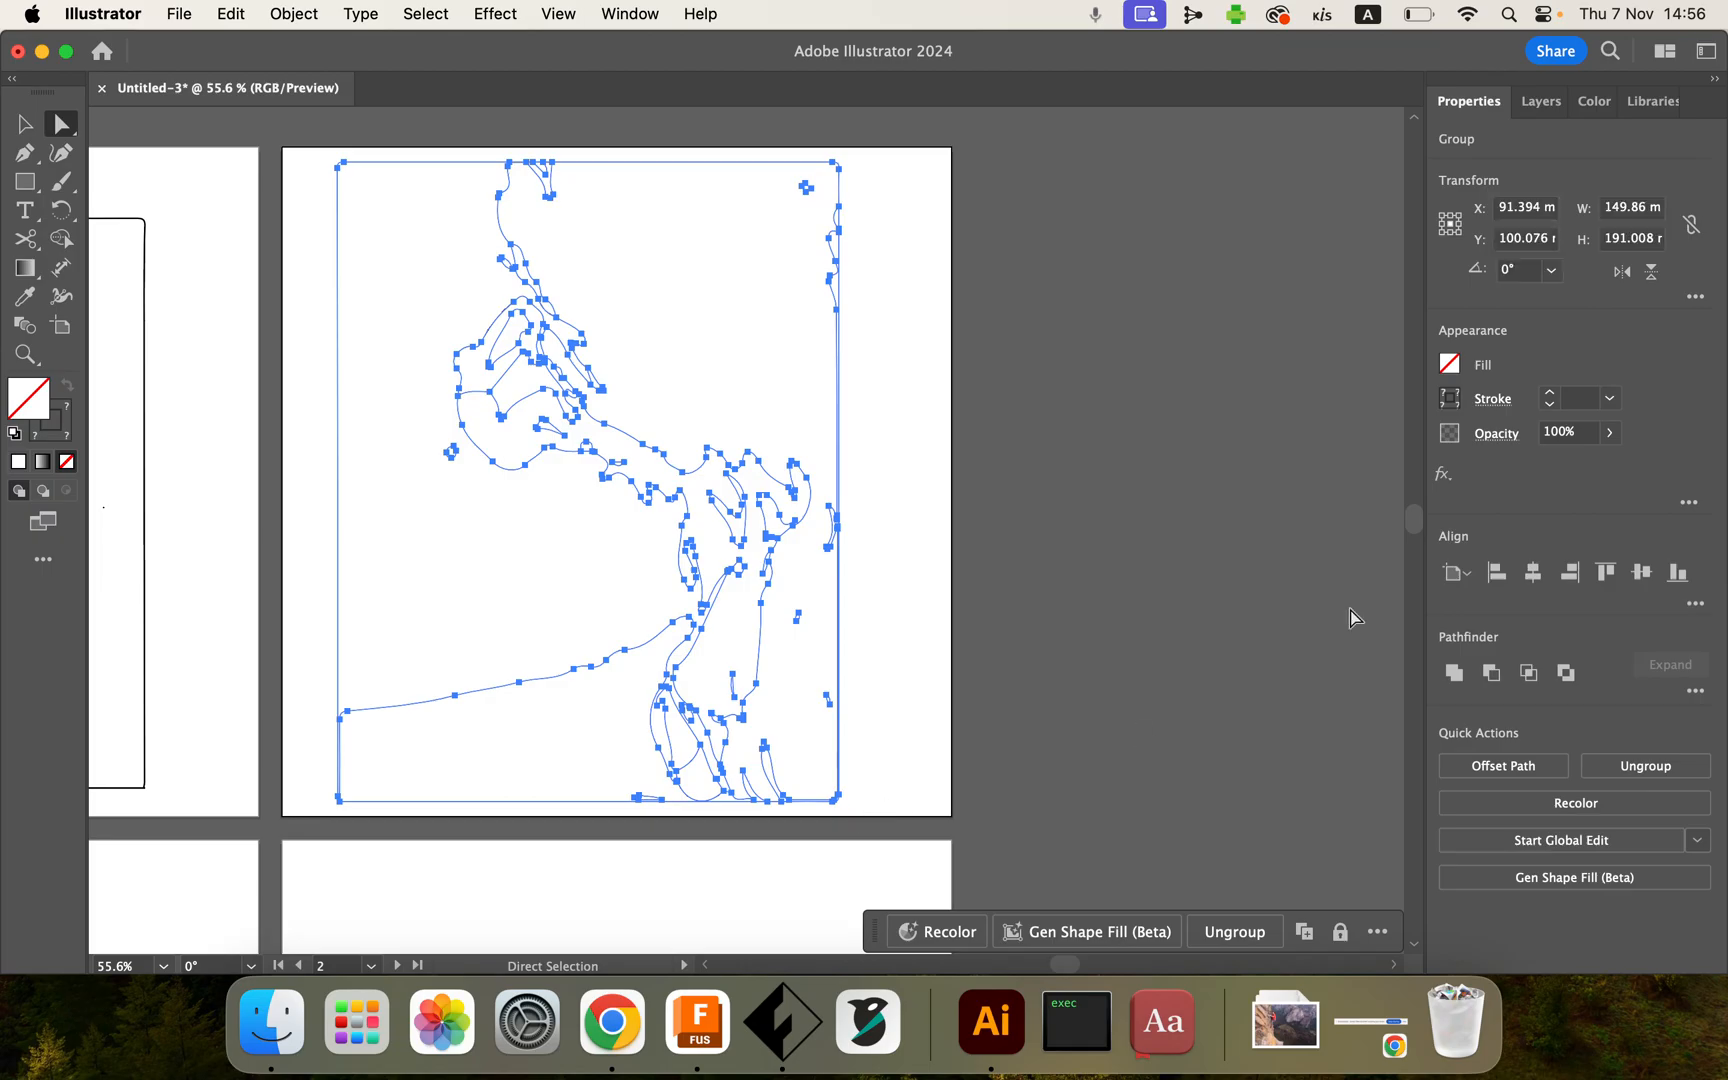
{"action": "left_click", "coordinate": [1450, 400]}
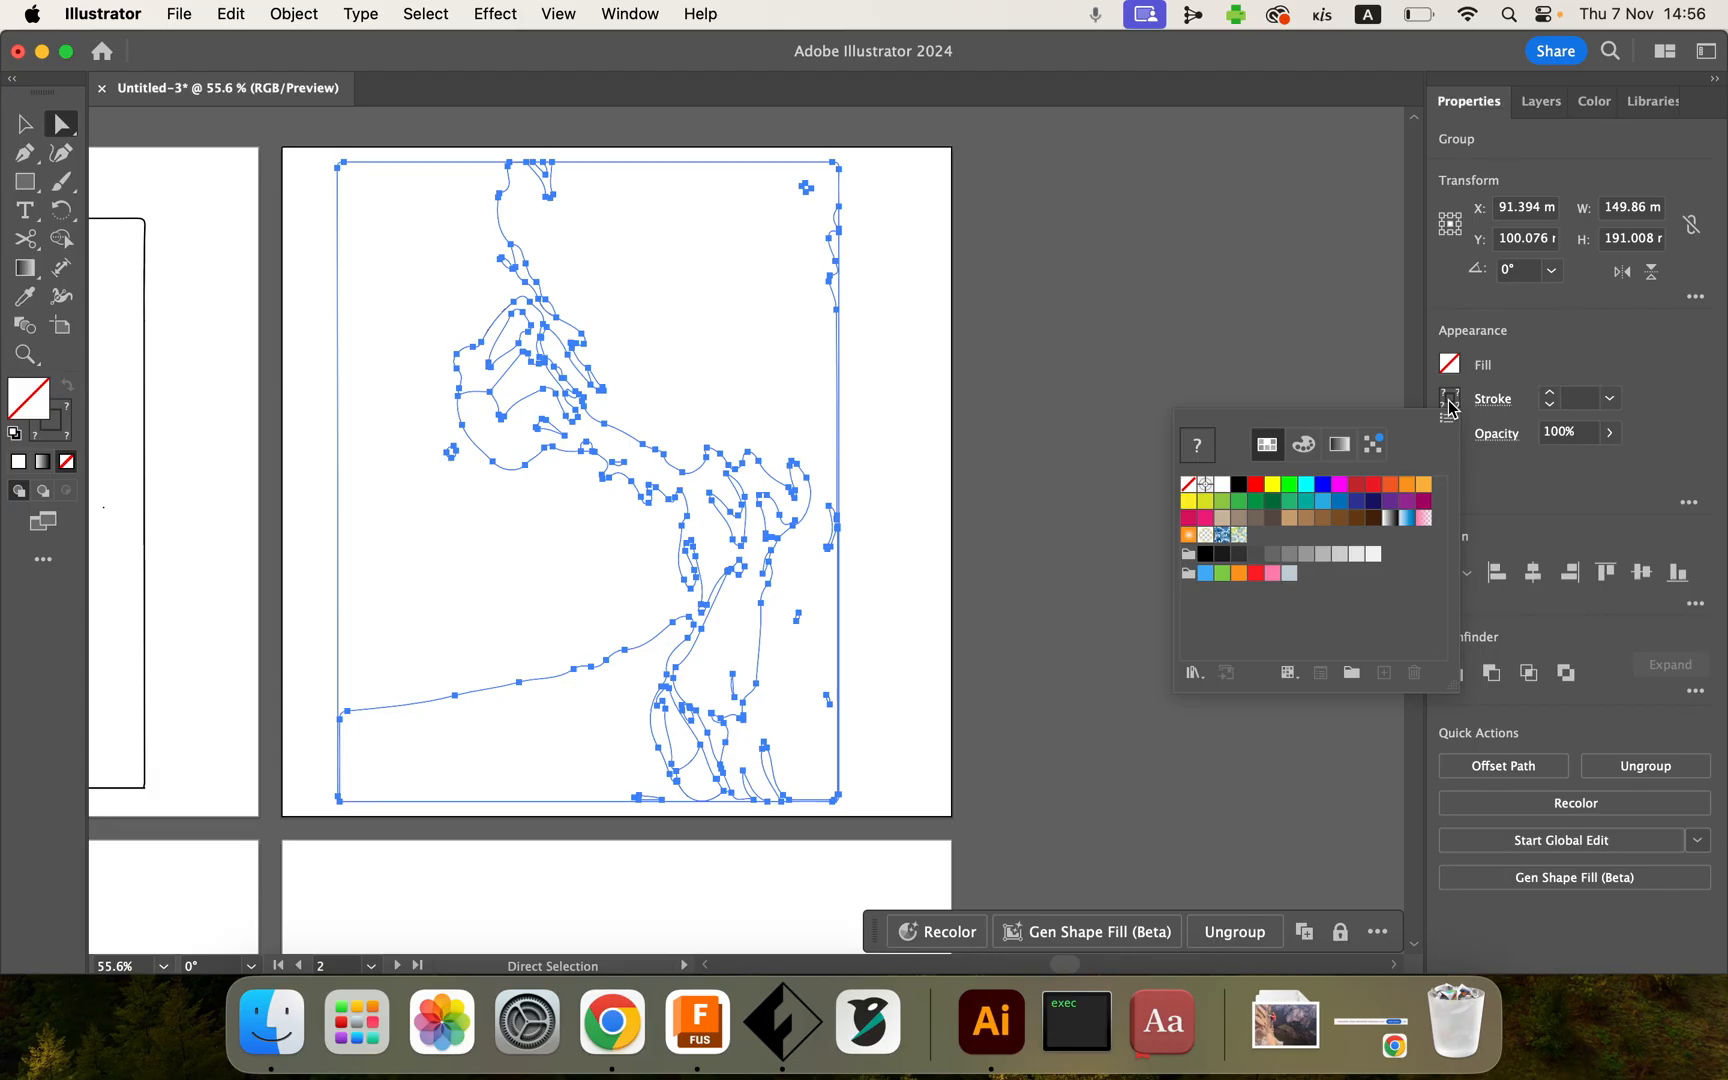
{"action": "left_click", "coordinate": [1239, 486]}
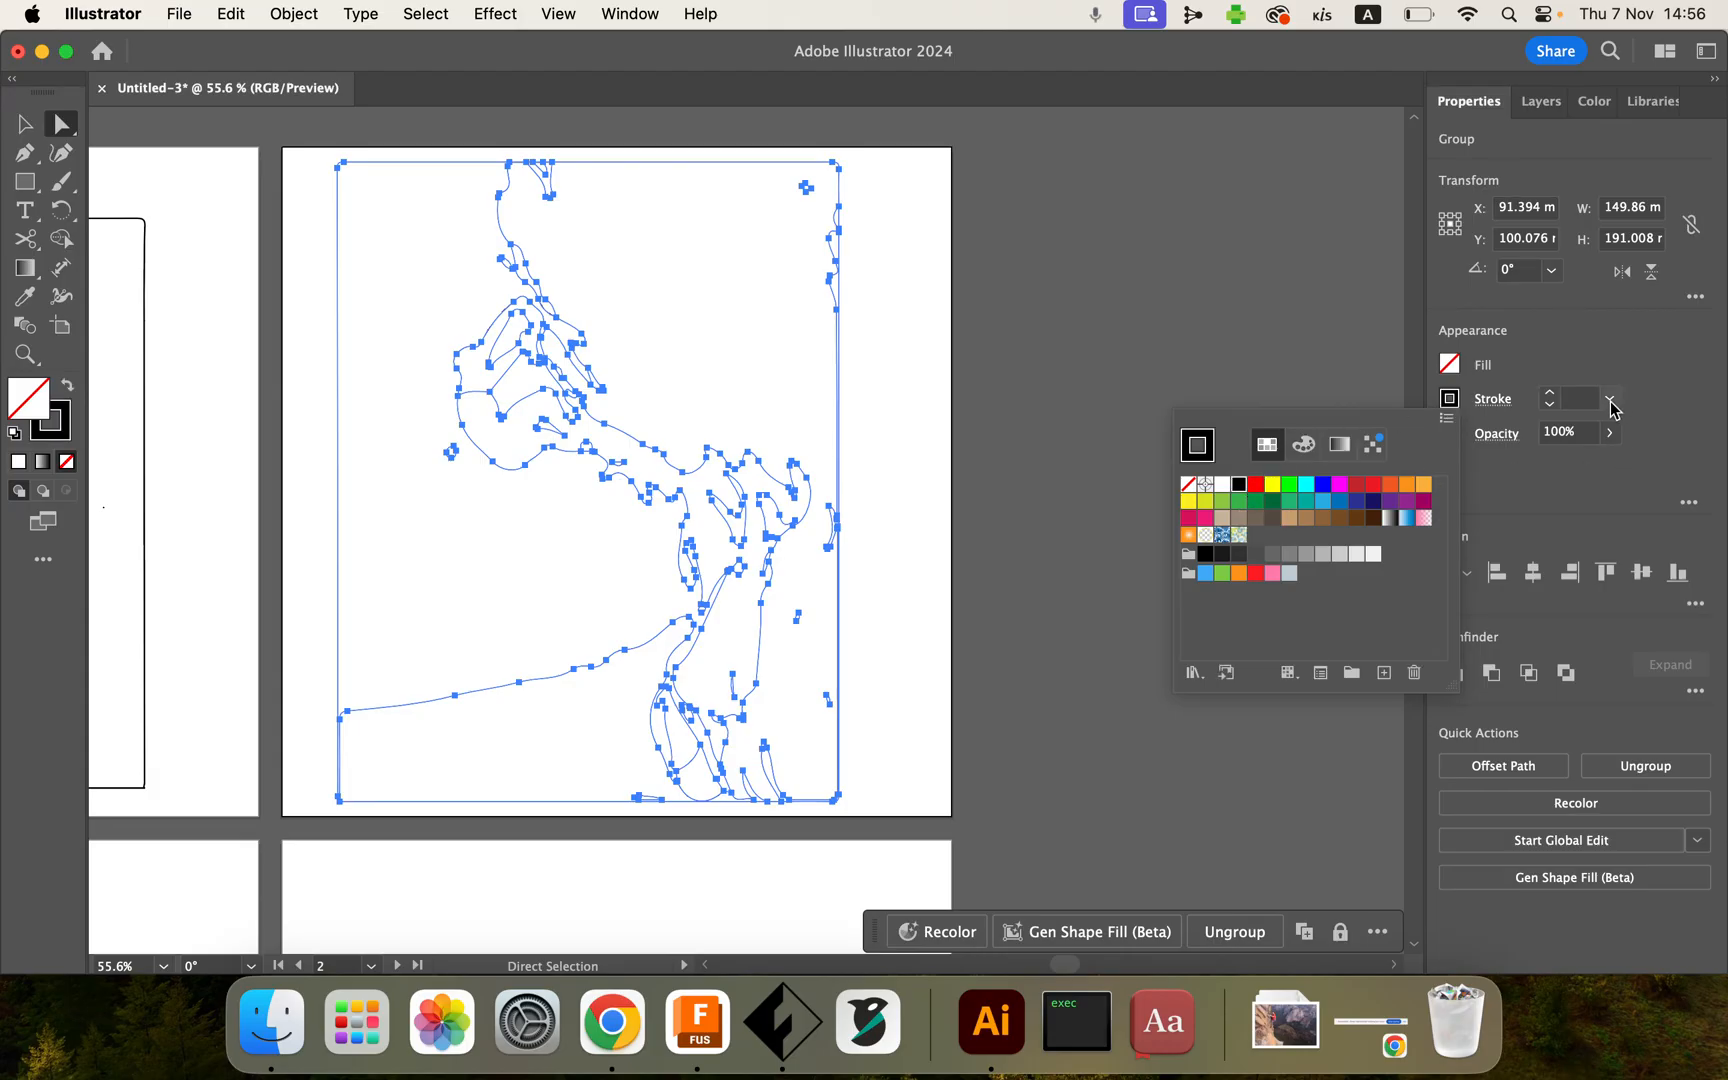
{"action": "left_click", "coordinate": [1611, 401]}
{"action": "left_click", "coordinate": [1611, 401]}
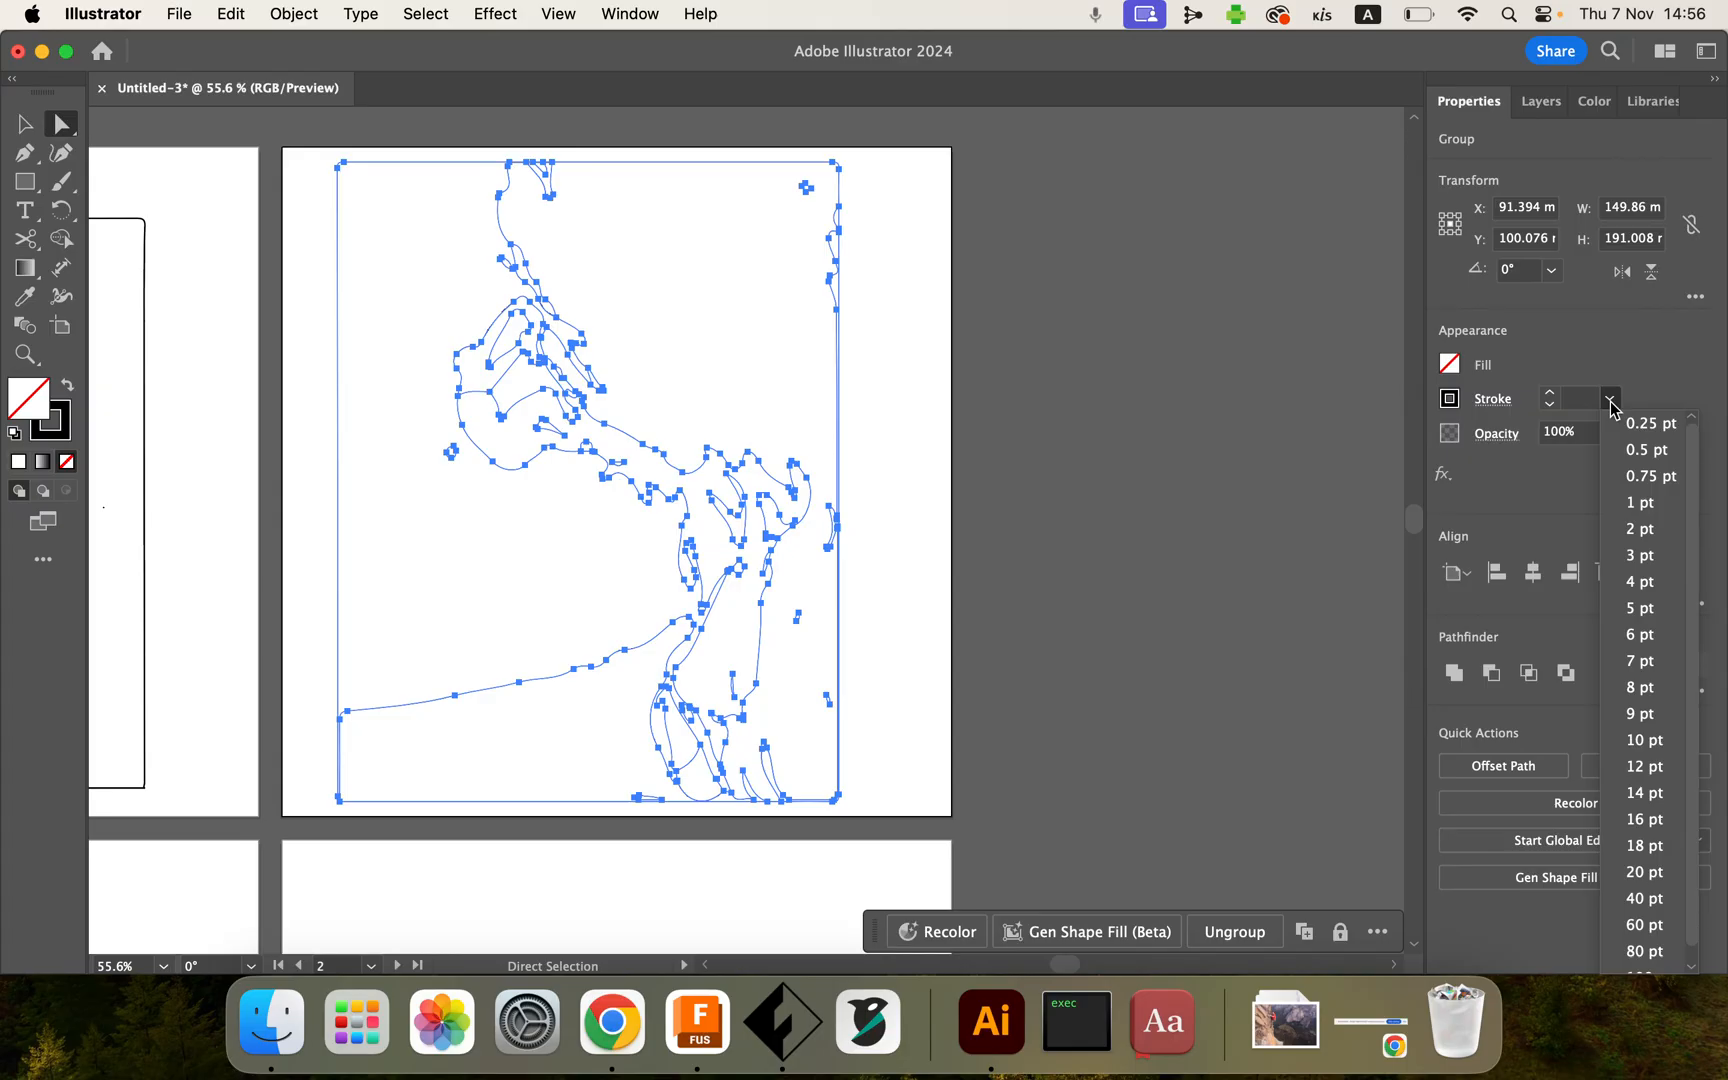
{"action": "left_click", "coordinate": [1636, 459]}
{"action": "left_click", "coordinate": [1297, 470]}
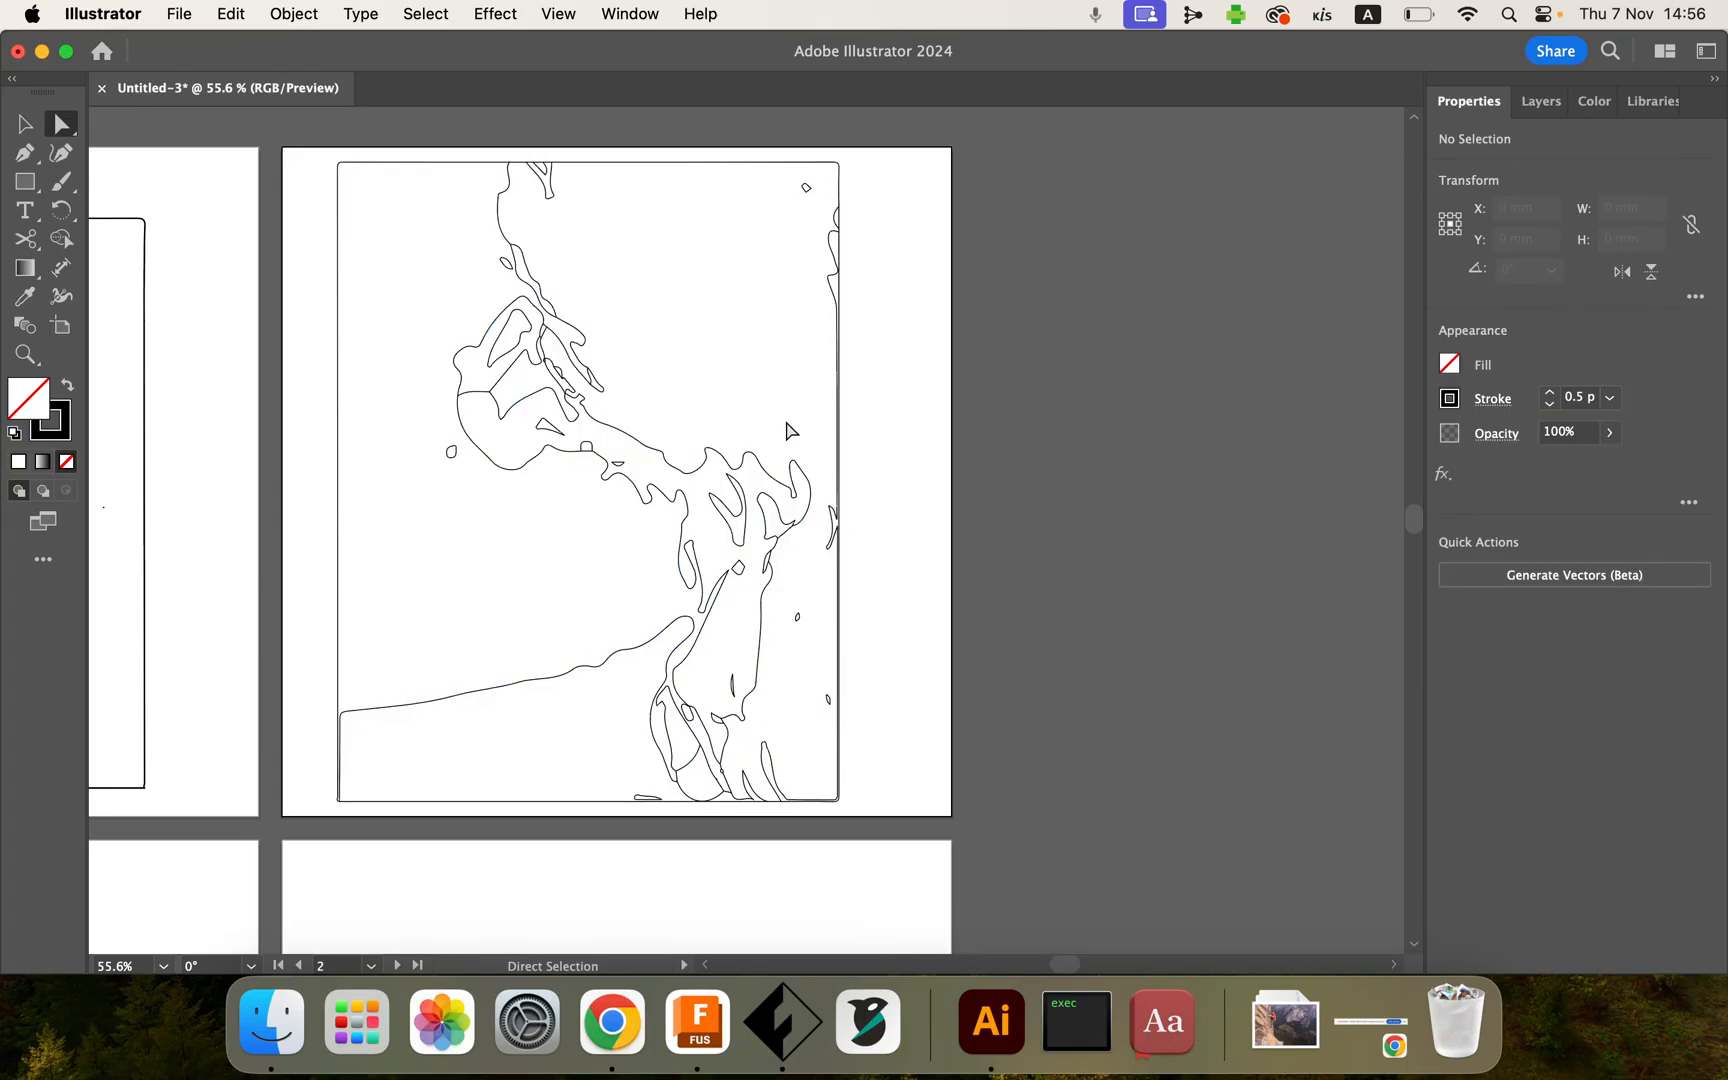
{"action": "scroll", "coordinate": [790, 420], "scroll_direction": "up", "scroll_amount": 3}
{"action": "scroll", "coordinate": [817, 410], "scroll_direction": "up", "scroll_amount": 3}
{"action": "scroll", "coordinate": [817, 410], "scroll_direction": "left", "scroll_amount": 3}
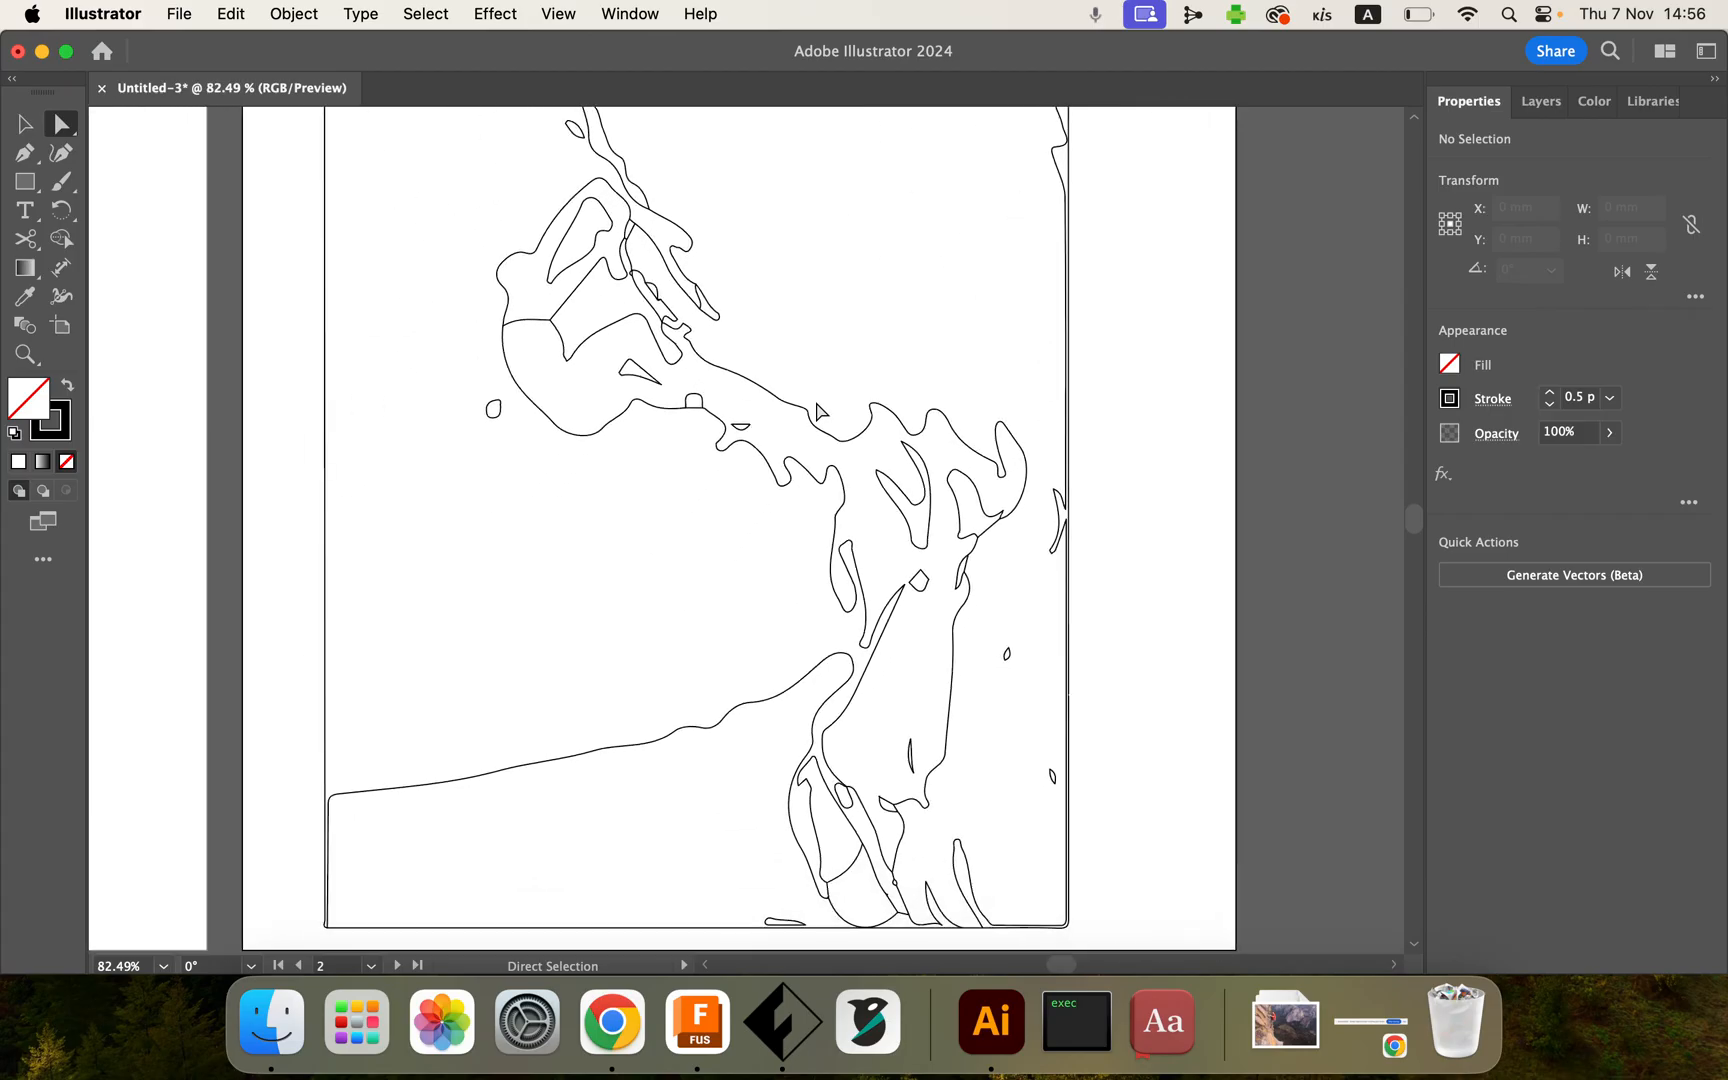
Step: Select all the outline paths and use the Shape Builder to merge background regions around the climber
{"action": "scroll", "coordinate": [817, 410], "scroll_direction": "up", "scroll_amount": 1}
{"action": "scroll", "coordinate": [817, 410], "scroll_direction": "left", "scroll_amount": 1}
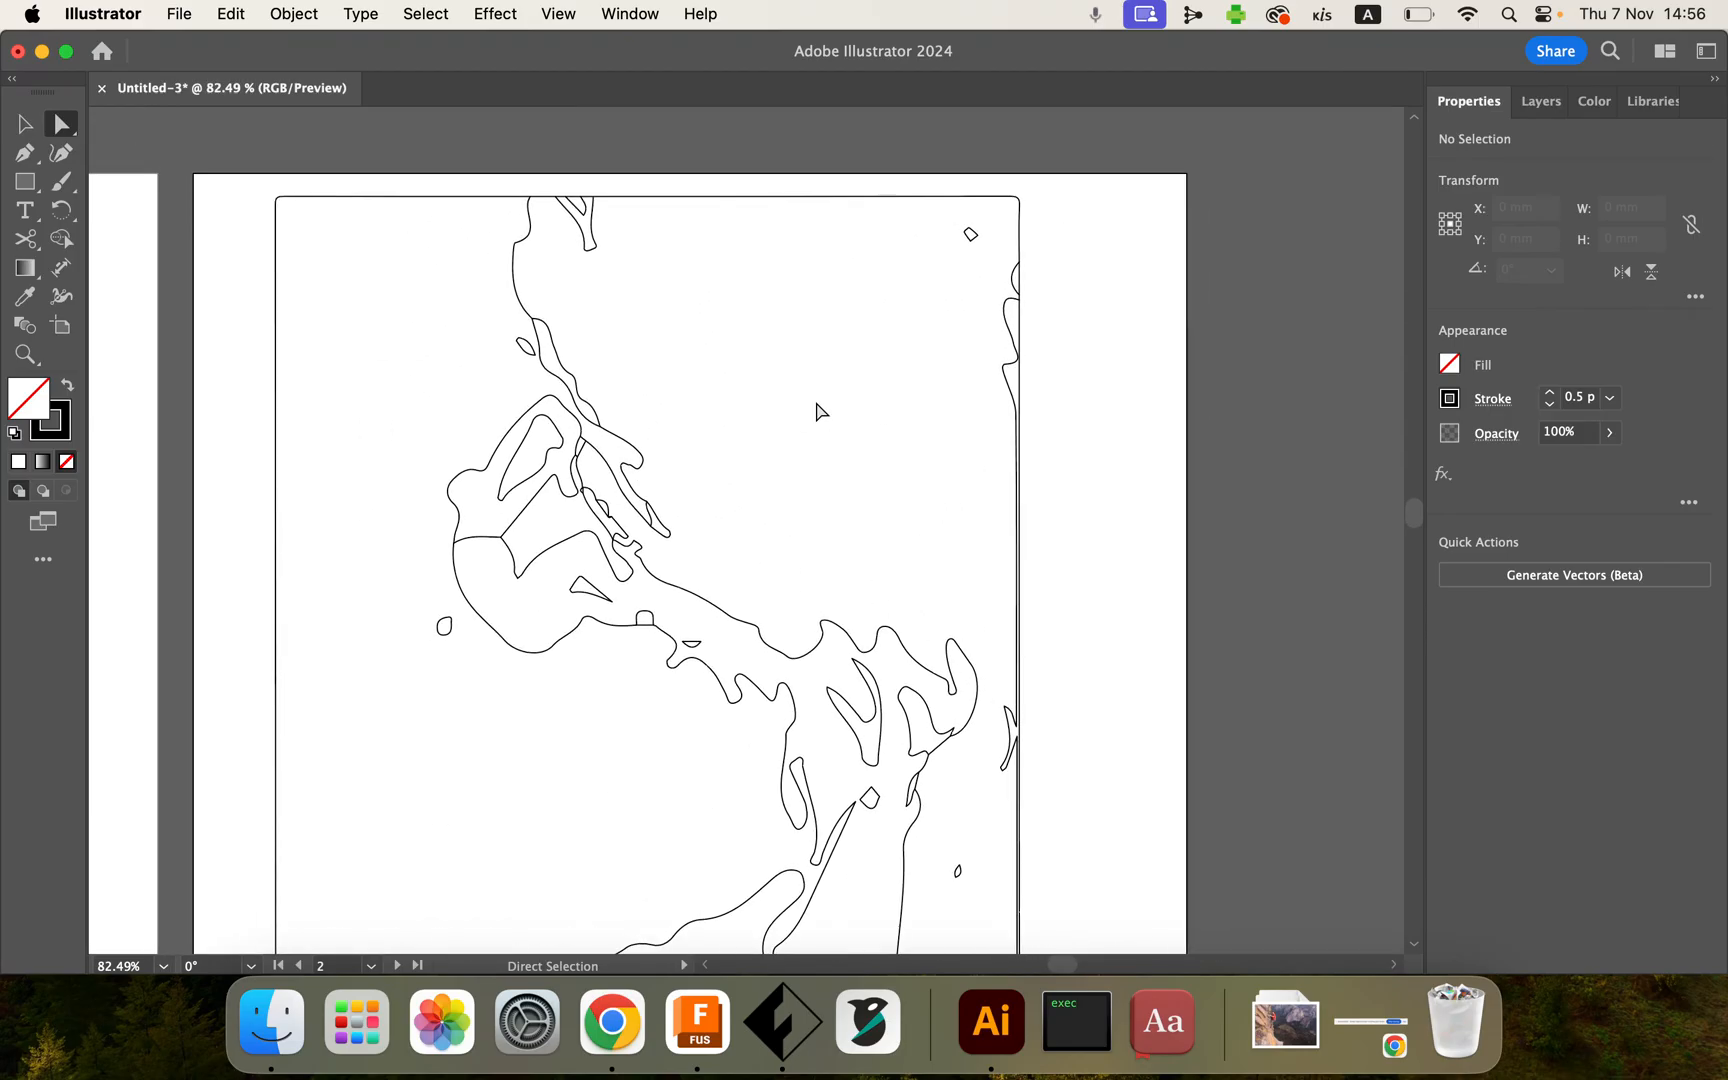
{"action": "scroll", "coordinate": [817, 411], "scroll_direction": "up", "scroll_amount": 2}
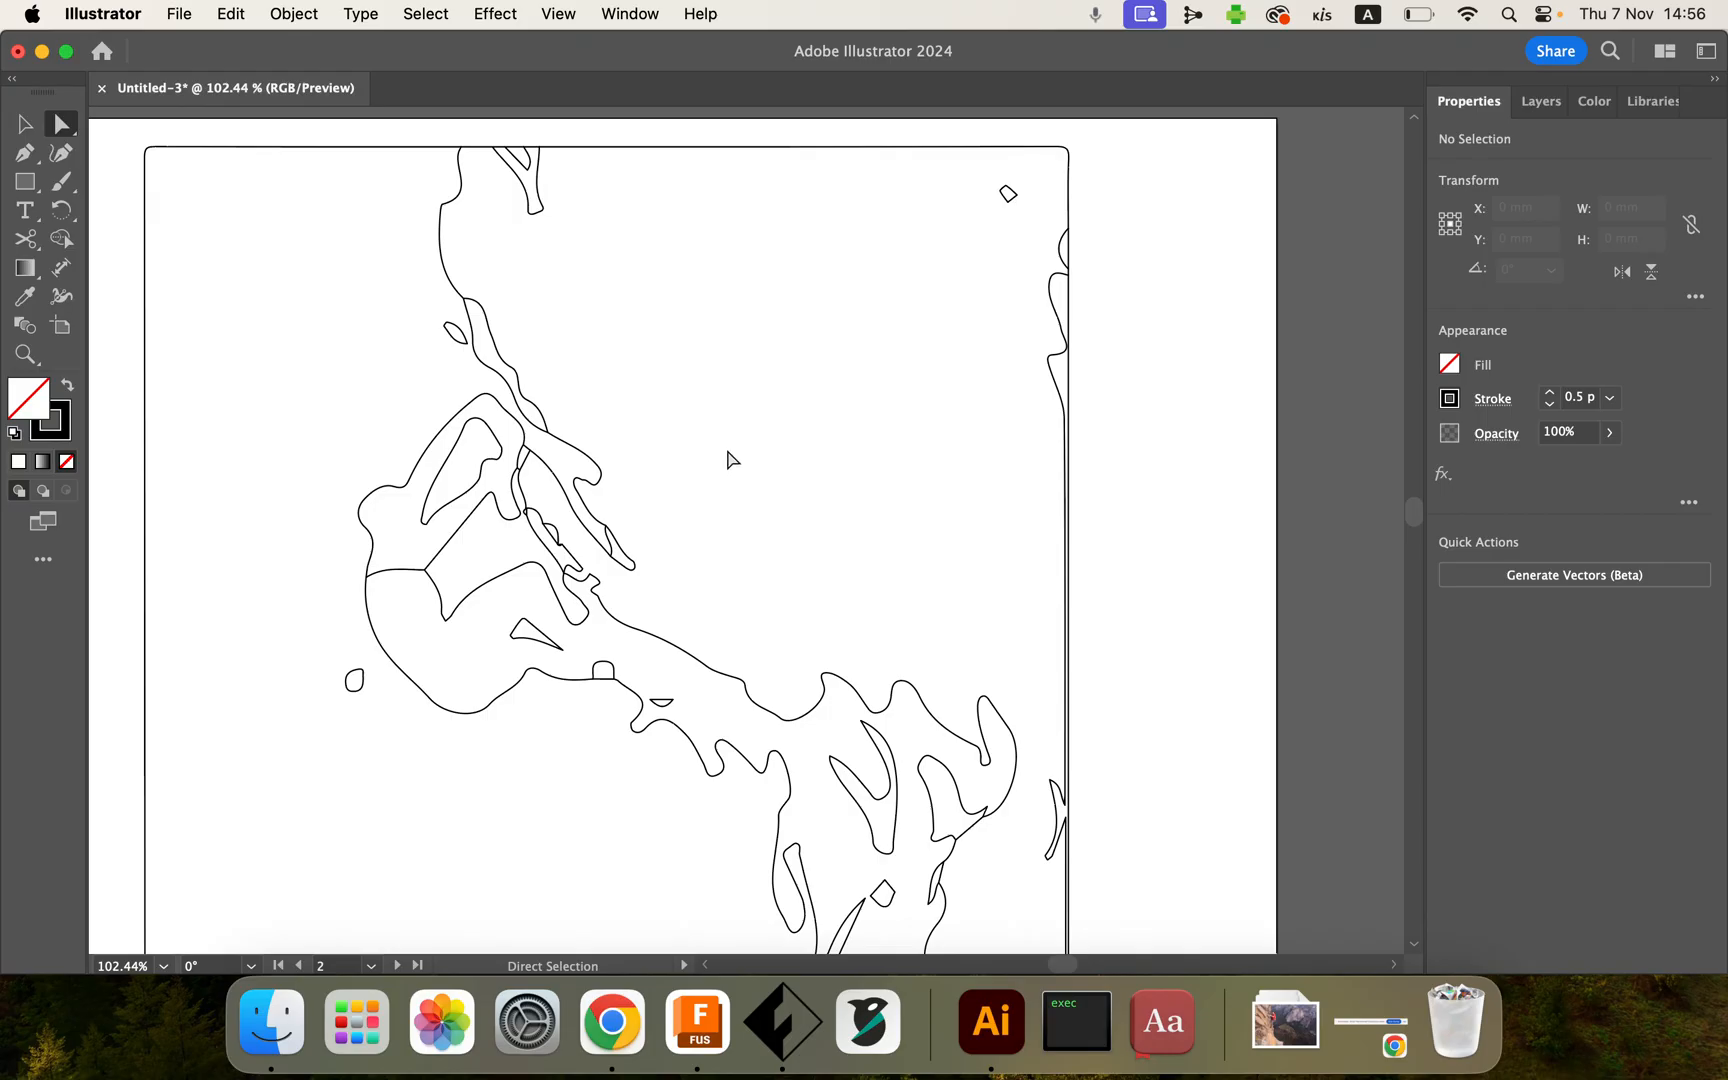
{"action": "scroll", "coordinate": [731, 460], "scroll_direction": "down", "scroll_amount": 5}
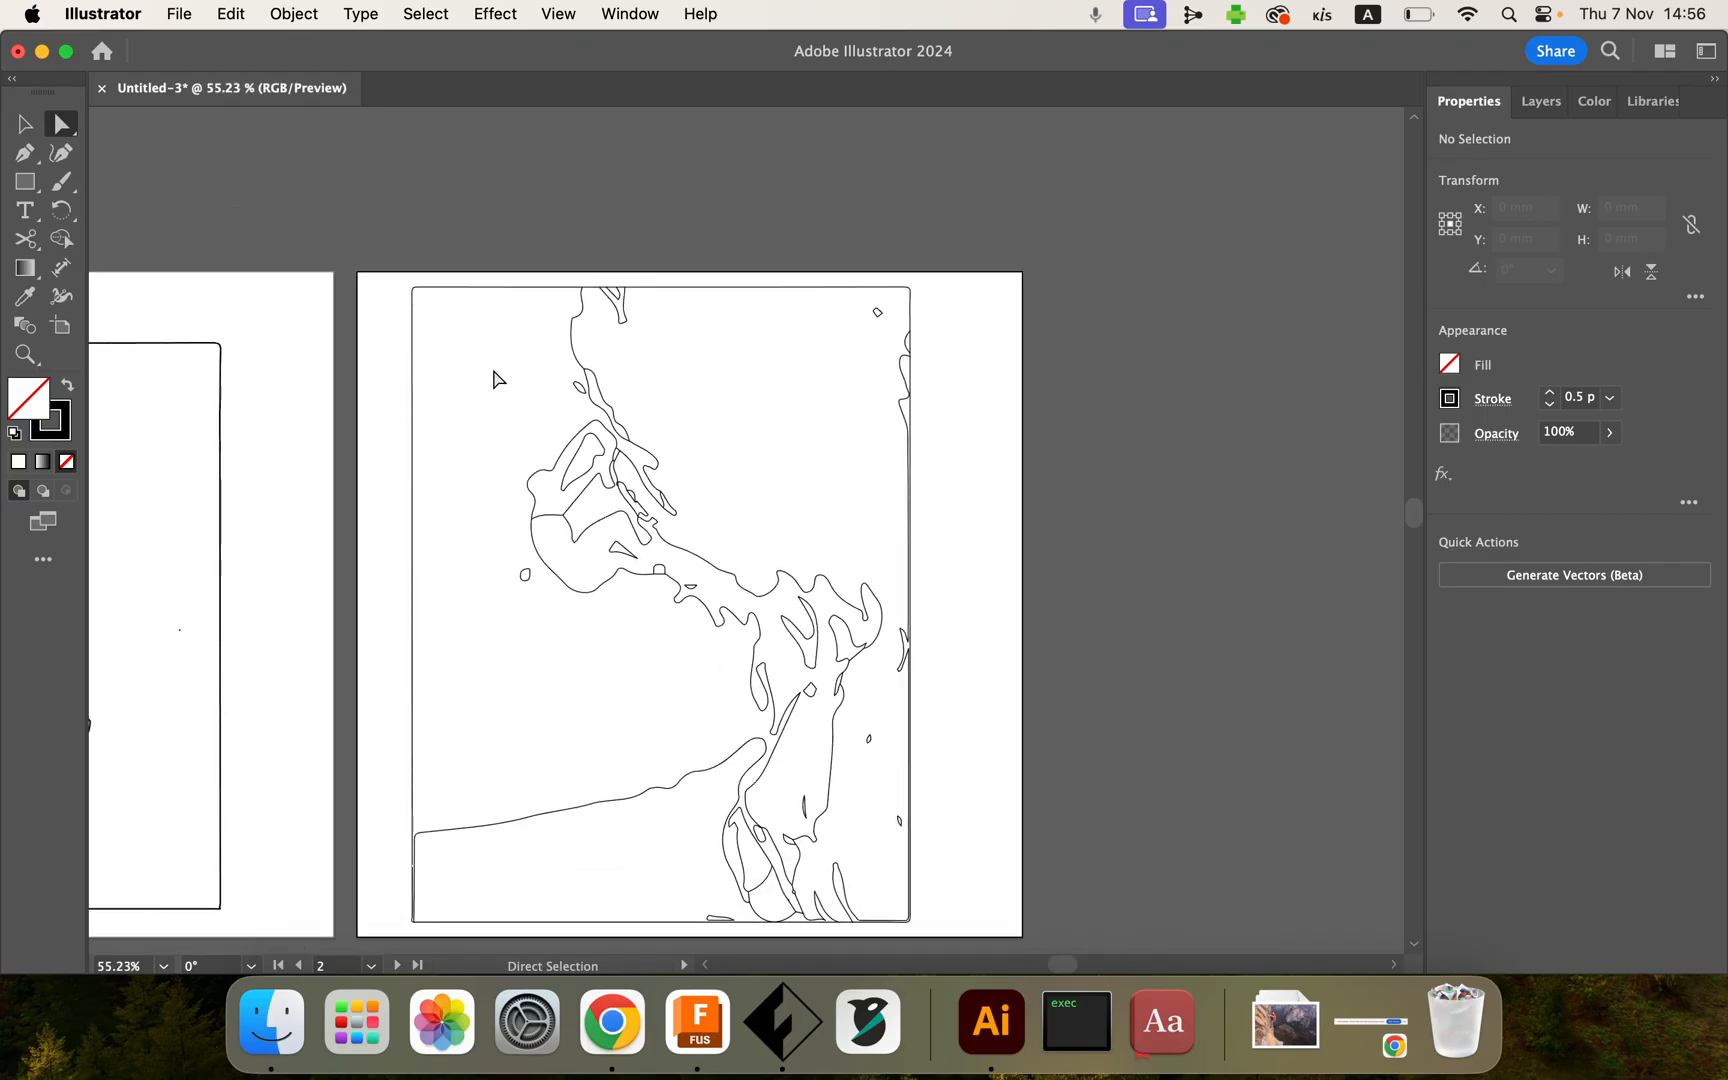
{"action": "scroll", "coordinate": [497, 375], "scroll_direction": "down", "scroll_amount": 1}
{"action": "mouse_move", "coordinate": [383, 246]}
{"action": "left_mouse_down"}
{"action": "mouse_move", "coordinate": [567, 648]}
{"action": "mouse_move", "coordinate": [966, 915]}
{"action": "left_mouse_up"}
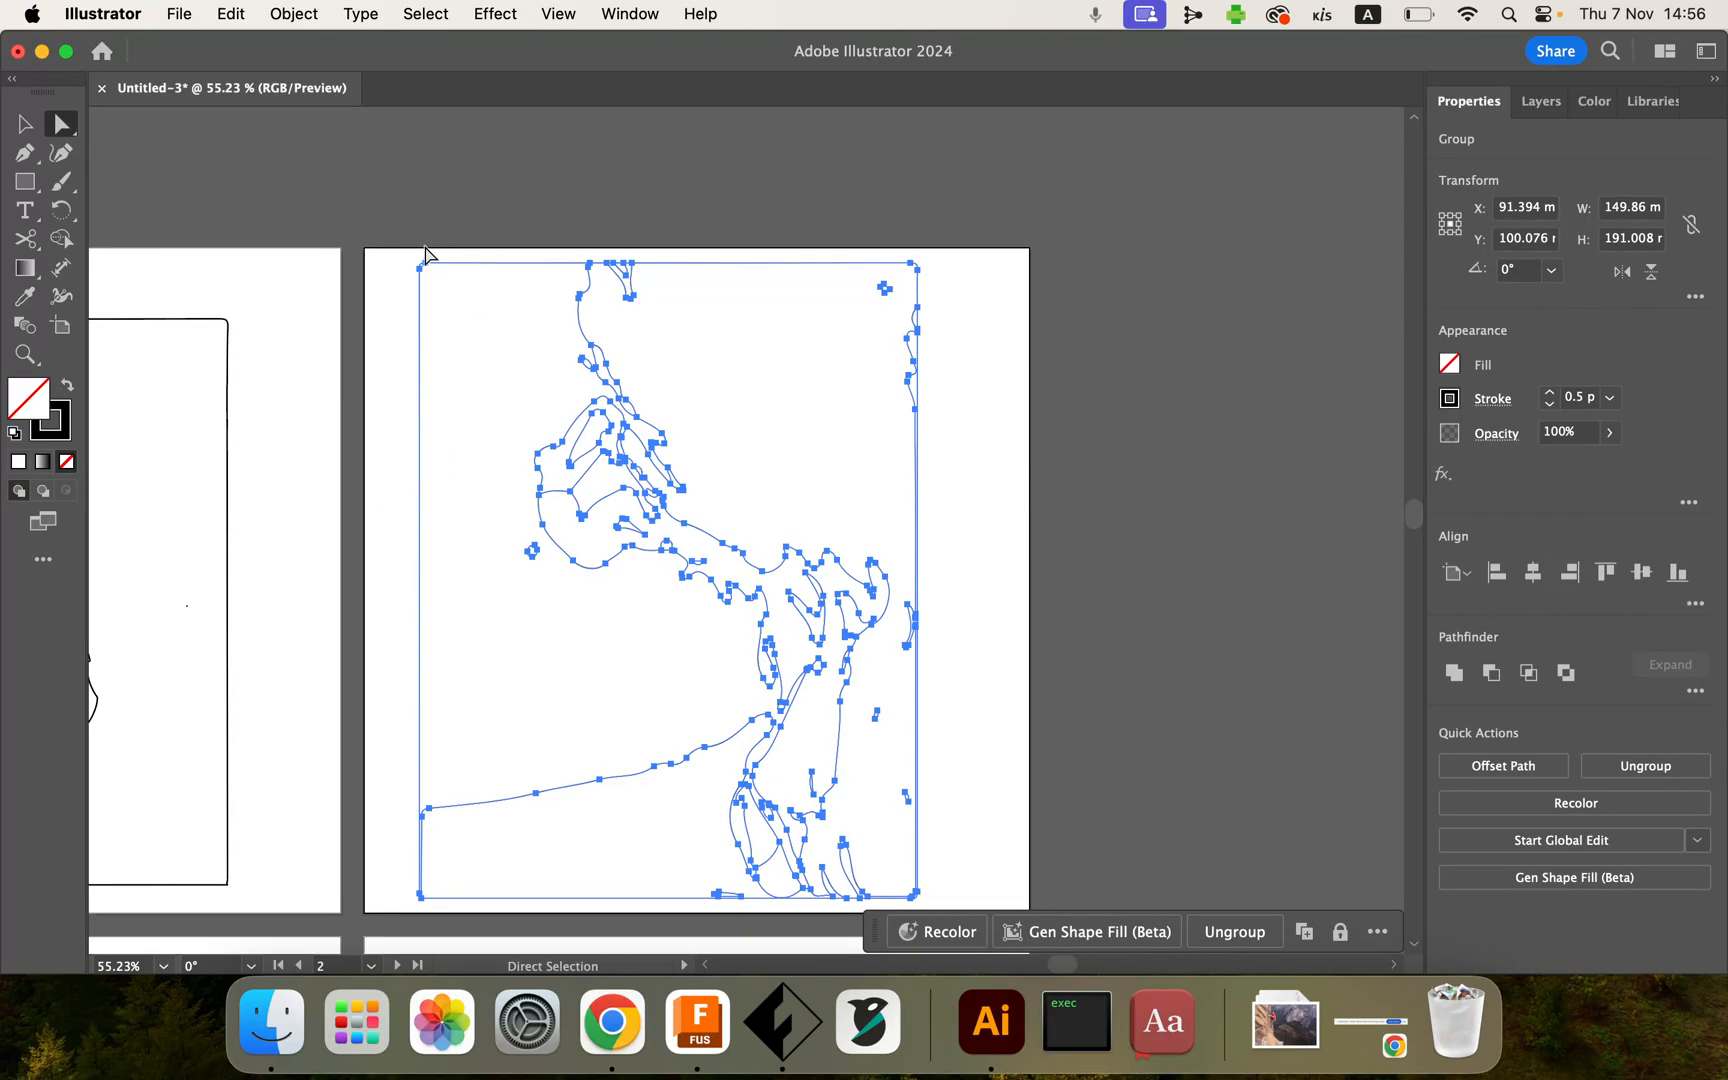
{"action": "left_click", "coordinate": [62, 240]}
{"action": "left_click_drag", "start_coordinate": [578, 545], "coordinate": [555, 491]}
{"action": "left_click_drag", "start_coordinate": [737, 400], "coordinate": [632, 282]}
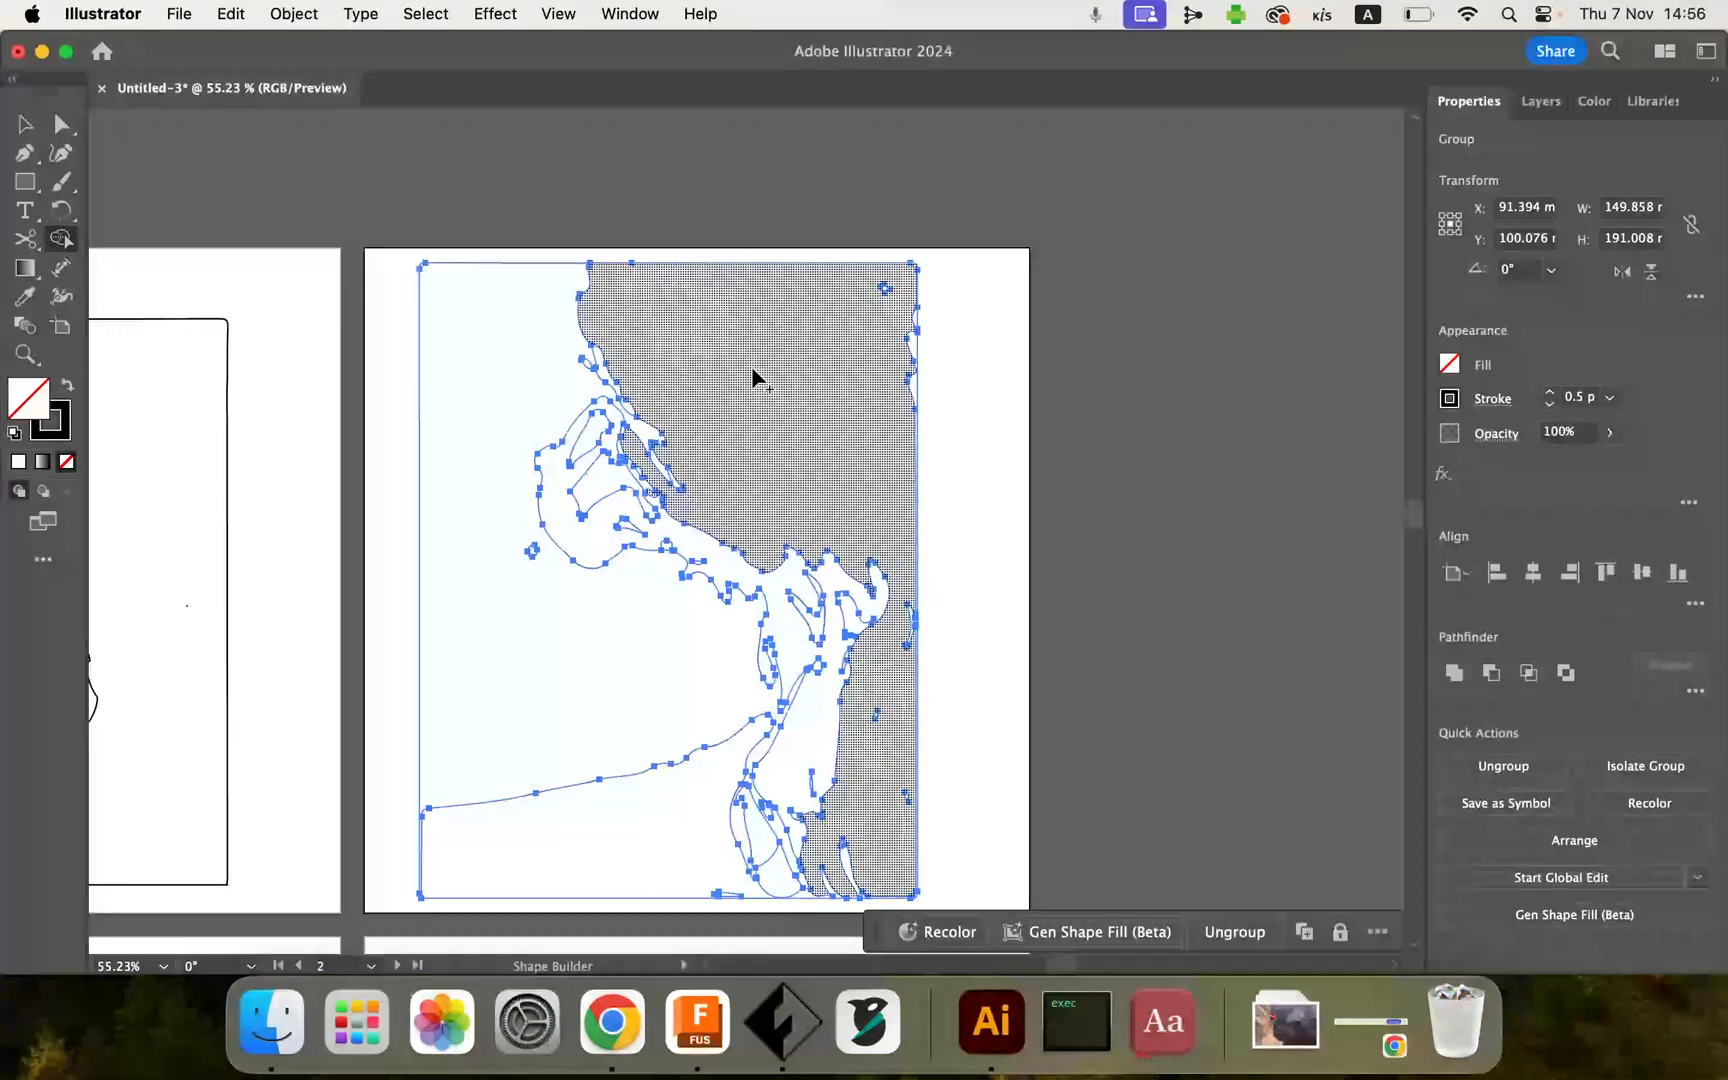
{"action": "left_click_drag", "start_coordinate": [757, 383], "coordinate": [600, 375]}
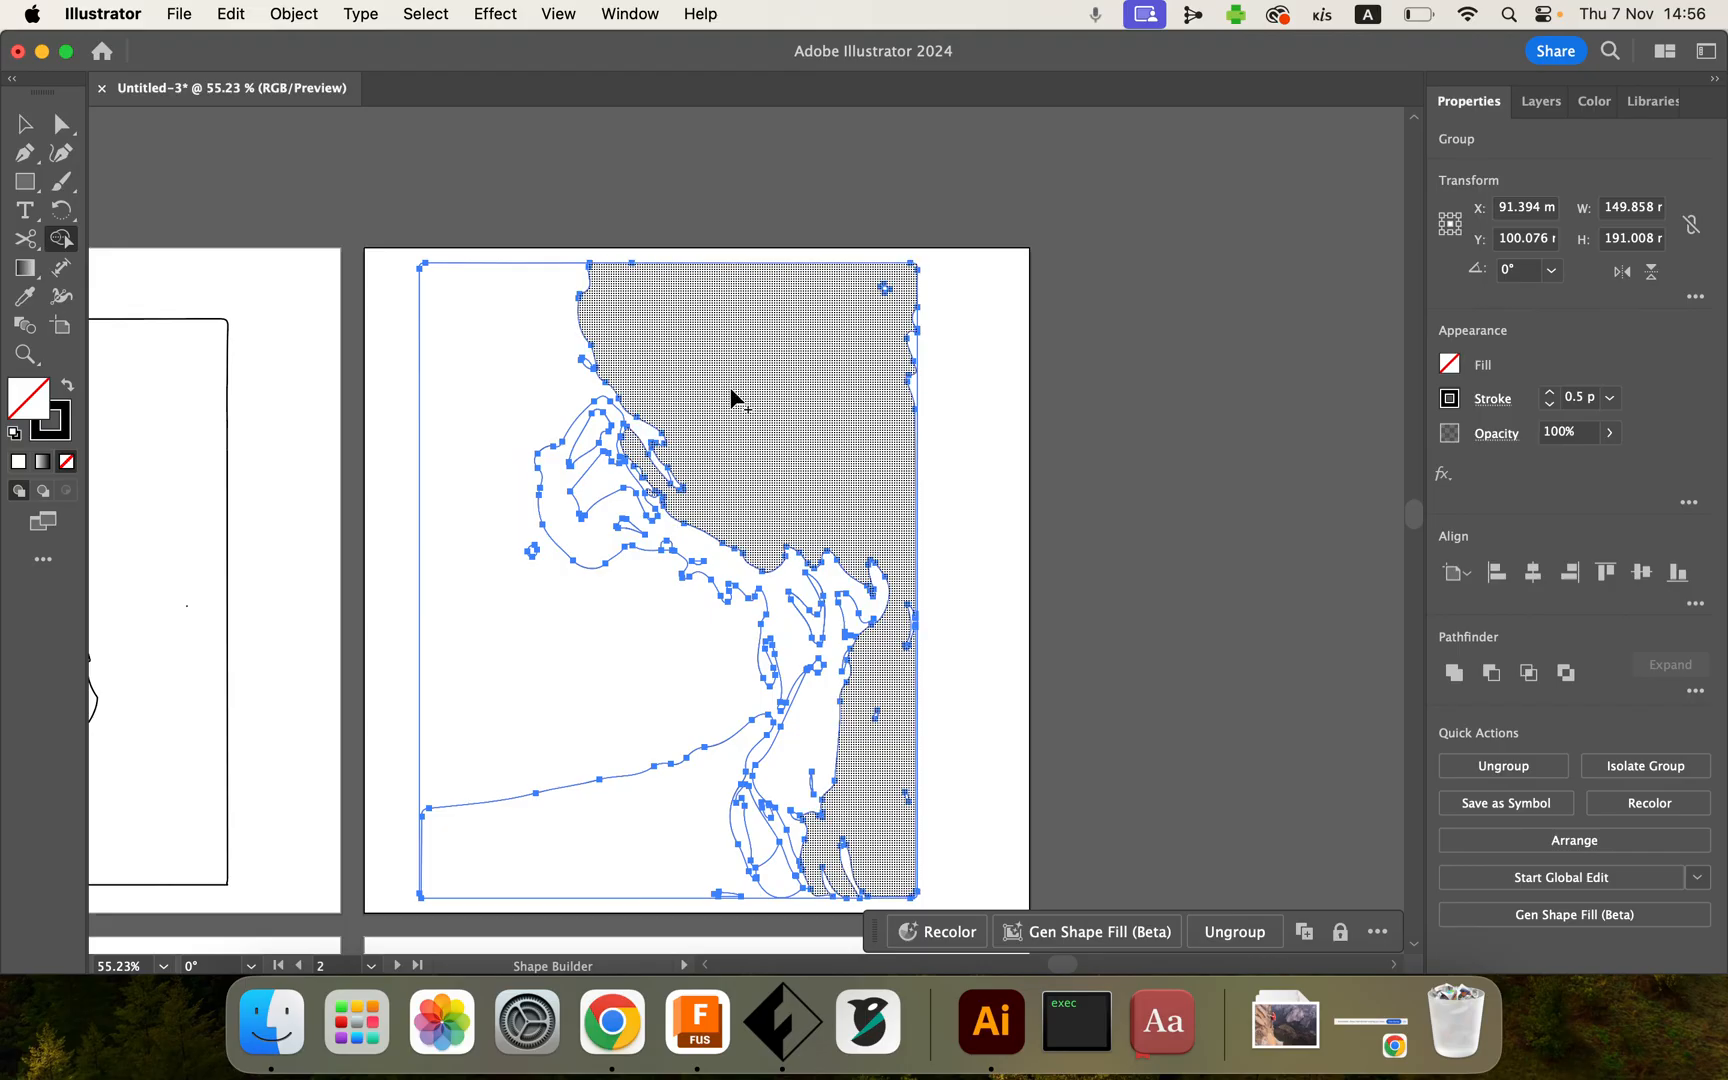
{"action": "mouse_move", "coordinate": [628, 862]}
{"action": "left_mouse_down"}
{"action": "mouse_move", "coordinate": [737, 833]}
{"action": "mouse_move", "coordinate": [666, 858]}
{"action": "left_mouse_up"}
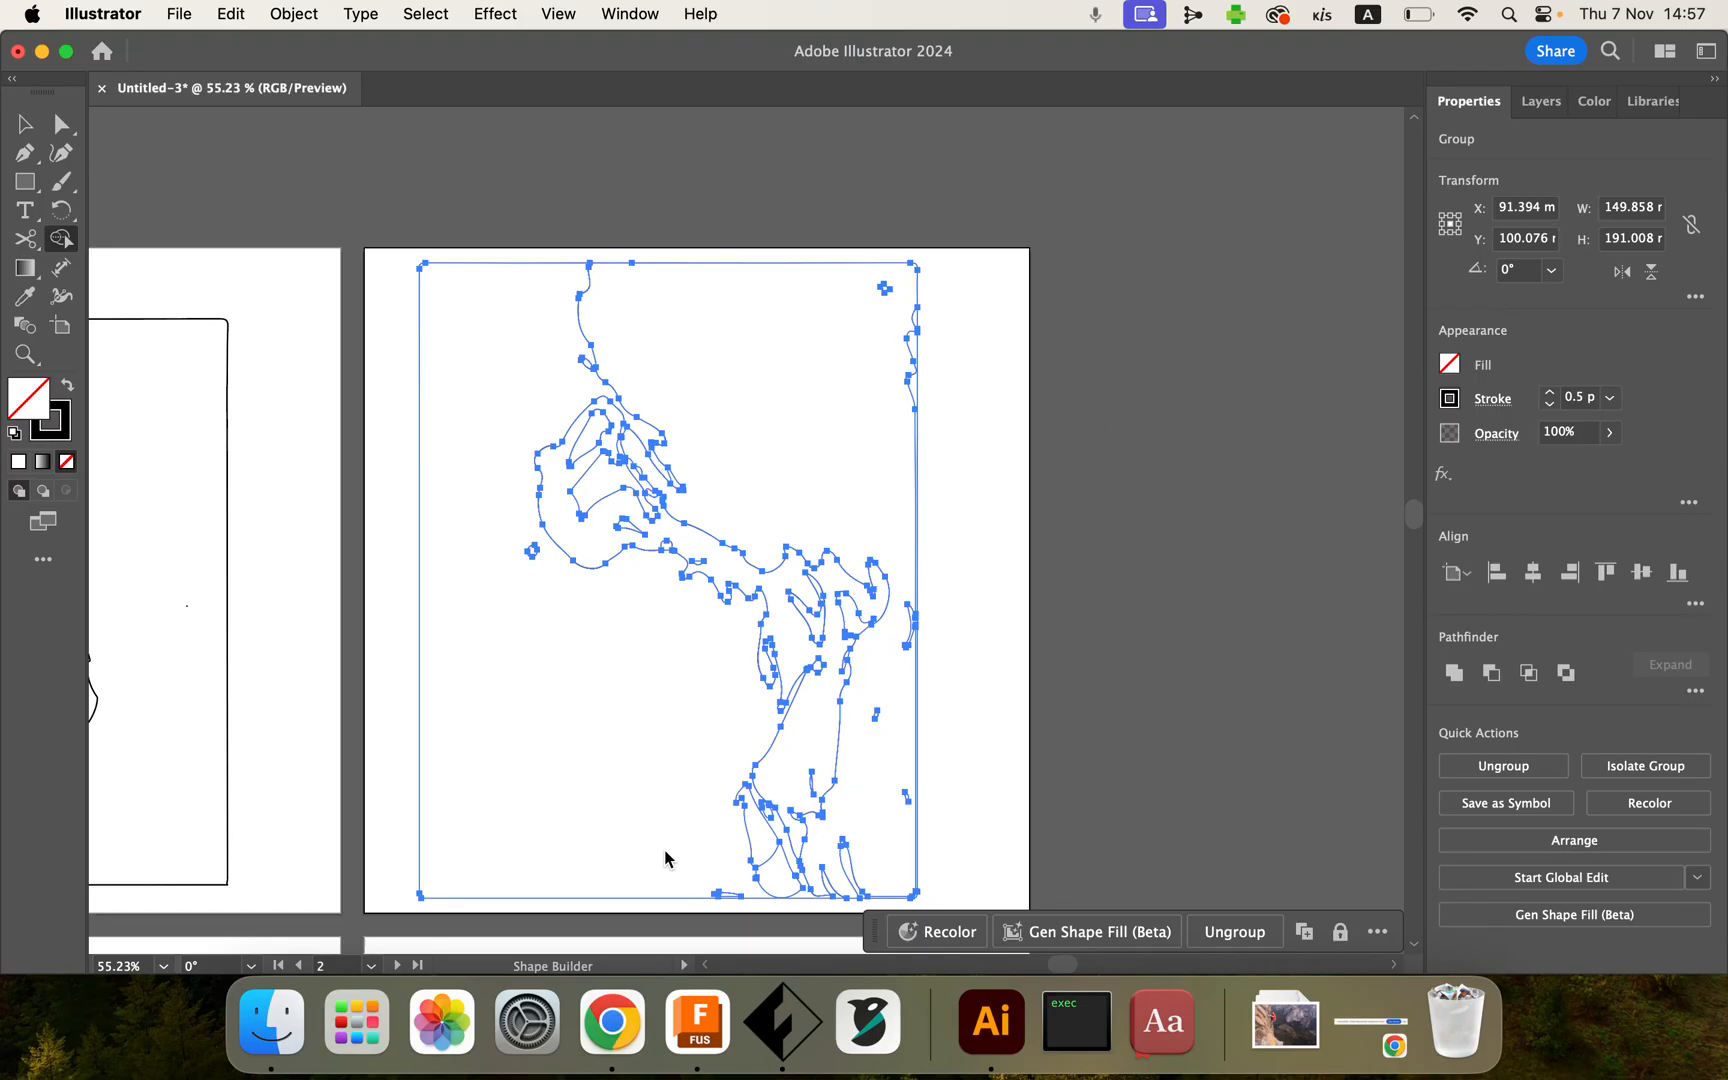
{"action": "mouse_move", "coordinate": [700, 862]}
{"action": "left_mouse_down"}
{"action": "mouse_move", "coordinate": [763, 840]}
{"action": "mouse_move", "coordinate": [731, 856]}
{"action": "mouse_move", "coordinate": [766, 865]}
{"action": "mouse_move", "coordinate": [721, 895]}
{"action": "left_mouse_up"}
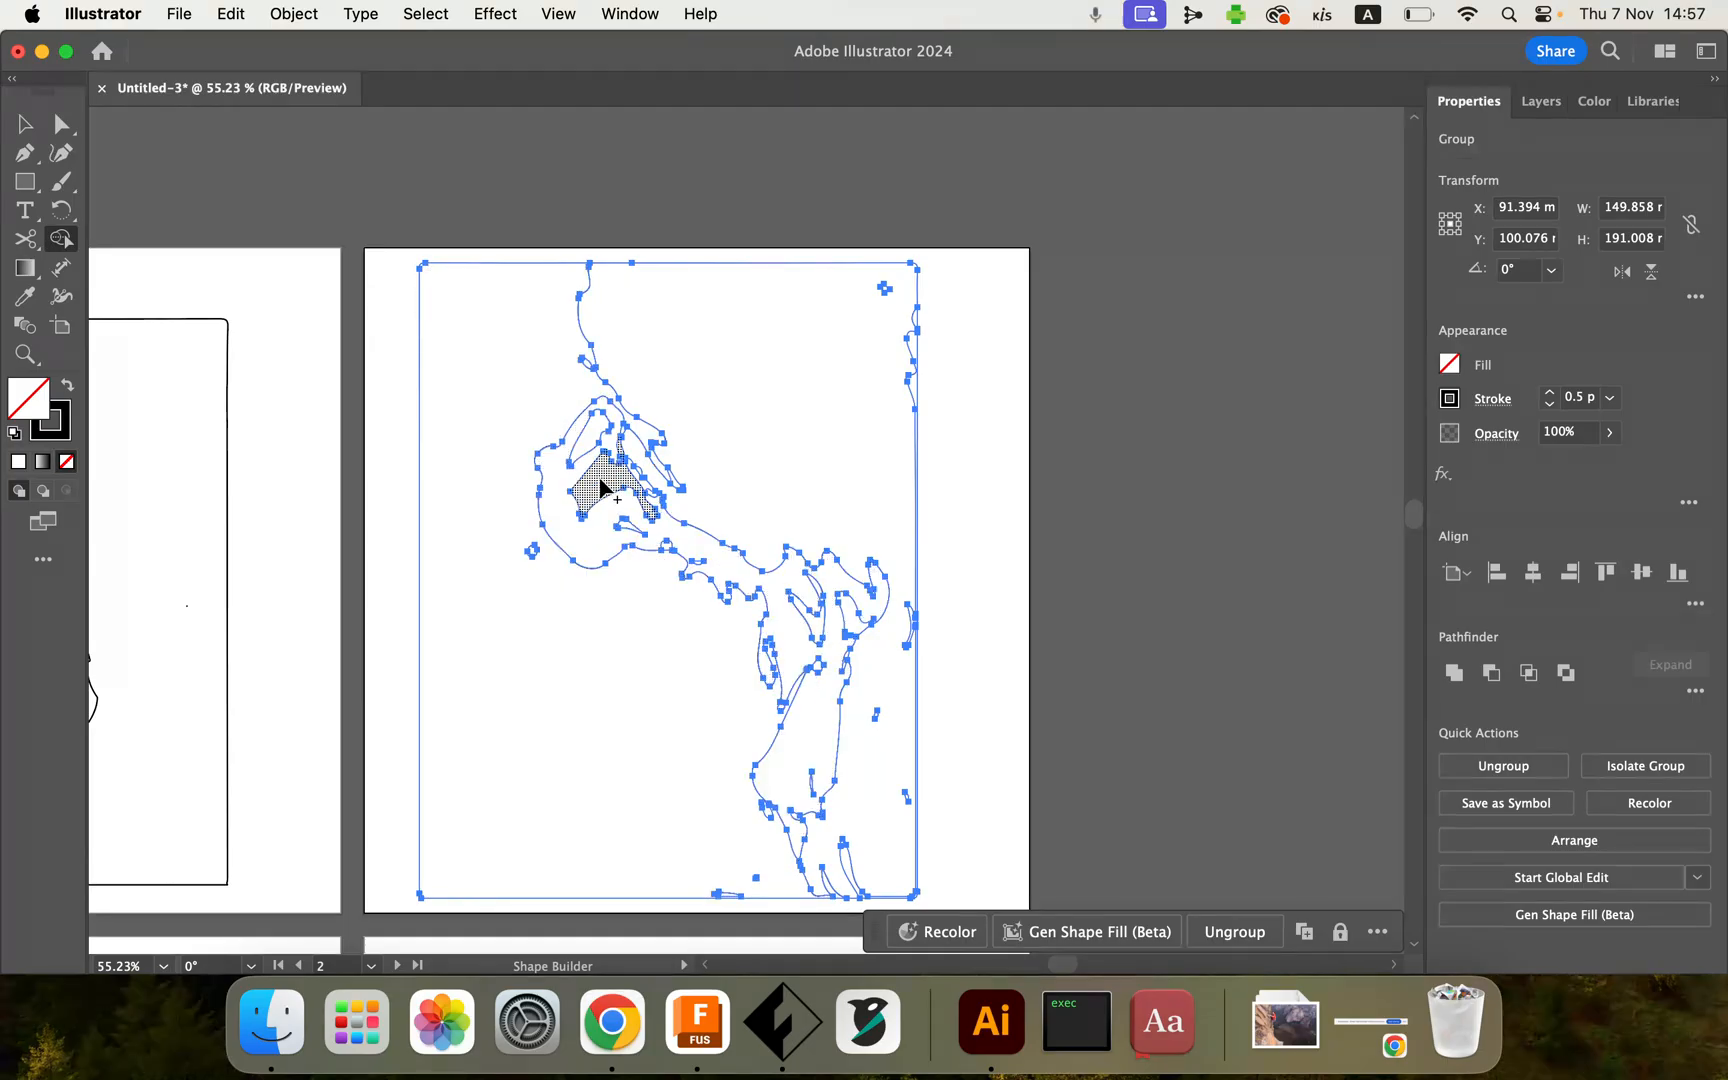
Step: Merge the large background region left of the climber with the Shape Builder
{"action": "scroll", "coordinate": [583, 675], "scroll_direction": "up", "scroll_amount": 5}
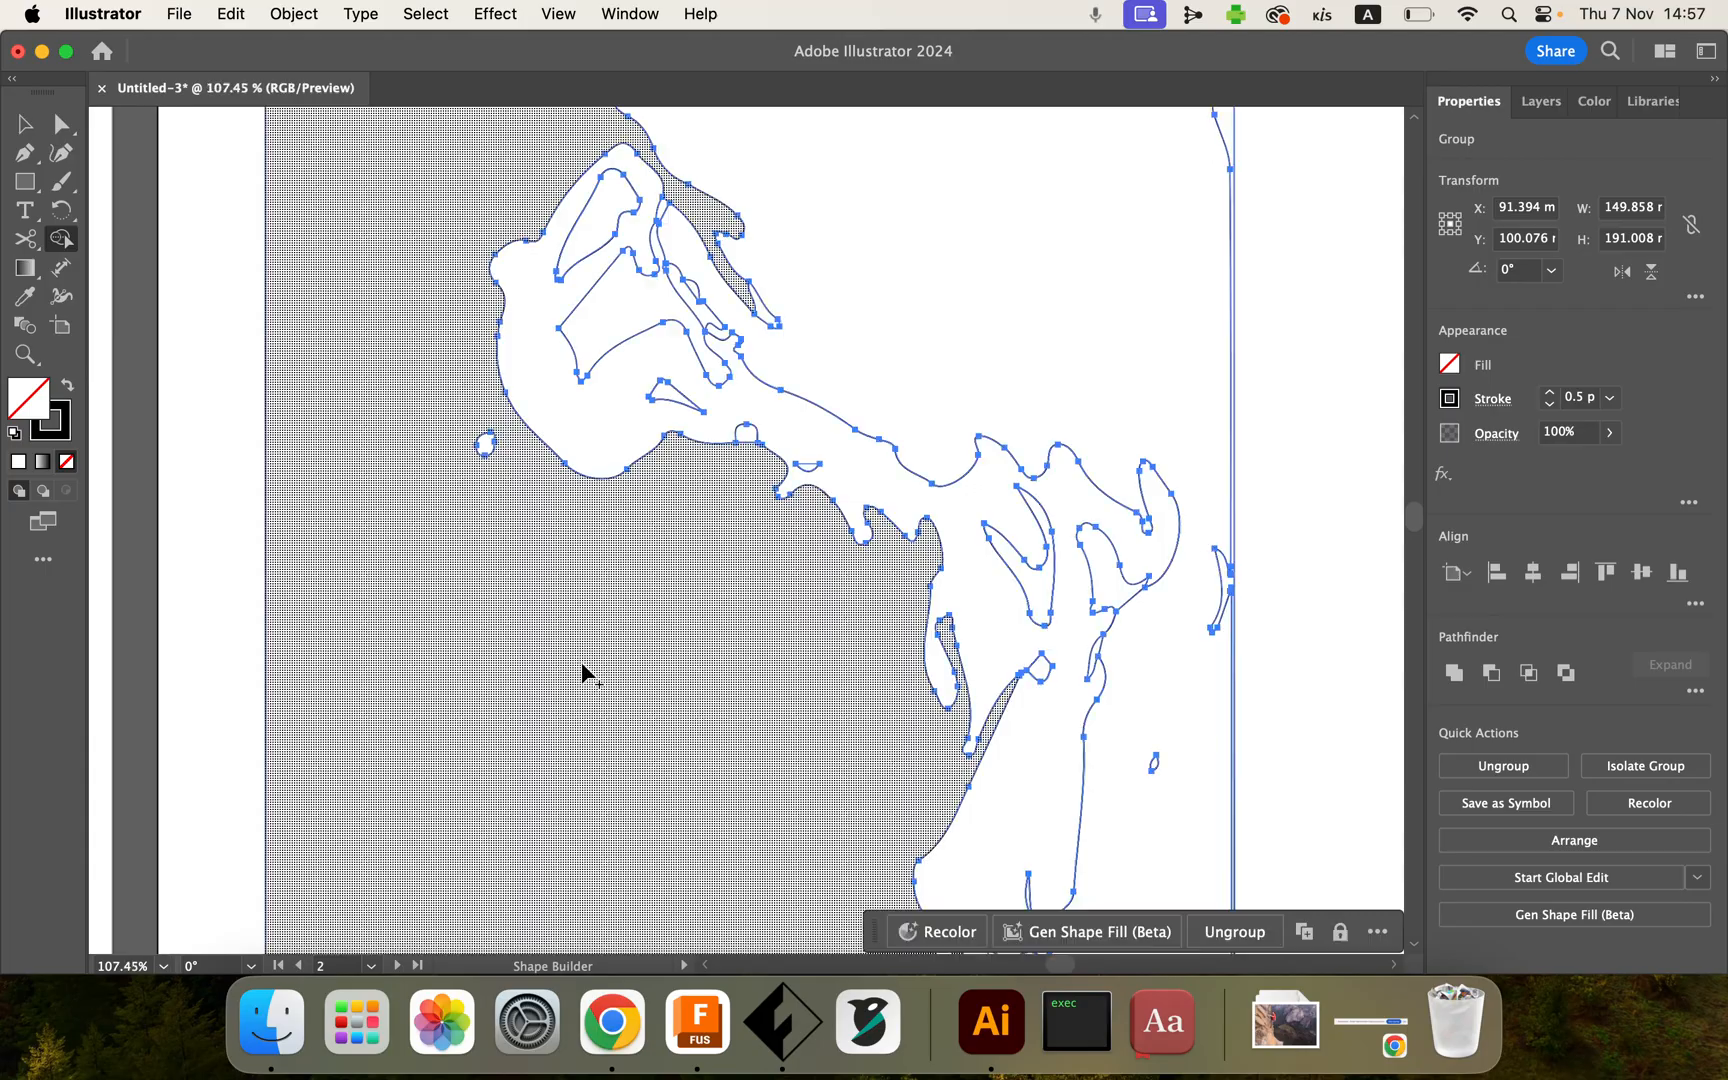
{"action": "scroll", "coordinate": [584, 675], "scroll_direction": "up", "scroll_amount": 1}
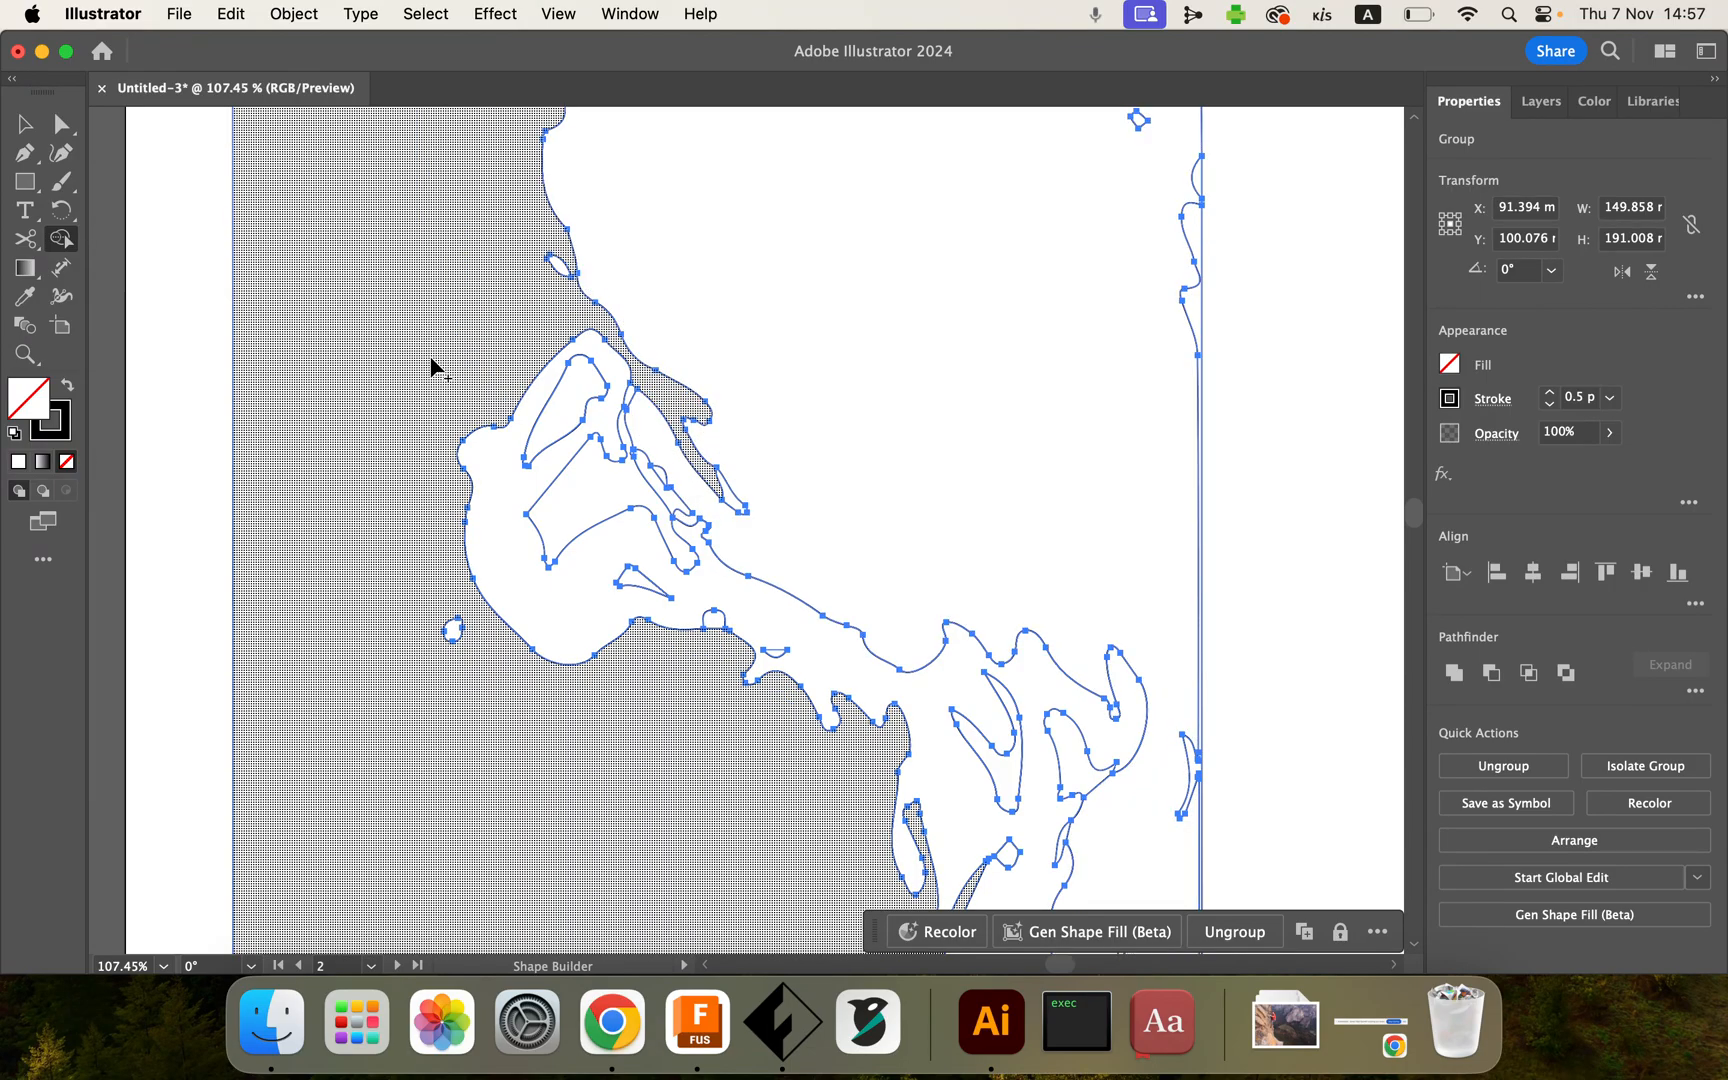
{"action": "left_click_drag", "start_coordinate": [401, 567], "coordinate": [455, 642]}
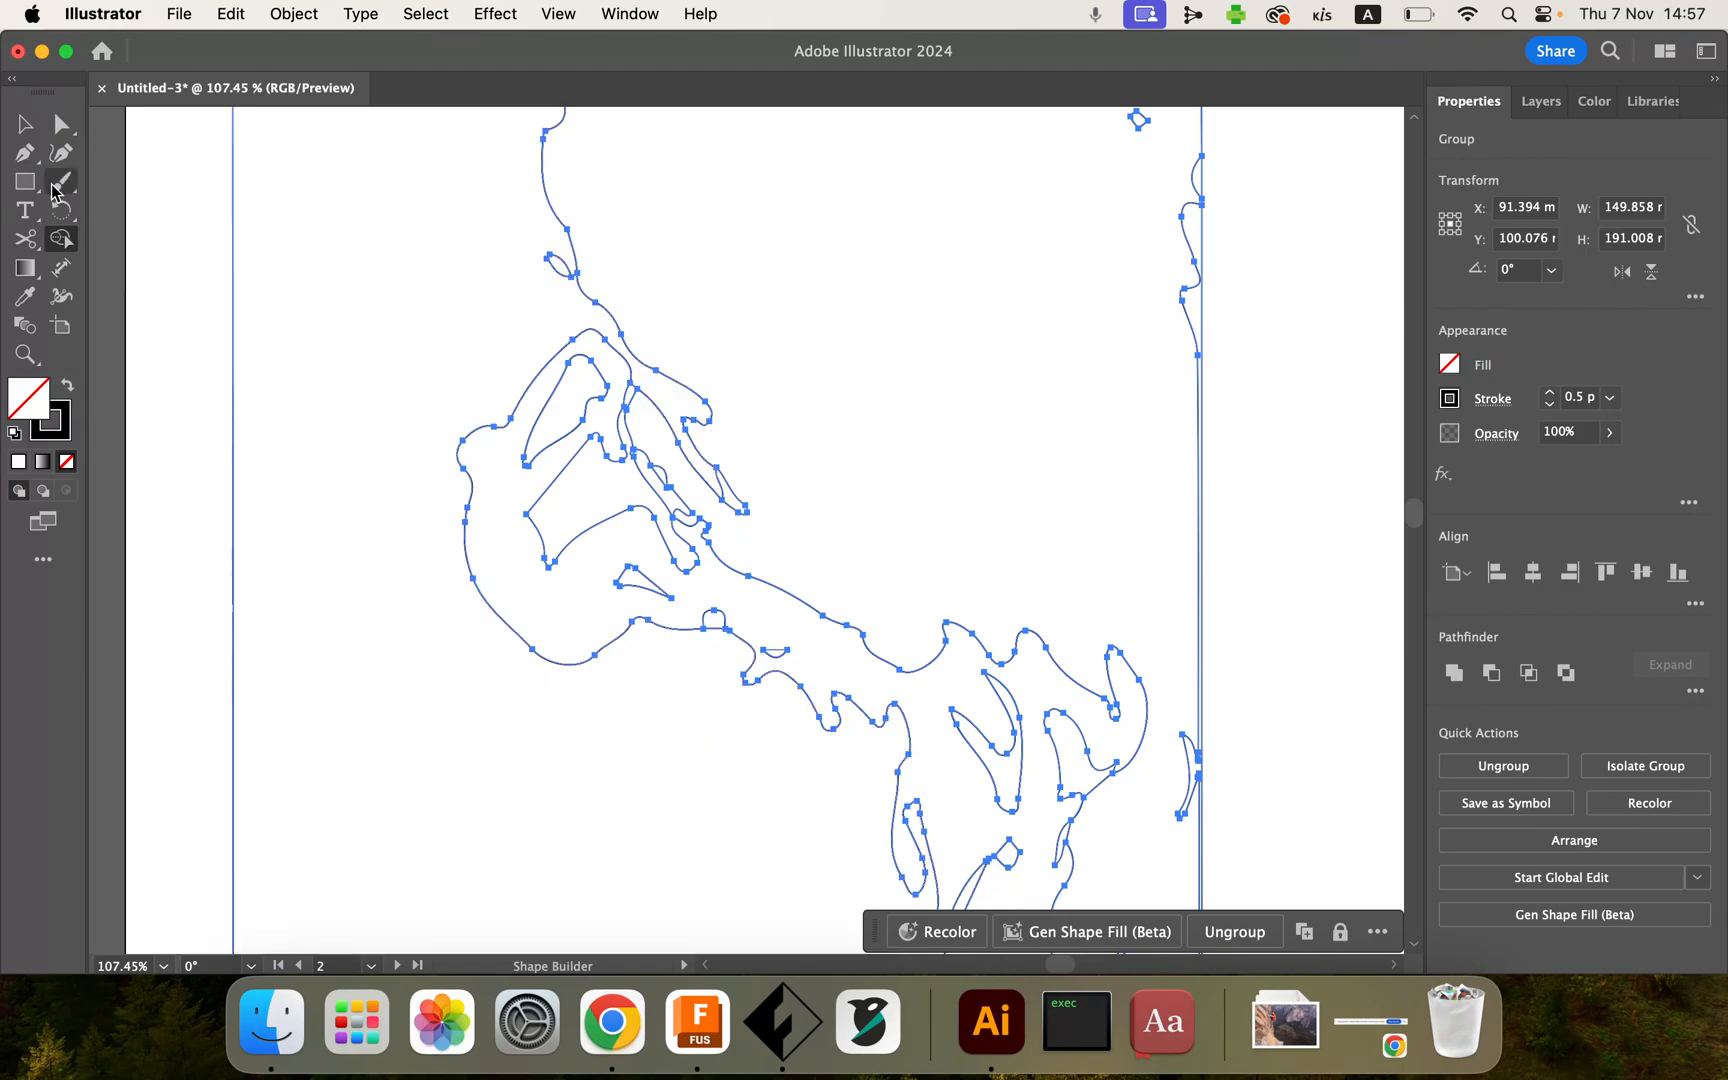
Step: Try to draw a connecting Pen path between the arm and neck outlines near the climber's shoulder
{"action": "left_click", "coordinate": [25, 154]}
{"action": "scroll", "coordinate": [443, 347], "scroll_direction": "up", "scroll_amount": 10}
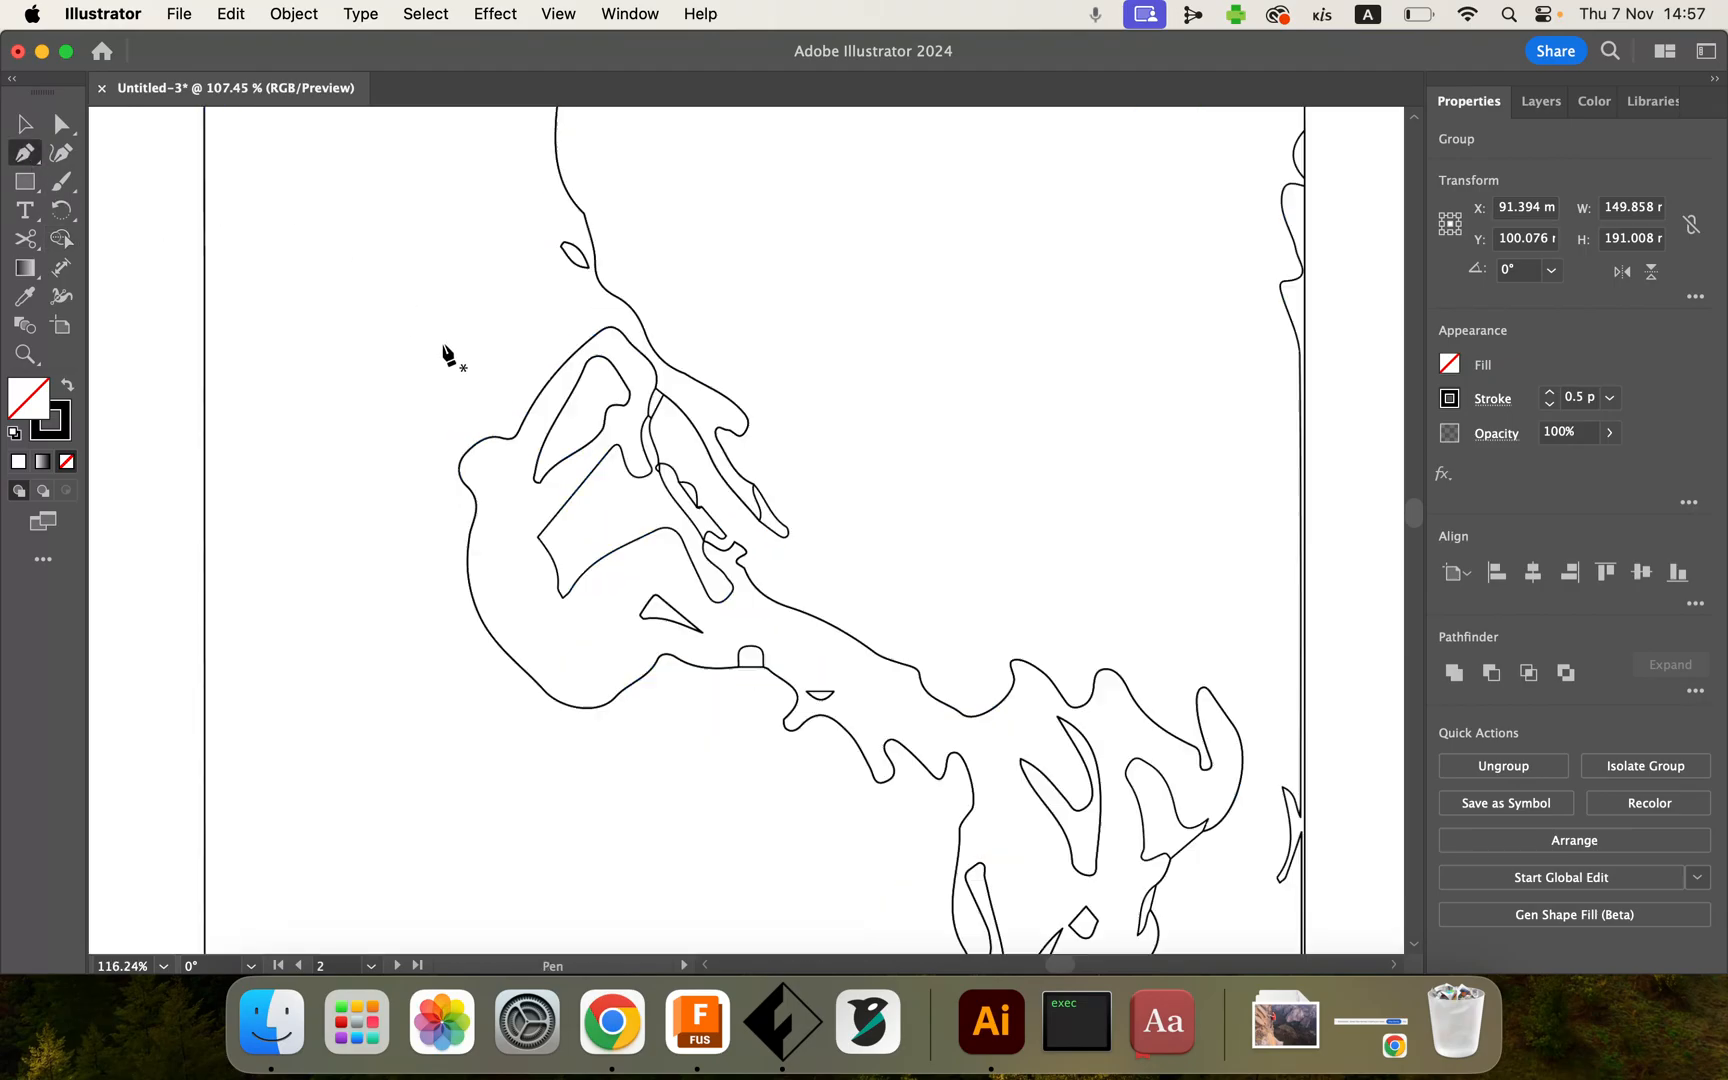
{"action": "scroll", "coordinate": [442, 351], "scroll_direction": "up", "scroll_amount": 4}
{"action": "scroll", "coordinate": [442, 351], "scroll_direction": "right", "scroll_amount": 2}
{"action": "scroll", "coordinate": [443, 351], "scroll_direction": "up", "scroll_amount": 2}
{"action": "scroll", "coordinate": [443, 351], "scroll_direction": "right", "scroll_amount": 2}
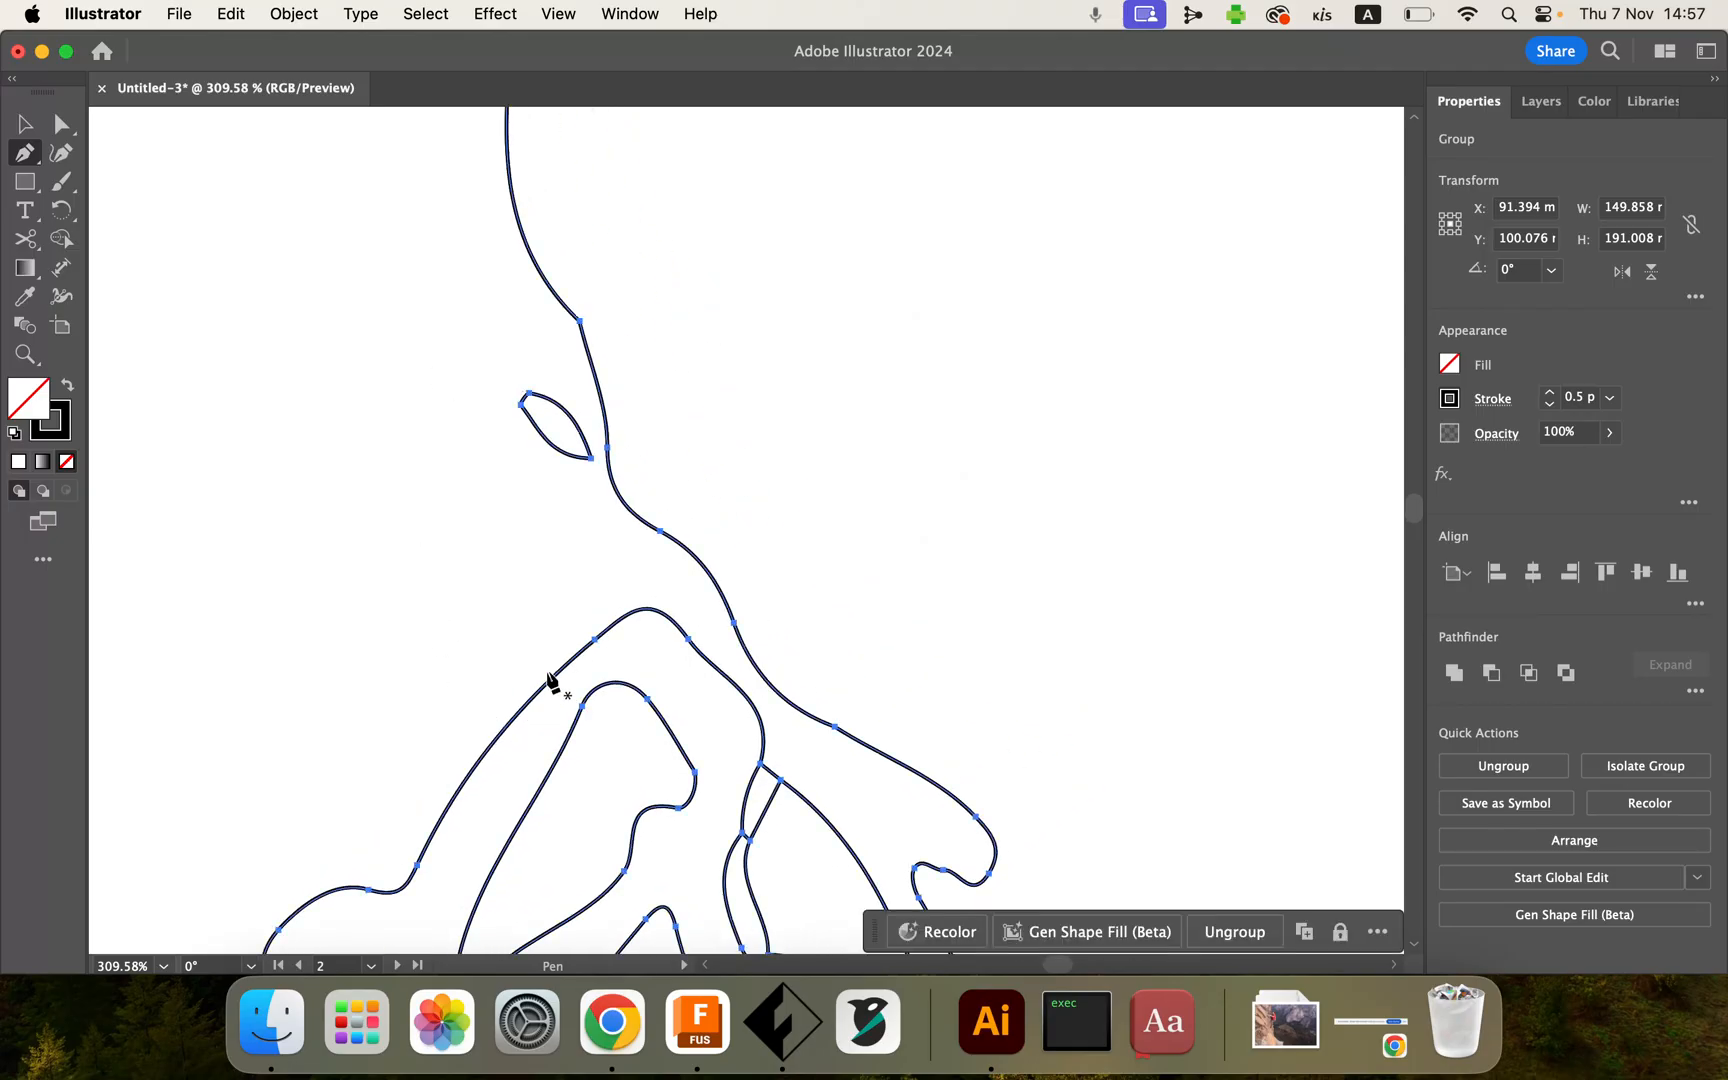
{"action": "left_click", "coordinate": [595, 638]}
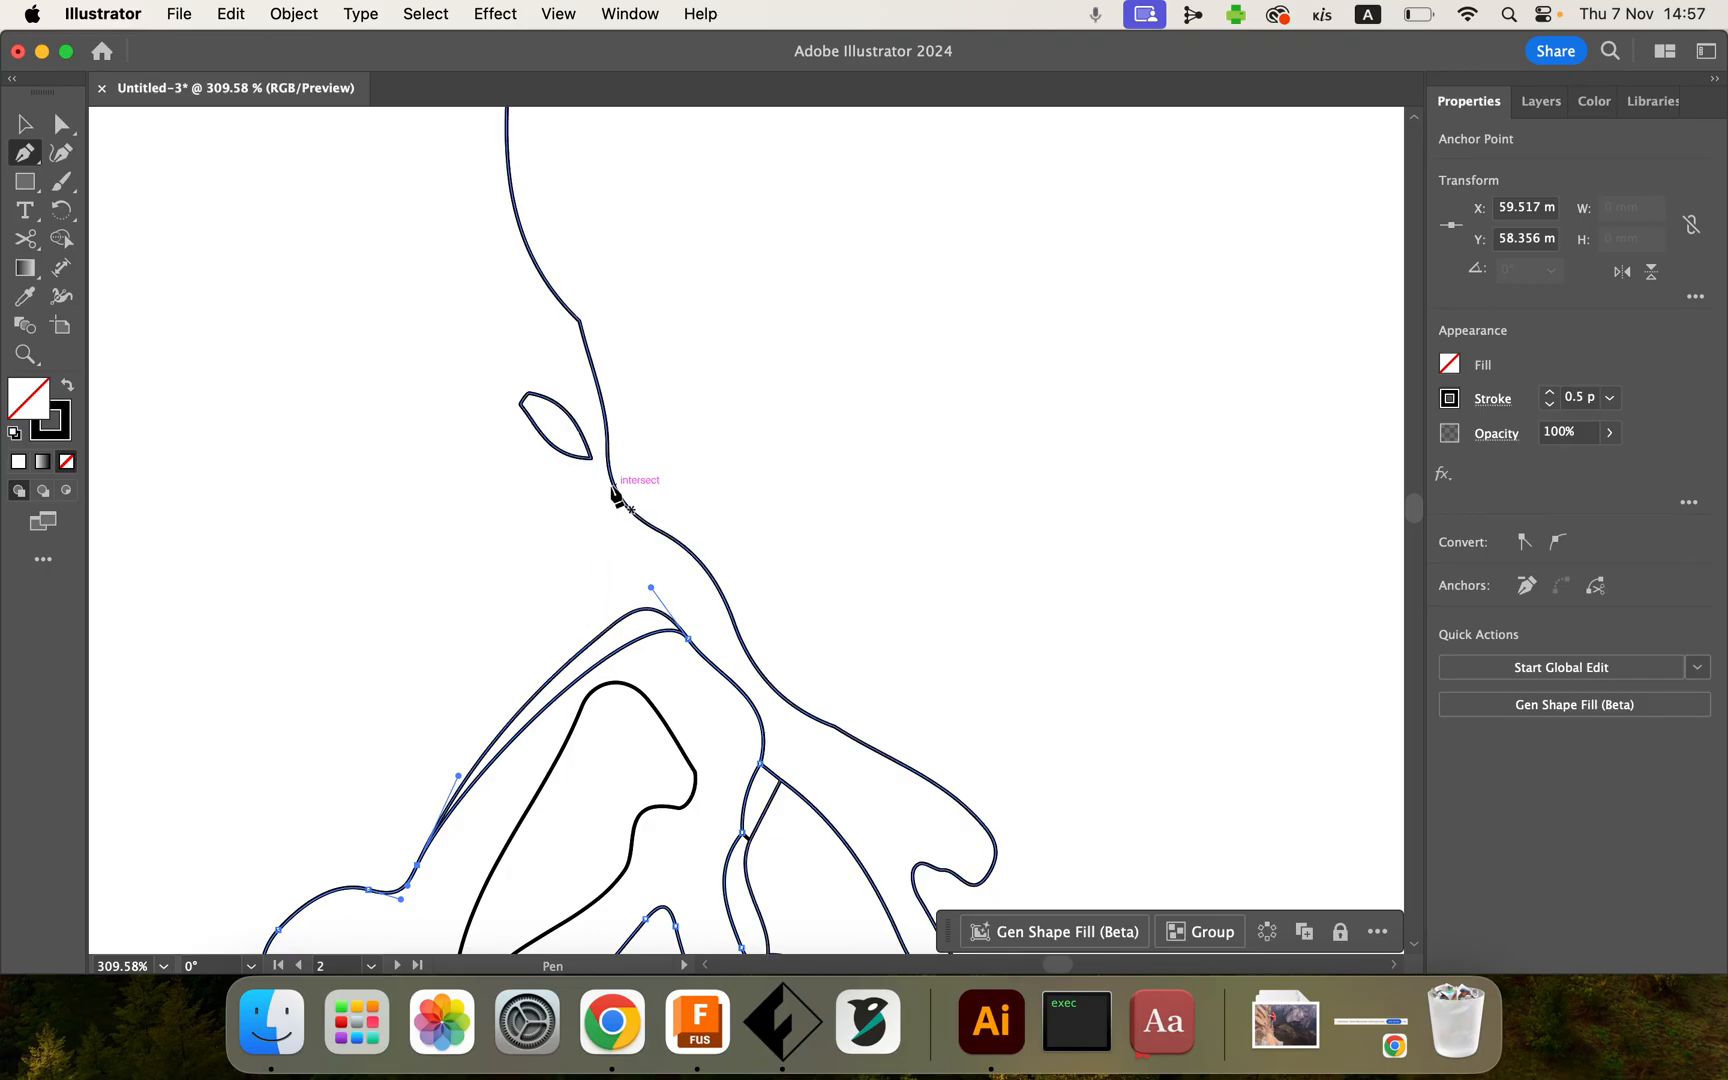
{"action": "left_click", "coordinate": [689, 638]}
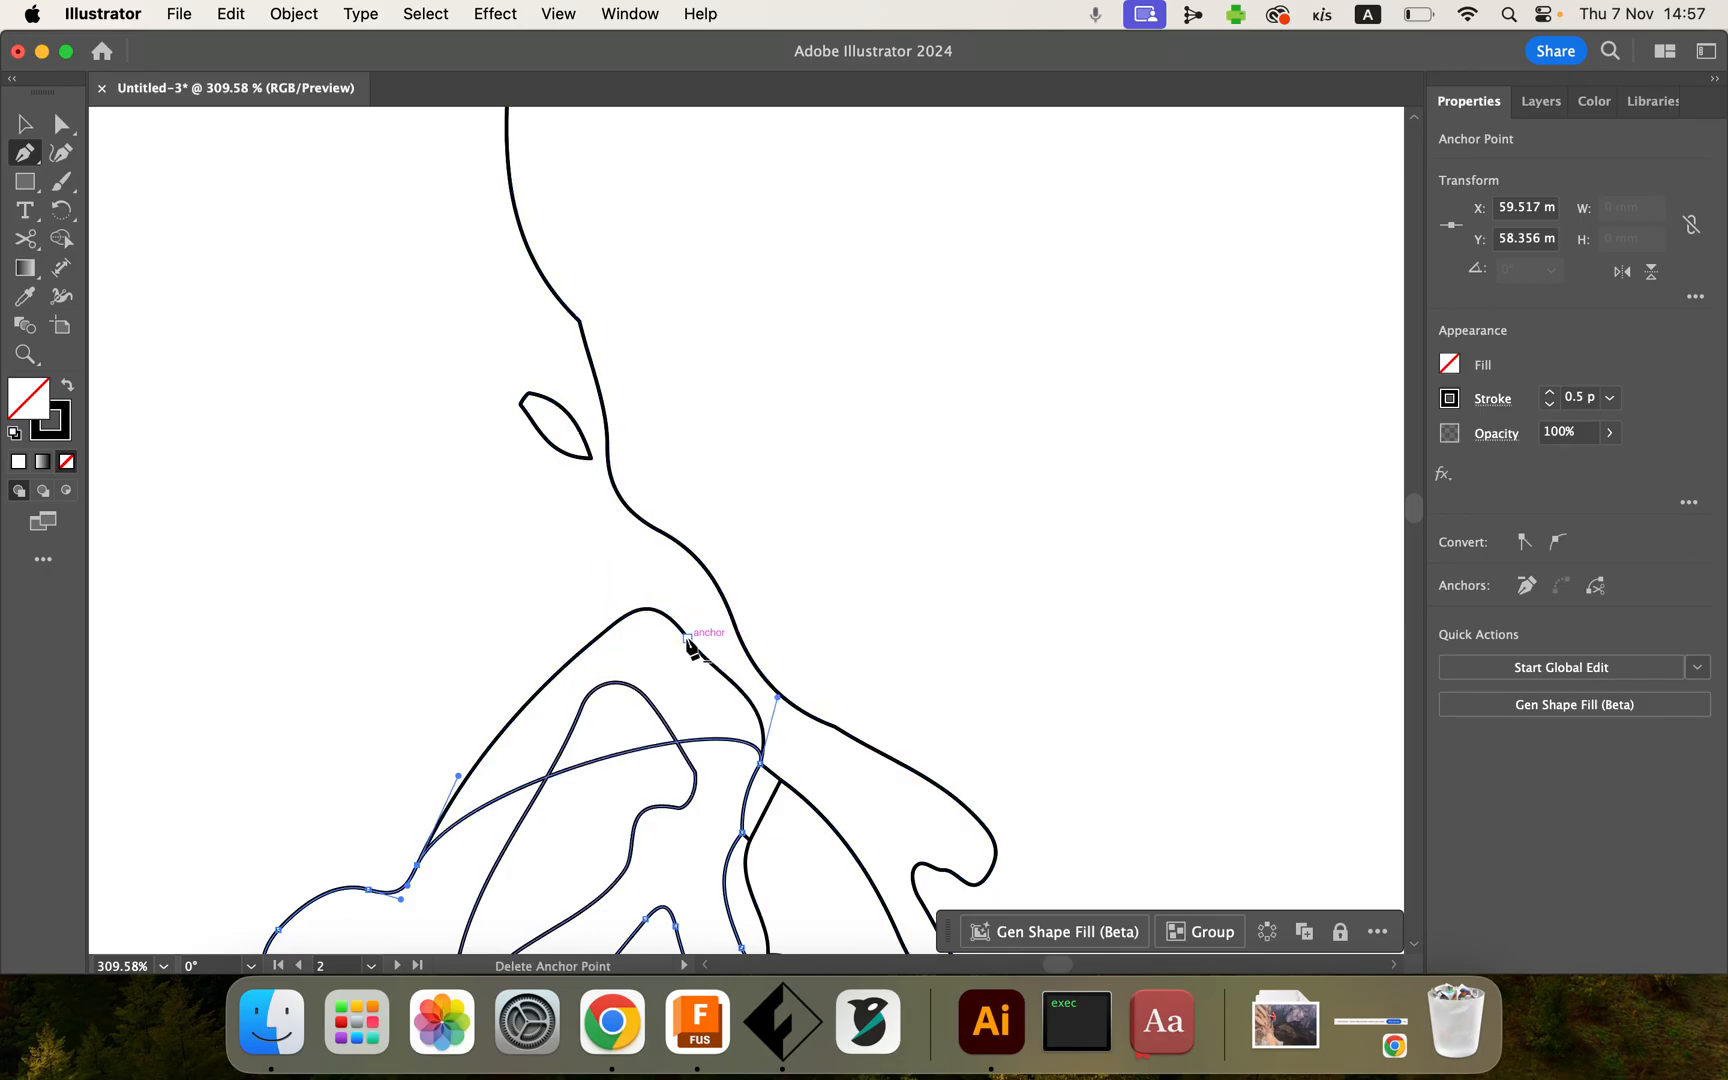
{"action": "left_click", "coordinate": [660, 531]}
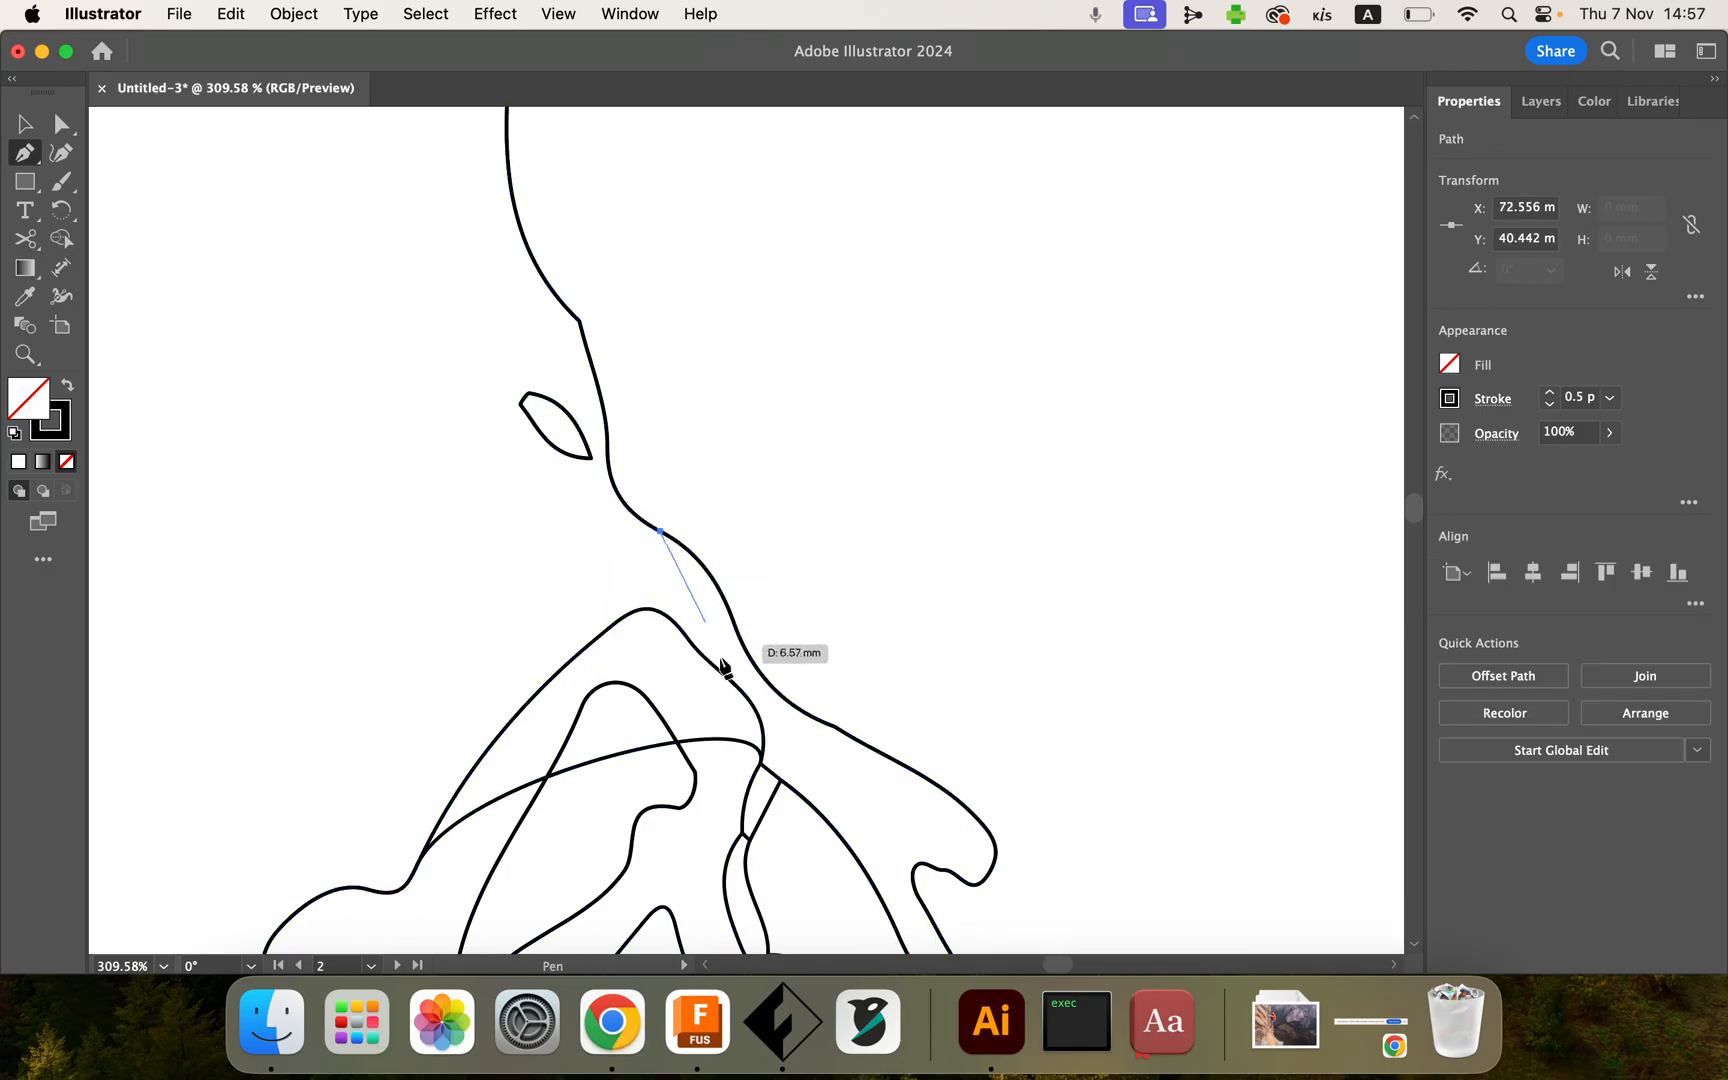
Step: Add an anchor point on the neck outline with the Pen tool, then deselect the artwork
{"action": "key", "text": "super+a"}
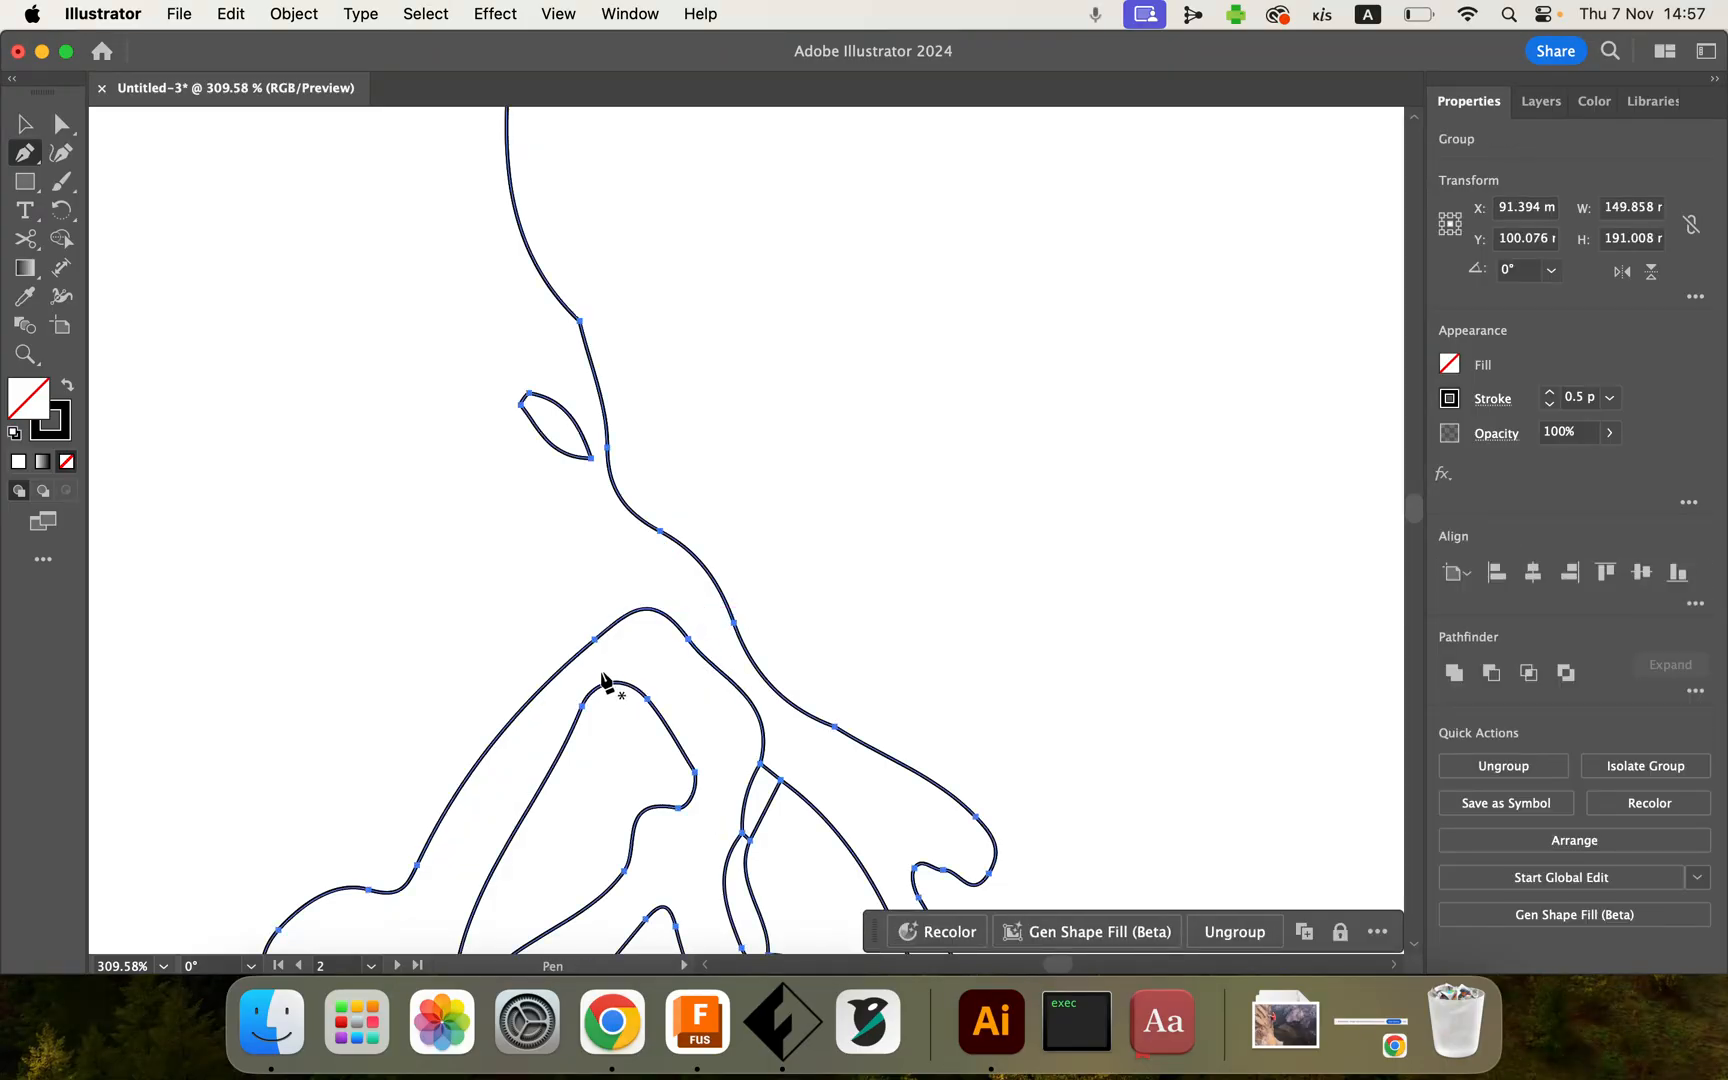
{"action": "left_click", "coordinate": [665, 536]}
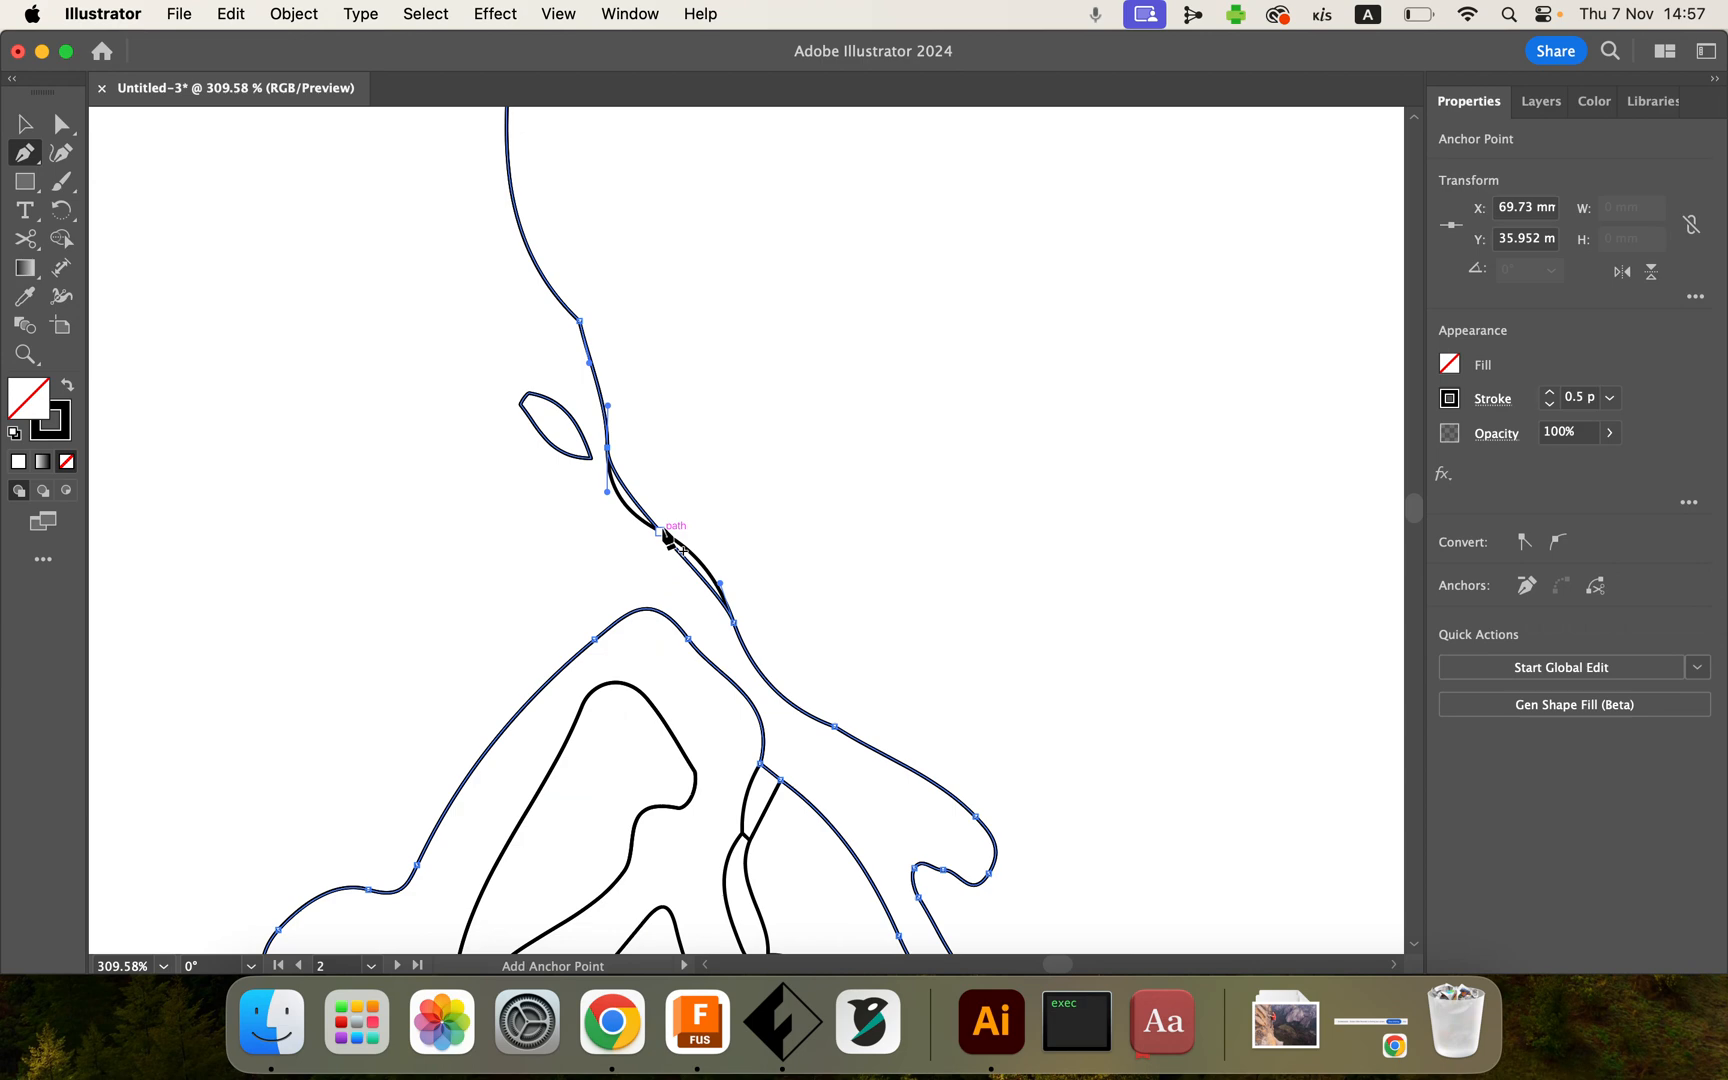
{"action": "key", "text": "super+a"}
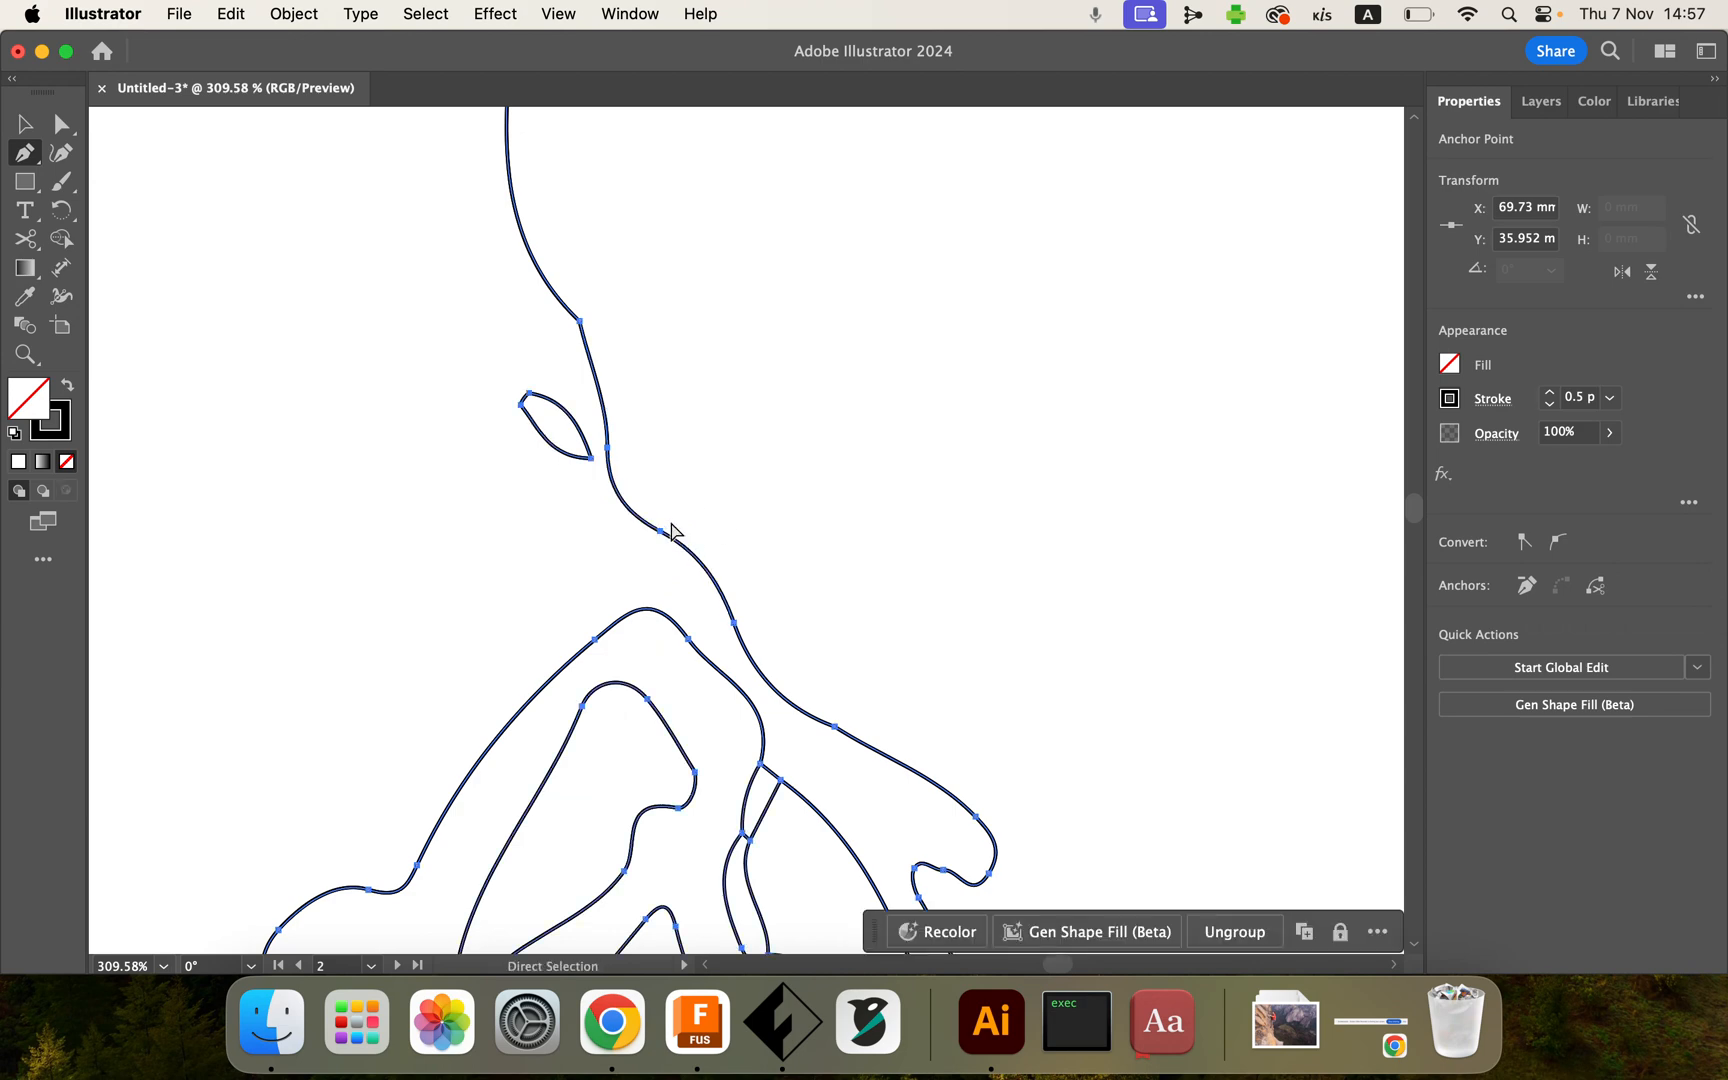
{"action": "scroll", "coordinate": [672, 527], "scroll_direction": "down", "scroll_amount": 5}
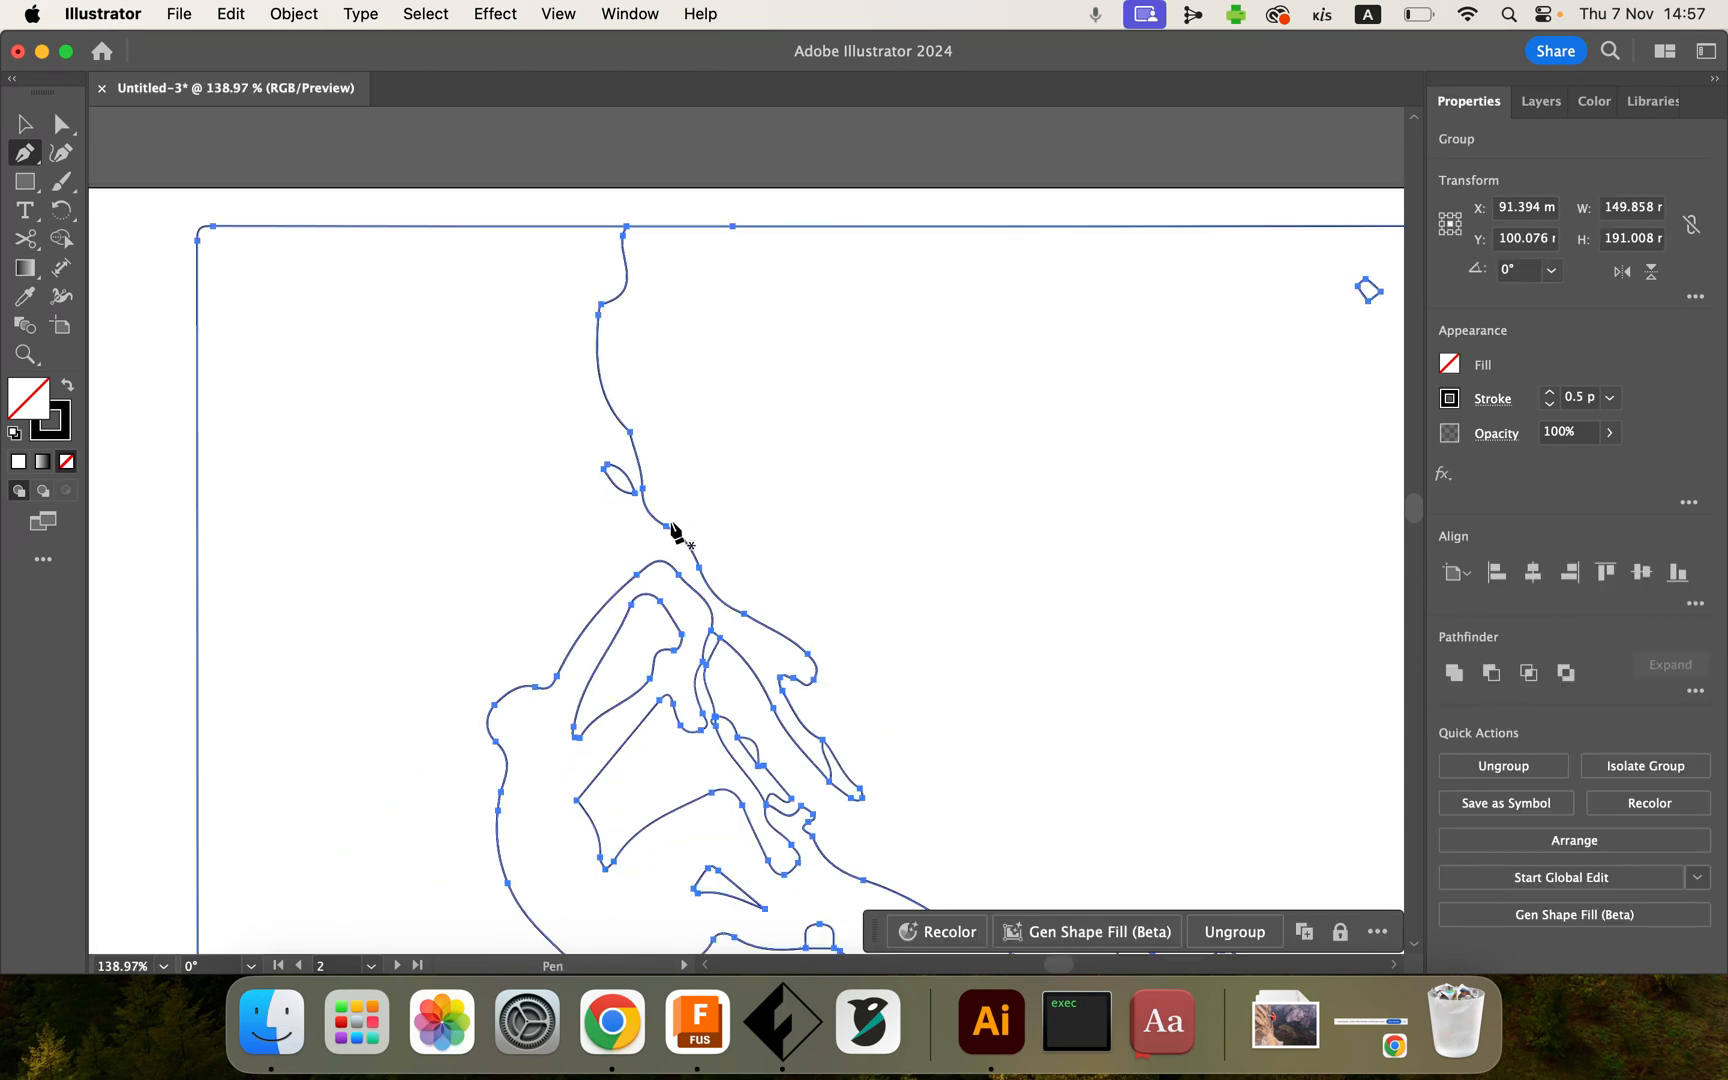
{"action": "left_click", "coordinate": [25, 125]}
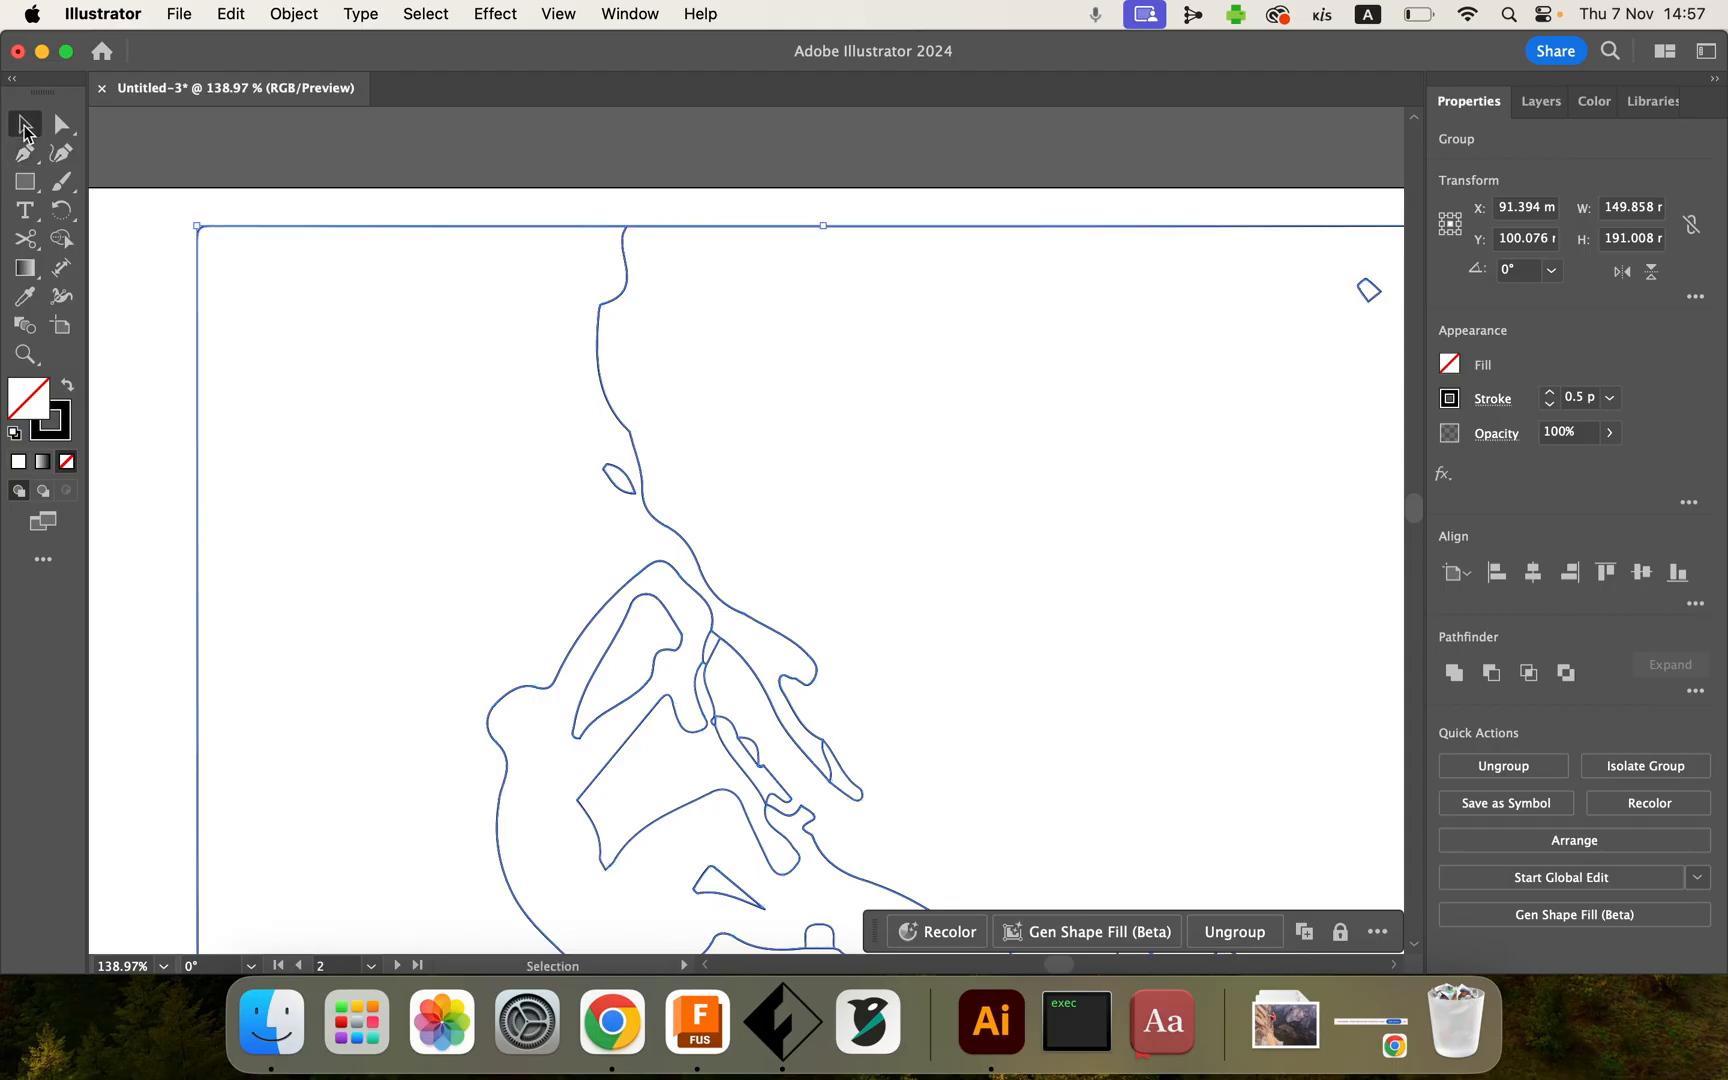
{"action": "left_click", "coordinate": [134, 286]}
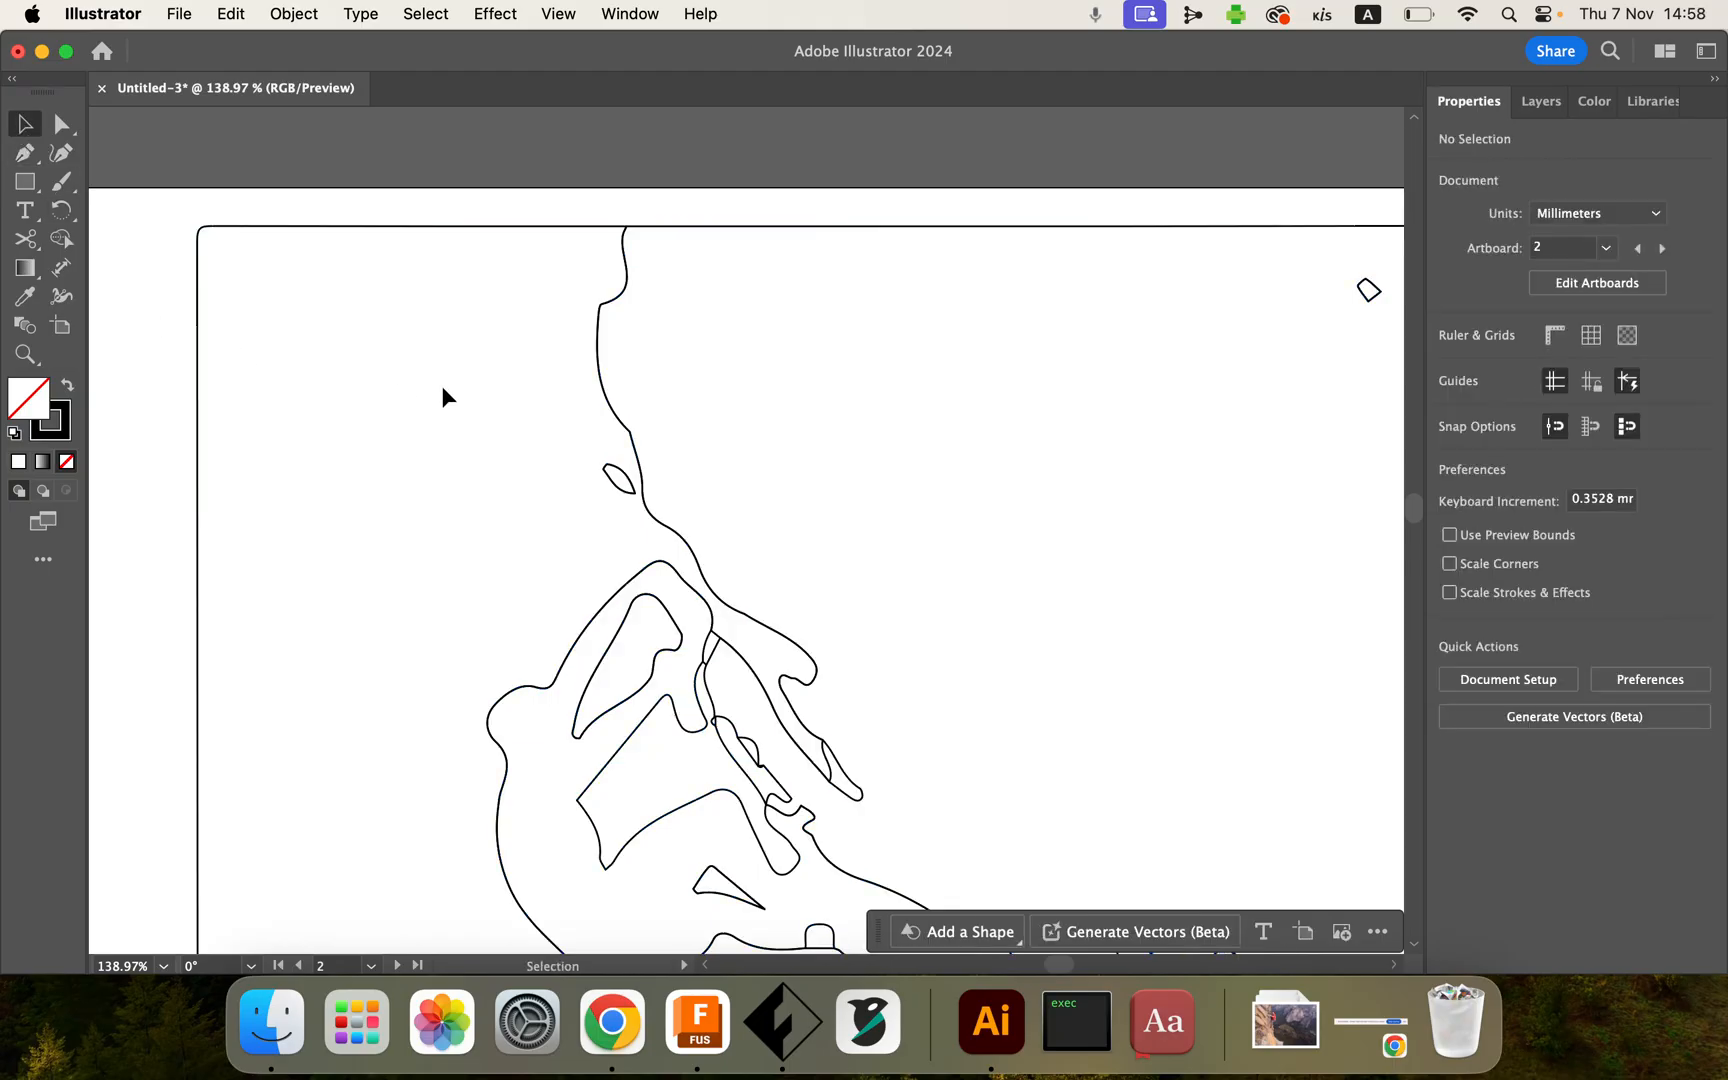
Step: Draw a curved Pen path linking the arm outline to the neck outline at the shoulder, undoing the extra point
{"action": "scroll", "coordinate": [558, 392], "scroll_direction": "up", "scroll_amount": 10}
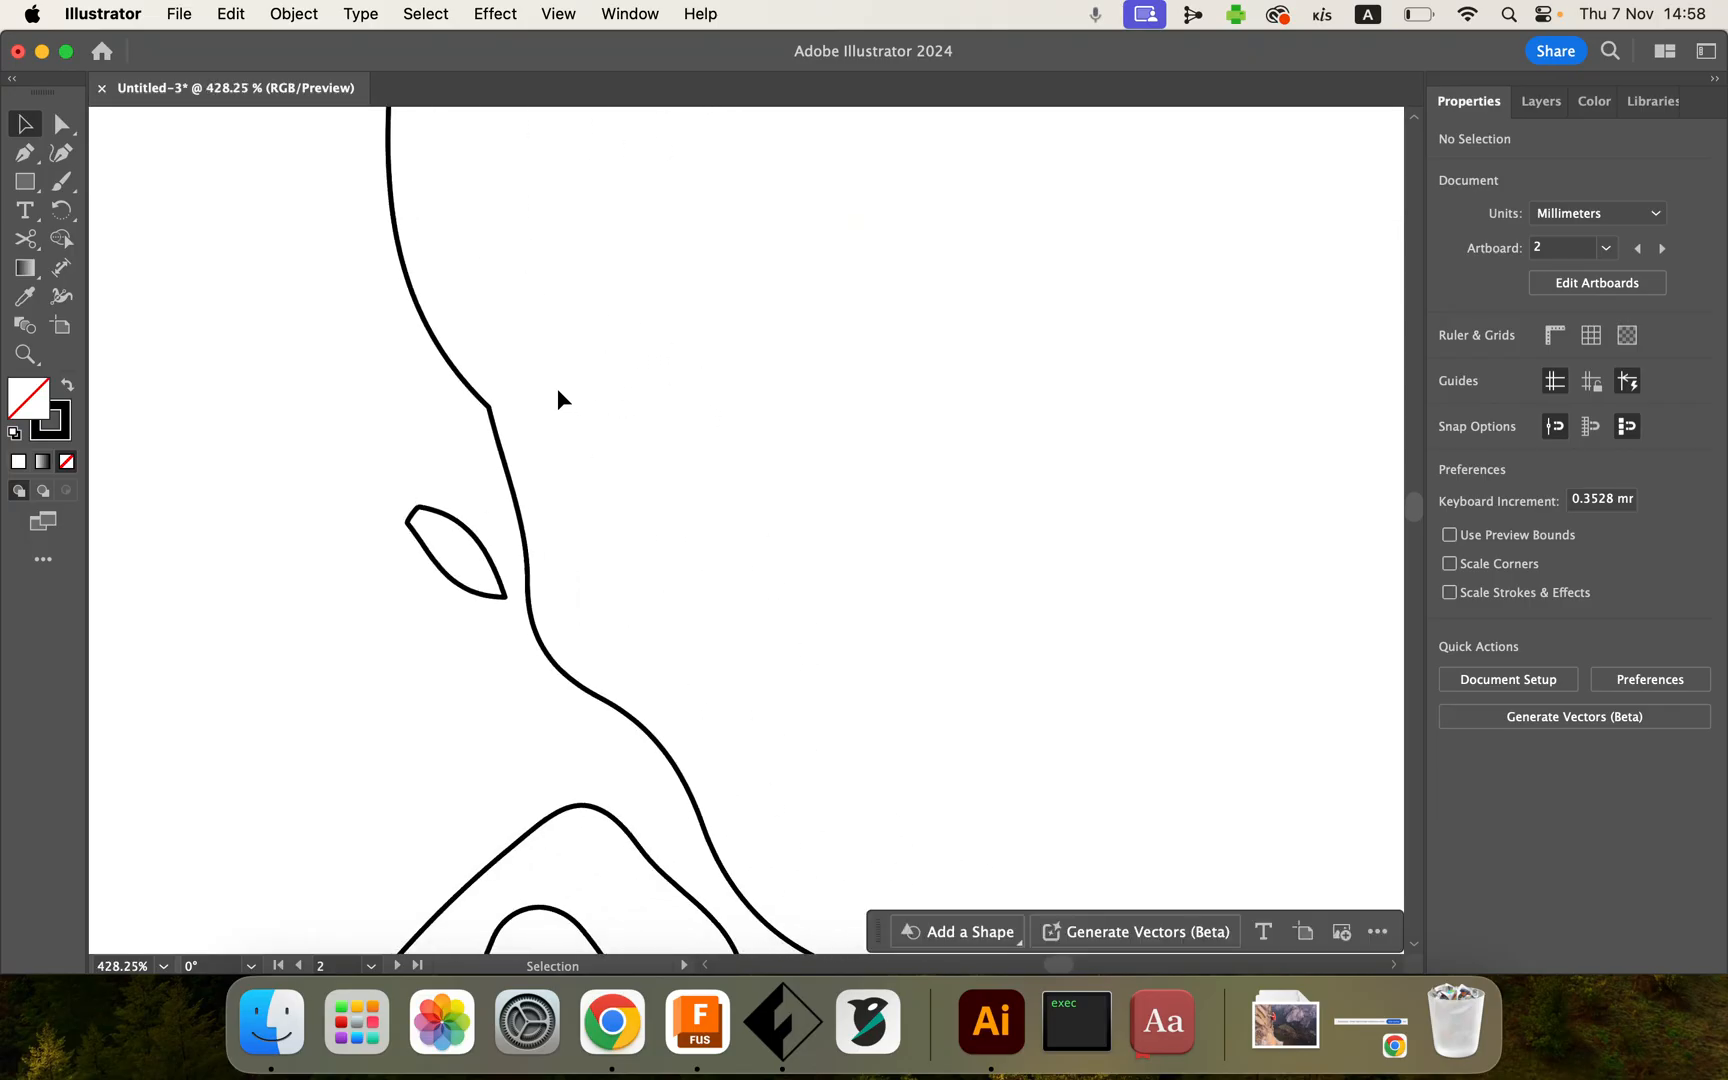
{"action": "left_click", "coordinate": [25, 153]}
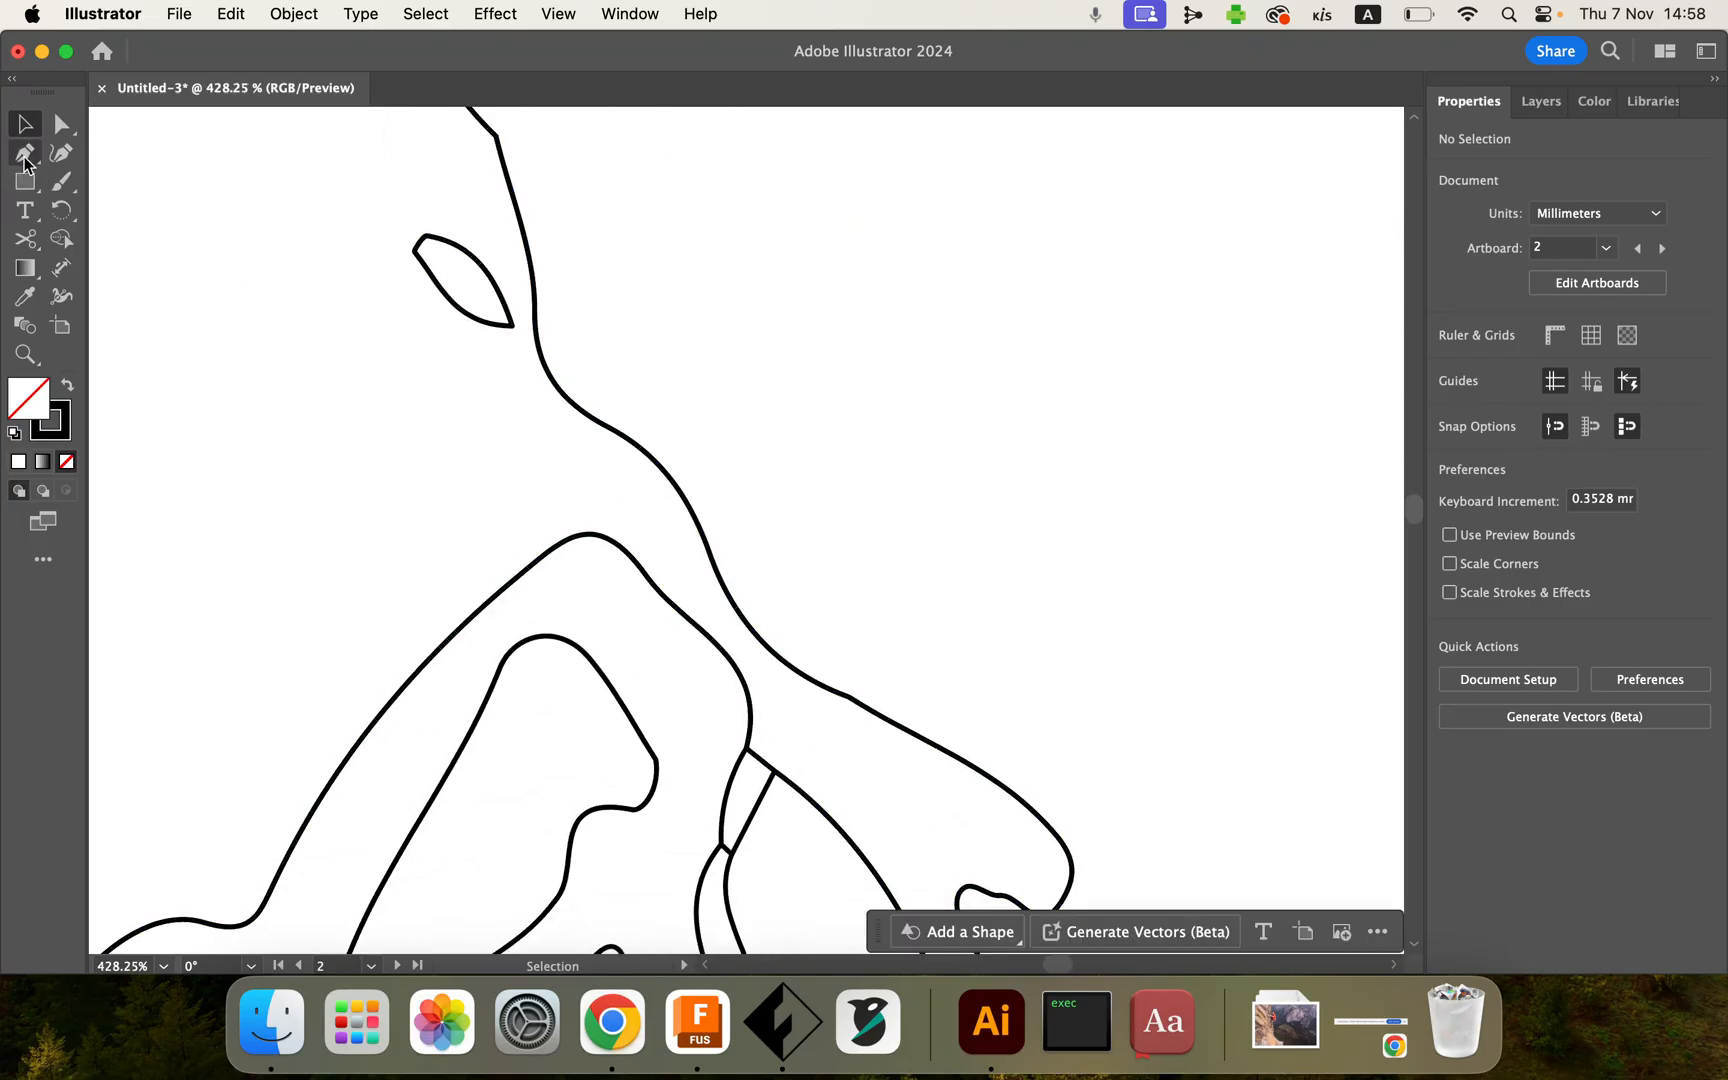
{"action": "left_click", "coordinate": [539, 559]}
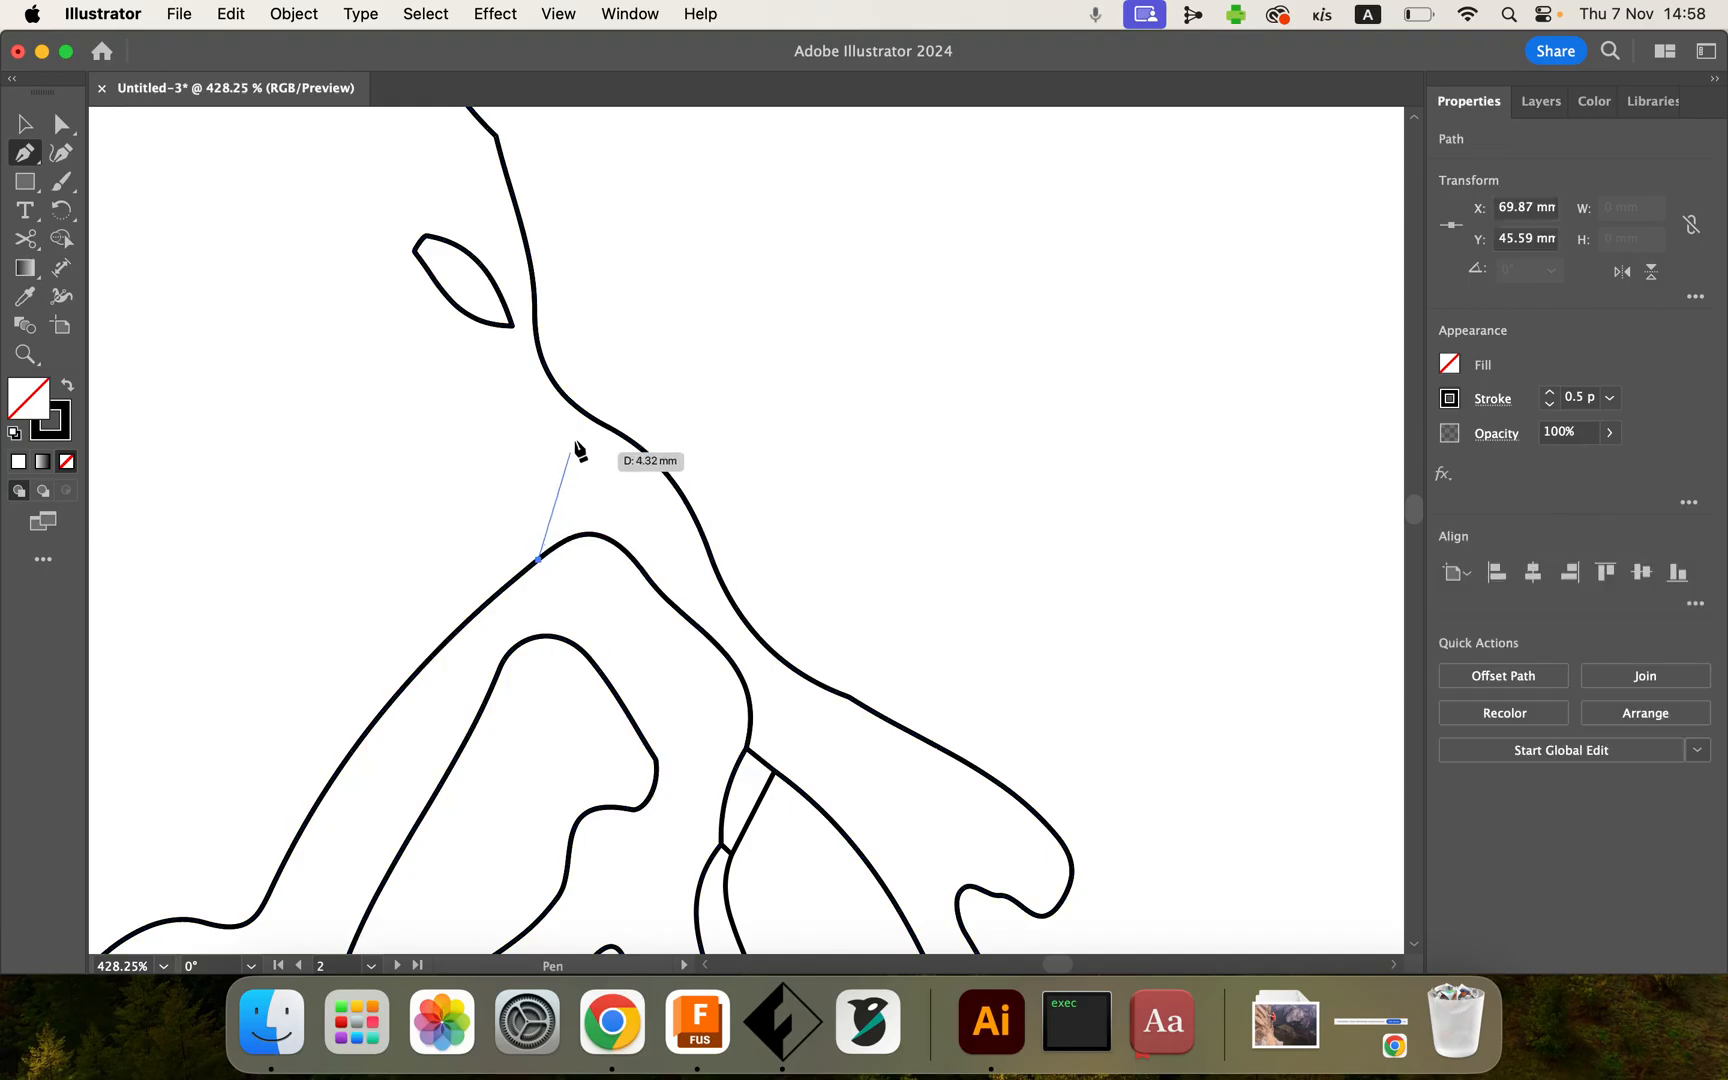
{"action": "left_click_drag", "start_coordinate": [579, 408], "coordinate": [563, 315]}
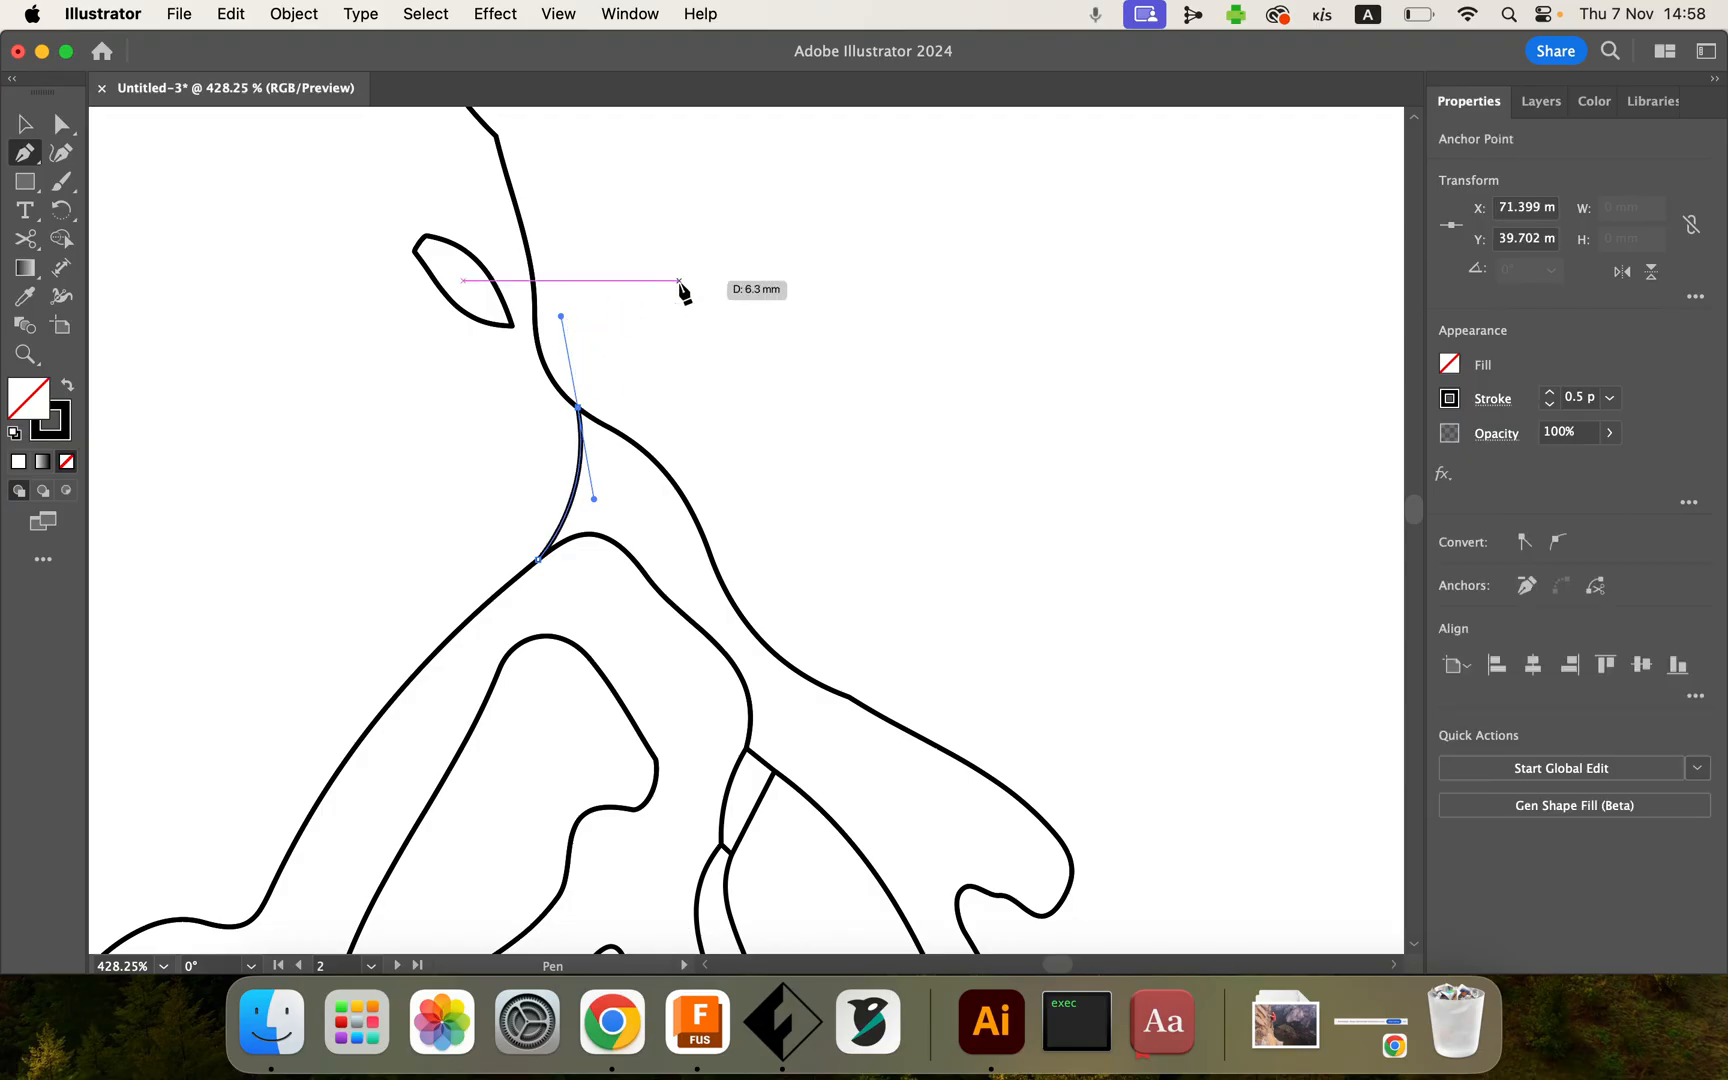
{"action": "scroll", "coordinate": [638, 455], "scroll_direction": "up", "scroll_amount": 6}
{"action": "scroll", "coordinate": [640, 460], "scroll_direction": "up", "scroll_amount": 4}
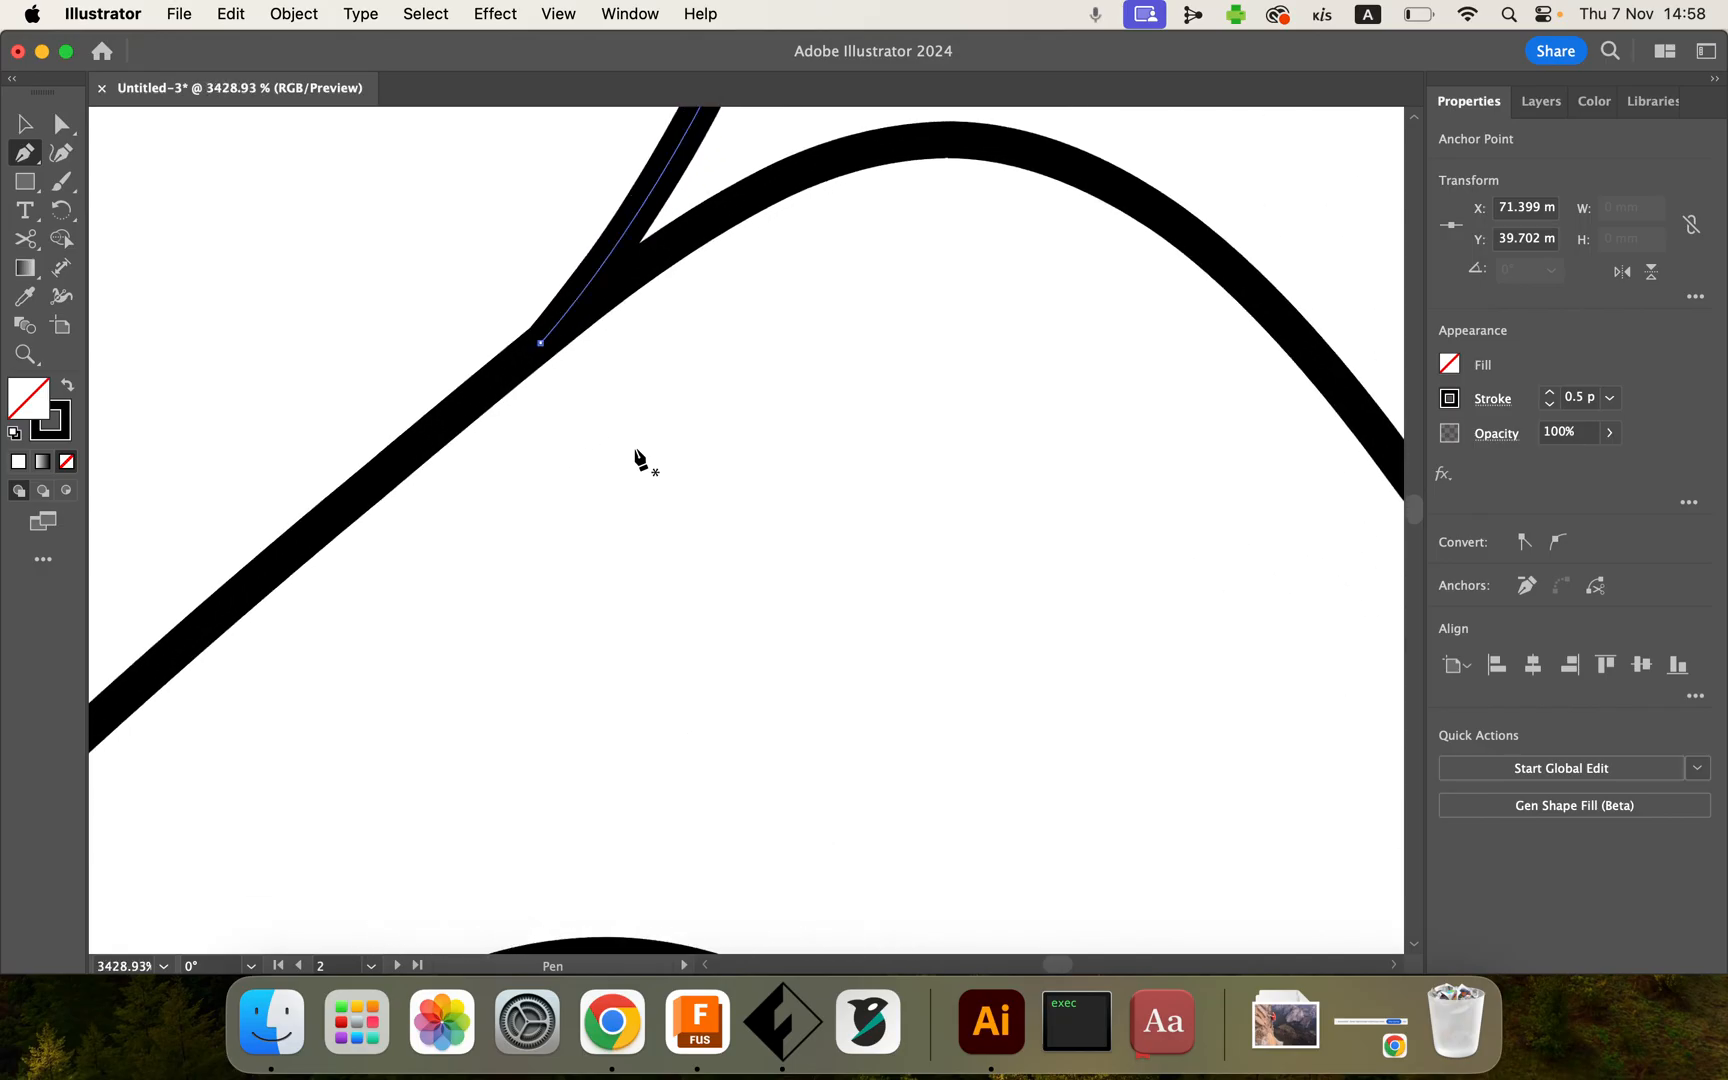
{"action": "scroll", "coordinate": [638, 460], "scroll_direction": "up", "scroll_amount": 3}
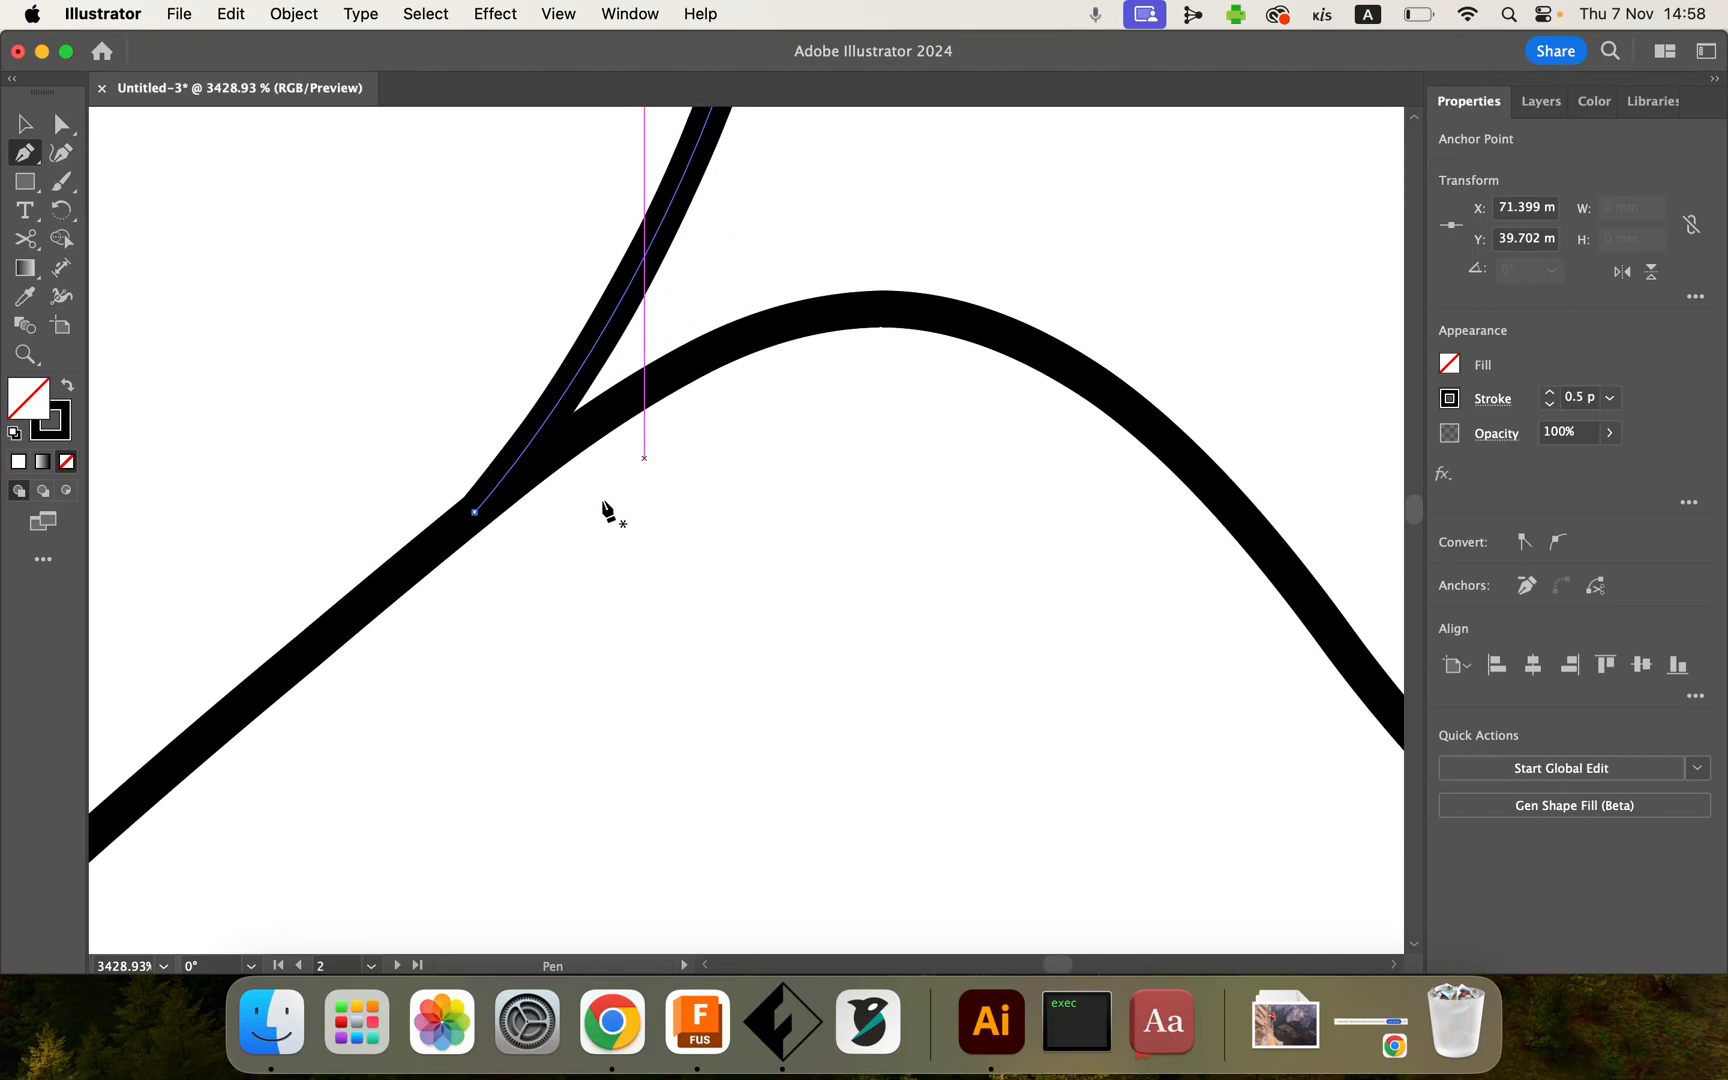
{"action": "left_click_drag", "start_coordinate": [367, 459], "coordinate": [585, 604]}
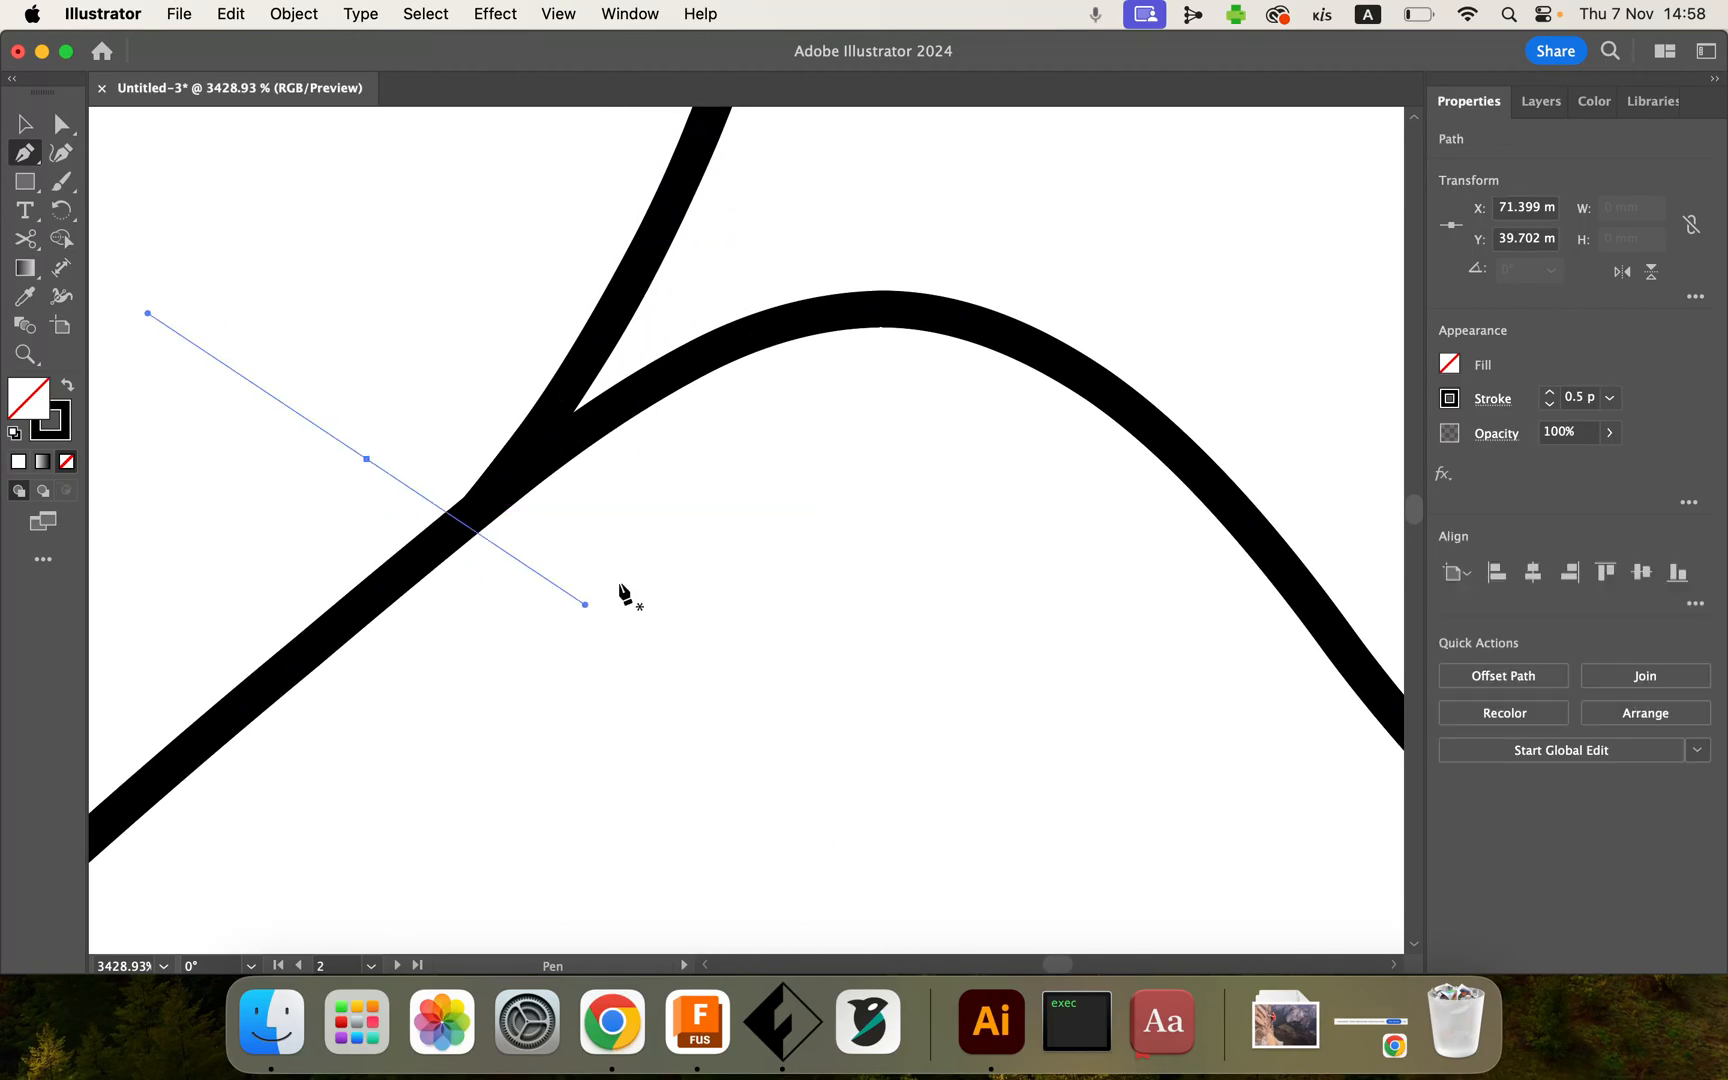
{"action": "key", "text": "super+z"}
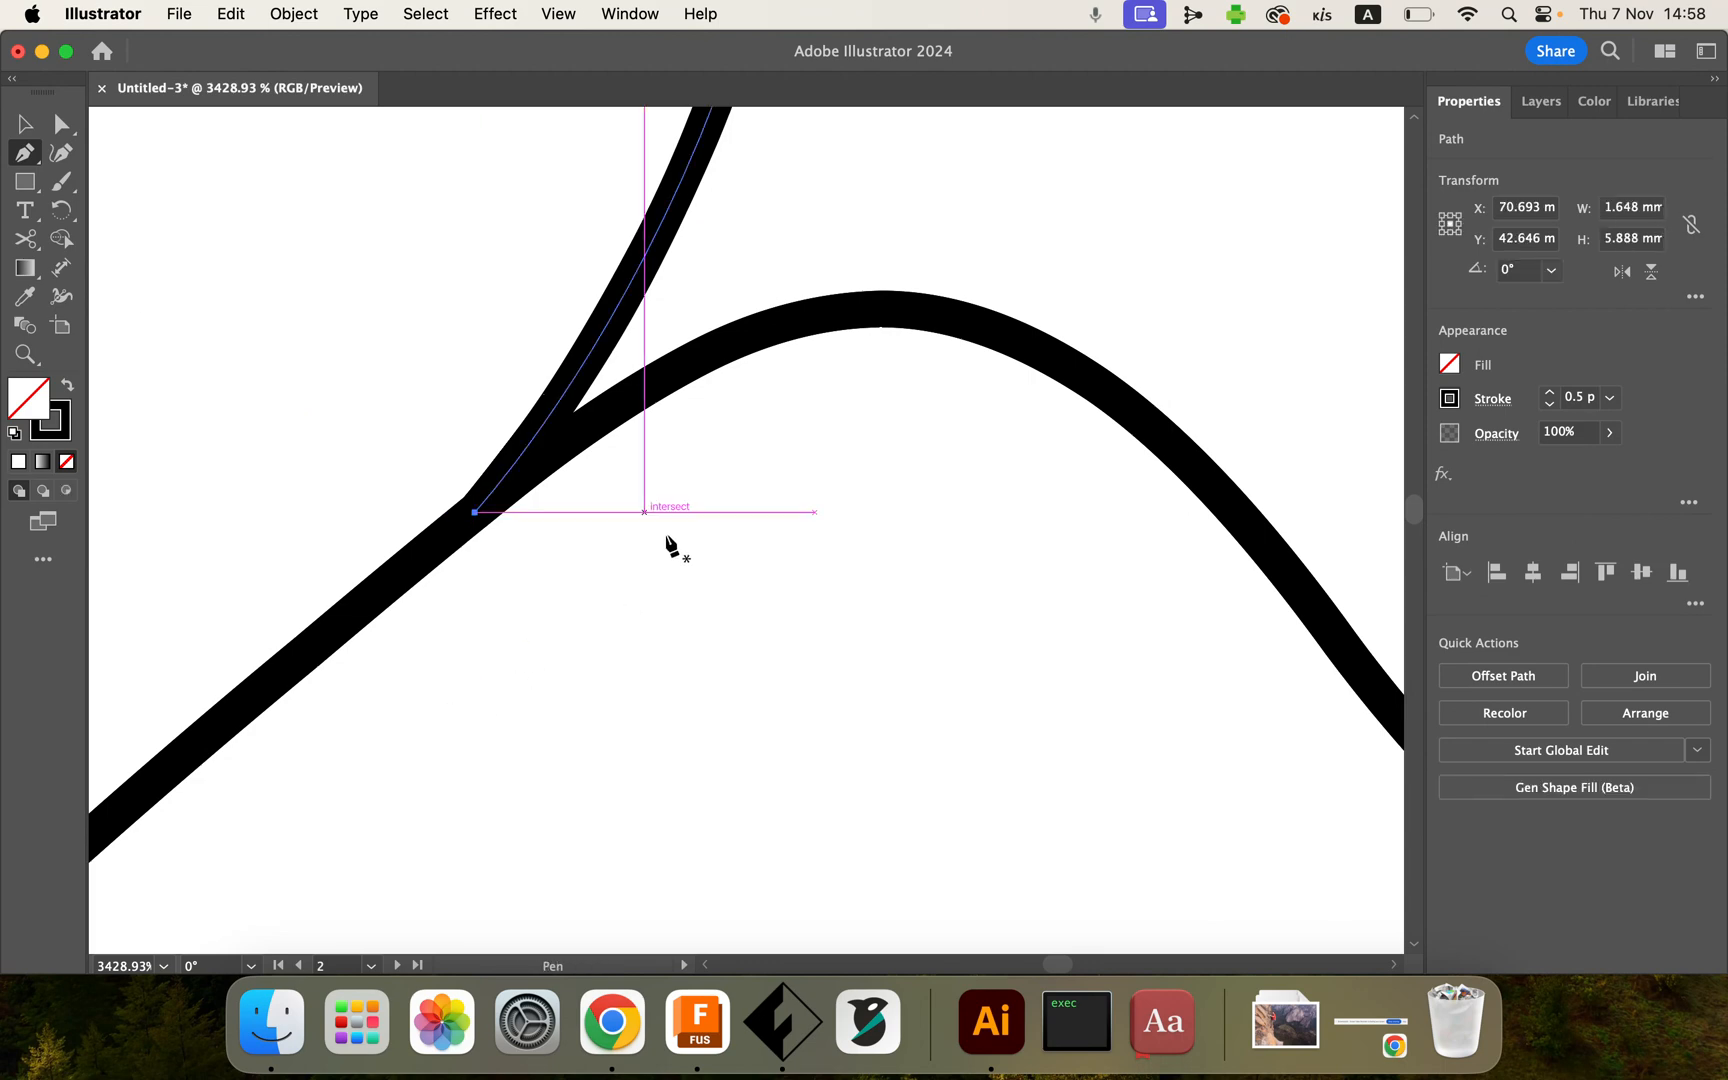
{"action": "scroll", "coordinate": [660, 550], "scroll_direction": "down", "scroll_amount": 5}
{"action": "left_click", "coordinate": [60, 124]}
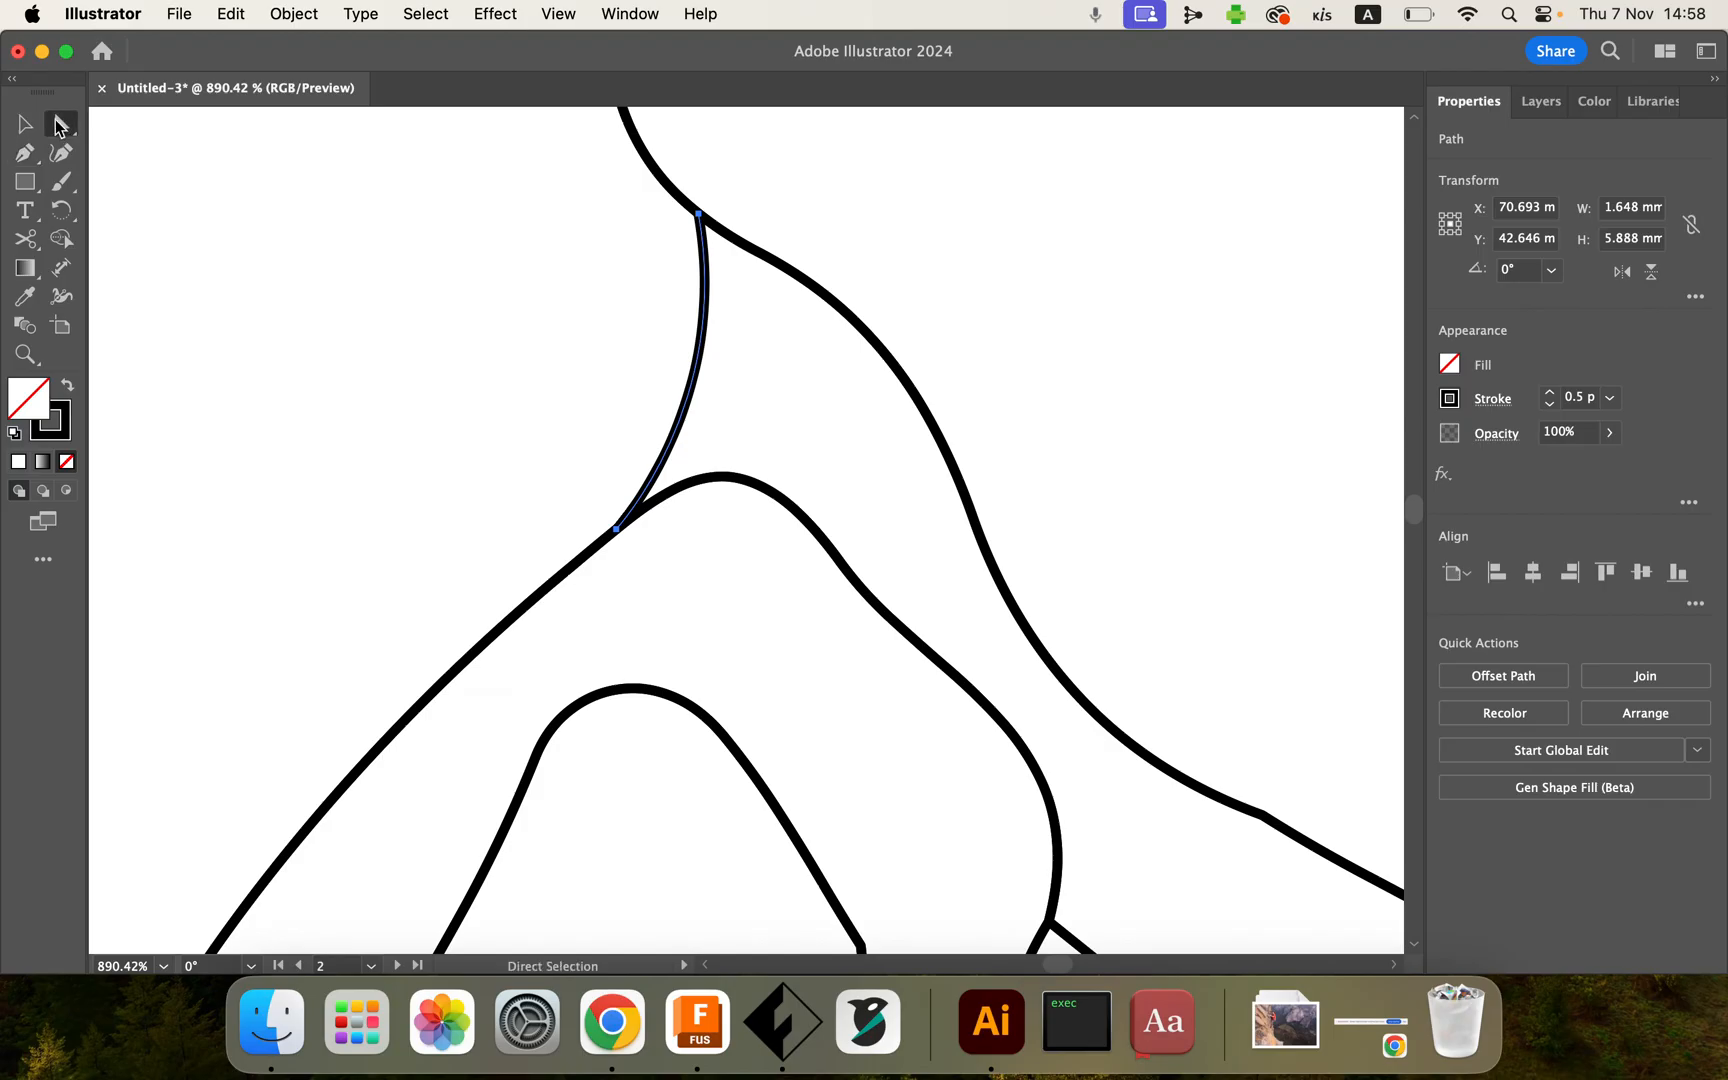
Step: Select the new connecting path's anchors and inspect its joins with the outlines up close
{"action": "scroll", "coordinate": [543, 392], "scroll_direction": "up", "scroll_amount": 3}
{"action": "left_click_drag", "start_coordinate": [530, 430], "coordinate": [740, 690]}
{"action": "scroll", "coordinate": [740, 690], "scroll_direction": "up", "scroll_amount": 3}
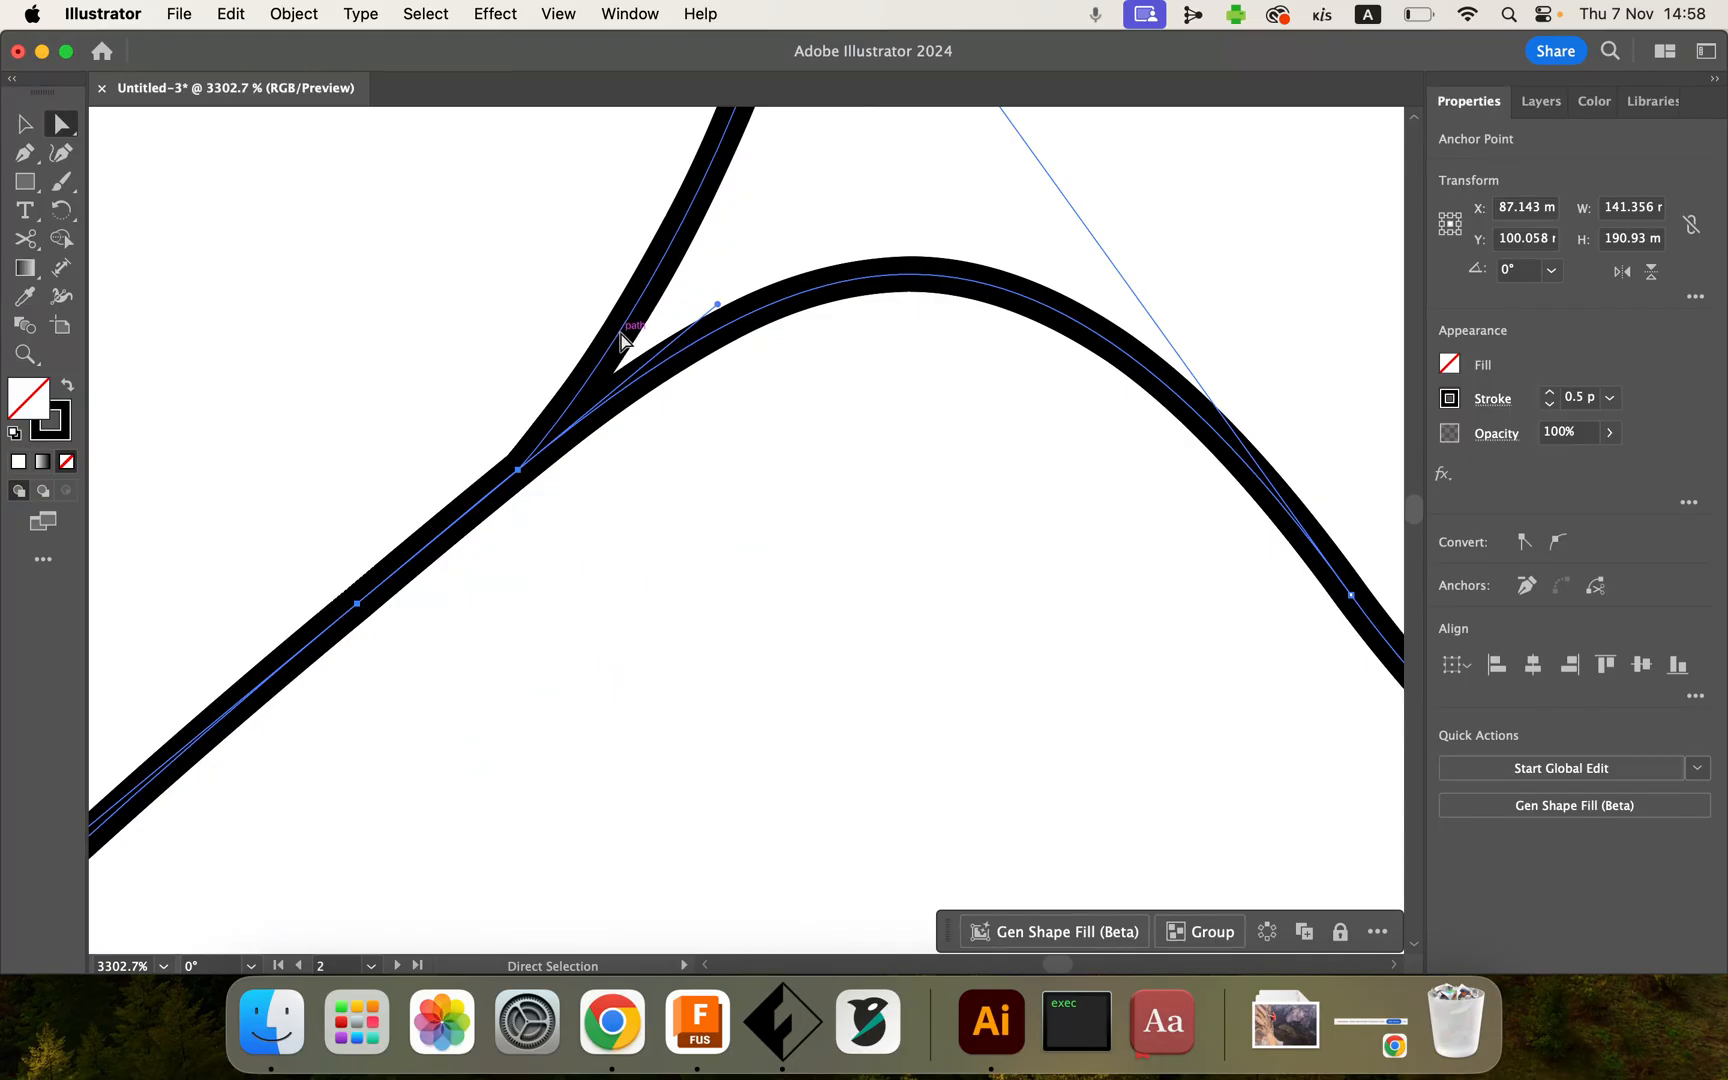
{"action": "scroll", "coordinate": [640, 467], "scroll_direction": "up", "scroll_amount": 10}
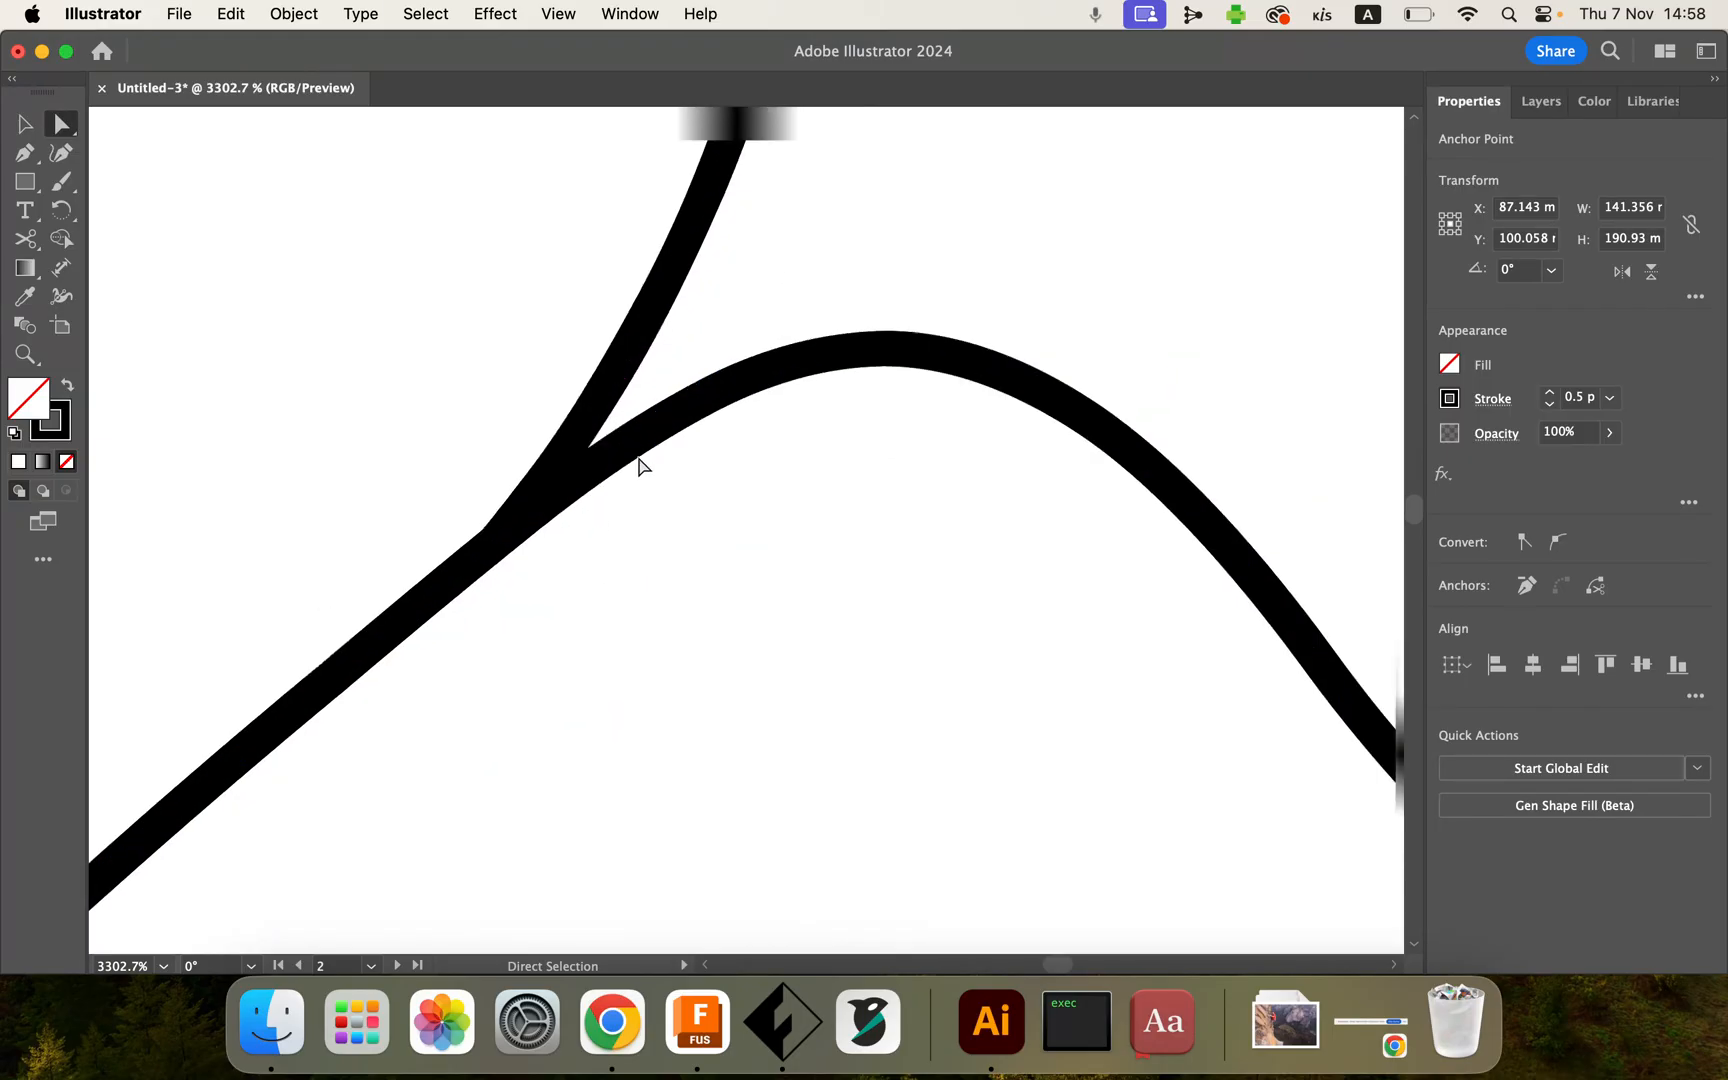
{"action": "scroll", "coordinate": [640, 467], "scroll_direction": "up", "scroll_amount": 5}
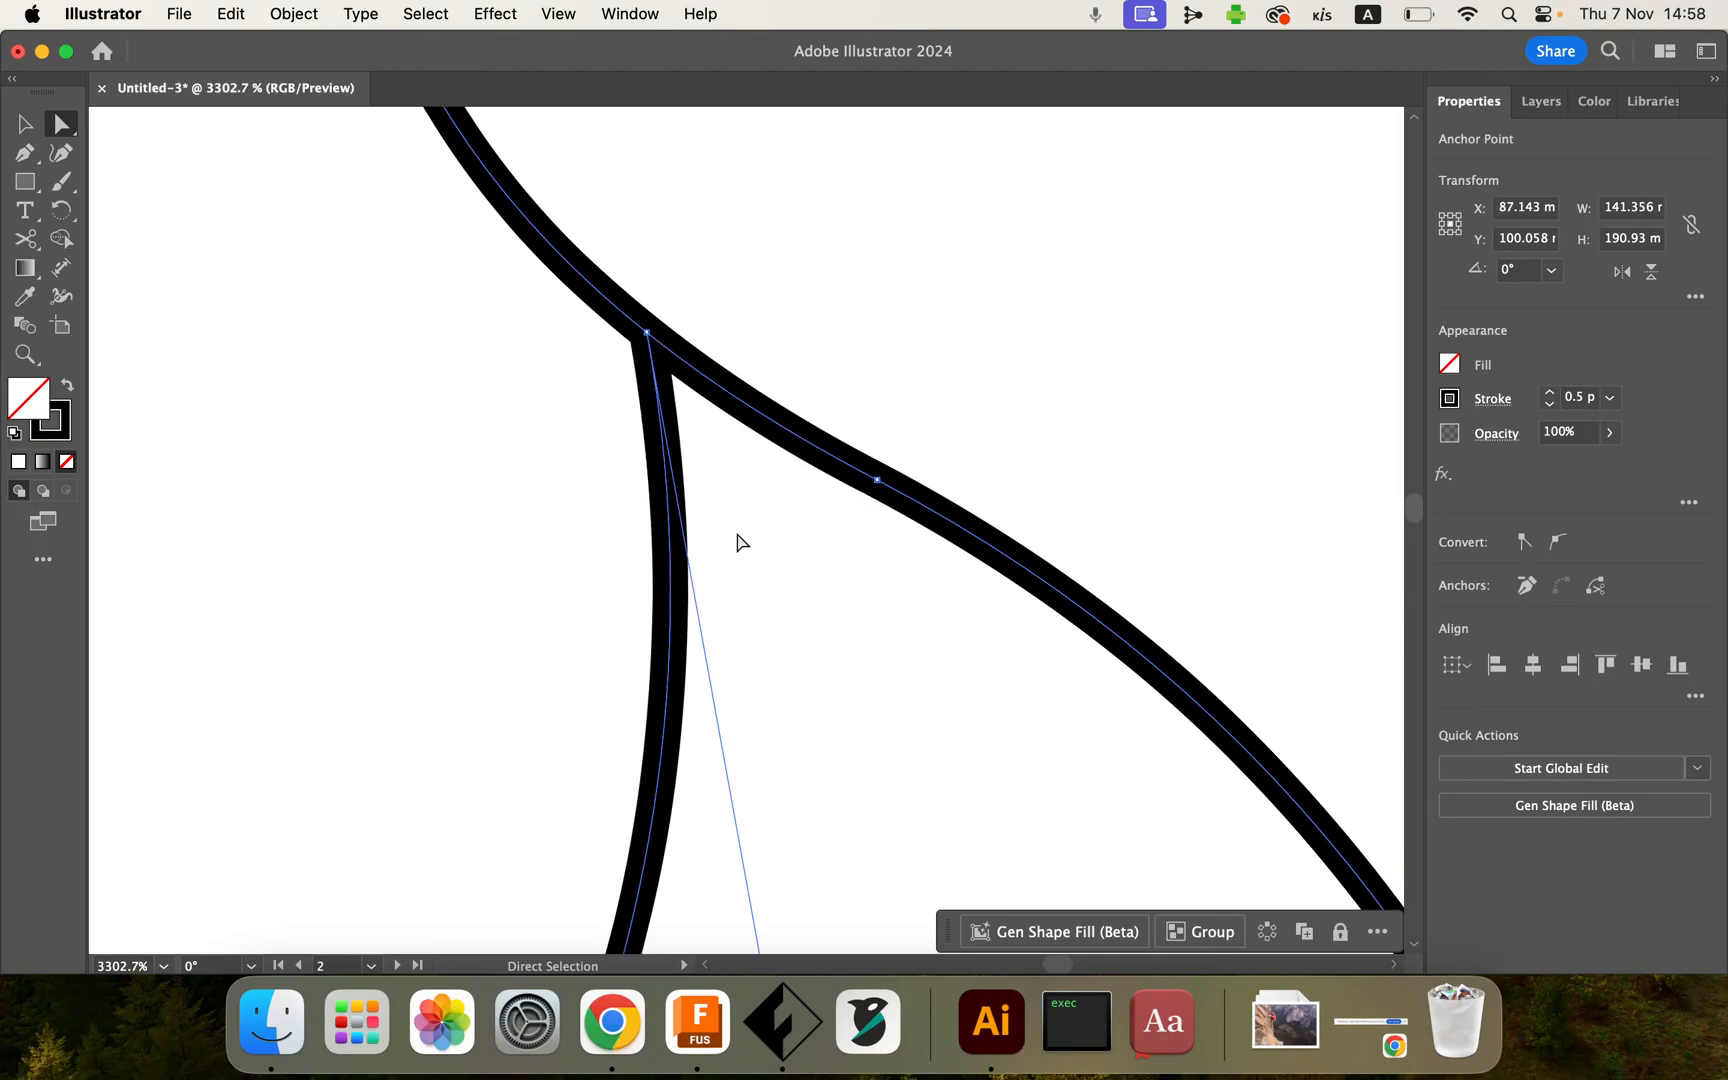
{"action": "scroll", "coordinate": [737, 540], "scroll_direction": "down", "scroll_amount": 10}
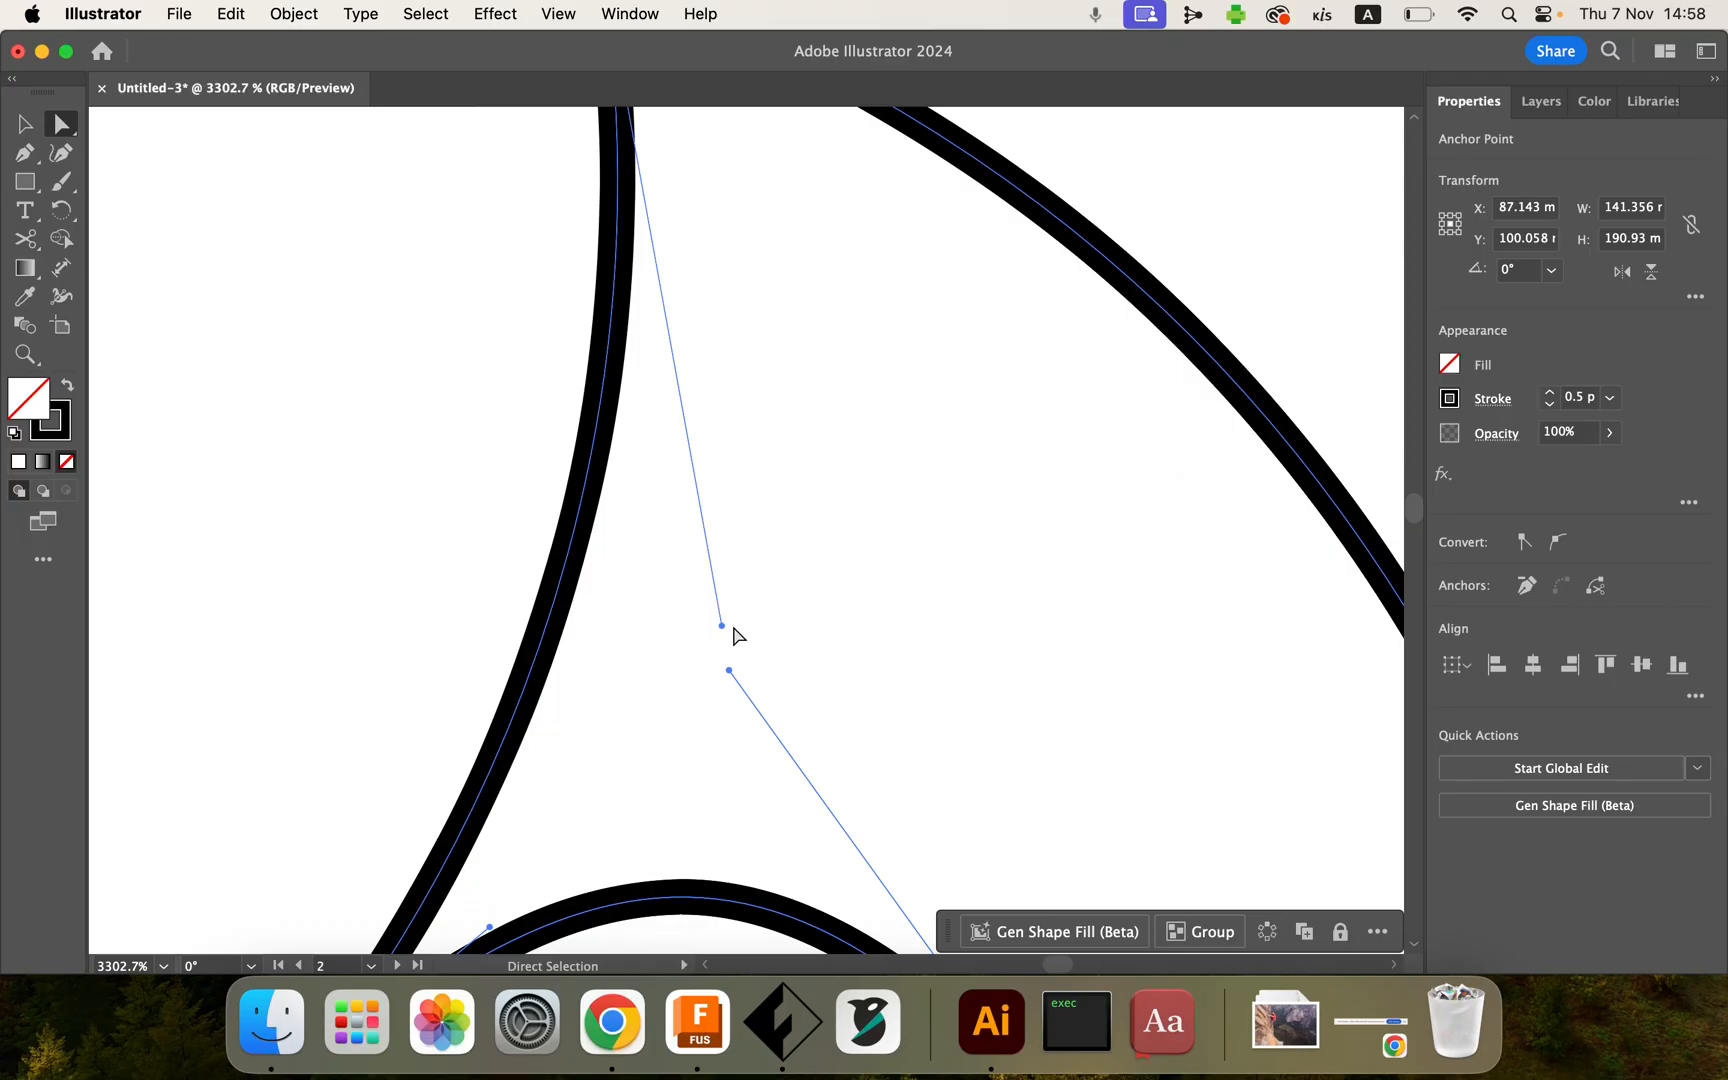
Step: Nudge a direction handle of the connecting path at the climber's shoulder to smooth the join
{"action": "scroll", "coordinate": [760, 665], "scroll_direction": "down", "scroll_amount": 5}
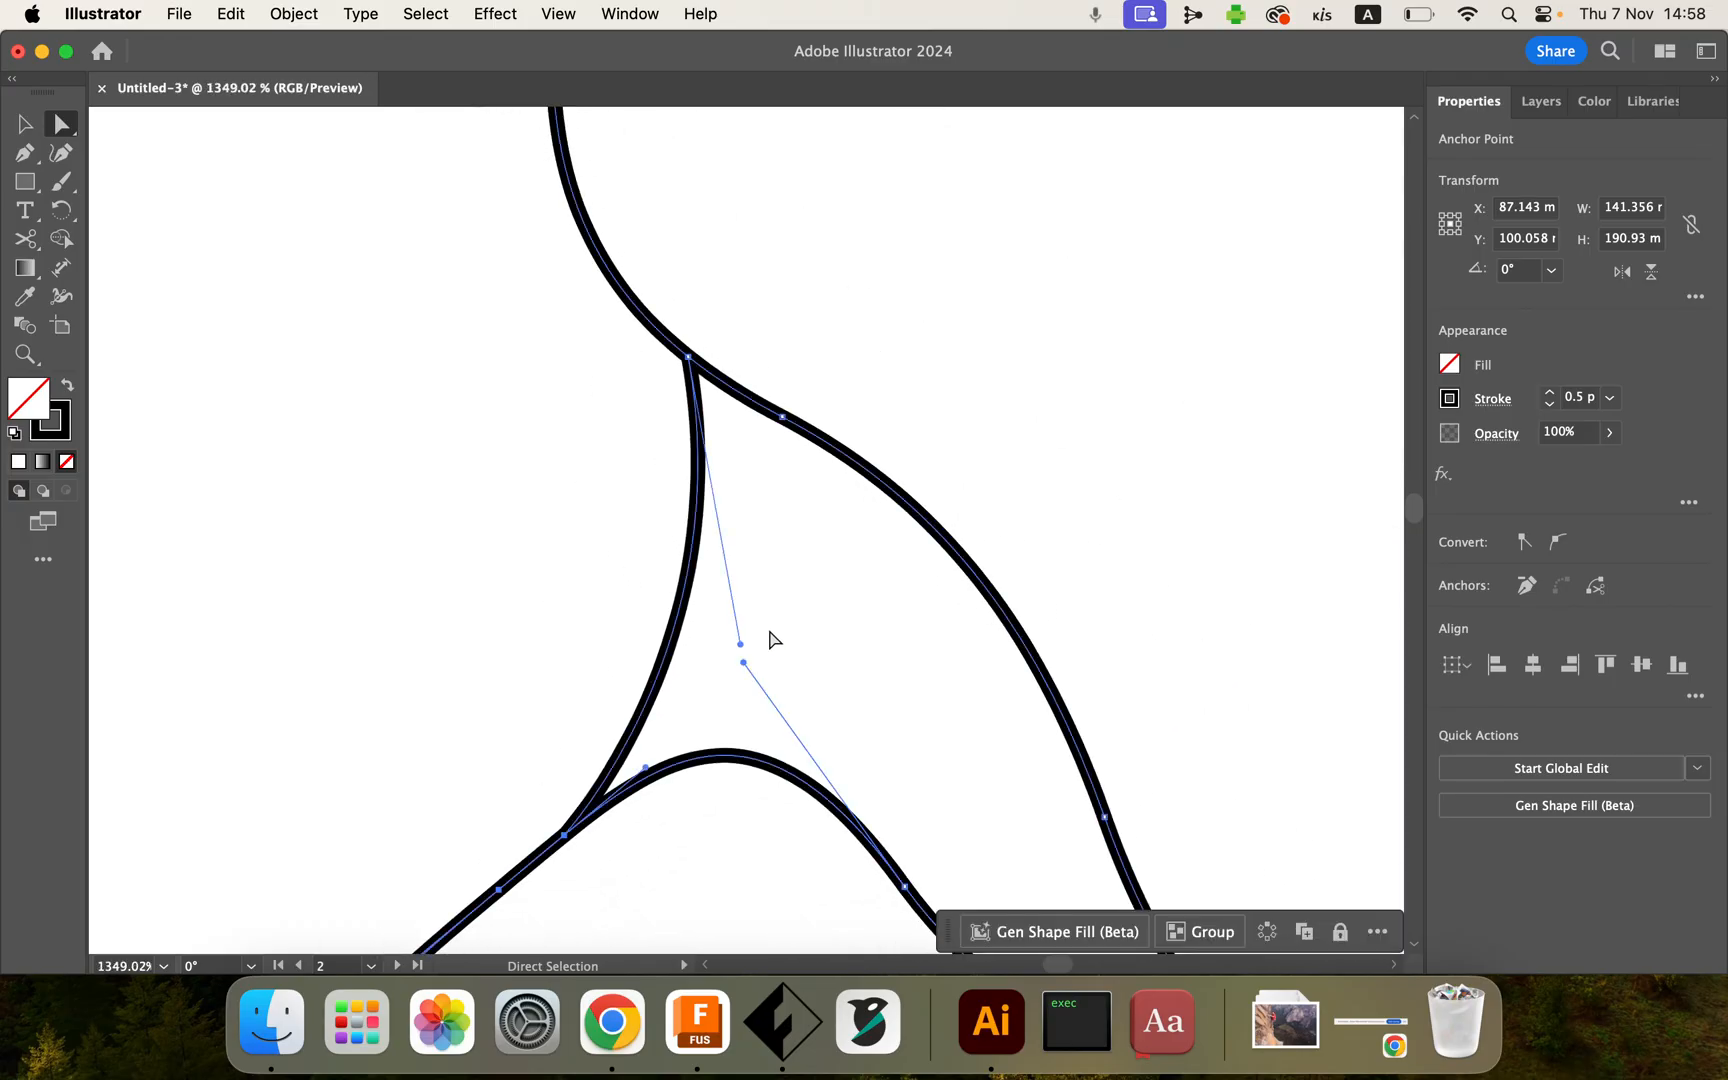
{"action": "mouse_move", "coordinate": [740, 643]}
{"action": "left_mouse_down"}
{"action": "mouse_move", "coordinate": [716, 640]}
{"action": "mouse_move", "coordinate": [745, 642]}
{"action": "left_mouse_up"}
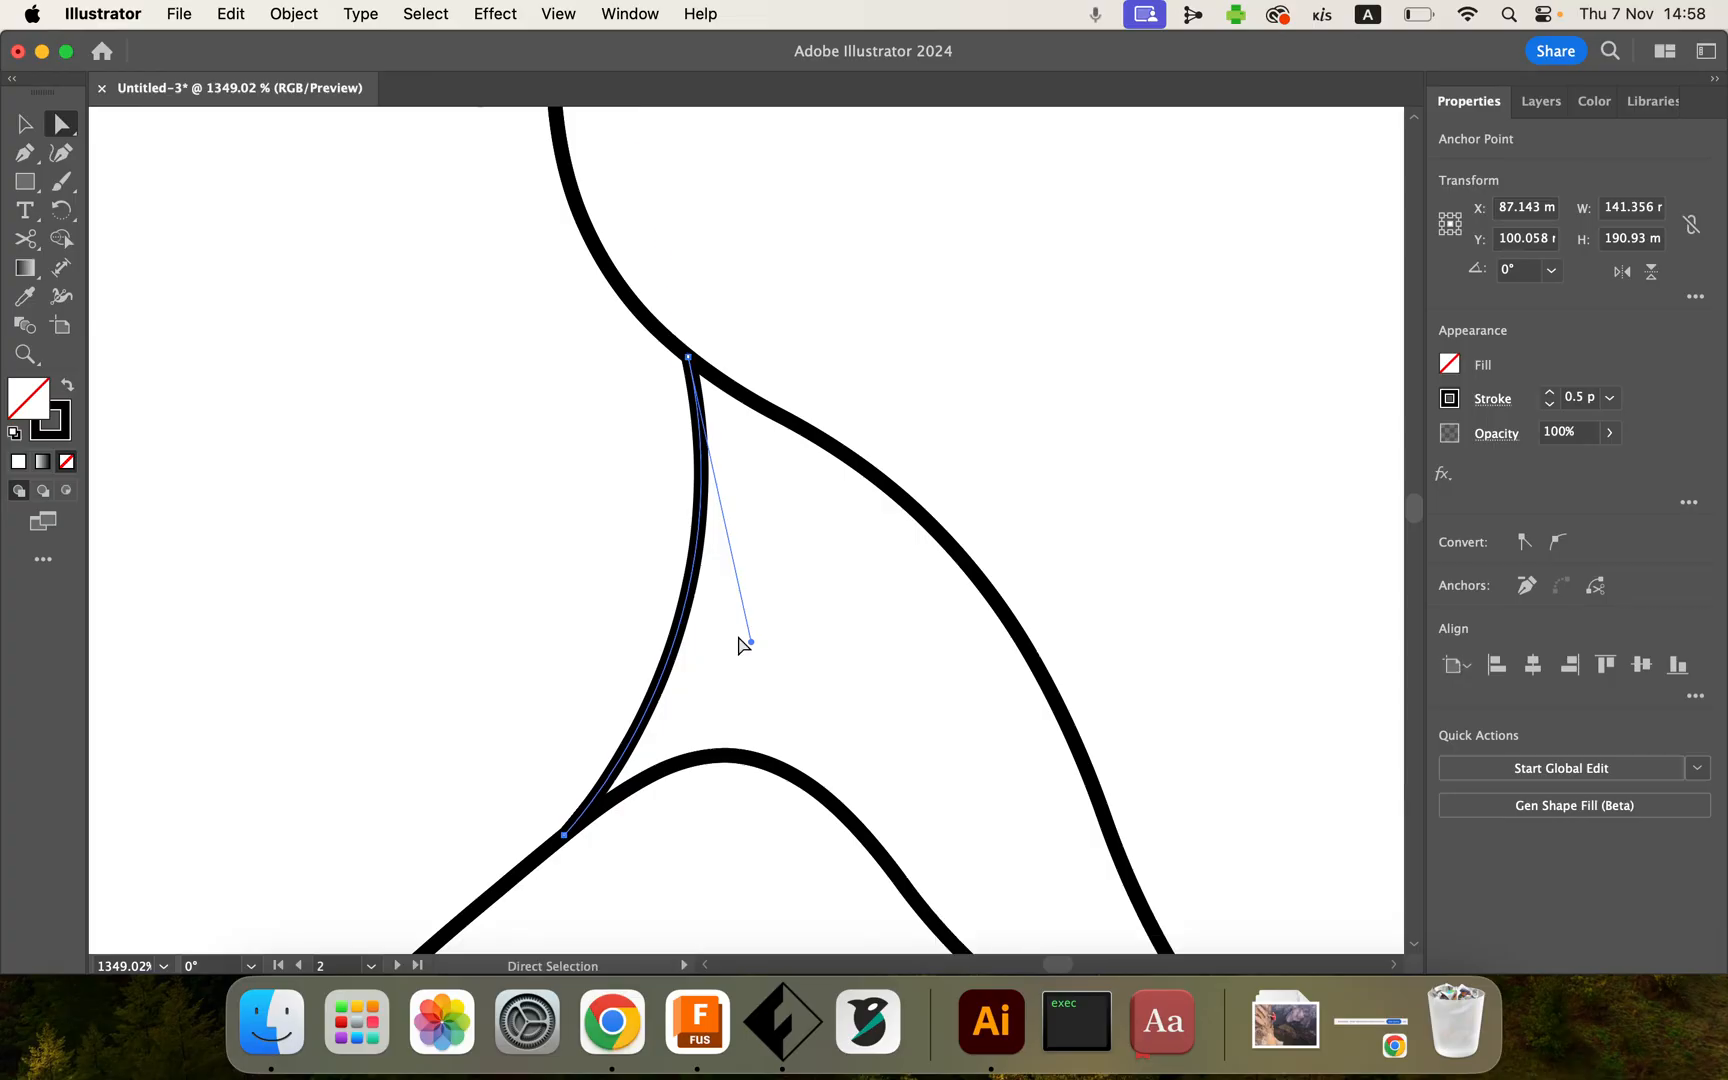
{"action": "scroll", "coordinate": [810, 601], "scroll_direction": "down", "scroll_amount": 10}
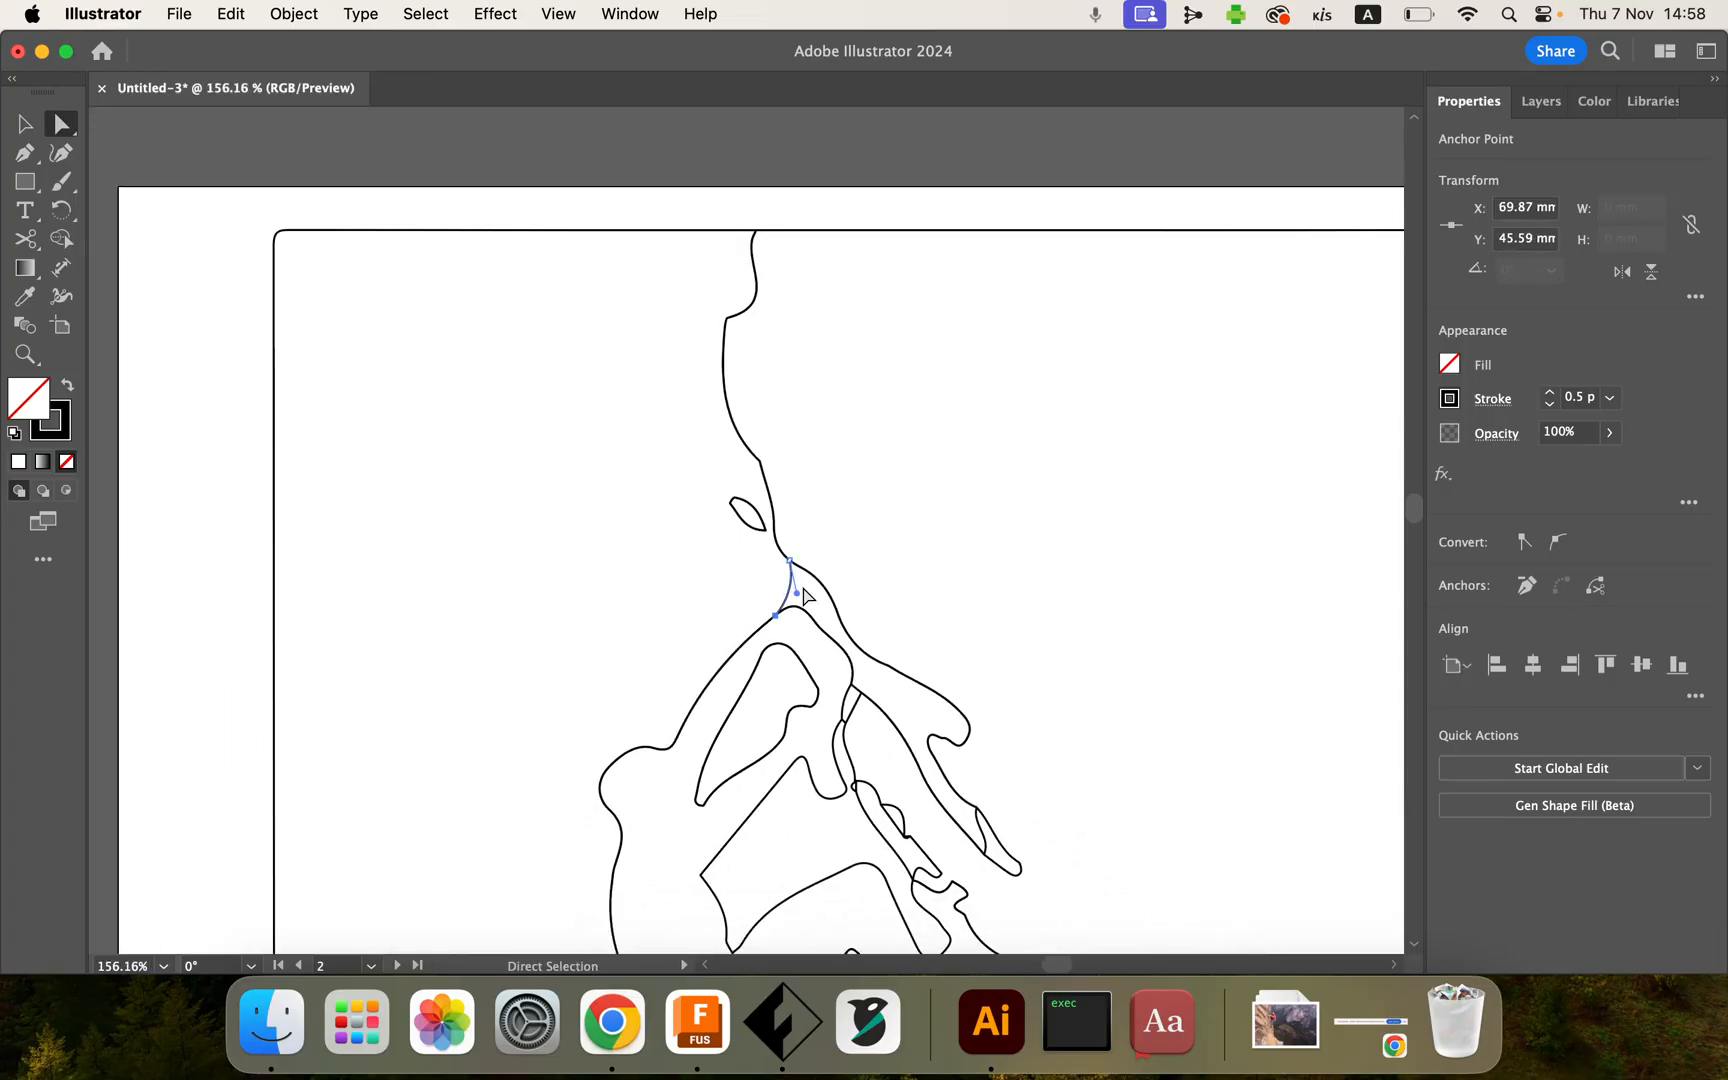
{"action": "scroll", "coordinate": [808, 597], "scroll_direction": "down", "scroll_amount": 6}
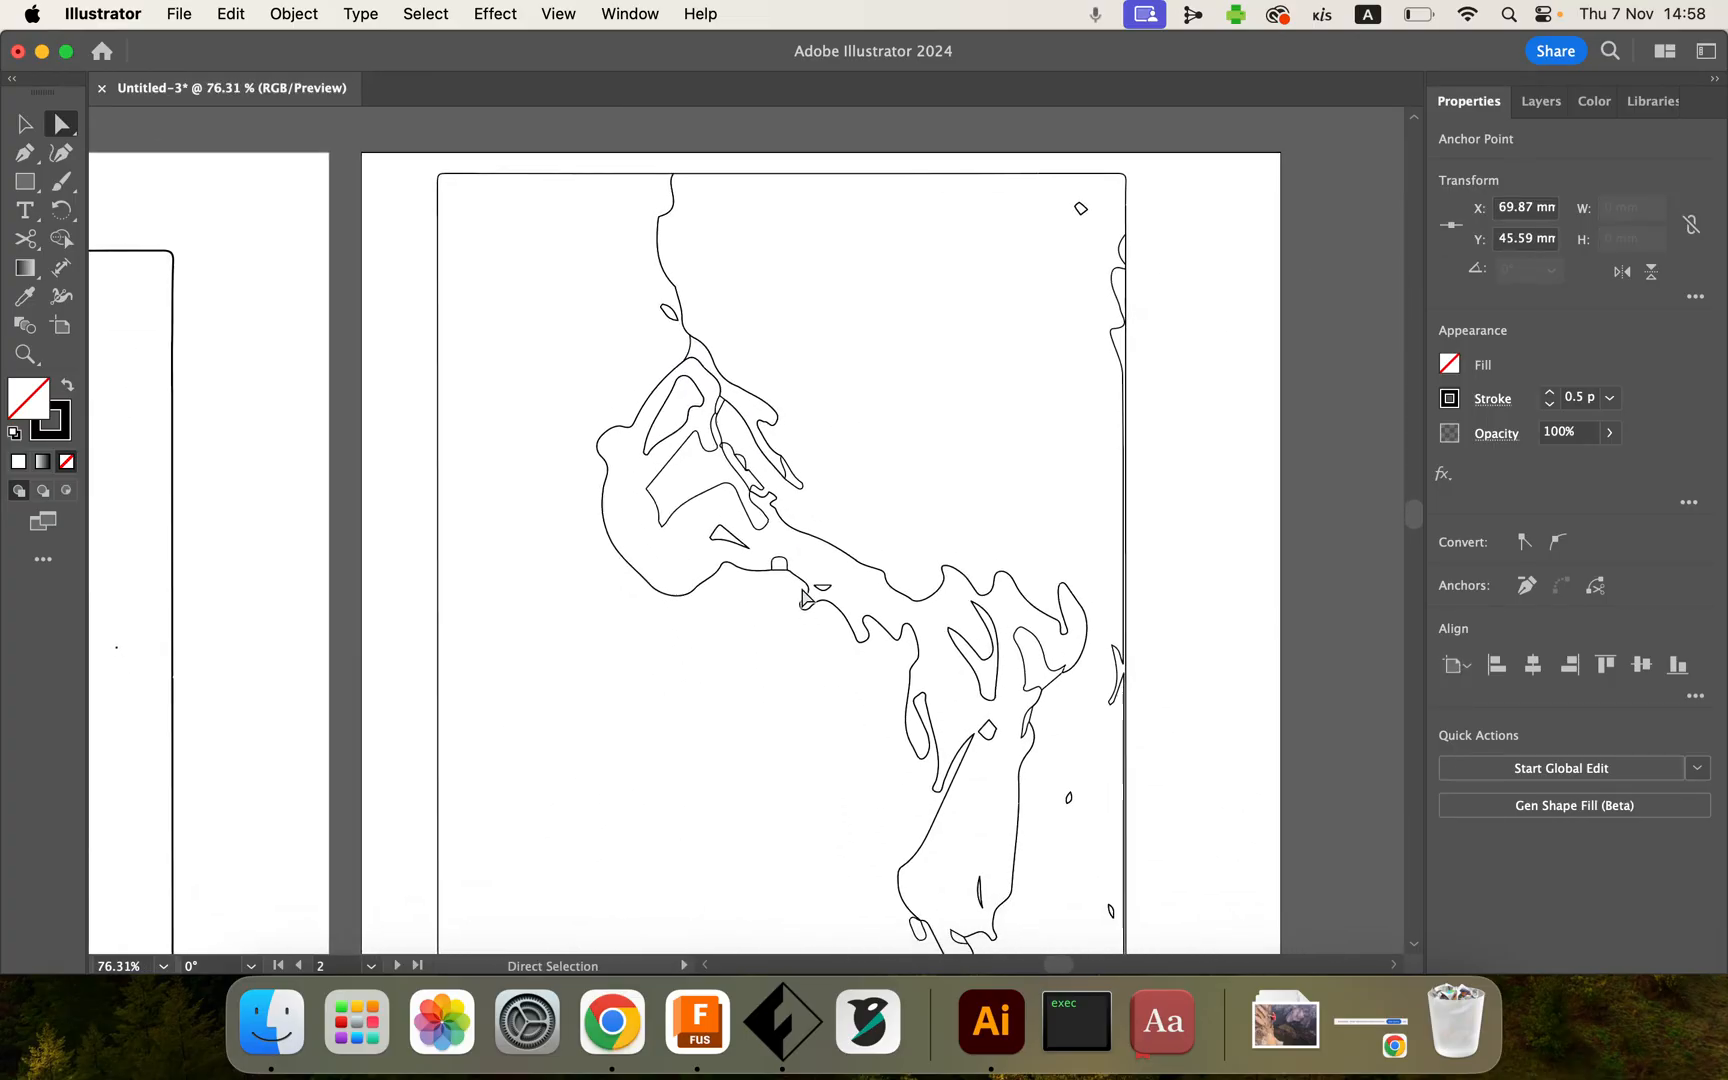
{"action": "scroll", "coordinate": [803, 597], "scroll_direction": "down", "scroll_amount": 5}
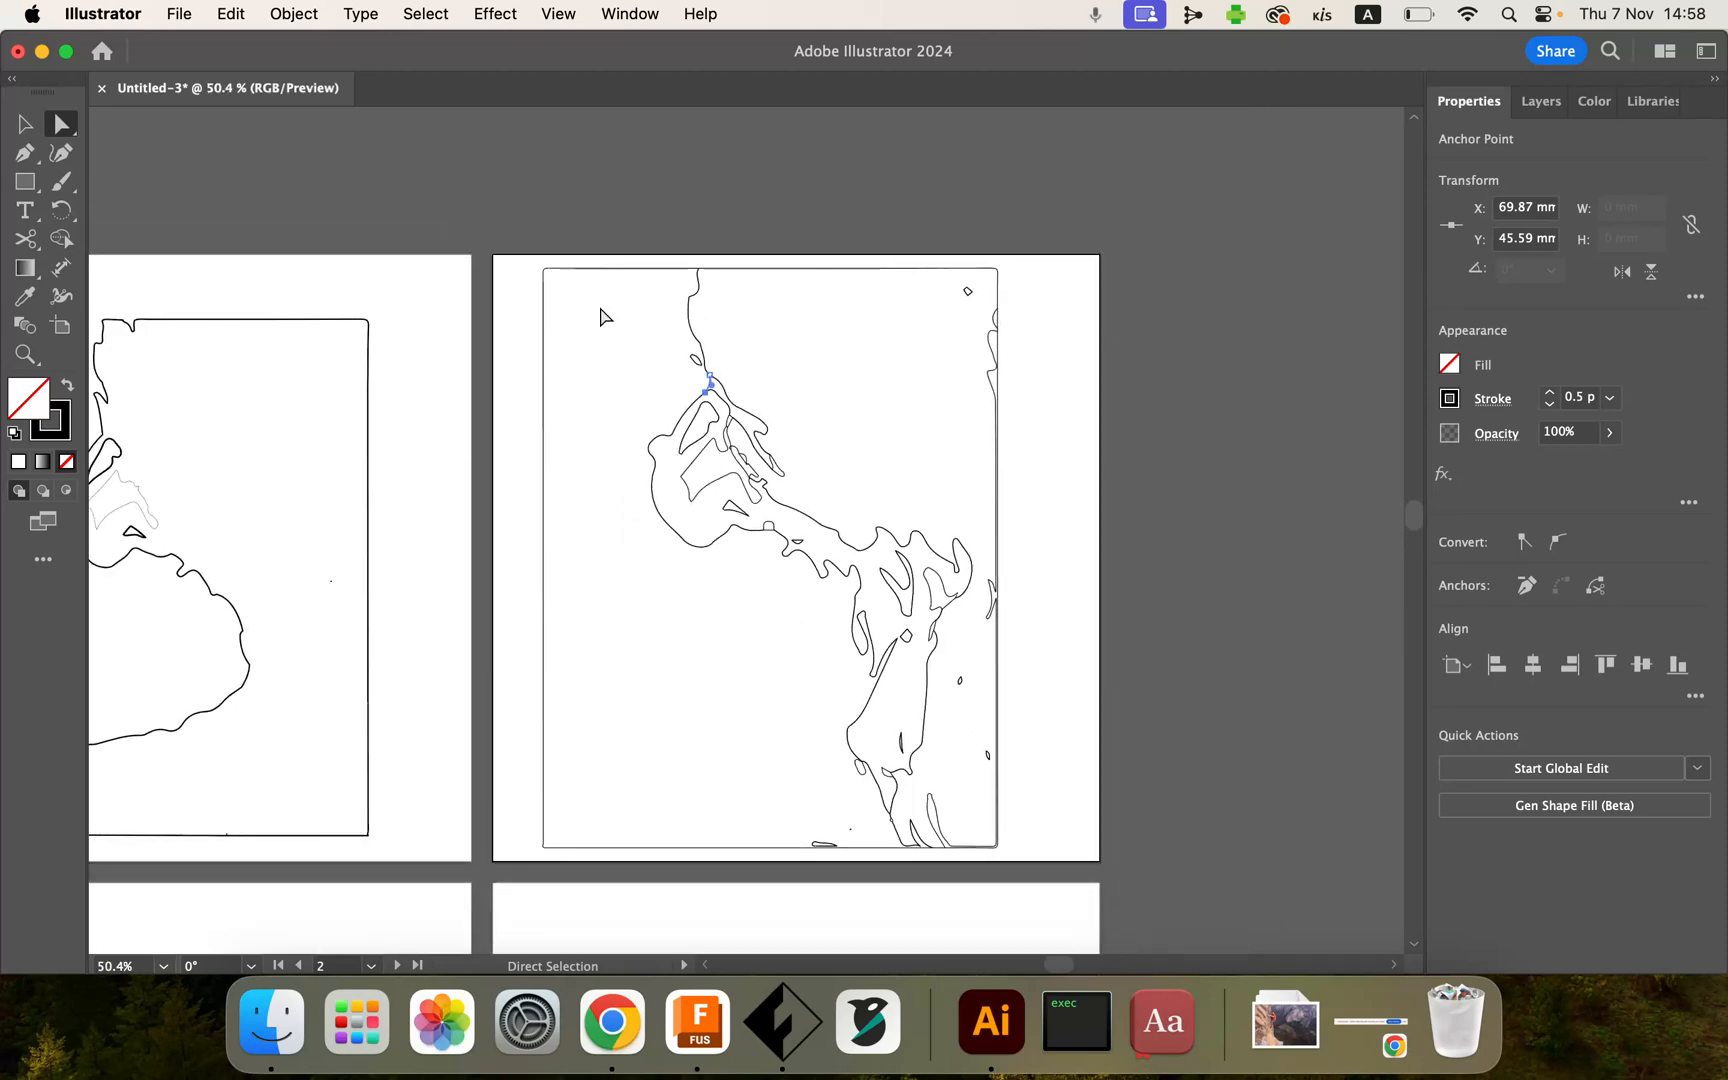
Step: Select all artwork on the second artboard and merge the rock regions into one shape with the Shape Builder tool
{"action": "mouse_move", "coordinate": [522, 256]}
{"action": "left_mouse_down"}
{"action": "mouse_move", "coordinate": [562, 420]}
{"action": "mouse_move", "coordinate": [860, 815]}
{"action": "mouse_move", "coordinate": [1022, 877]}
{"action": "left_mouse_up"}
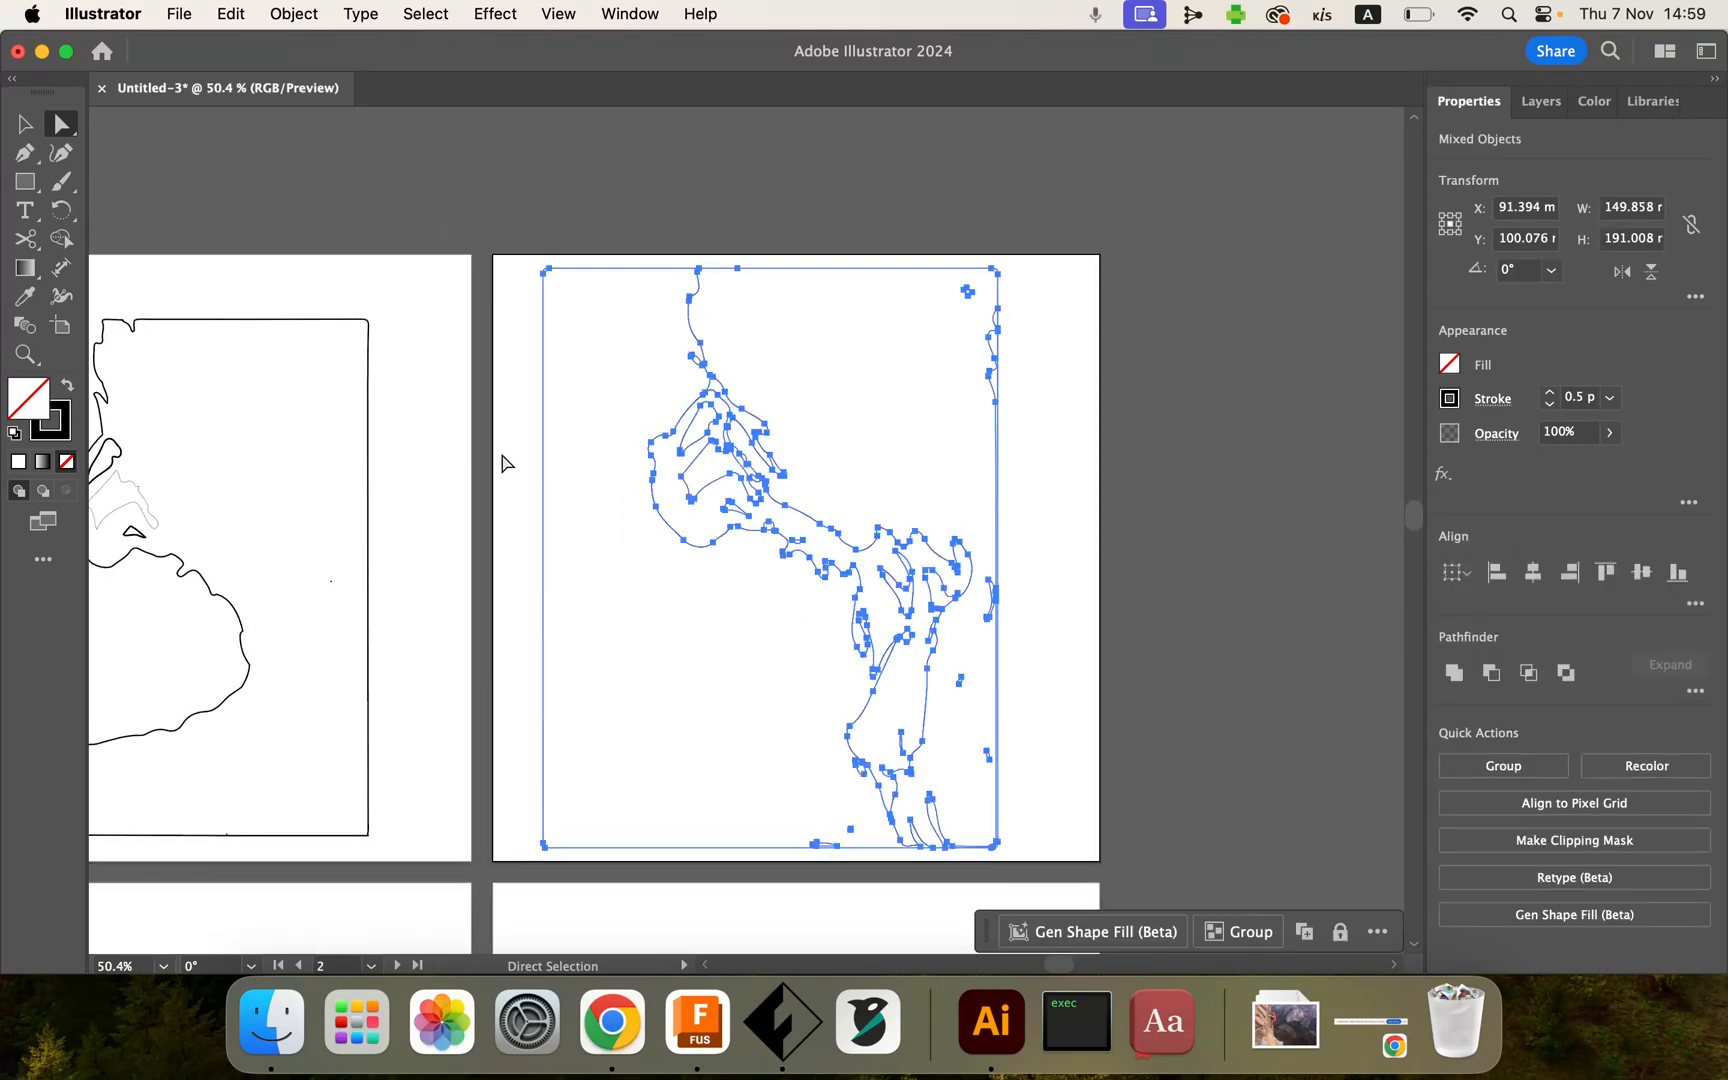
{"action": "left_click", "coordinate": [61, 238]}
{"action": "left_click_drag", "start_coordinate": [820, 360], "coordinate": [746, 421]}
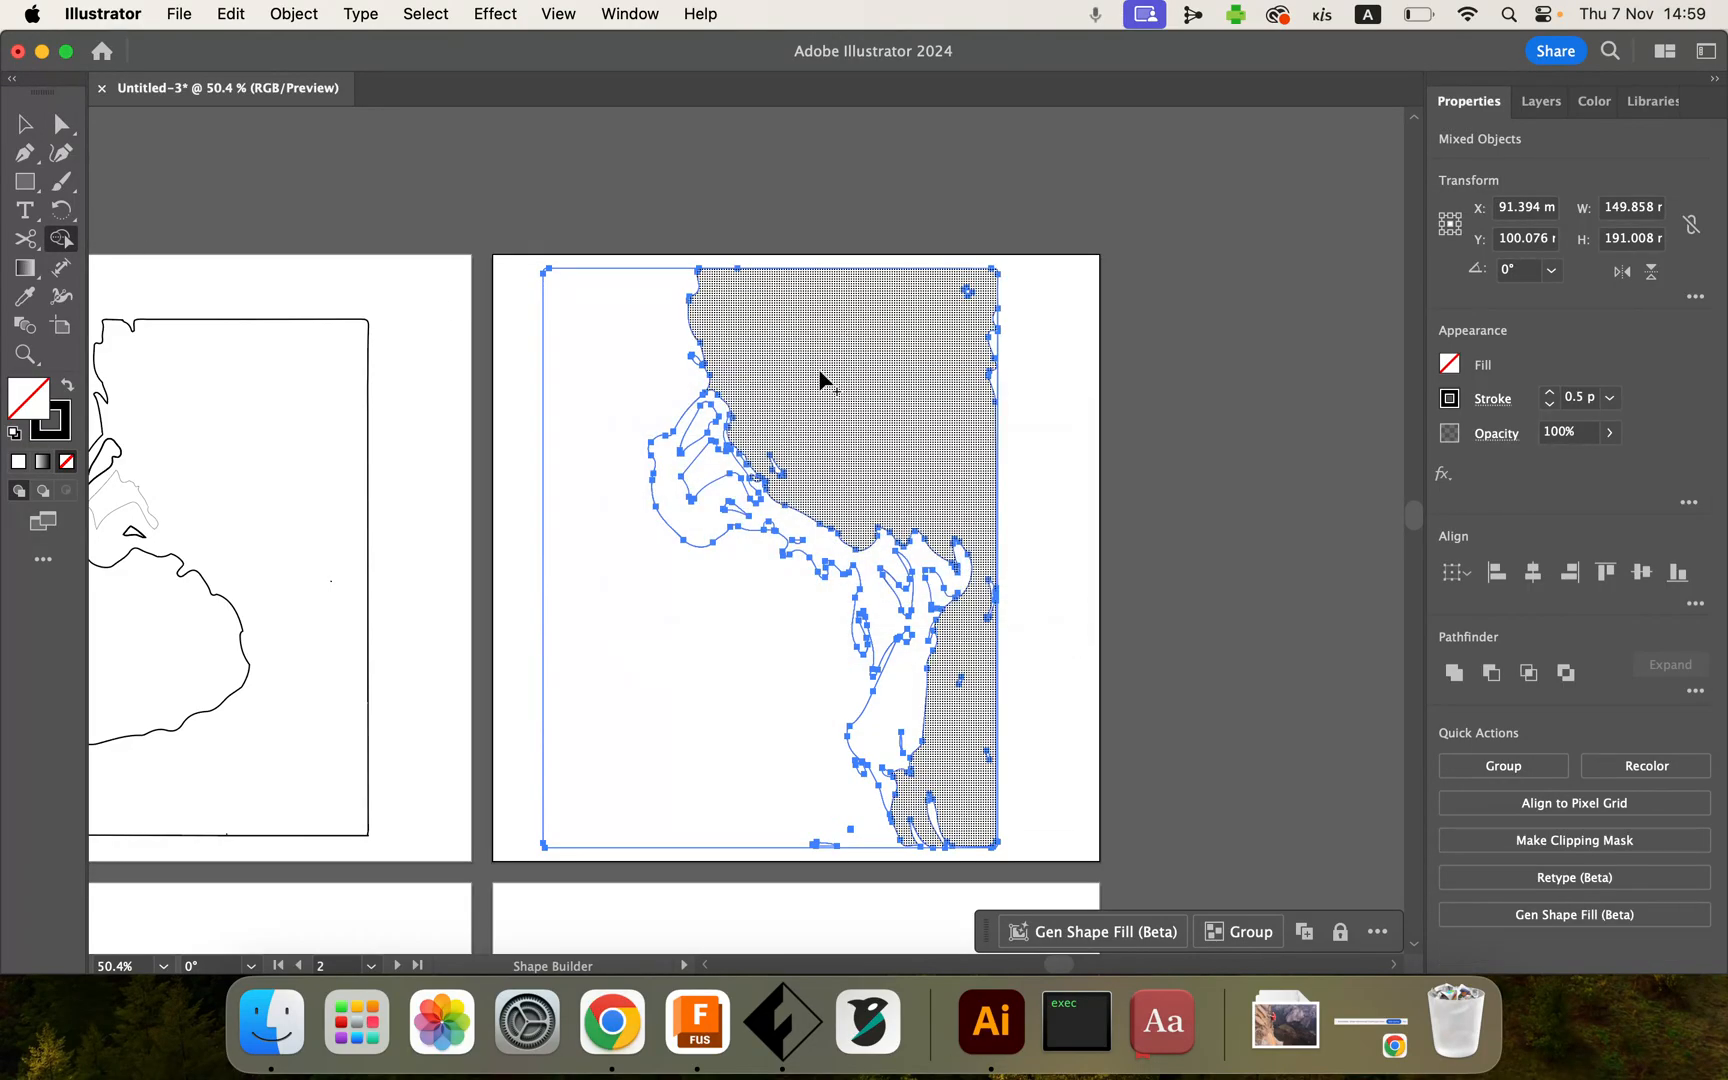
{"action": "scroll", "coordinate": [820, 371], "scroll_direction": "up", "scroll_amount": 5}
{"action": "left_click_drag", "start_coordinate": [652, 393], "coordinate": [572, 446]}
{"action": "mouse_move", "coordinate": [760, 552]}
{"action": "left_mouse_down"}
{"action": "mouse_move", "coordinate": [713, 609]}
{"action": "mouse_move", "coordinate": [645, 612]}
{"action": "mouse_move", "coordinate": [637, 588]}
{"action": "left_mouse_up"}
{"action": "scroll", "coordinate": [739, 533], "scroll_direction": "down", "scroll_amount": 3}
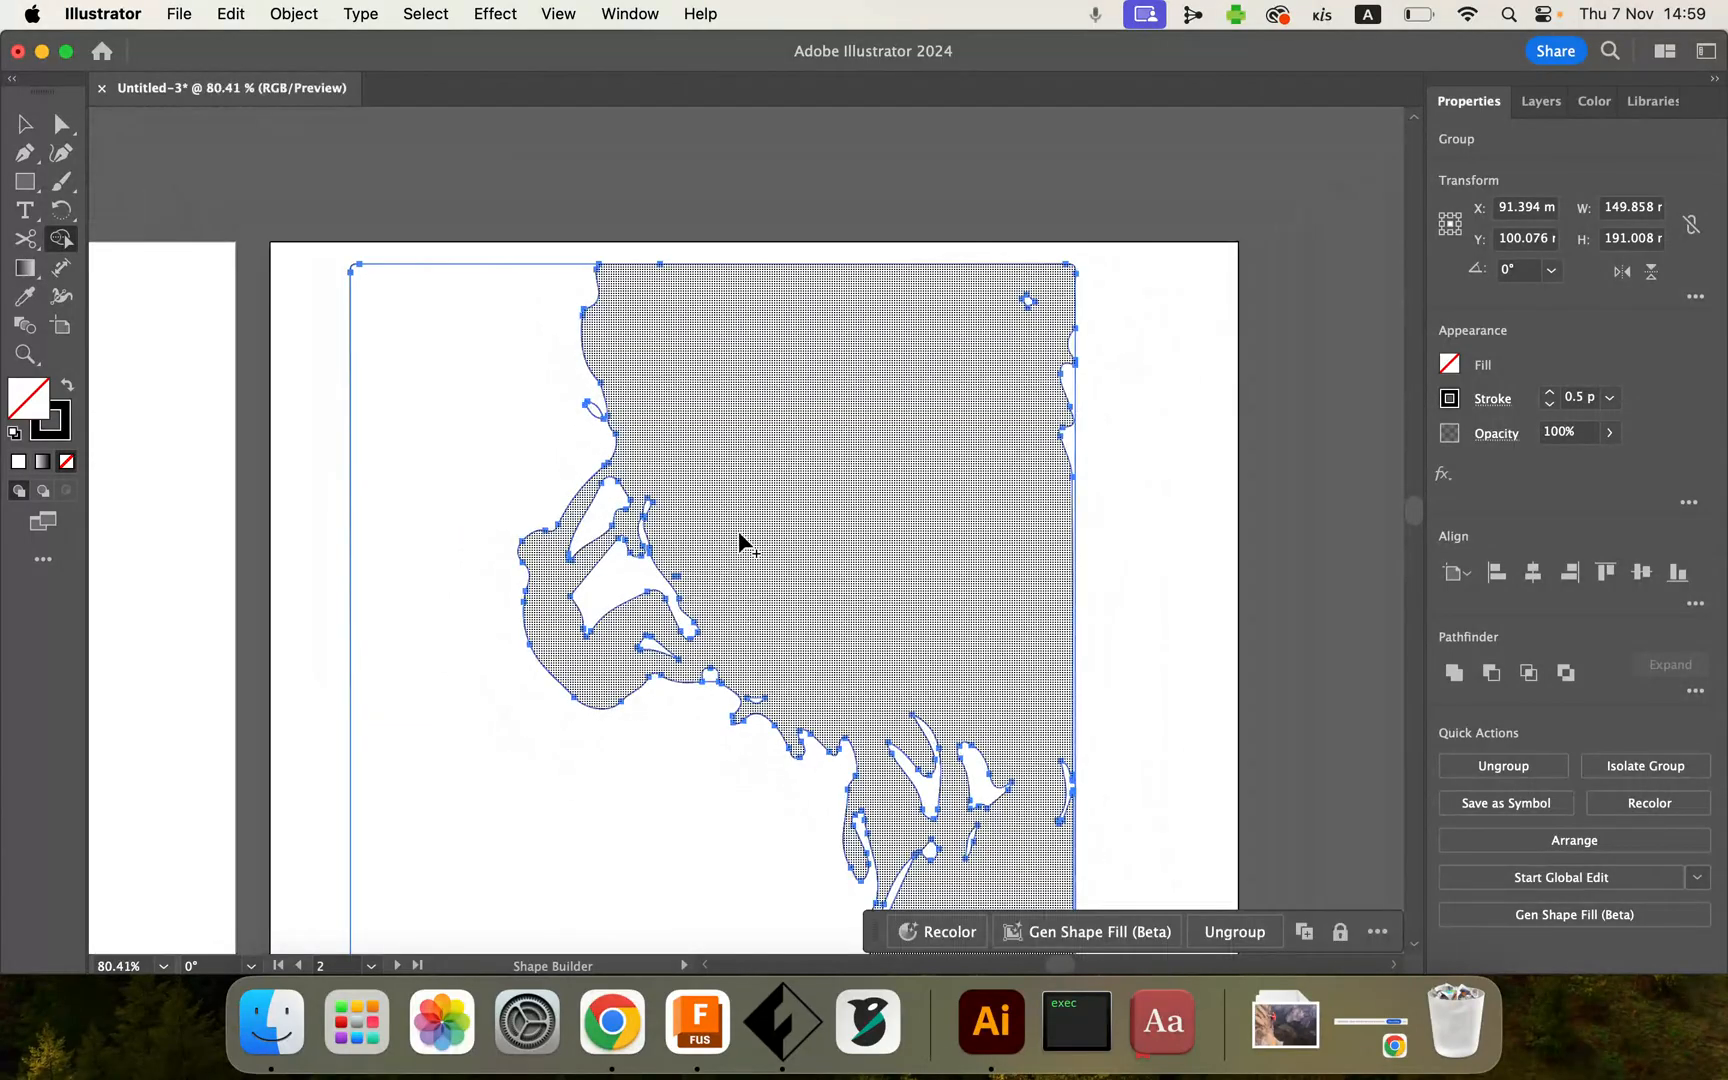
{"action": "scroll", "coordinate": [739, 533], "scroll_direction": "down", "scroll_amount": 5}
{"action": "scroll", "coordinate": [739, 533], "scroll_direction": "right", "scroll_amount": 5}
{"action": "mouse_move", "coordinate": [739, 533]}
{"action": "left_mouse_down"}
{"action": "mouse_move", "coordinate": [848, 664]}
{"action": "mouse_move", "coordinate": [893, 680]}
{"action": "left_mouse_up"}
{"action": "scroll", "coordinate": [751, 490], "scroll_direction": "up", "scroll_amount": 5}
{"action": "scroll", "coordinate": [751, 490], "scroll_direction": "right", "scroll_amount": 5}
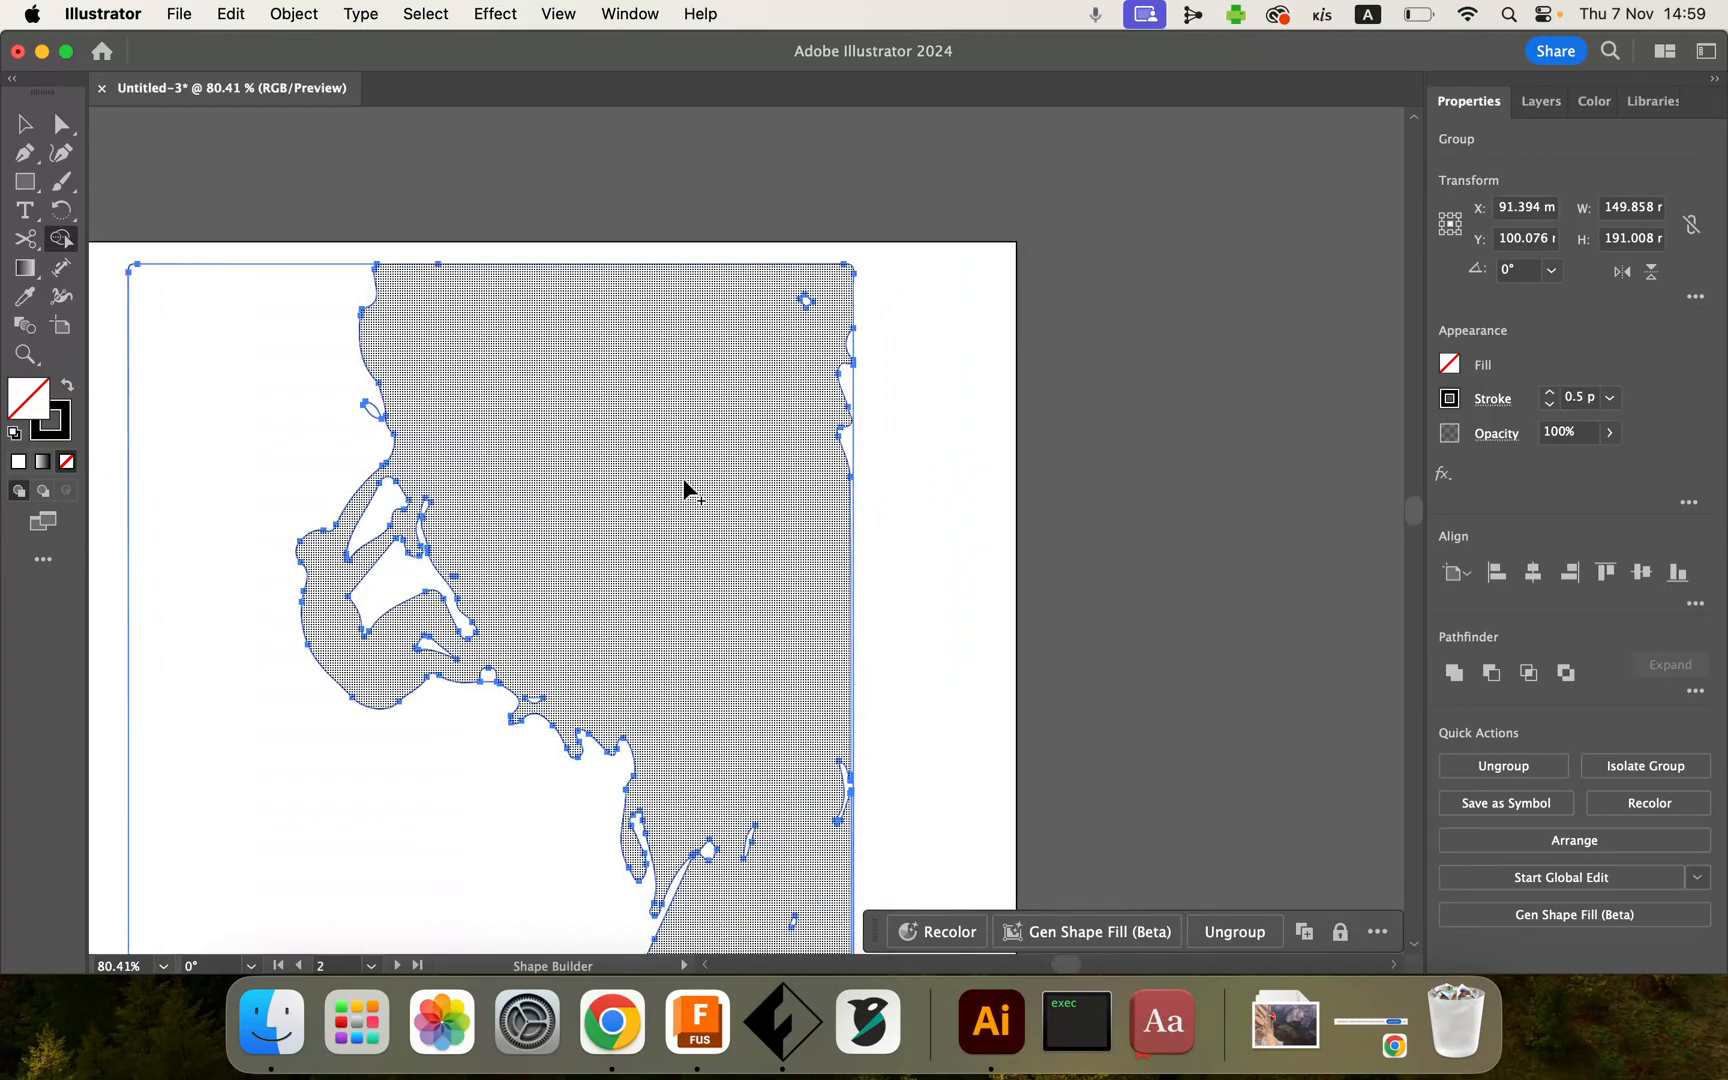
{"action": "scroll", "coordinate": [684, 482], "scroll_direction": "up", "scroll_amount": 2}
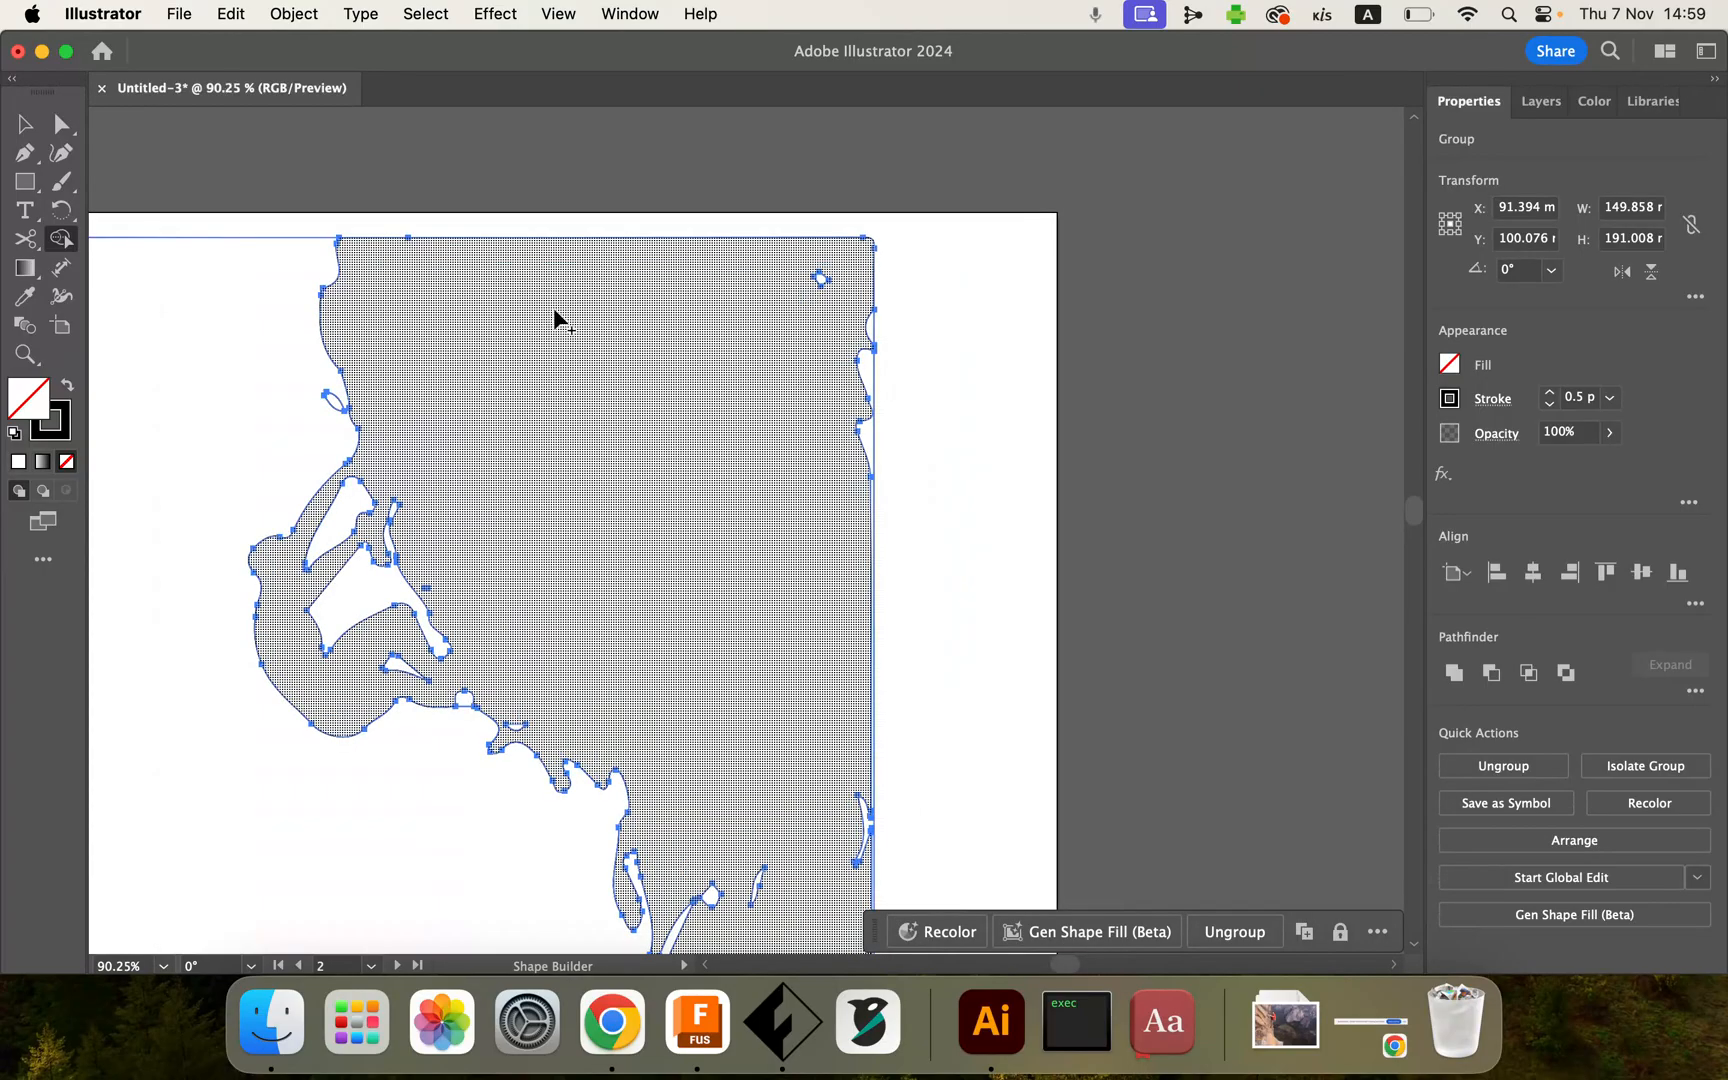
Step: Try deleting the wavy outline segment along the artwork's right edge with the Direct Selection tool, then undo the deletion
{"action": "left_click", "coordinate": [58, 128]}
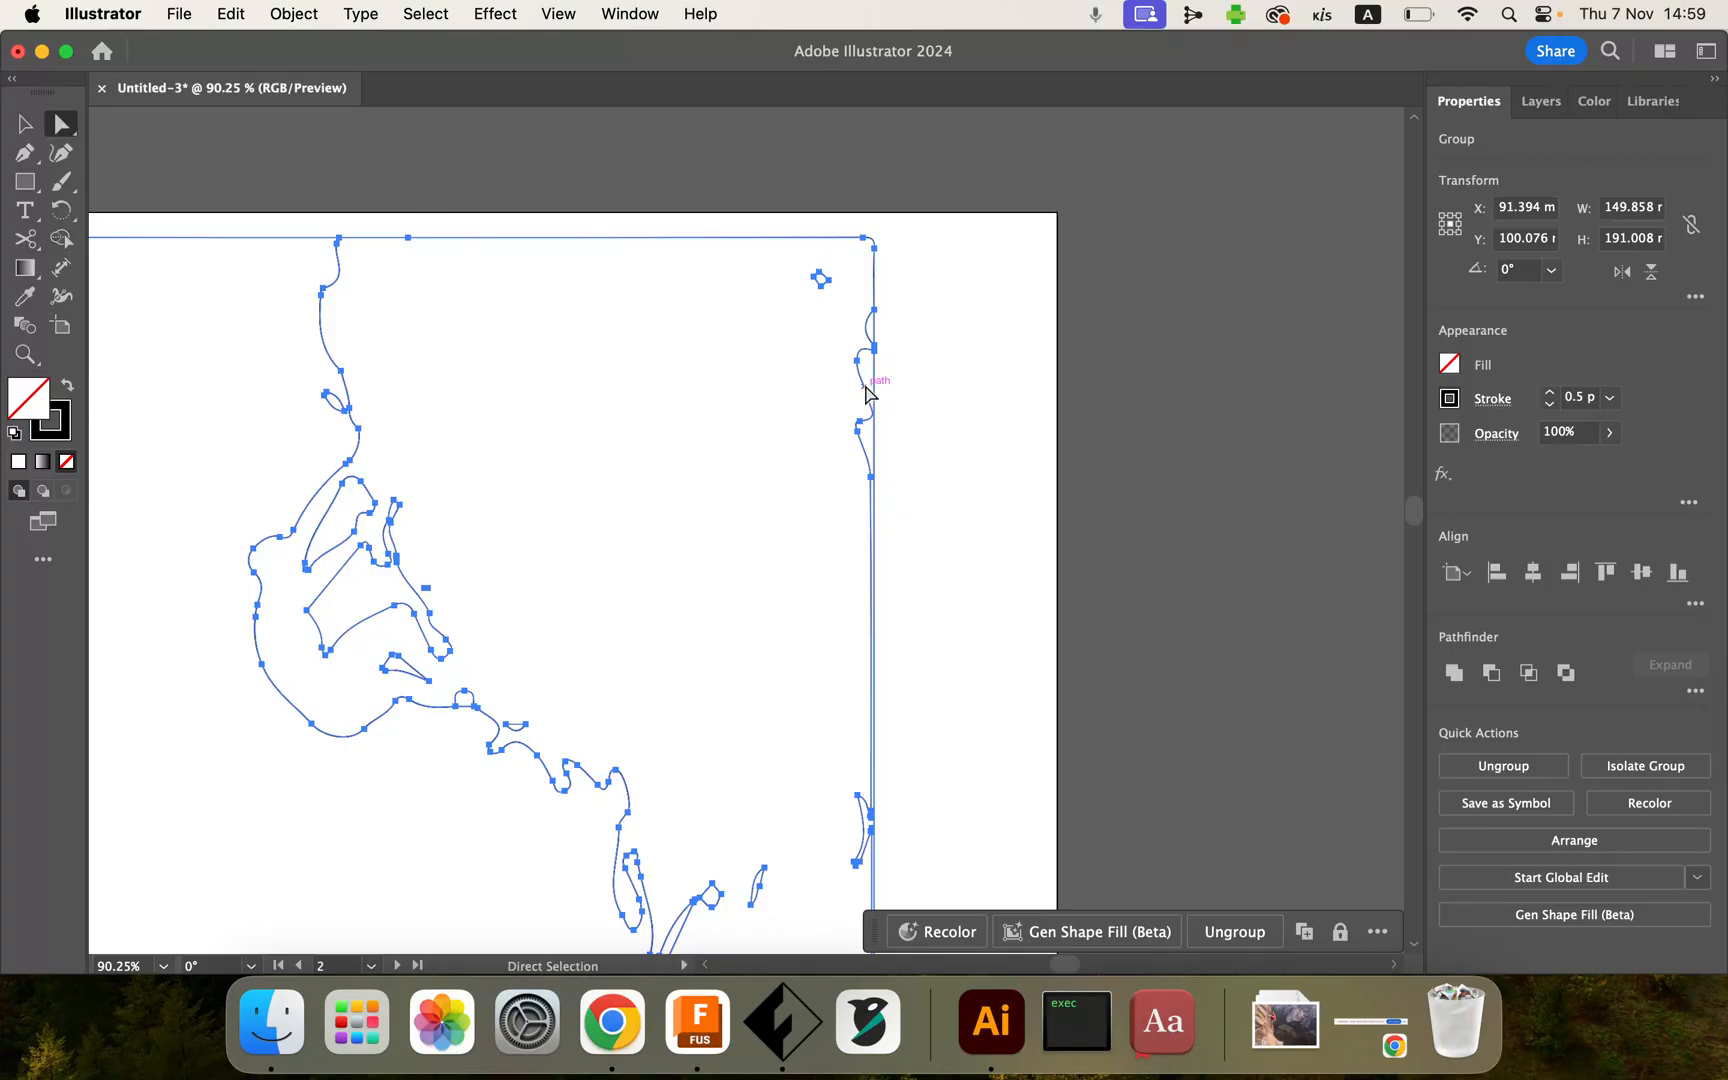
{"action": "scroll", "coordinate": [862, 393], "scroll_direction": "up", "scroll_amount": 8}
{"action": "left_click", "coordinate": [1057, 397]}
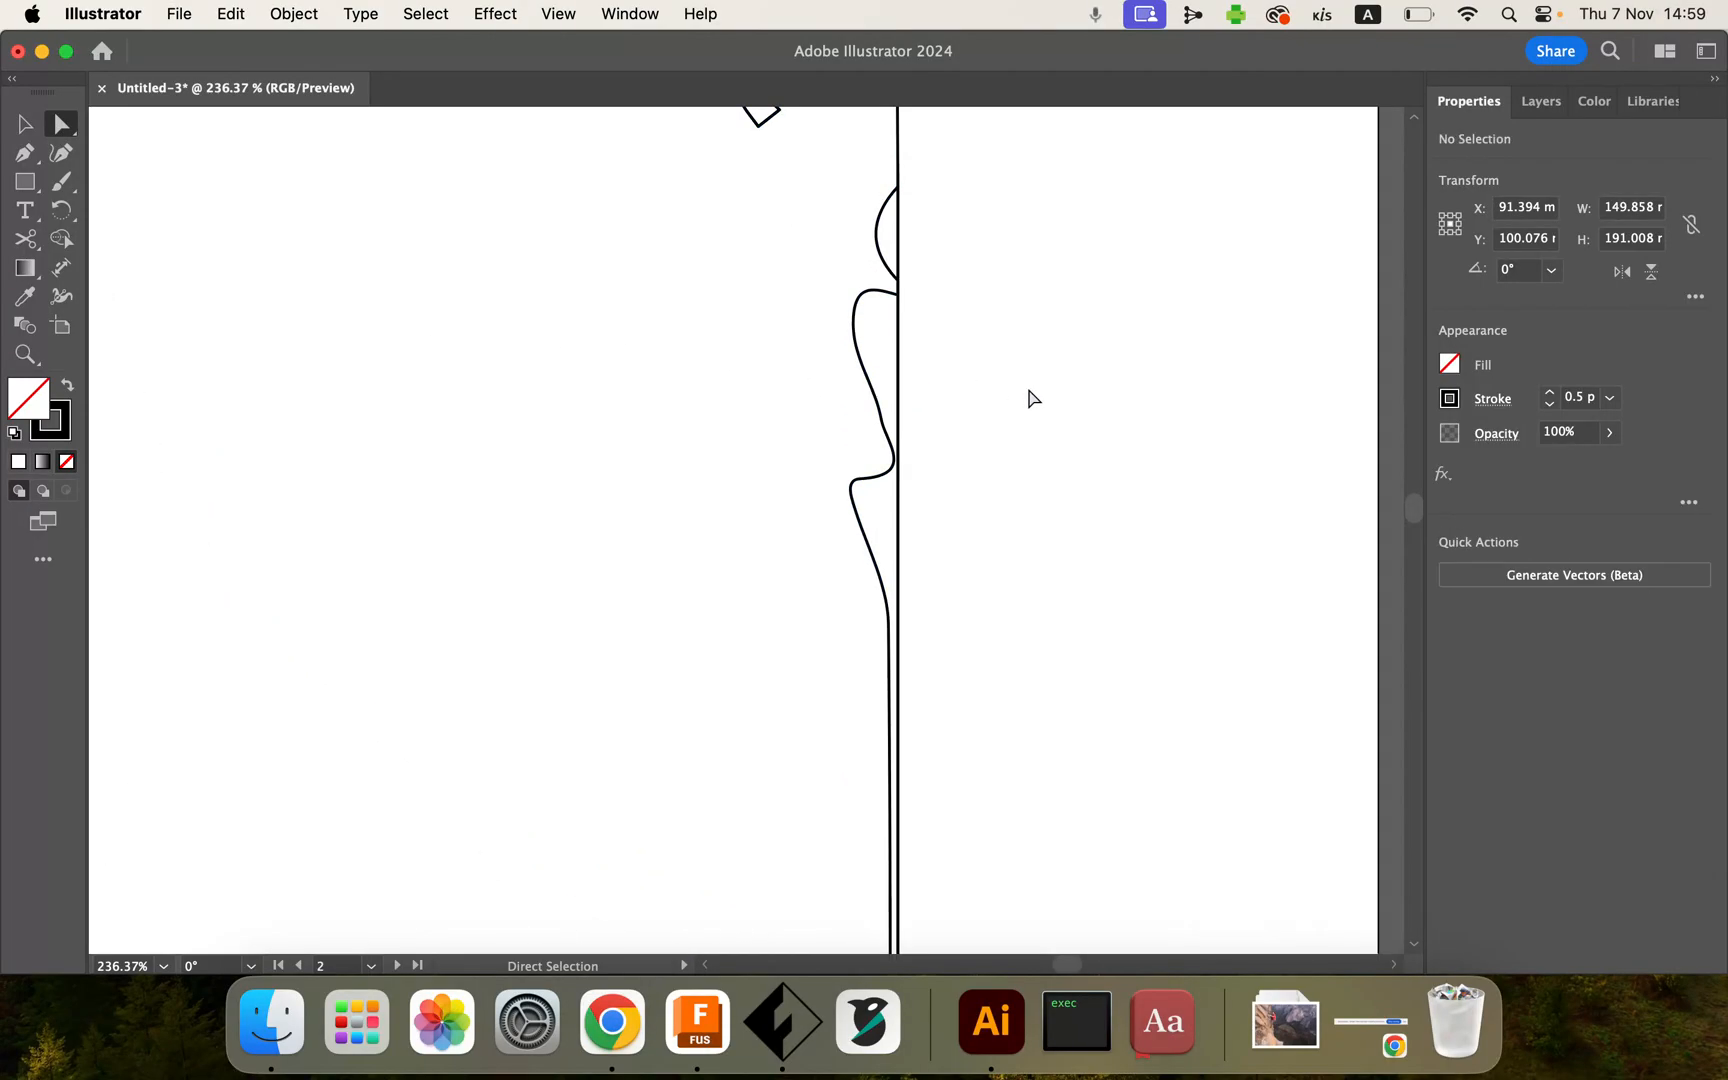
{"action": "left_click", "coordinate": [861, 371]}
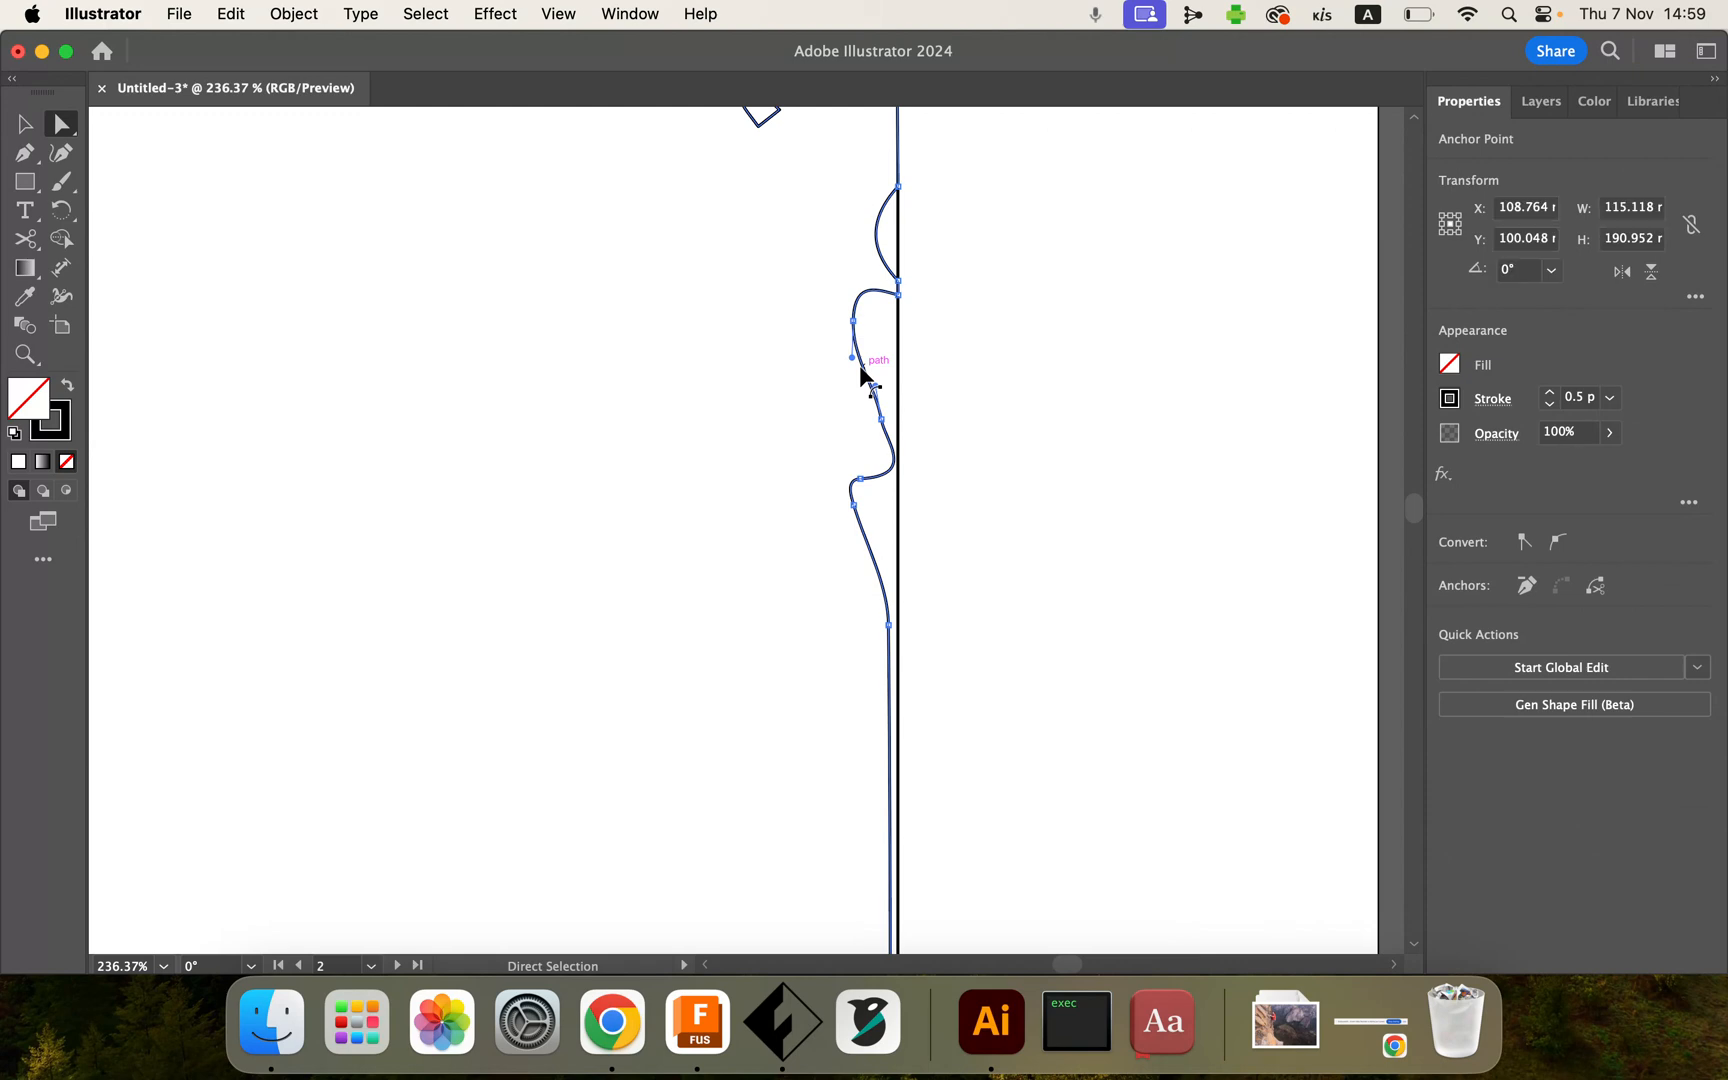
{"action": "key", "text": "Delete"}
{"action": "key", "text": "Delete"}
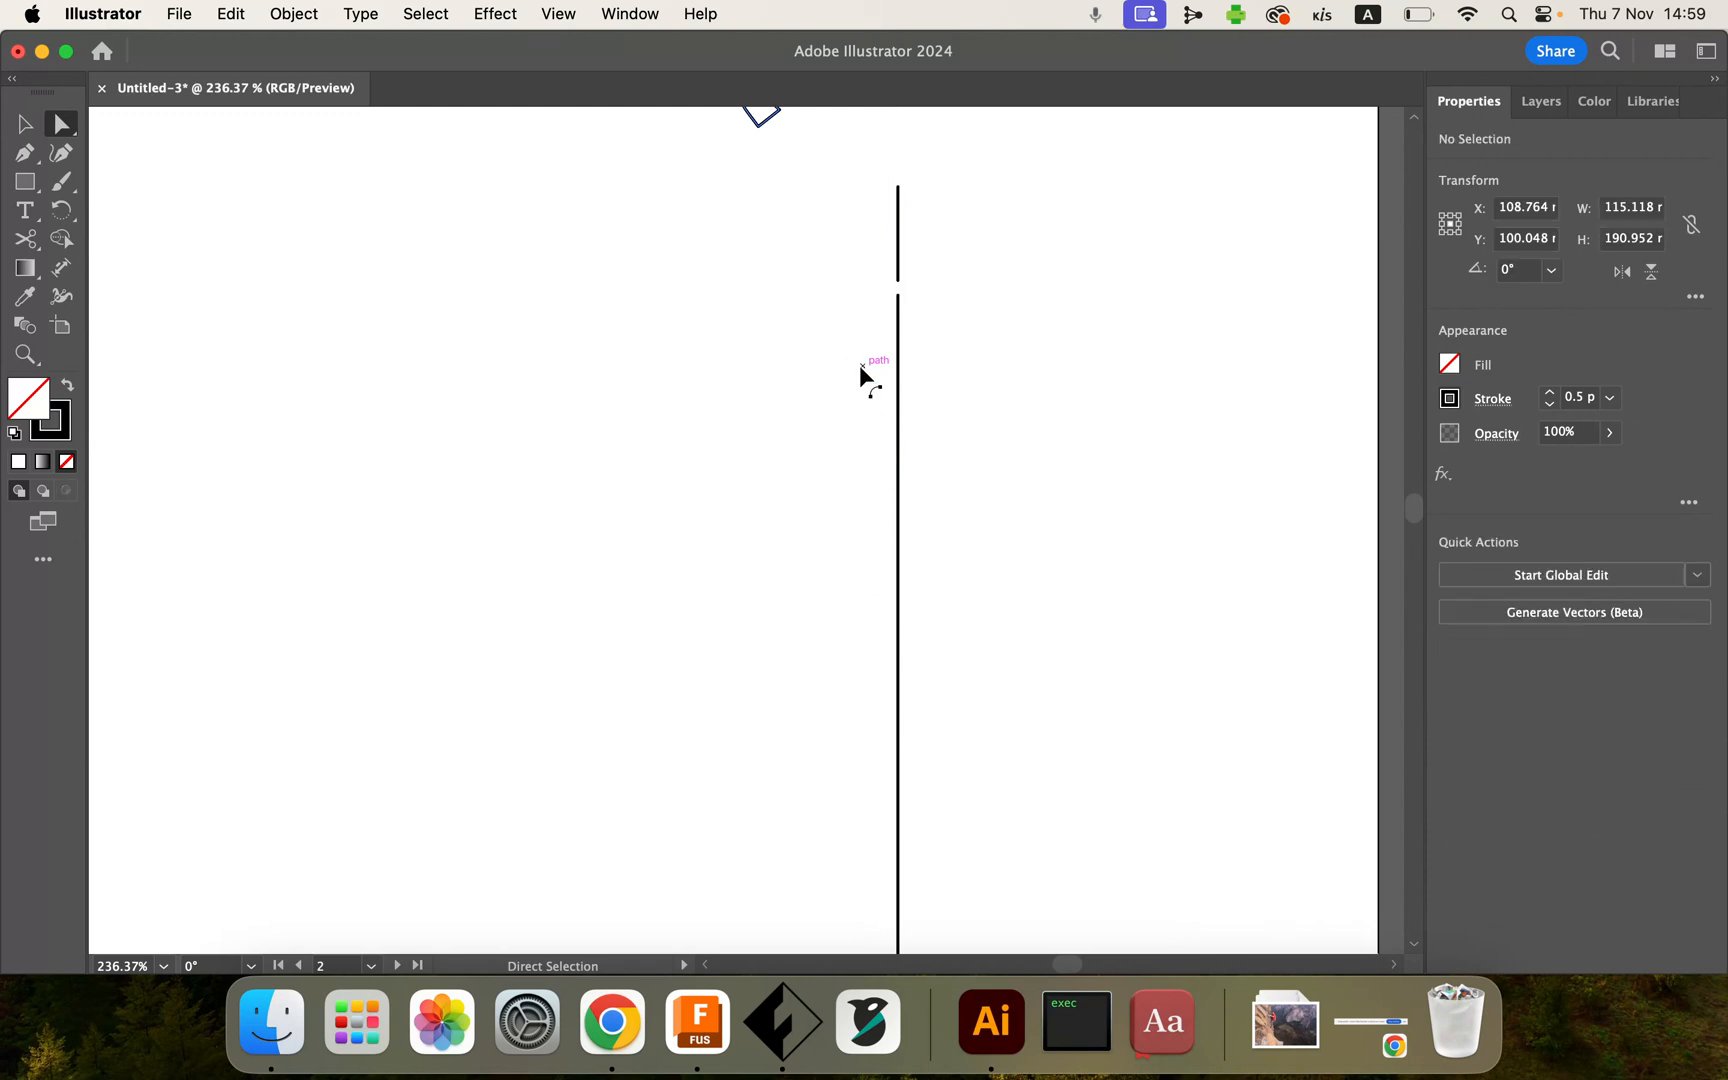
{"action": "scroll", "coordinate": [860, 367], "scroll_direction": "up", "scroll_amount": 3}
{"action": "scroll", "coordinate": [821, 413], "scroll_direction": "down", "scroll_amount": 5}
{"action": "scroll", "coordinate": [821, 413], "scroll_direction": "down", "scroll_amount": 4}
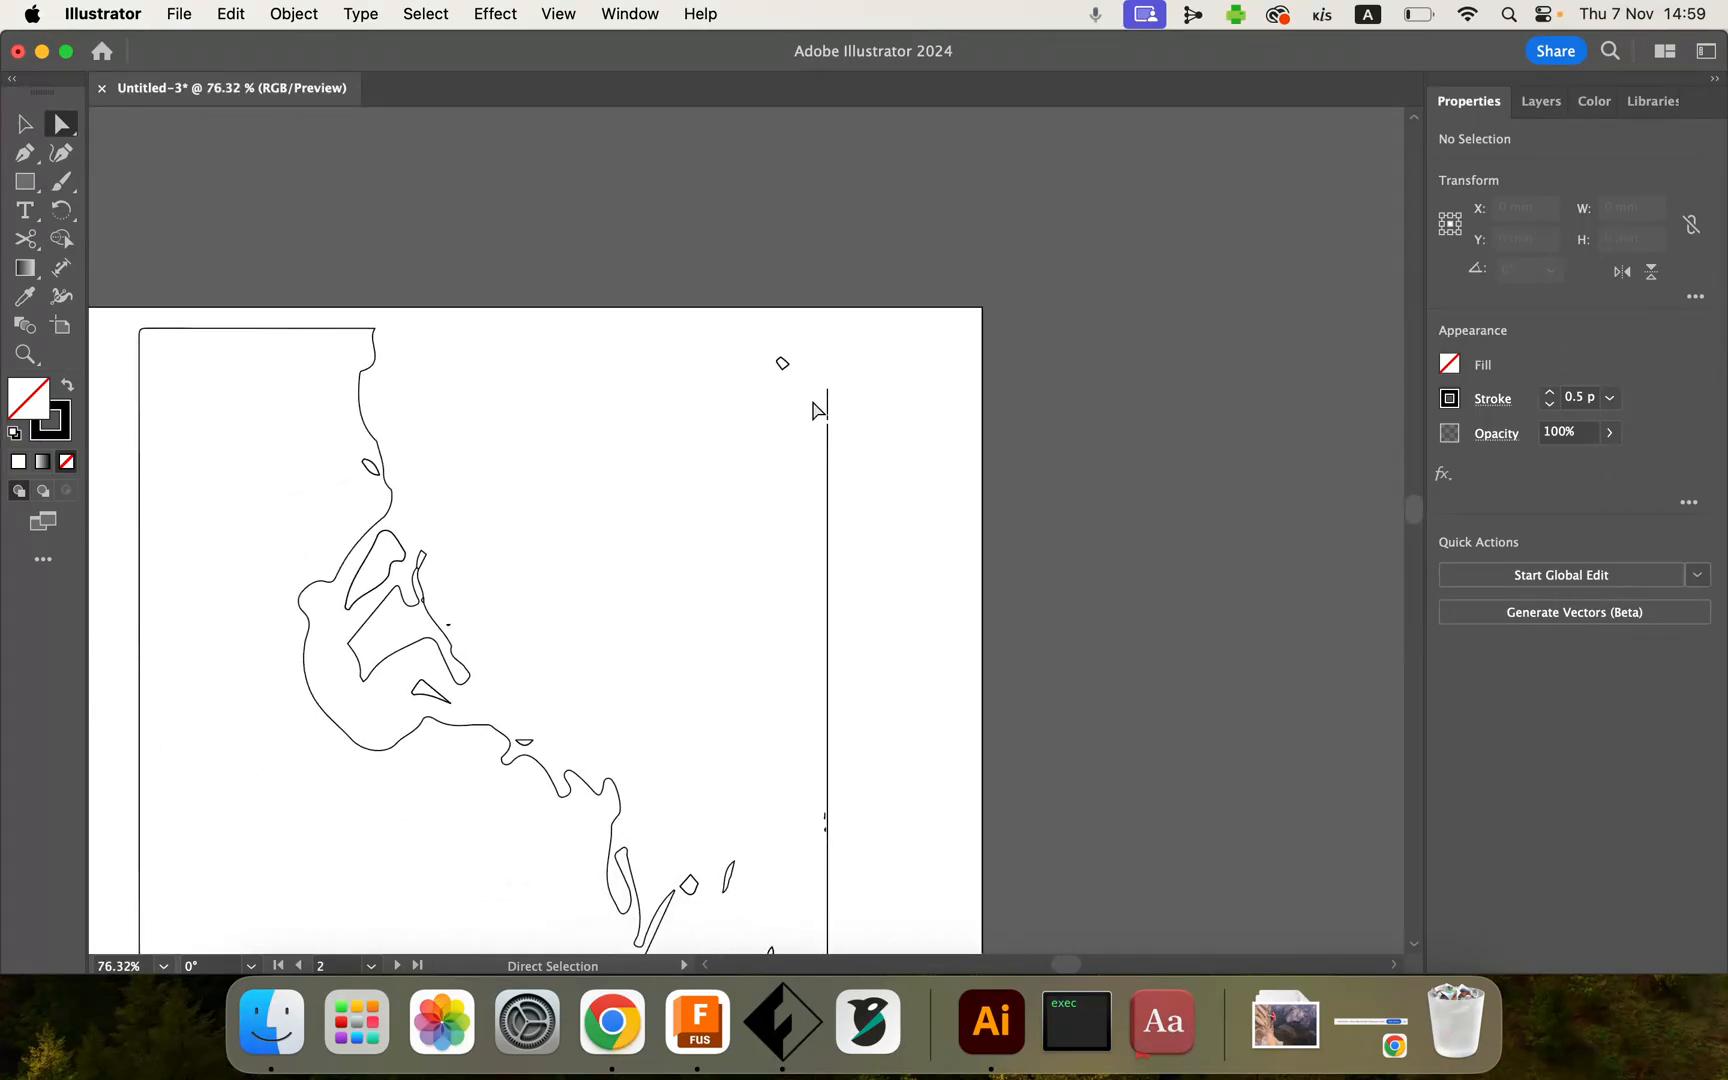
{"action": "scroll", "coordinate": [813, 403], "scroll_direction": "down", "scroll_amount": 3}
{"action": "scroll", "coordinate": [813, 403], "scroll_direction": "left", "scroll_amount": 3}
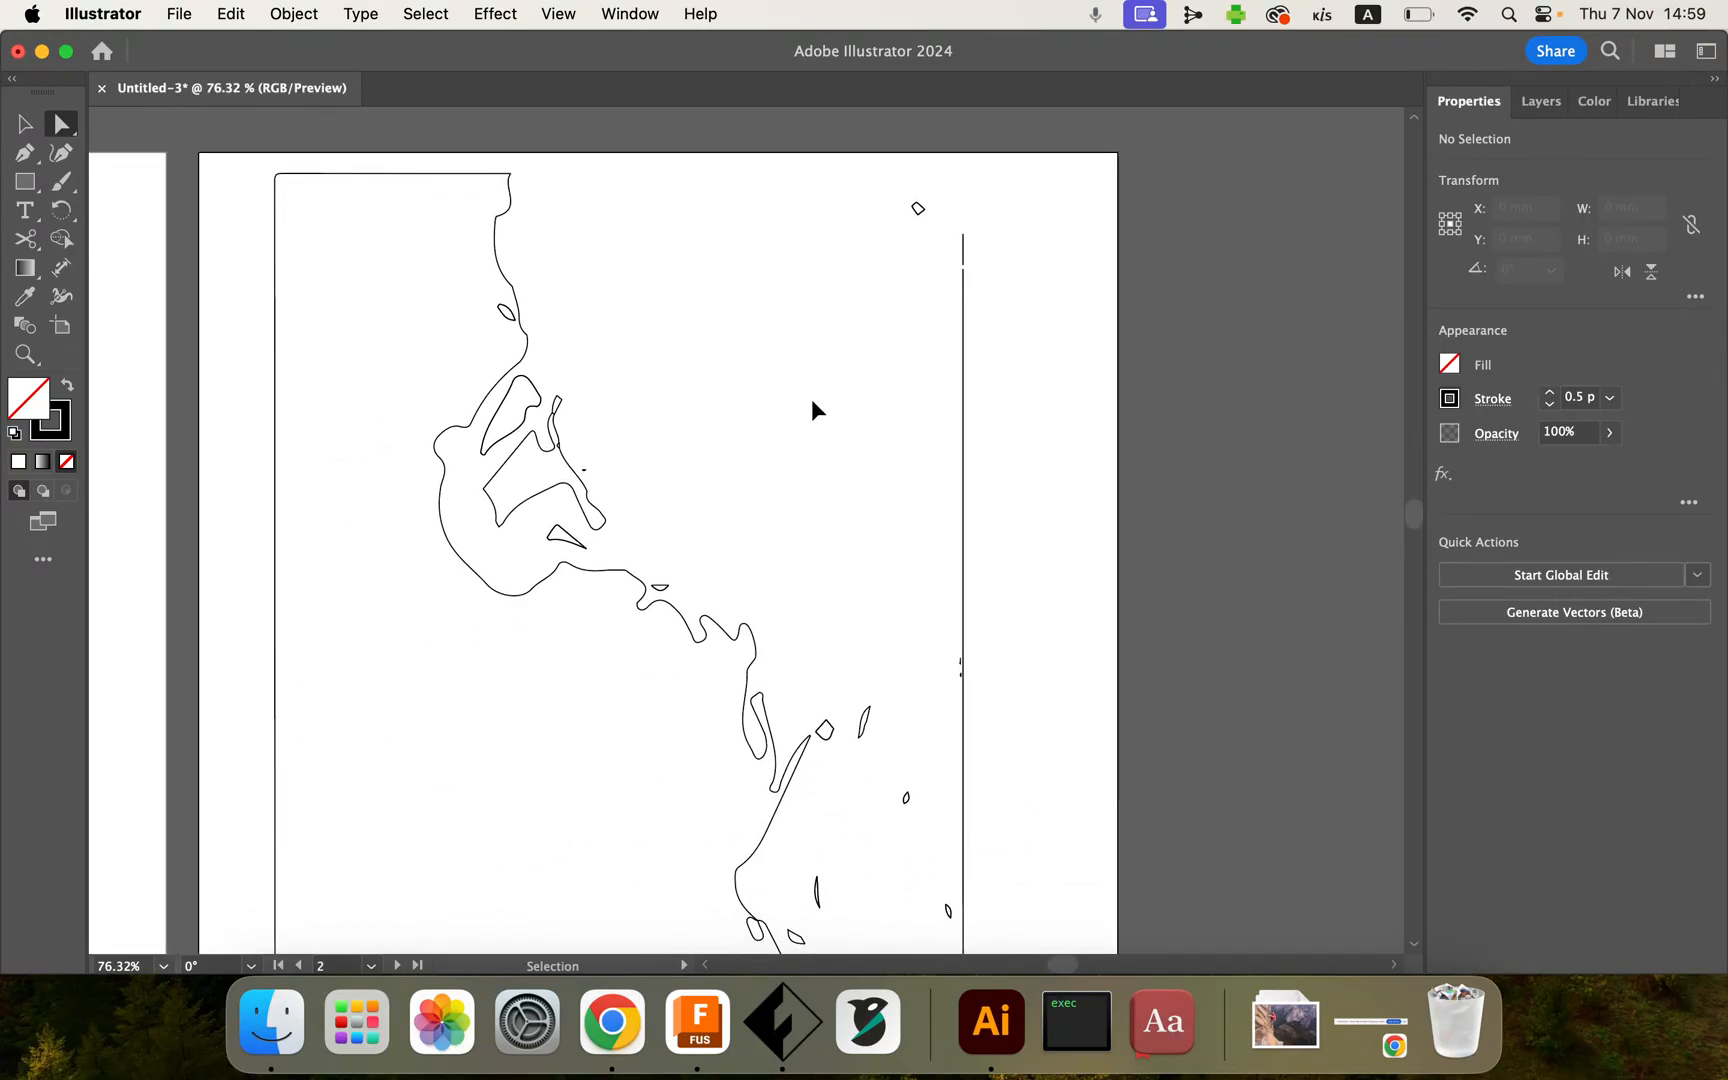
{"action": "key", "text": "super+z"}
Step: Examine the compound outline along the artwork's right edge up close, resetting the rotated view
{"action": "scroll", "coordinate": [812, 402], "scroll_direction": "up", "scroll_amount": 4}
{"action": "scroll", "coordinate": [812, 402], "scroll_direction": "right", "scroll_amount": 1}
{"action": "left_click", "coordinate": [951, 462]}
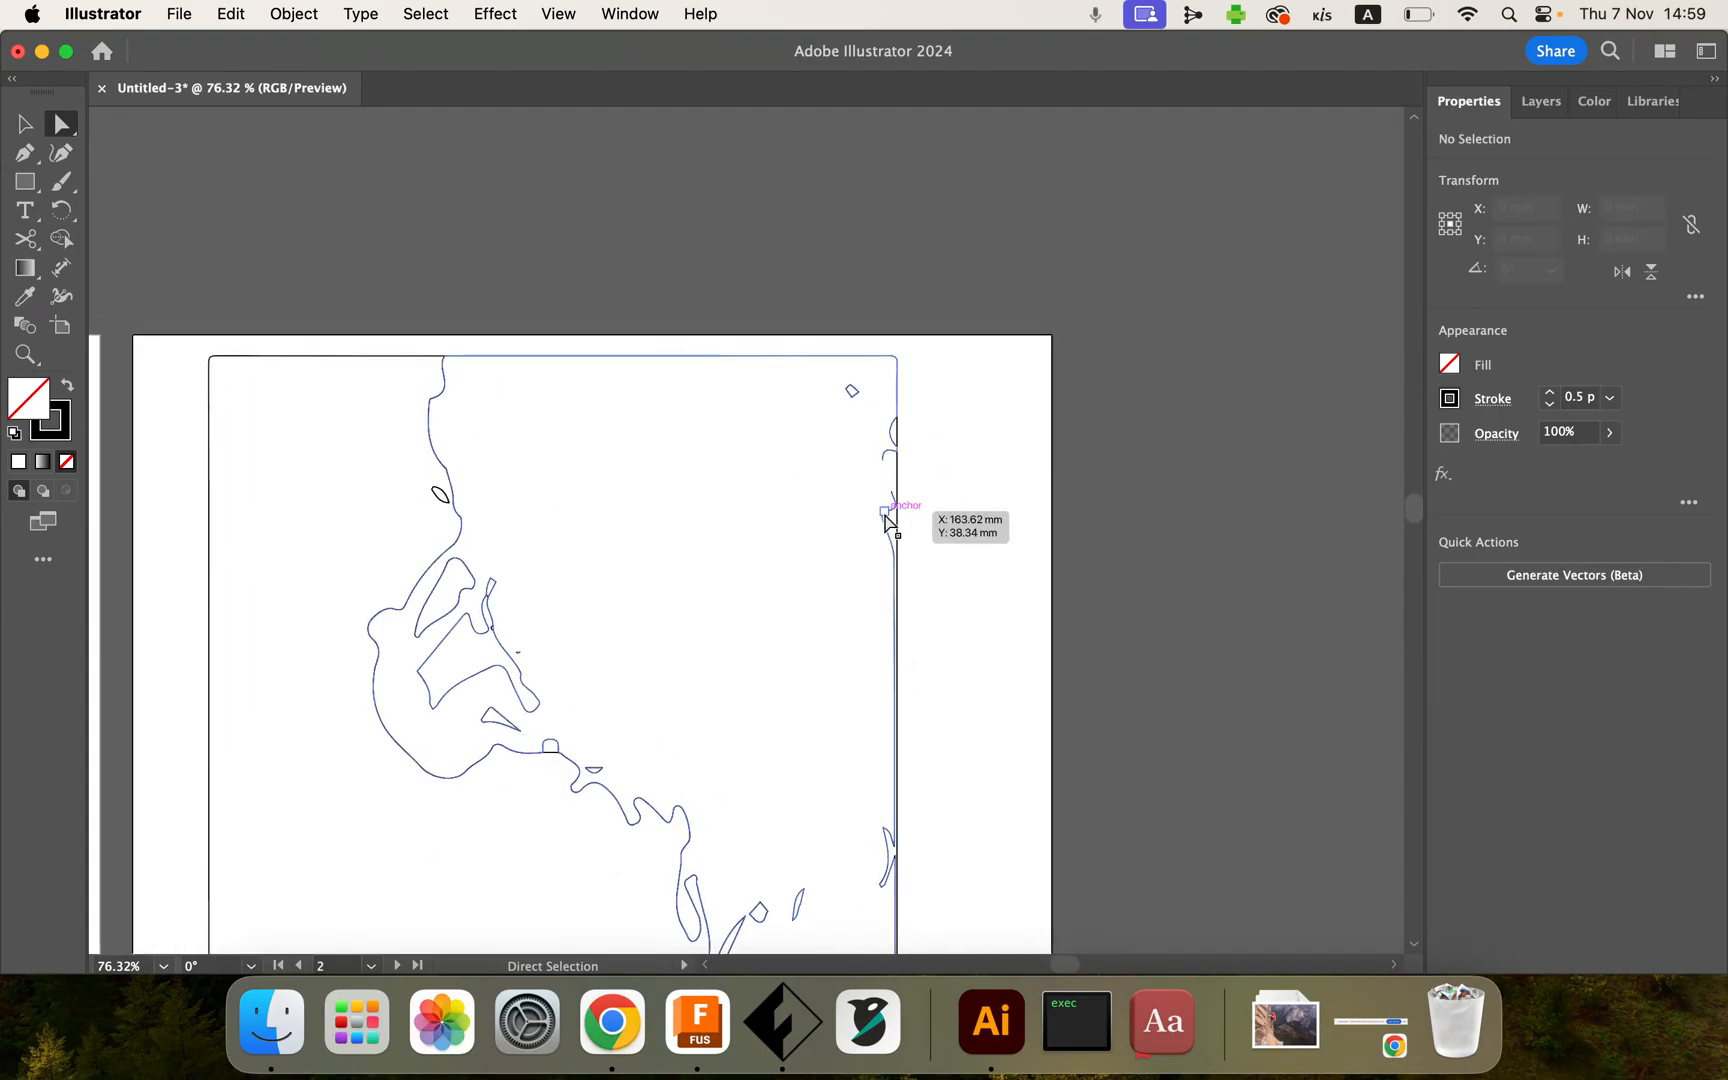
{"action": "scroll", "coordinate": [889, 522], "scroll_direction": "up", "scroll_amount": 1}
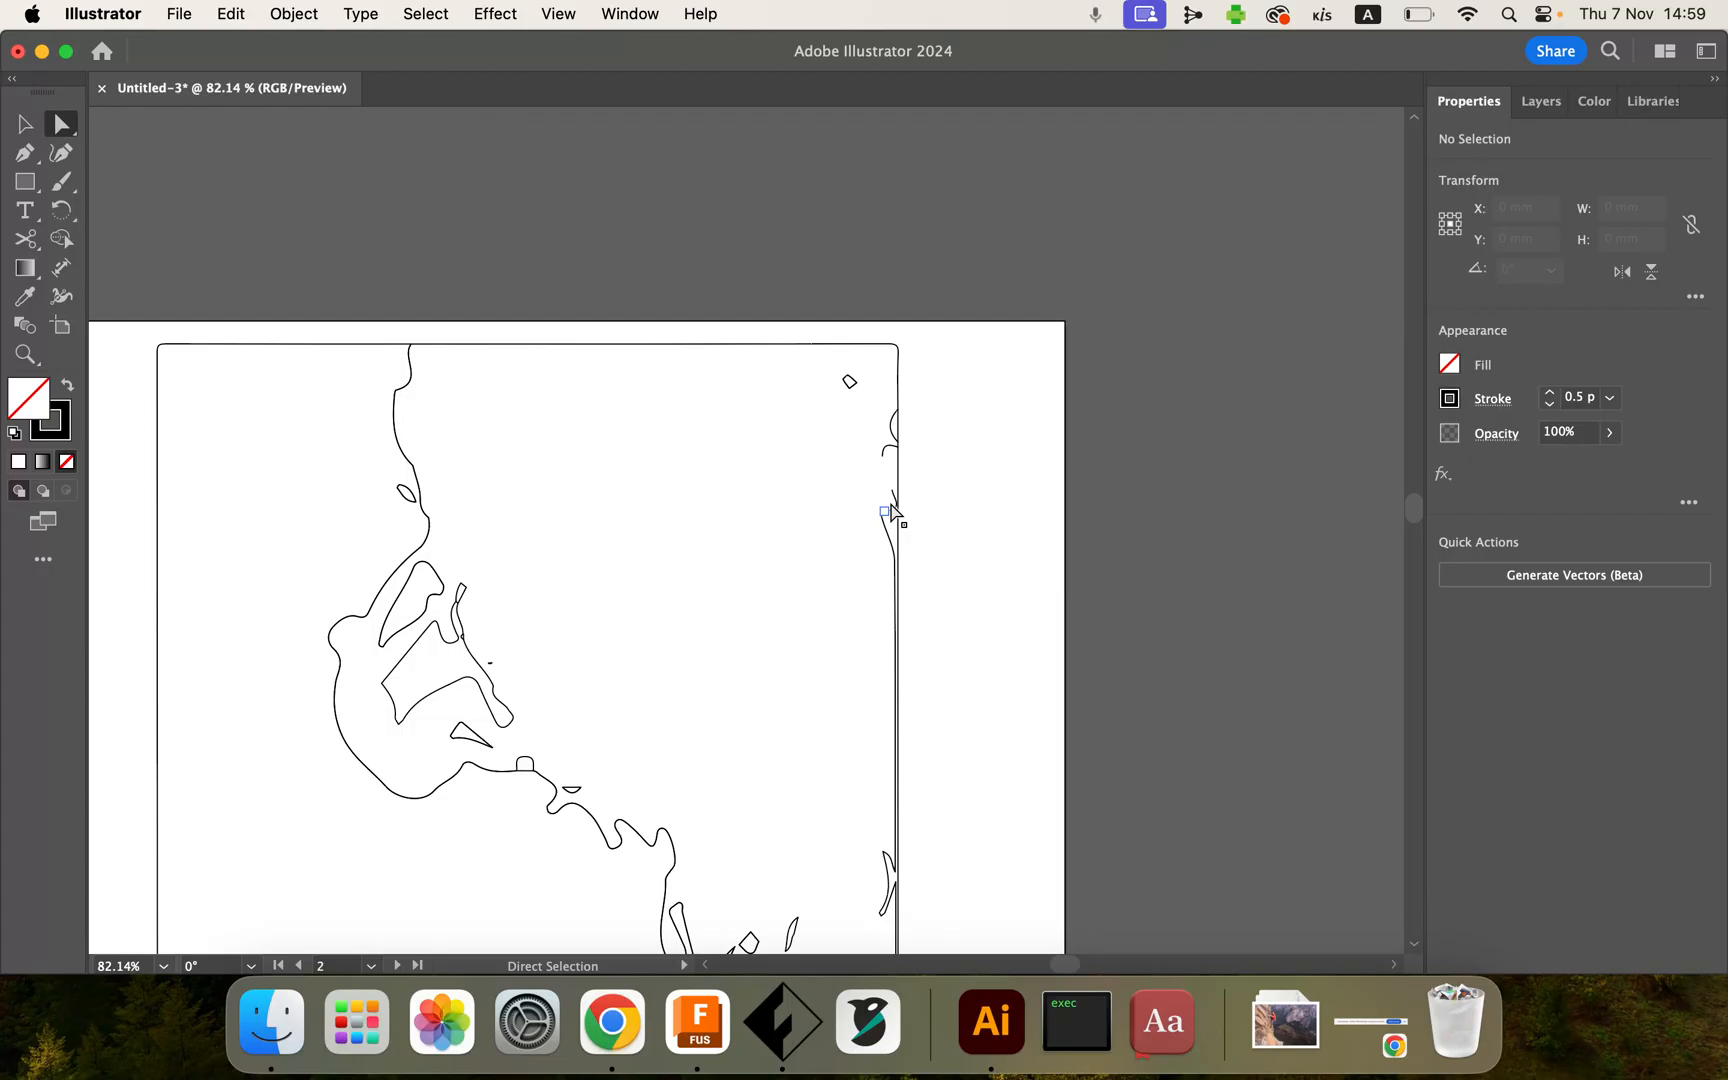
{"action": "scroll", "coordinate": [765, 640], "scroll_direction": "down", "scroll_amount": 4}
{"action": "scroll", "coordinate": [765, 640], "scroll_direction": "up", "scroll_amount": 5}
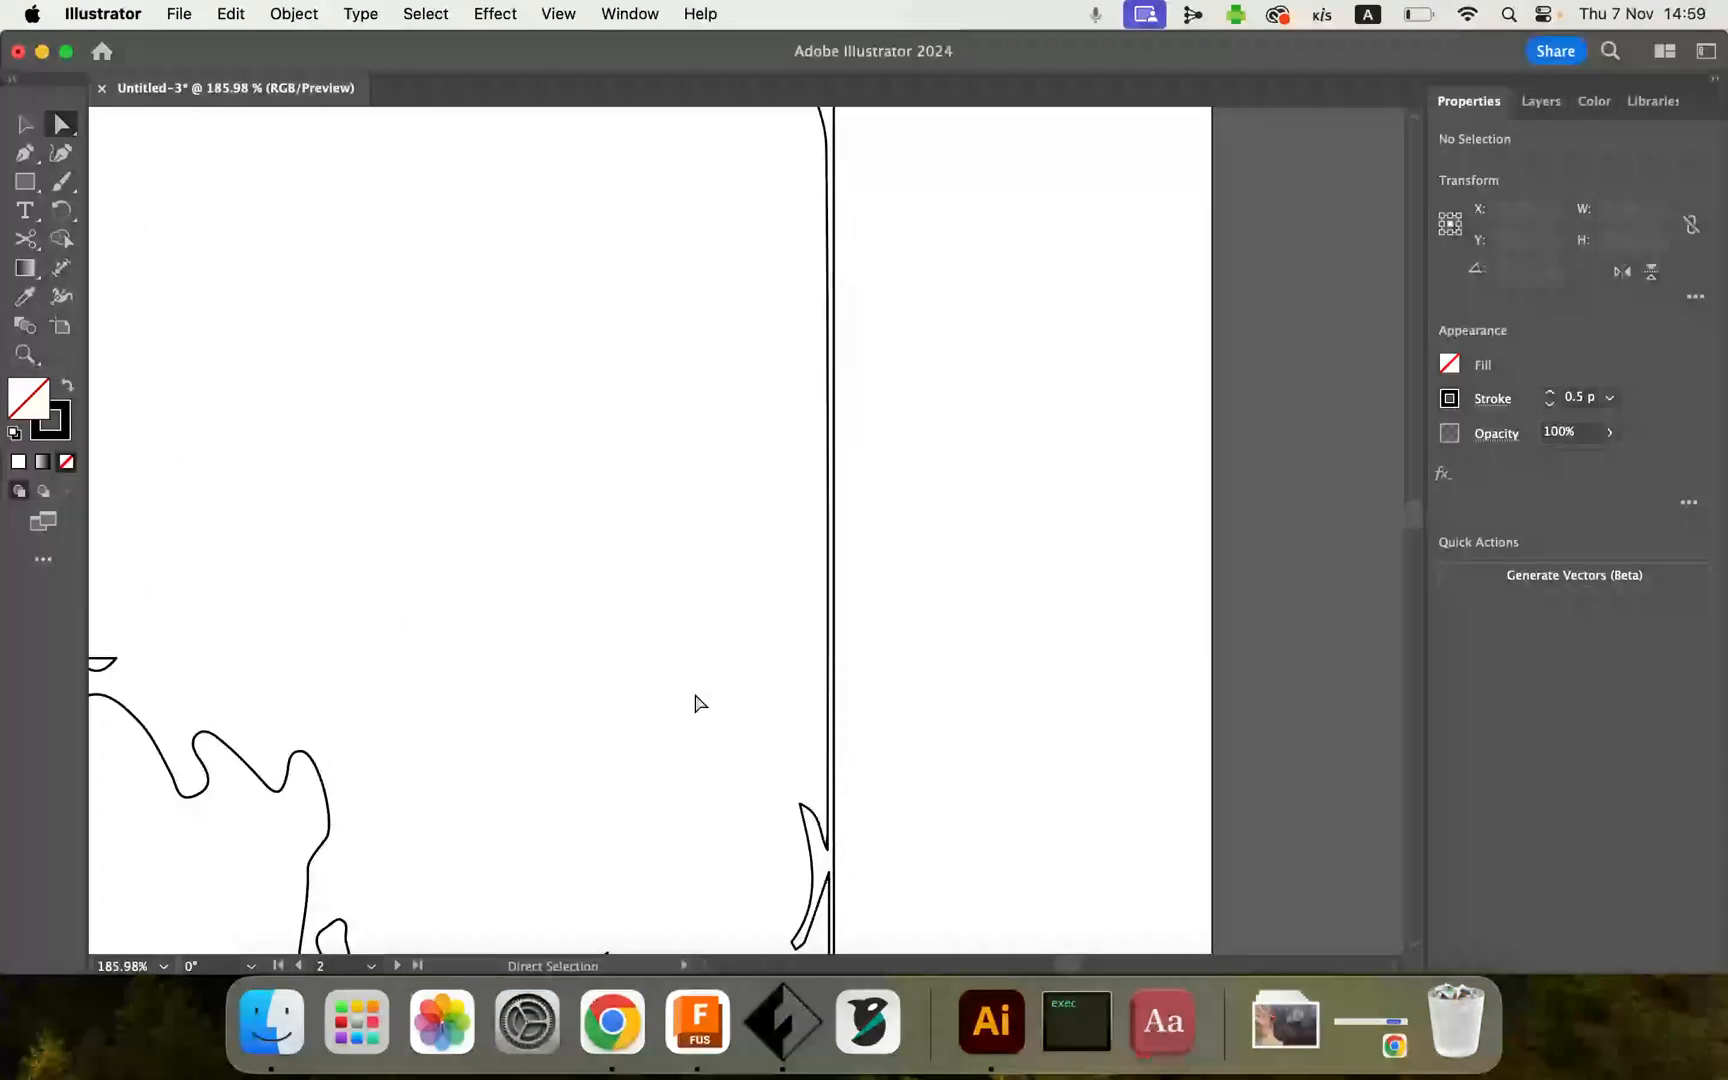
{"action": "scroll", "coordinate": [697, 703], "scroll_direction": "down", "scroll_amount": 4}
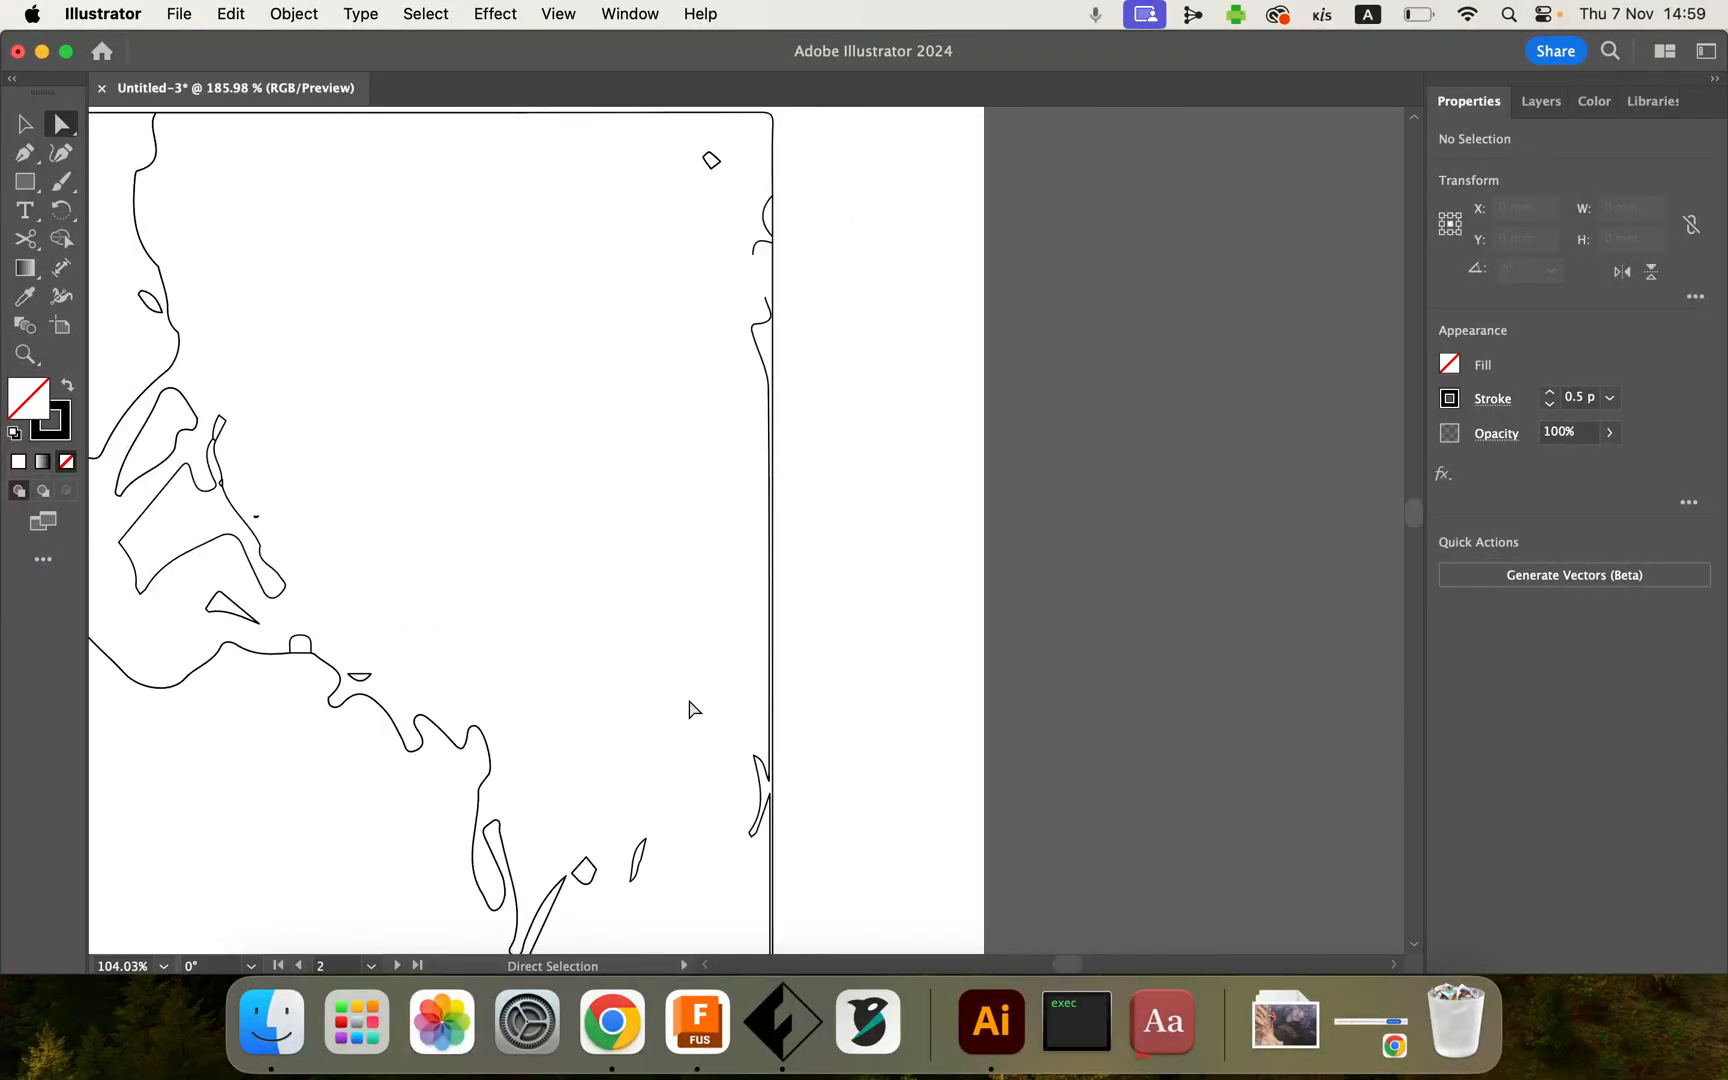
{"action": "scroll", "coordinate": [770, 640], "scroll_direction": "up", "scroll_amount": 8}
{"action": "left_click", "coordinate": [763, 646]}
{"action": "scroll", "coordinate": [757, 642], "scroll_direction": "down", "scroll_amount": 4}
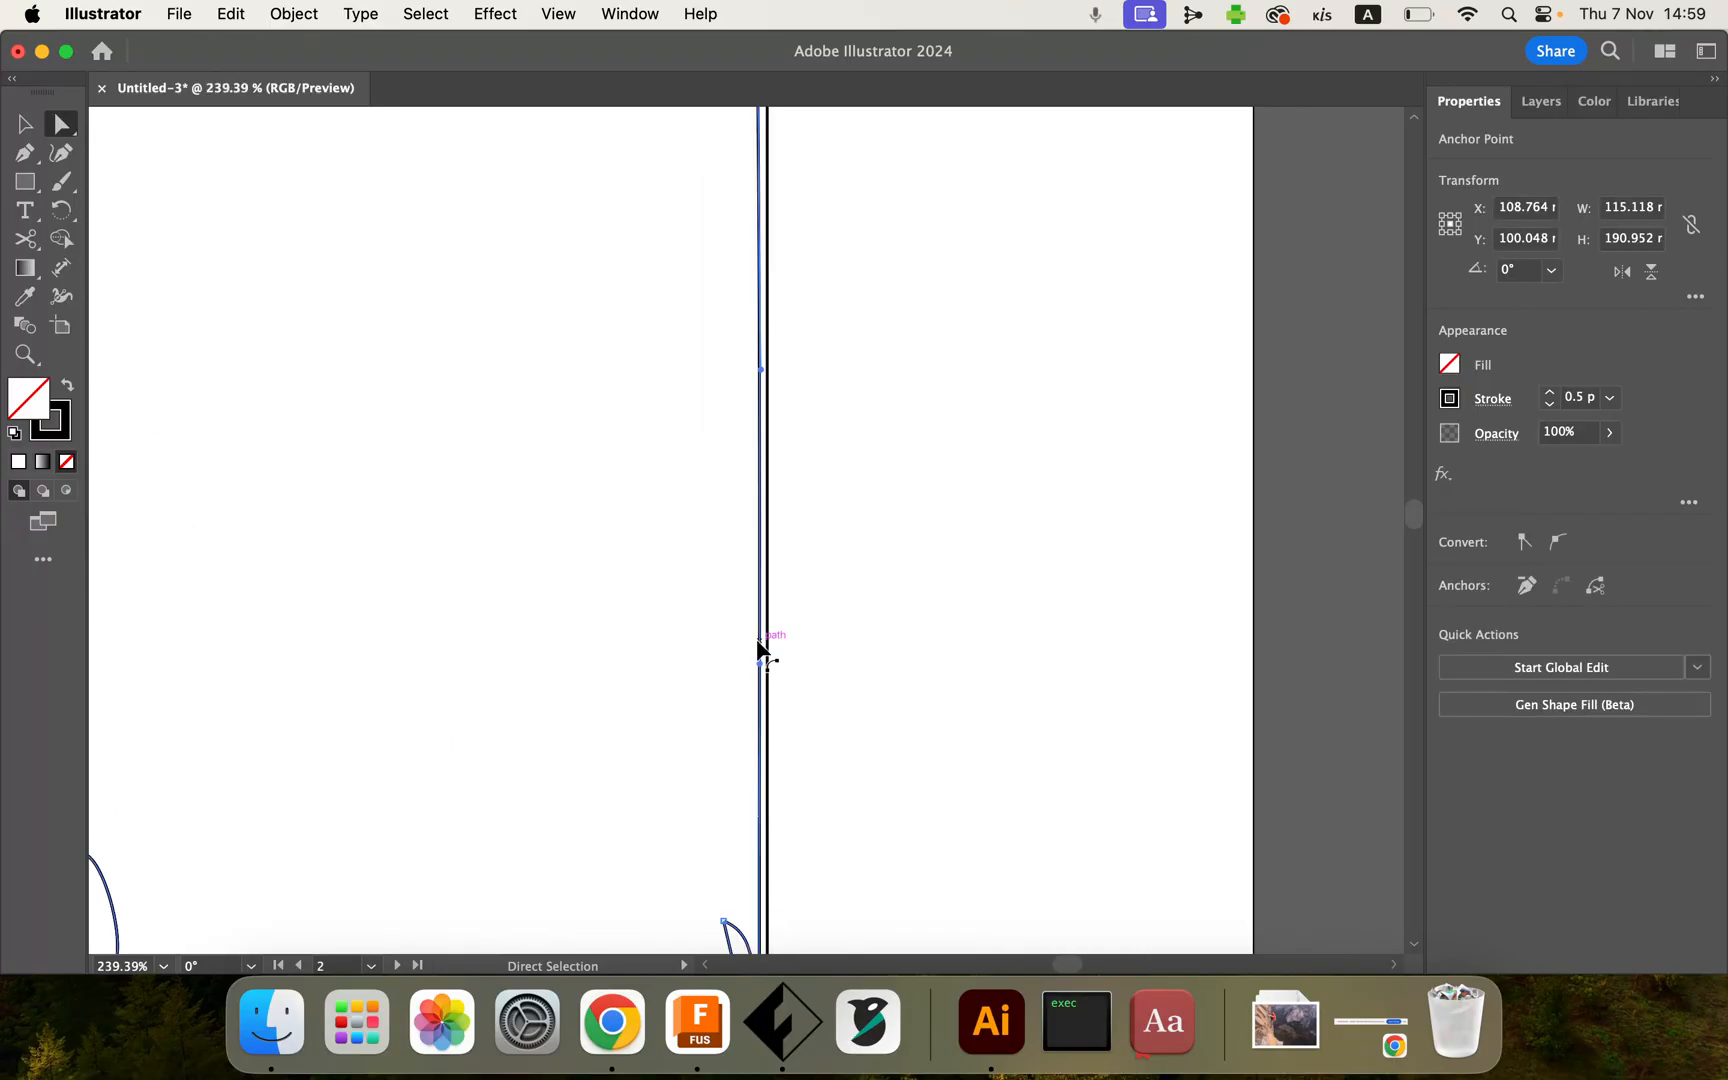
{"action": "scroll", "coordinate": [757, 645], "scroll_direction": "down", "scroll_amount": 4}
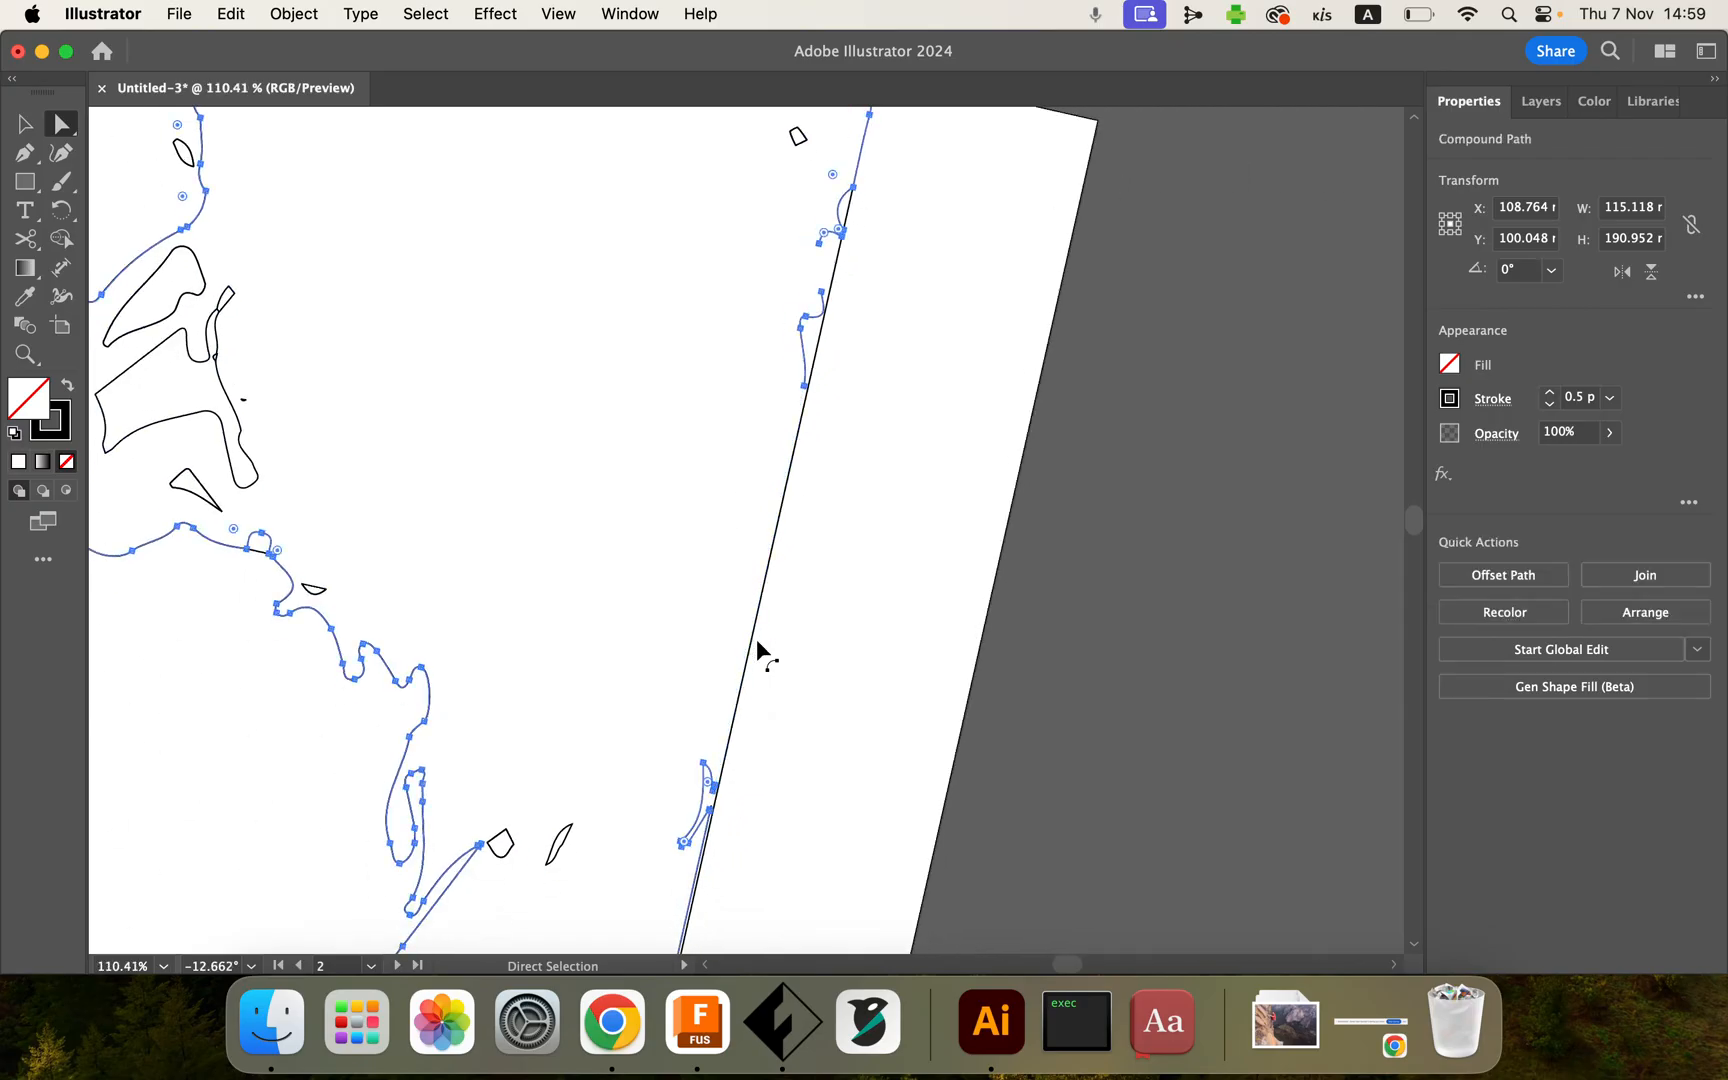
{"action": "left_click", "coordinate": [553, 18]}
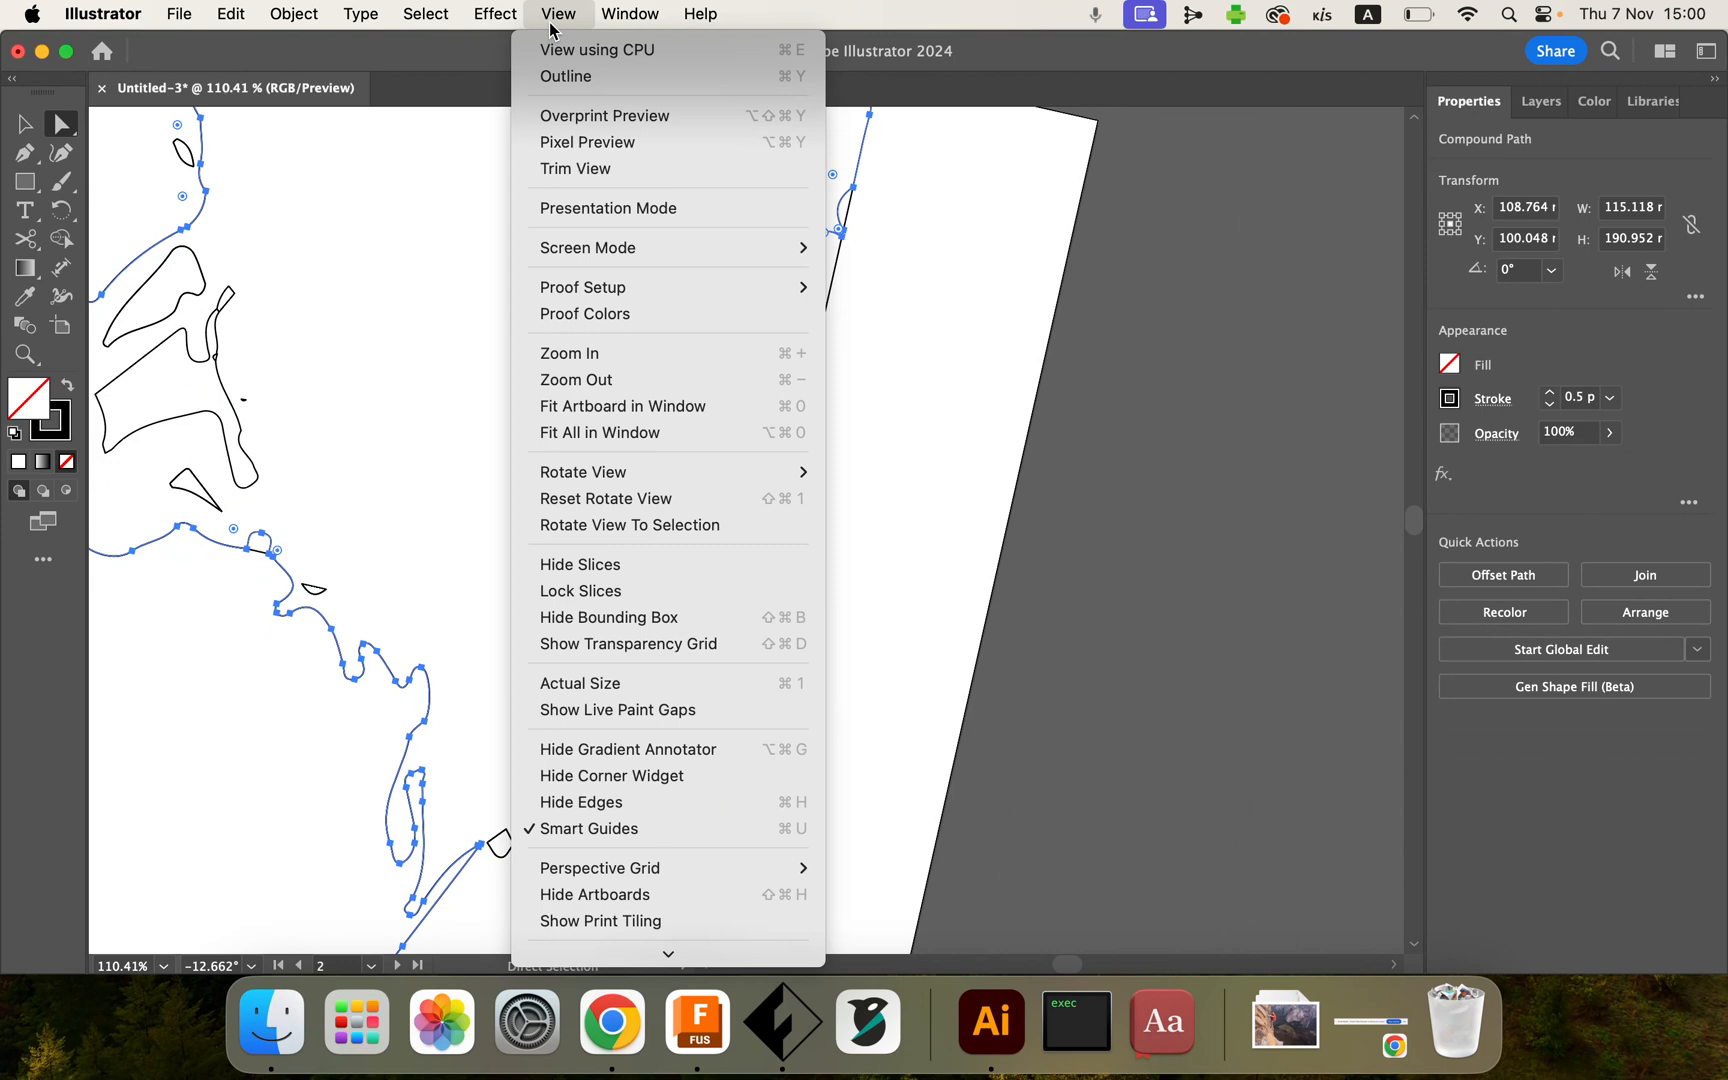
{"action": "left_click", "coordinate": [585, 500]}
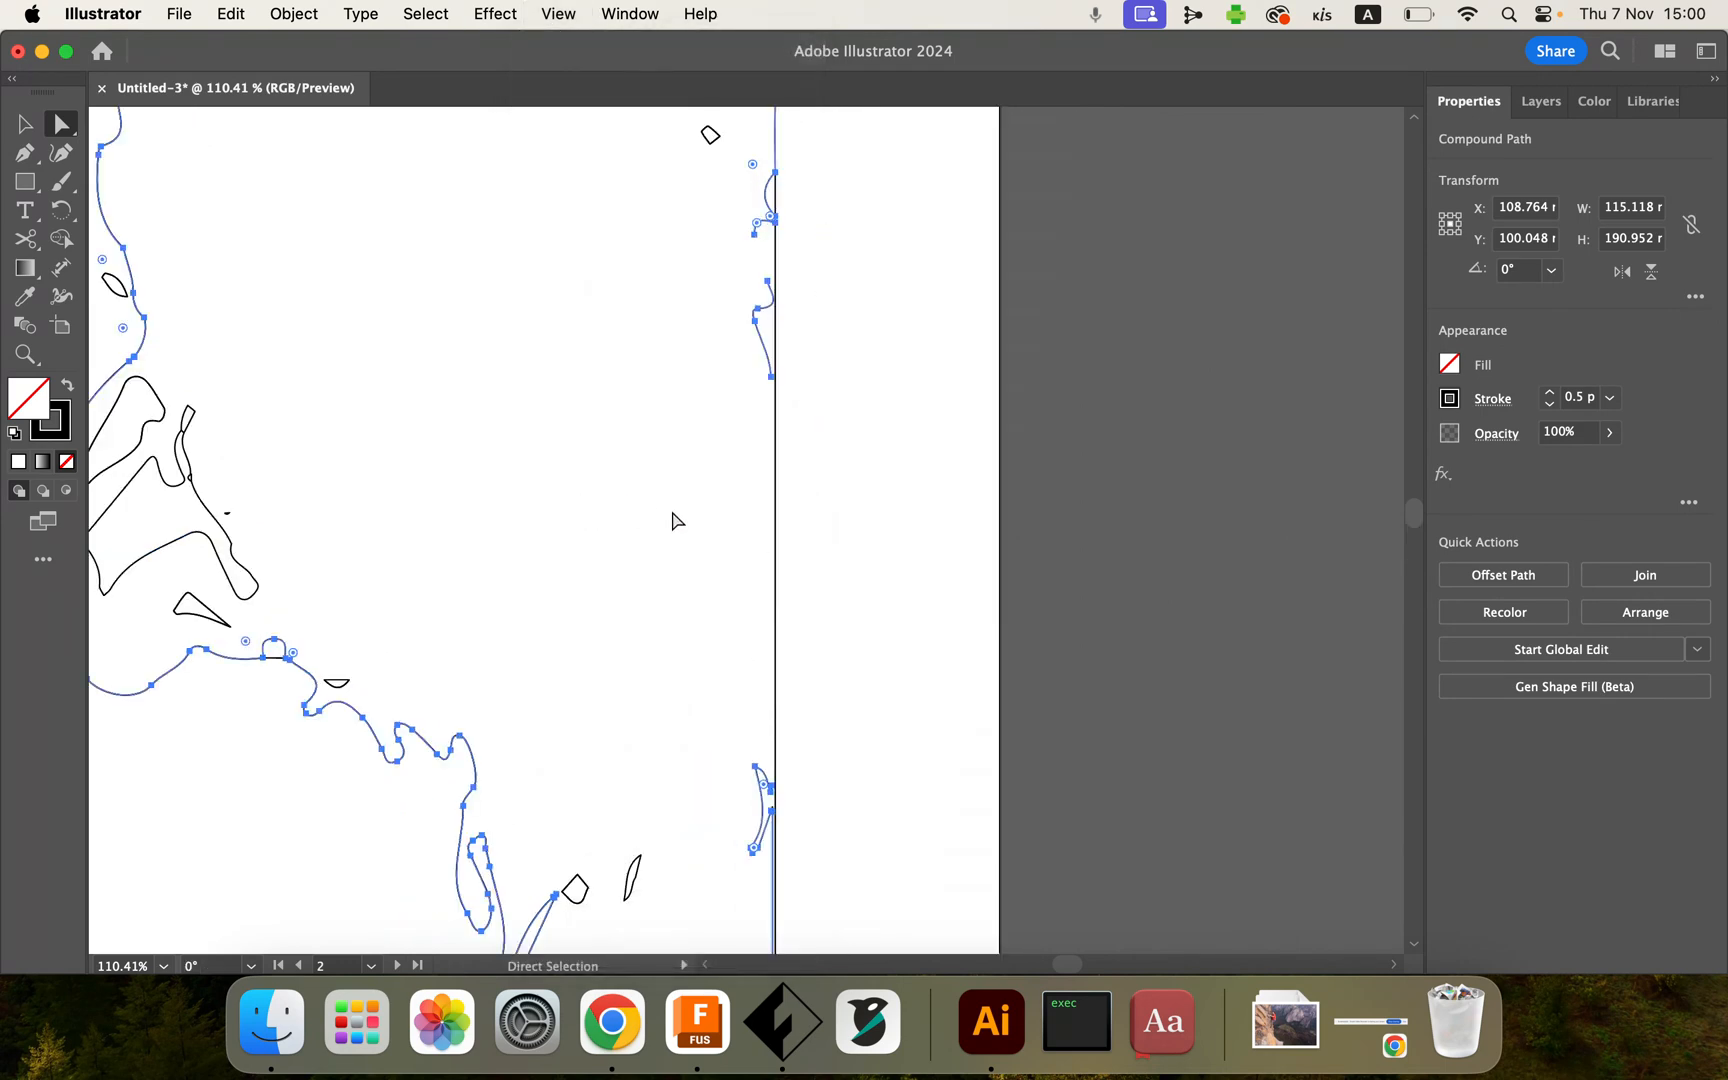
{"action": "scroll", "coordinate": [677, 527], "scroll_direction": "down", "scroll_amount": 3}
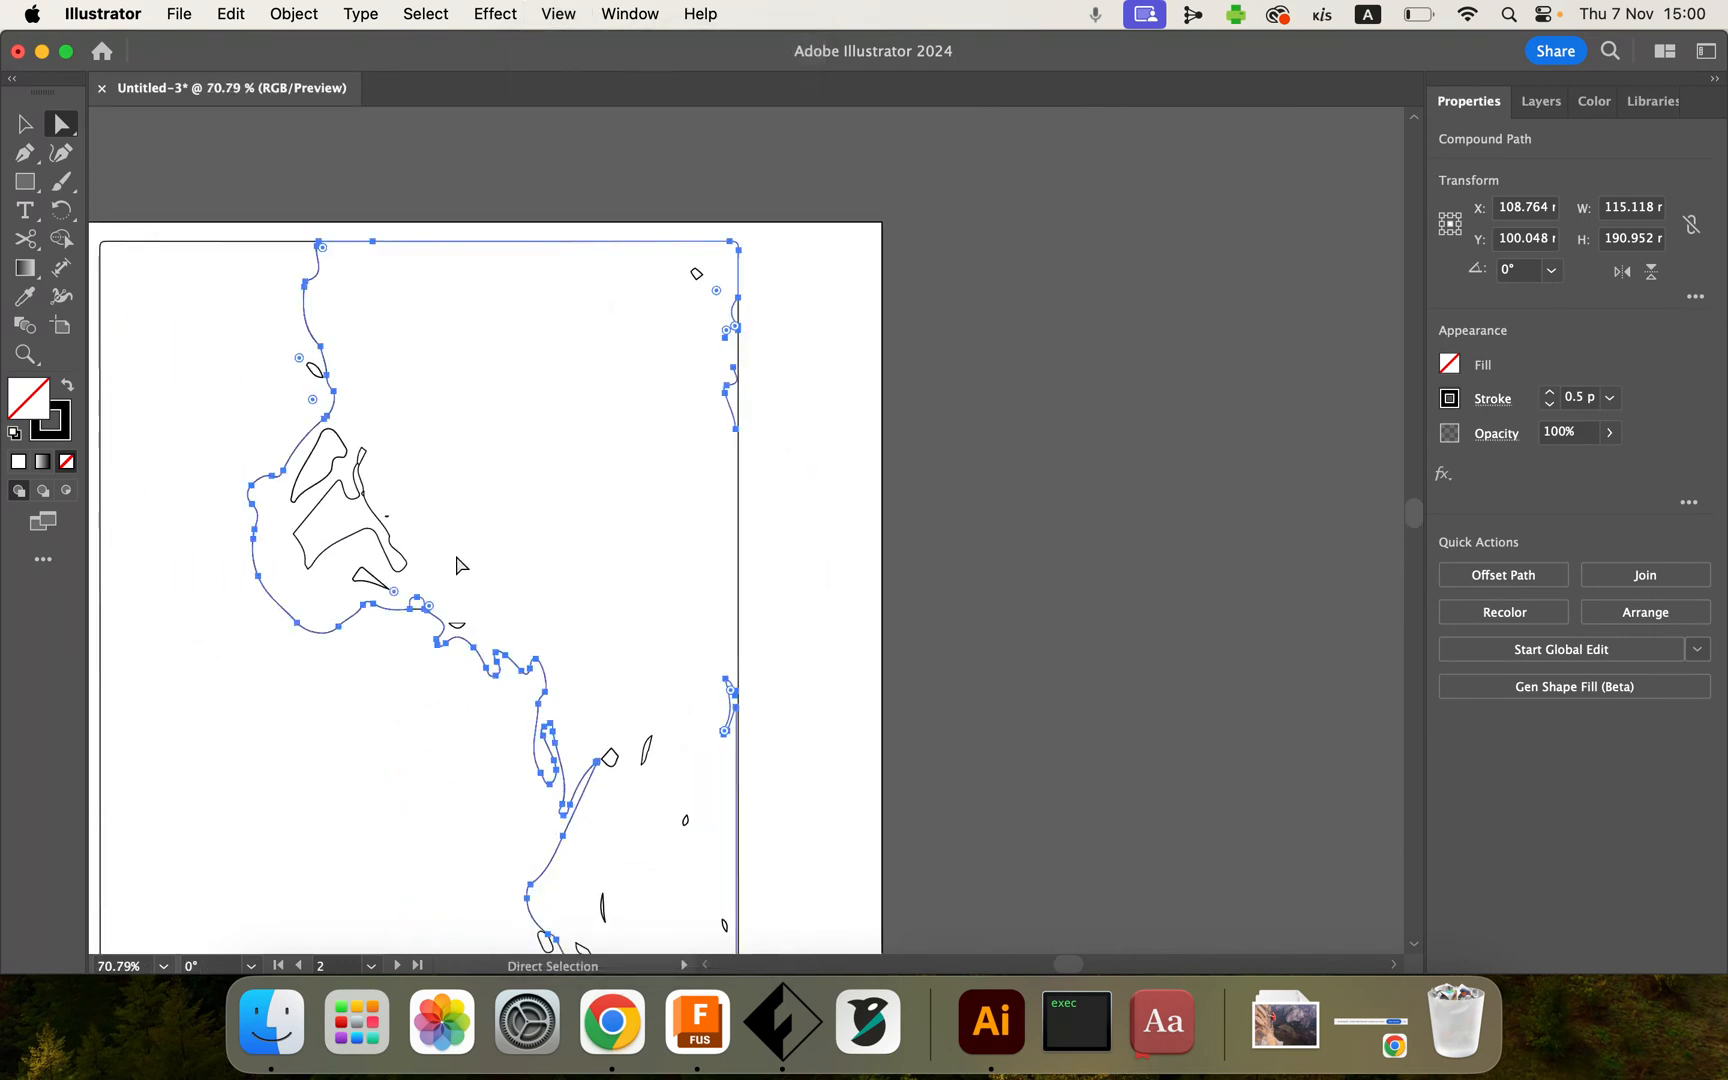
{"action": "left_click", "coordinate": [801, 611]}
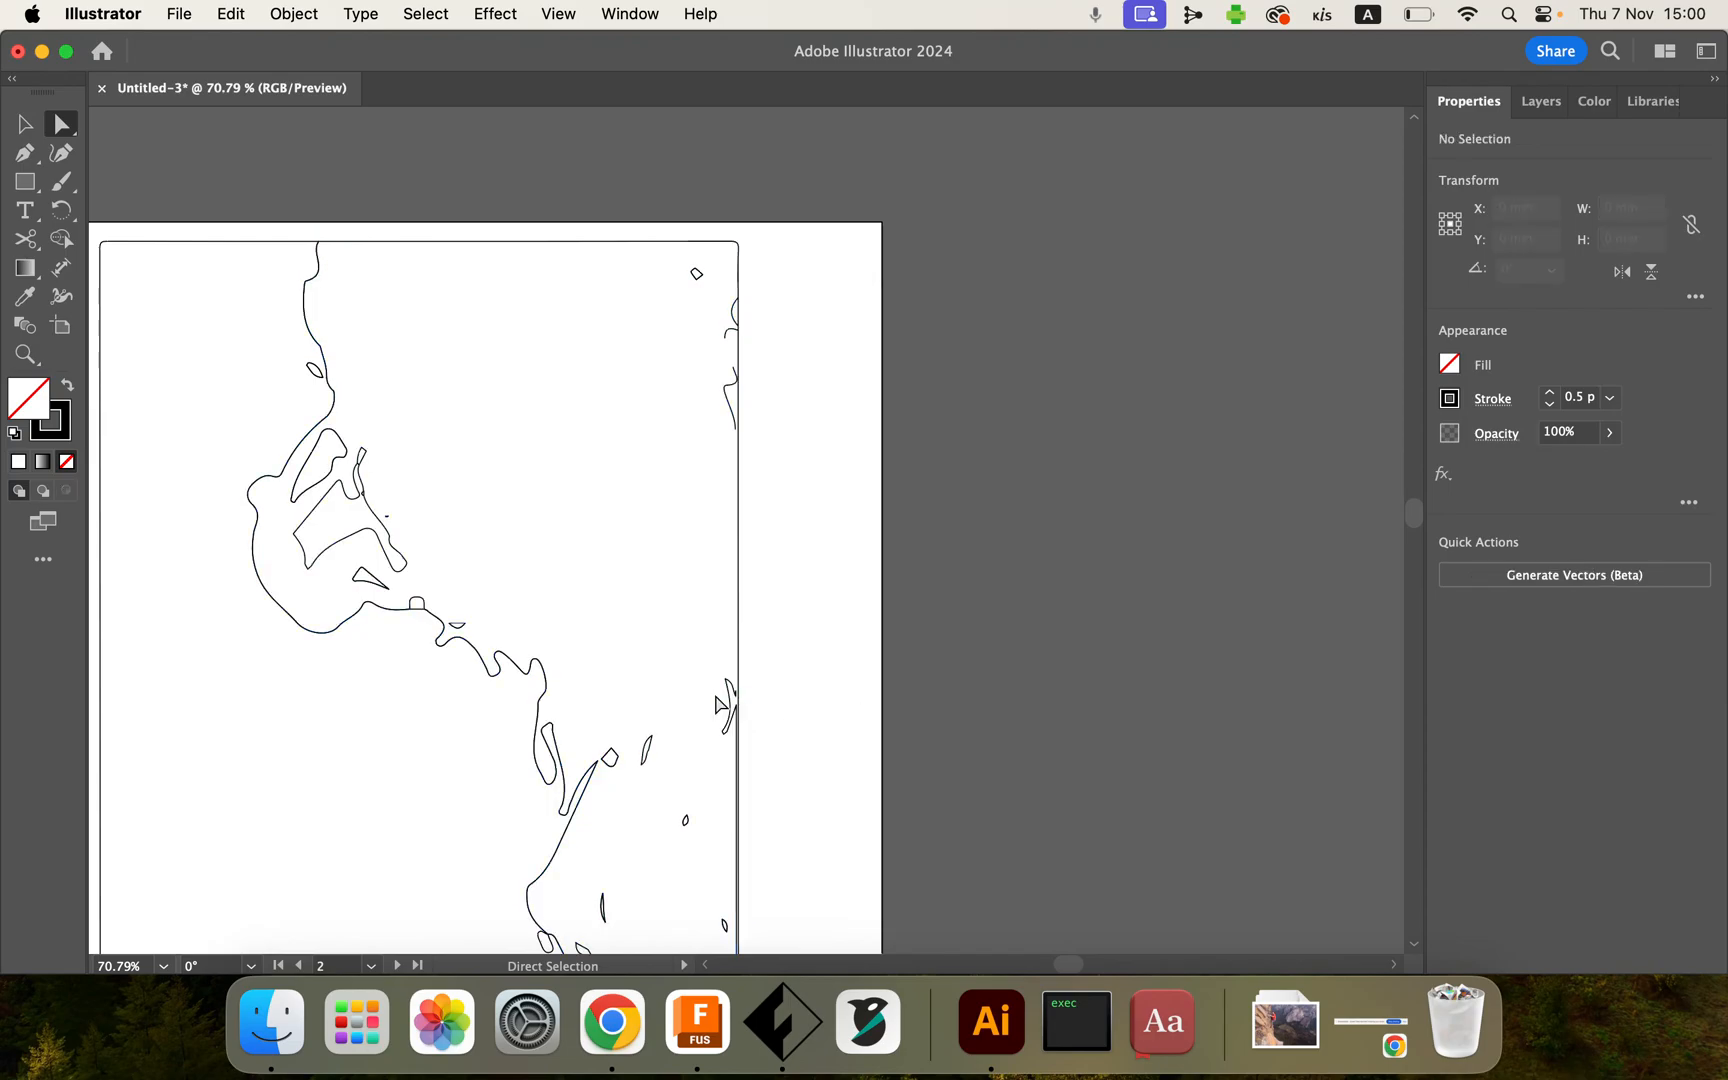
Step: Select all artwork on the first artboard and set its stroke weight to 0.5 pt
{"action": "scroll", "coordinate": [477, 447], "scroll_direction": "down", "scroll_amount": 5}
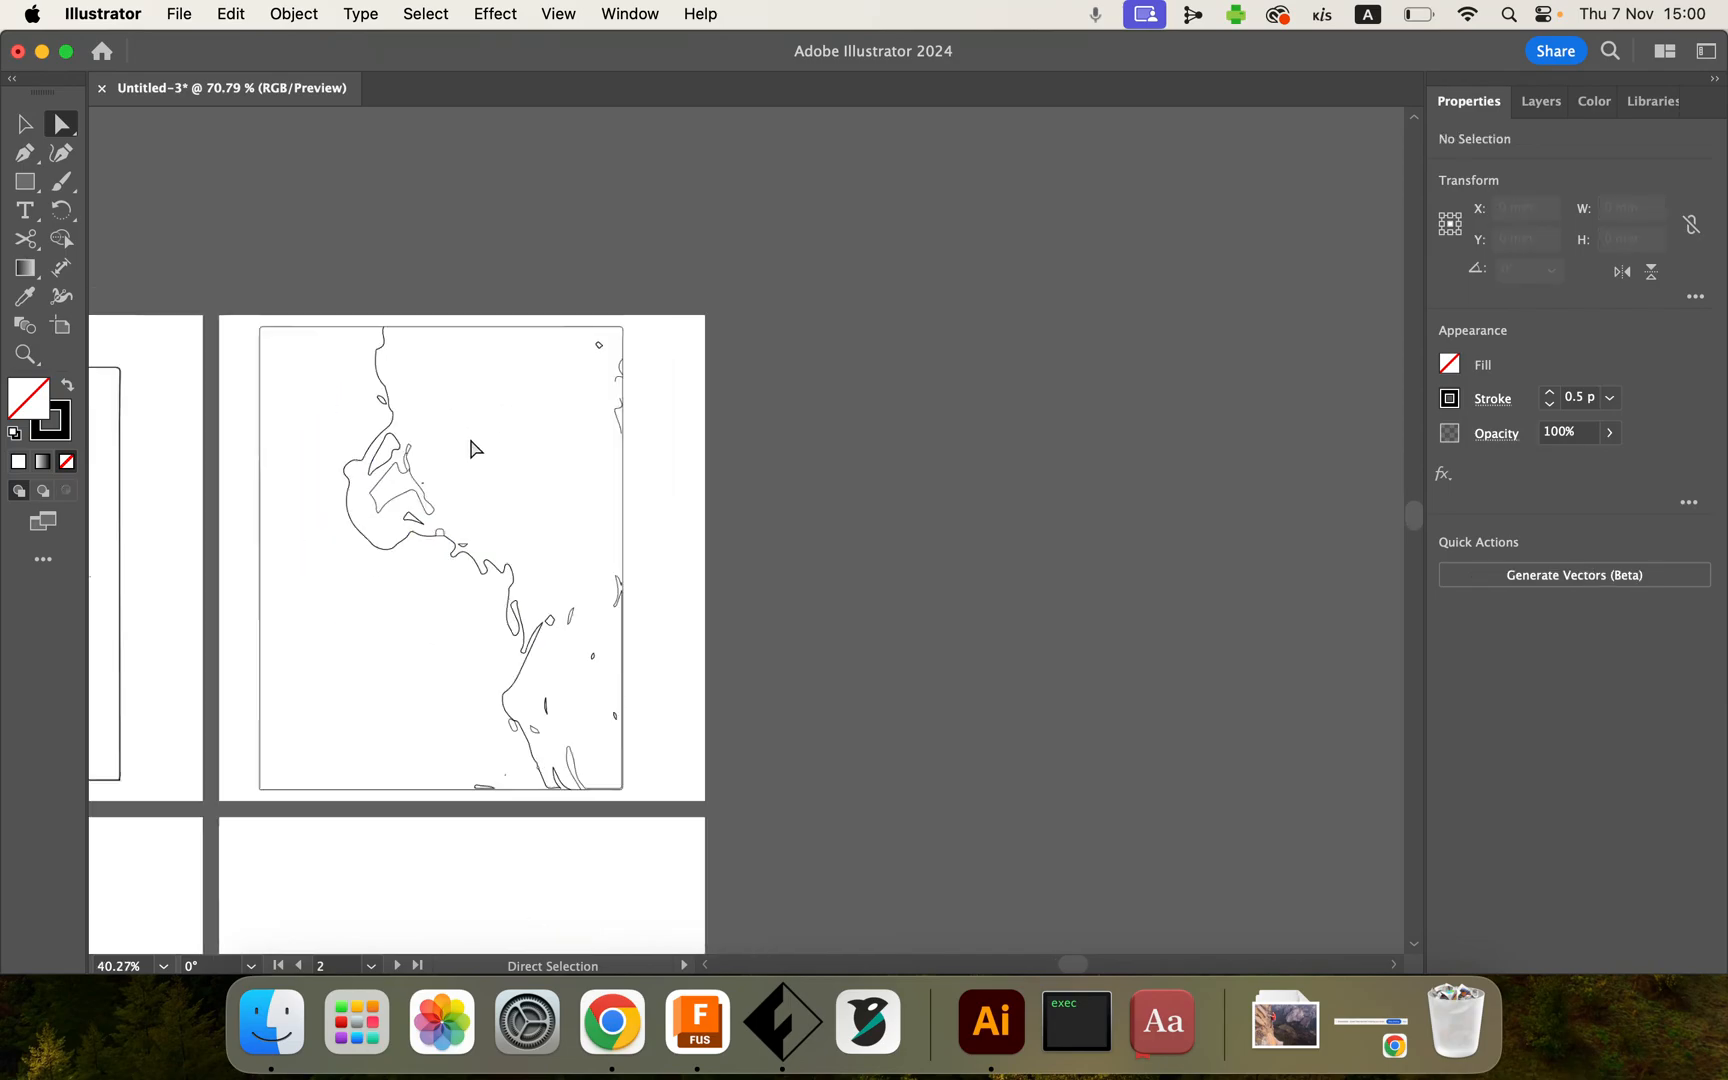
{"action": "scroll", "coordinate": [477, 447], "scroll_direction": "left", "scroll_amount": 4}
{"action": "scroll", "coordinate": [477, 447], "scroll_direction": "up", "scroll_amount": 3}
{"action": "scroll", "coordinate": [713, 609], "scroll_direction": "up", "scroll_amount": 3}
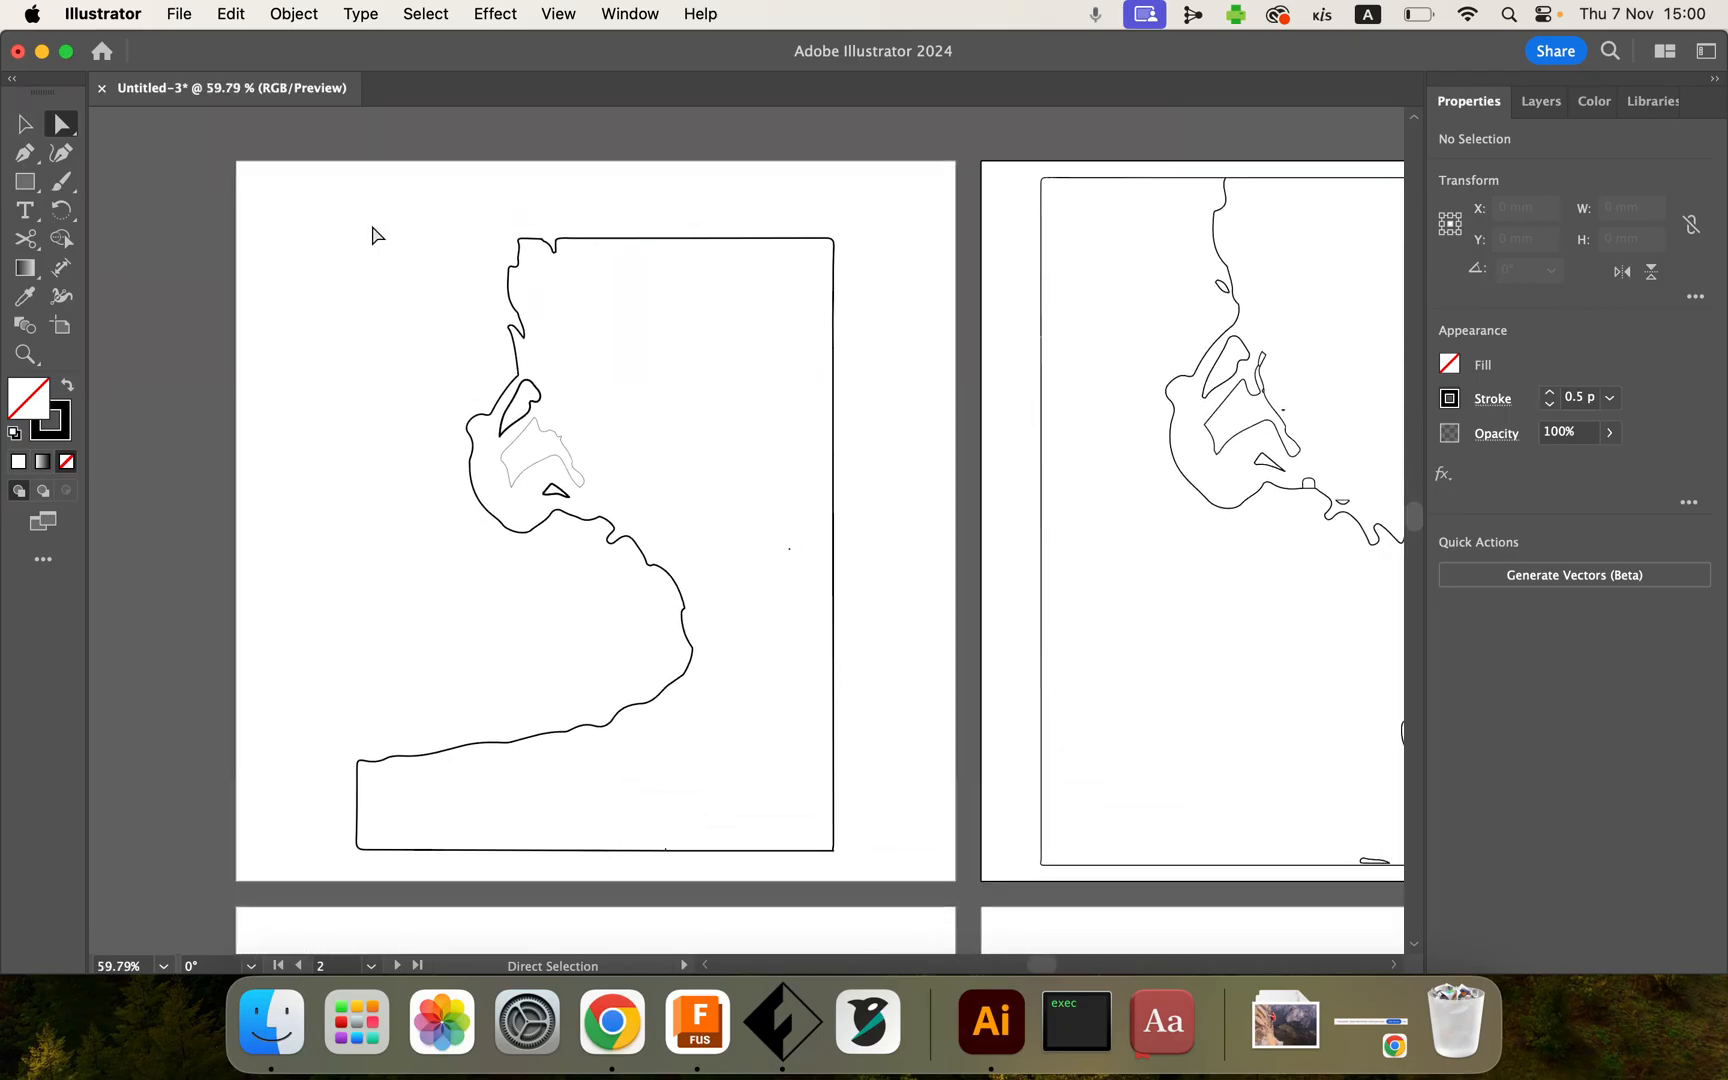
{"action": "left_click_drag", "start_coordinate": [260, 179], "coordinate": [877, 870]}
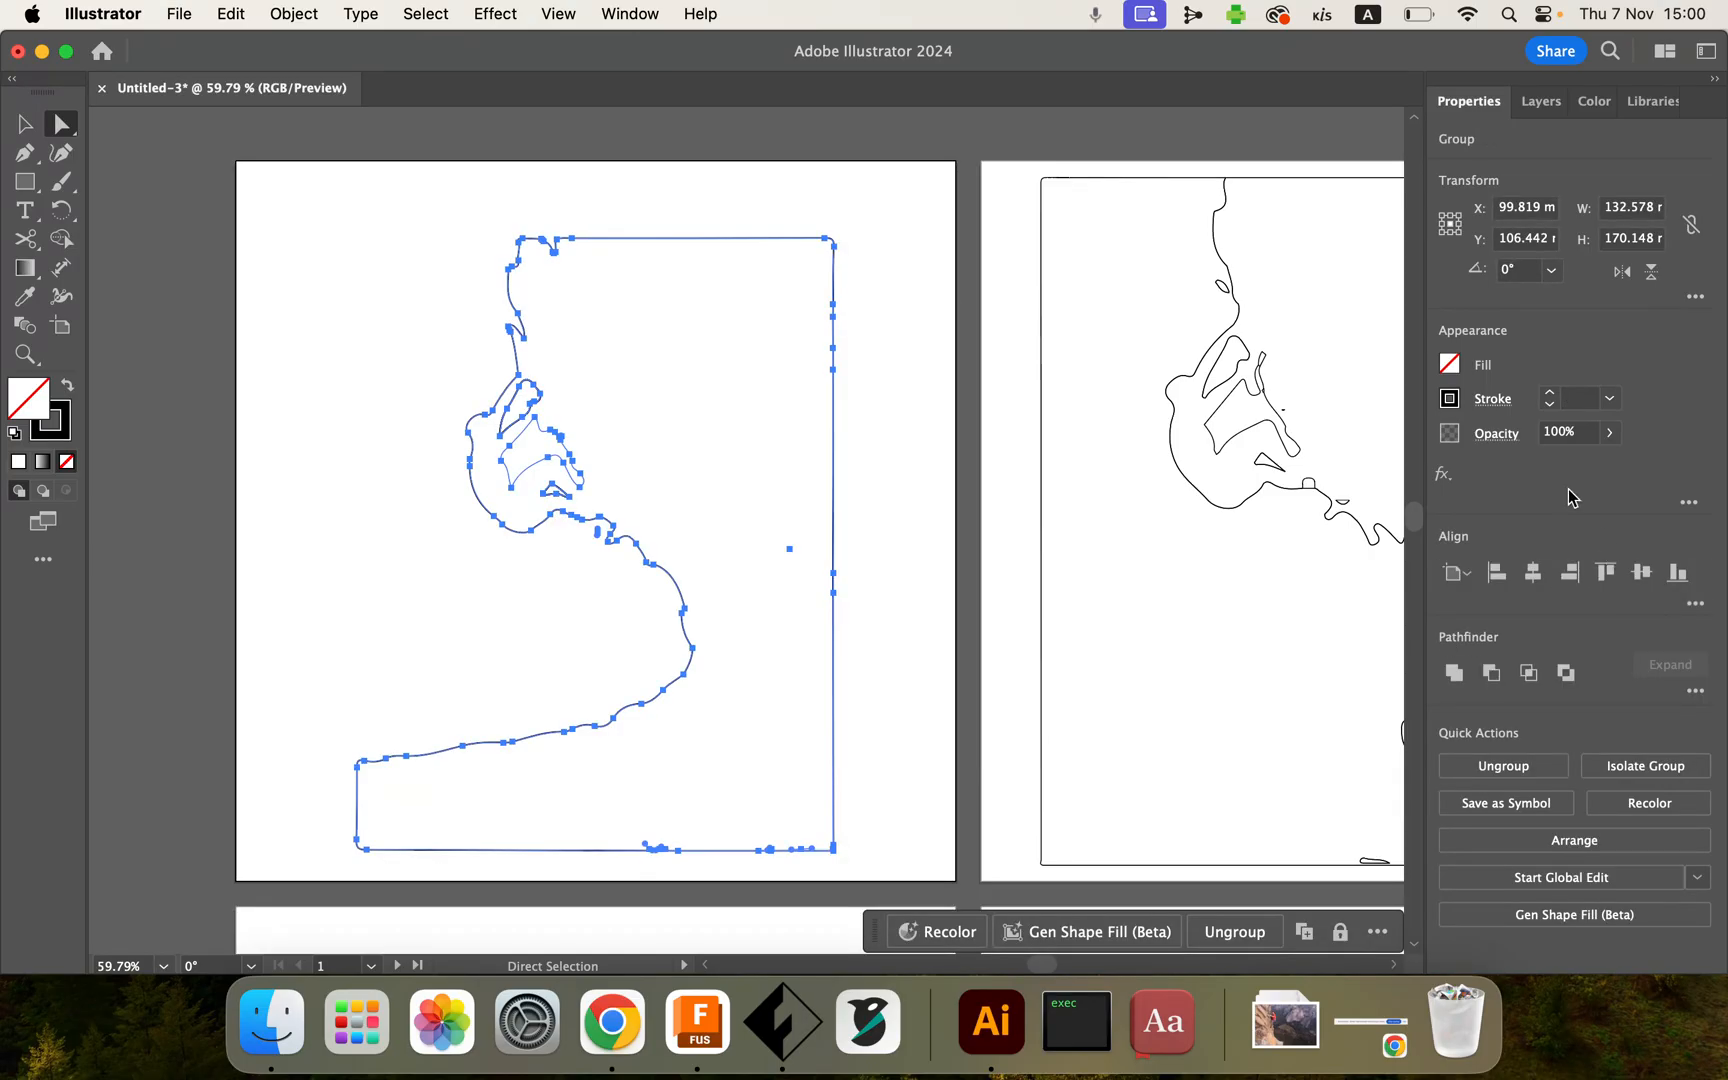
{"action": "left_click", "coordinate": [1609, 398]}
{"action": "left_click", "coordinate": [1645, 458]}
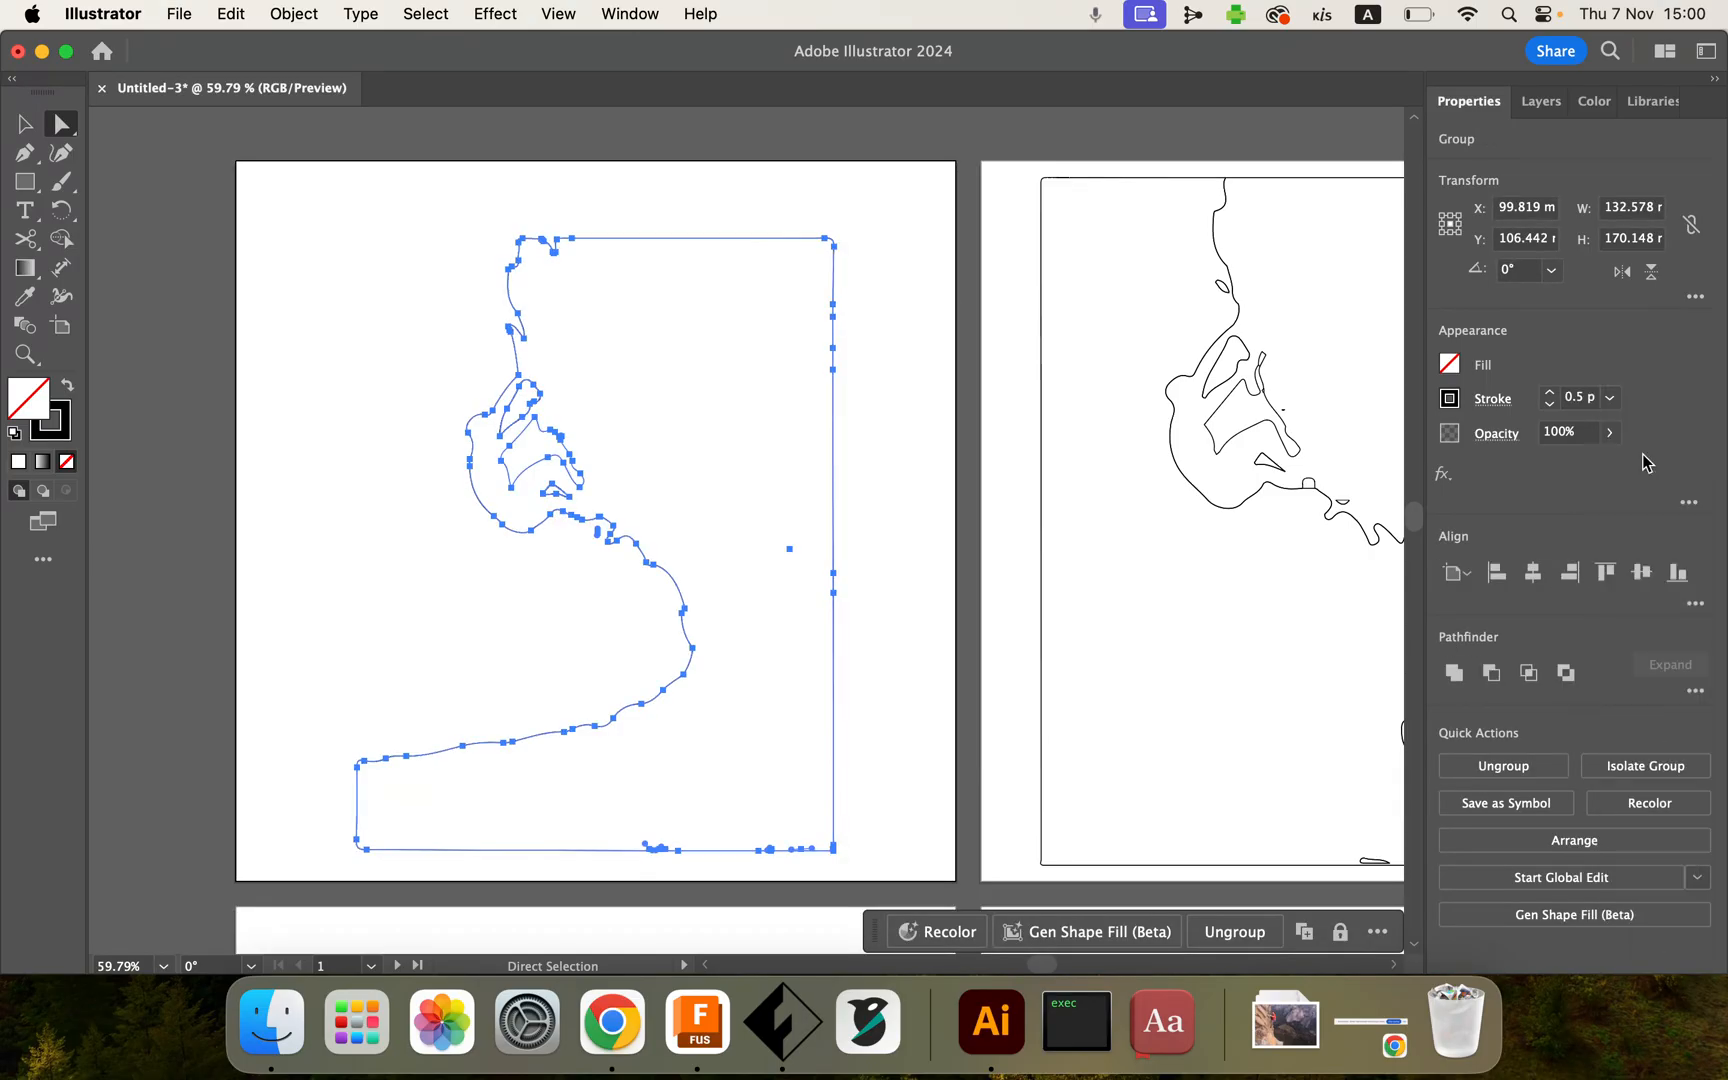
{"action": "left_click", "coordinate": [918, 570]}
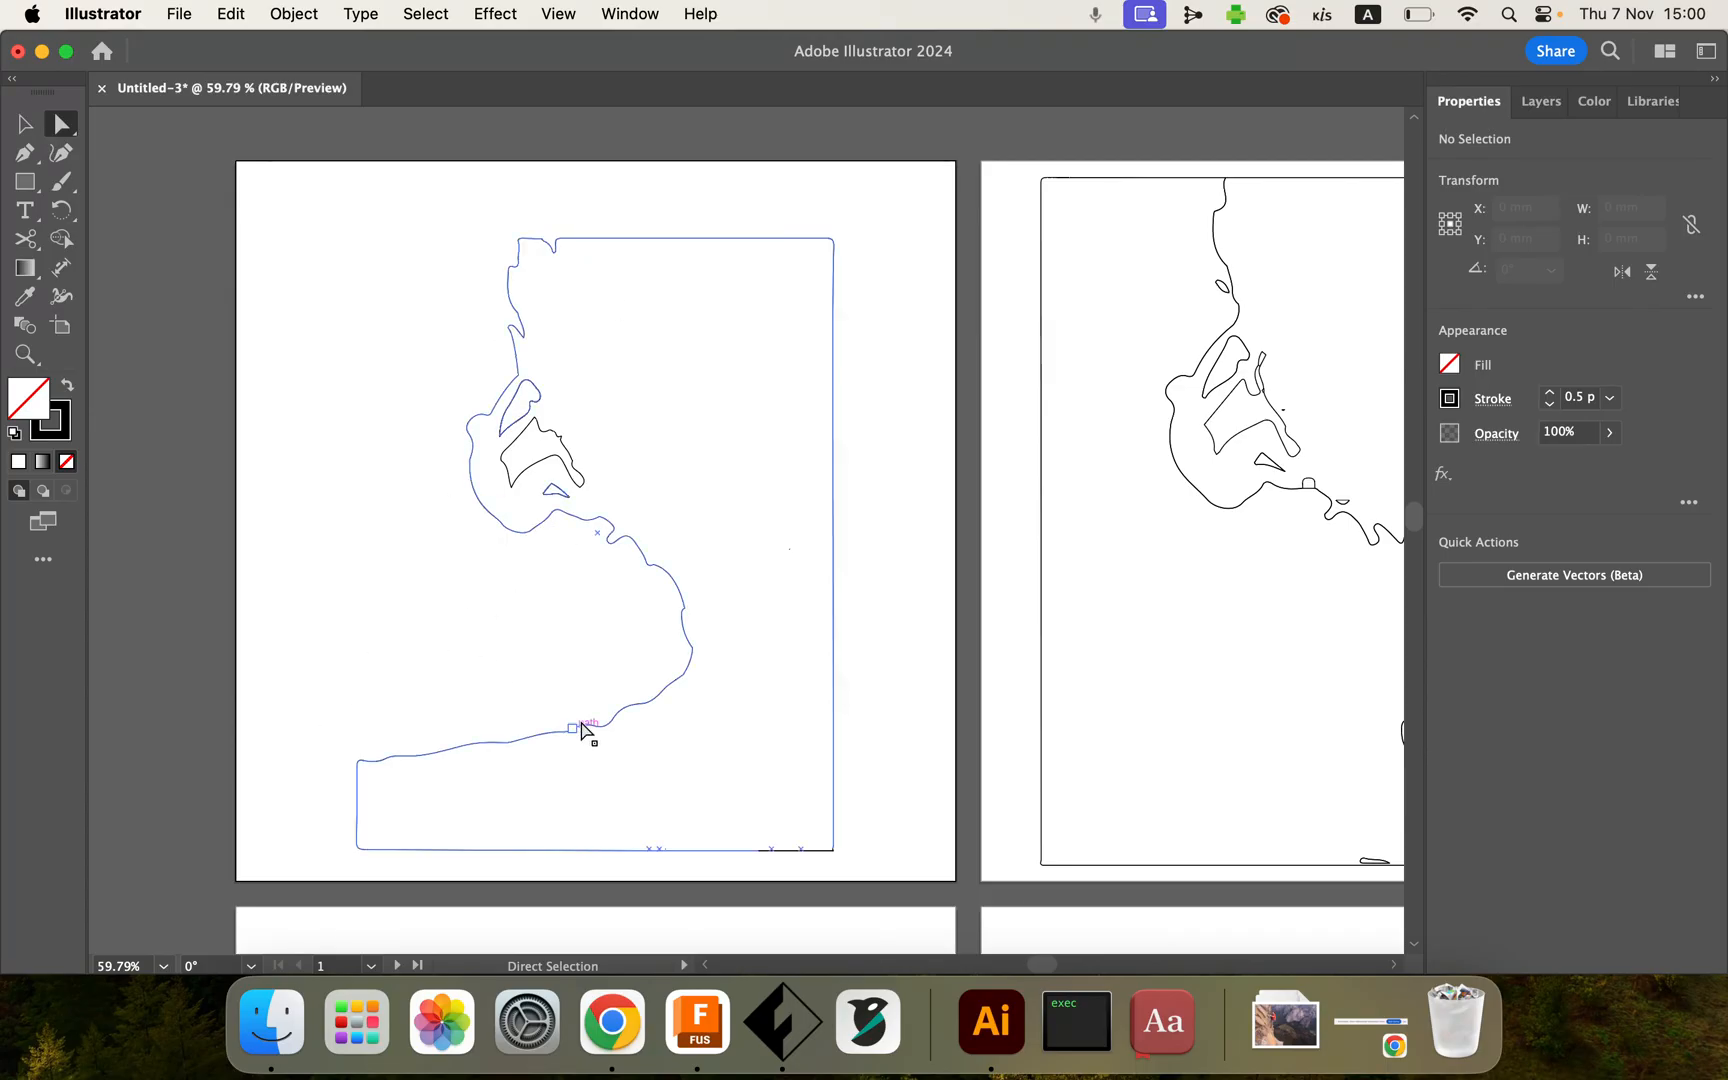
Step: Switch to the browser showing the Shutterstock climber photo
{"action": "key", "text": "ctrl+Left"}
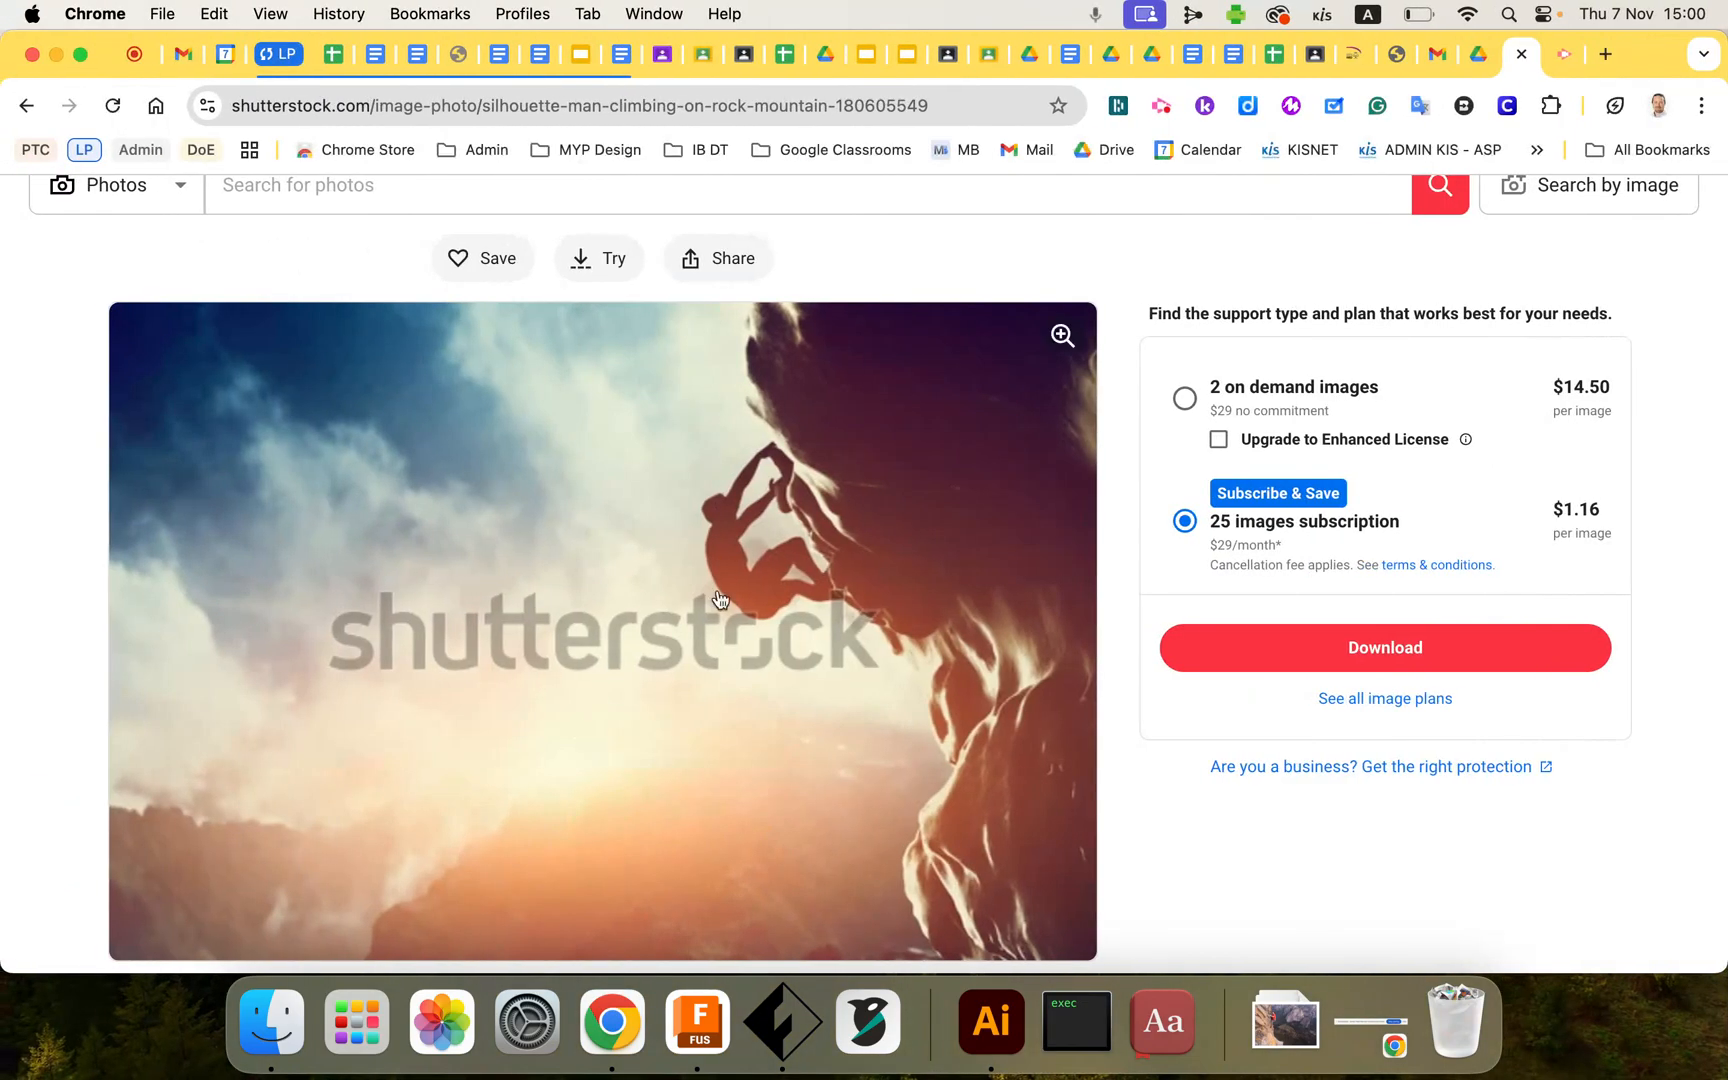
{"action": "left_click", "coordinate": [1161, 112]}
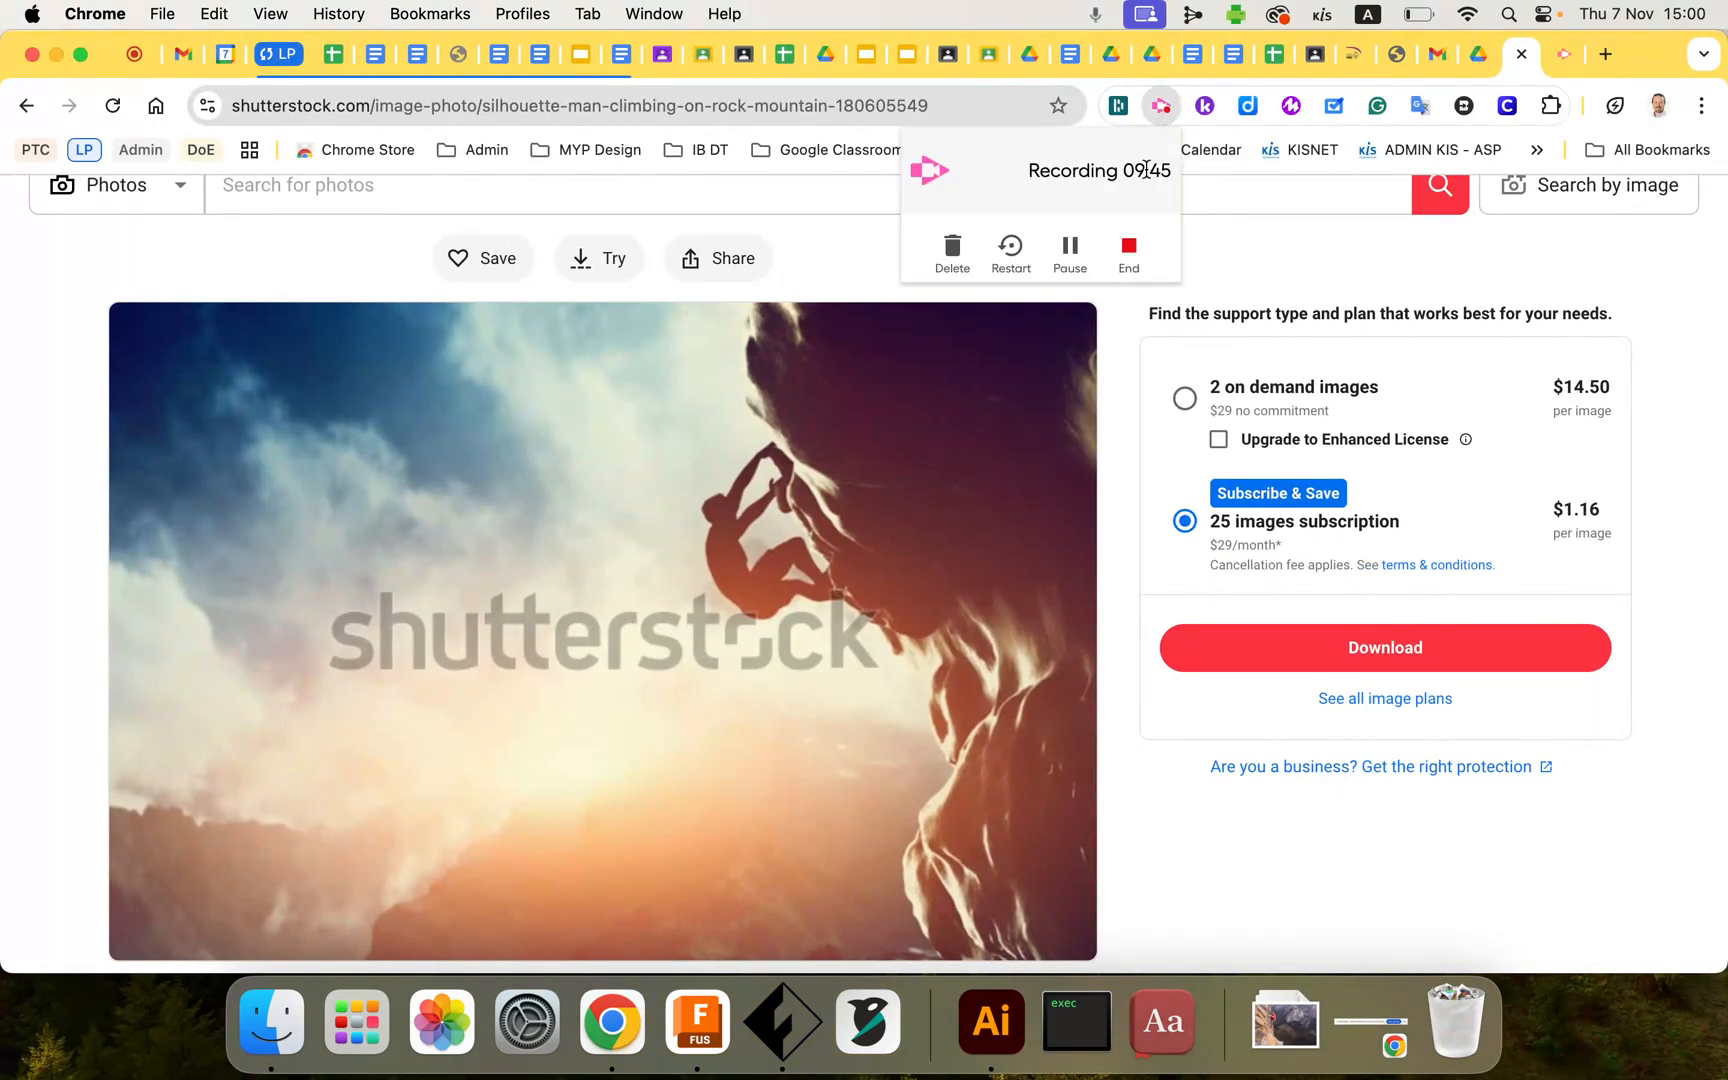